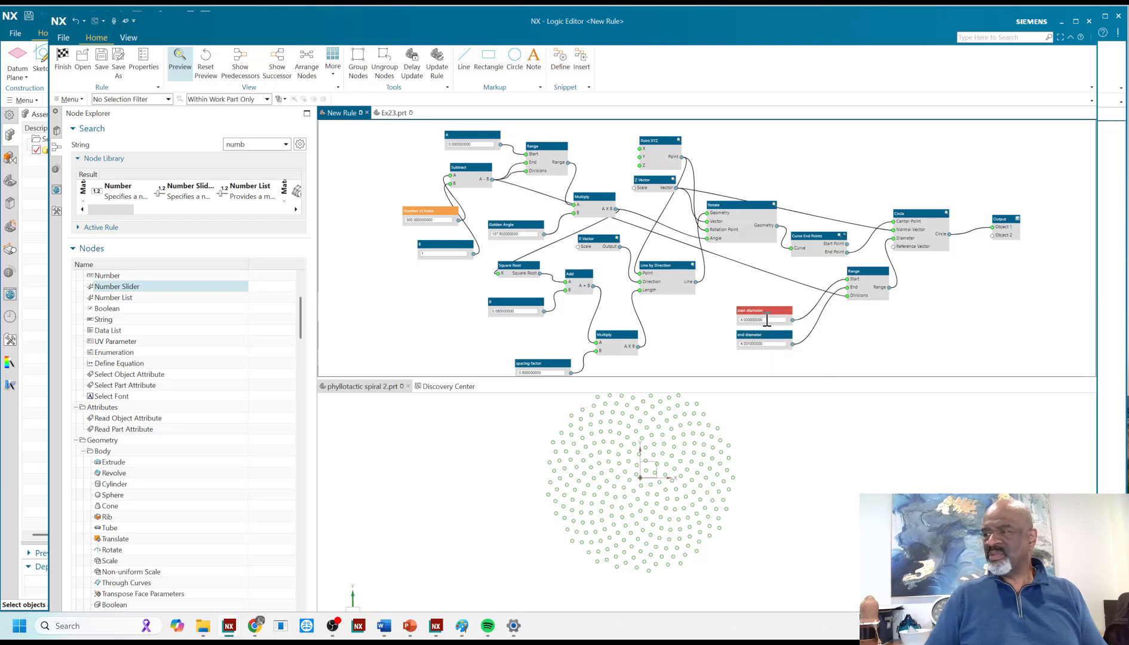
- Set the end diameter to 10 in the existing phyllotactic spiral rule
{"action": "double_click", "coordinate": [770, 346]}
{"action": "type", "text": "10"}
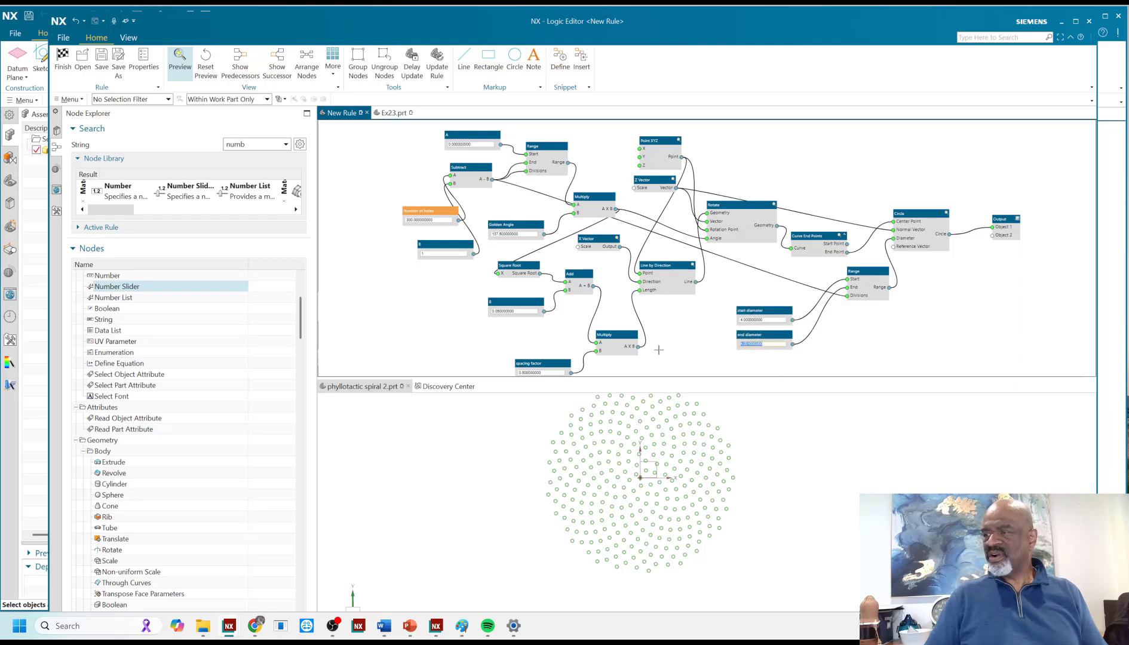
{"action": "key", "text": "Return"}
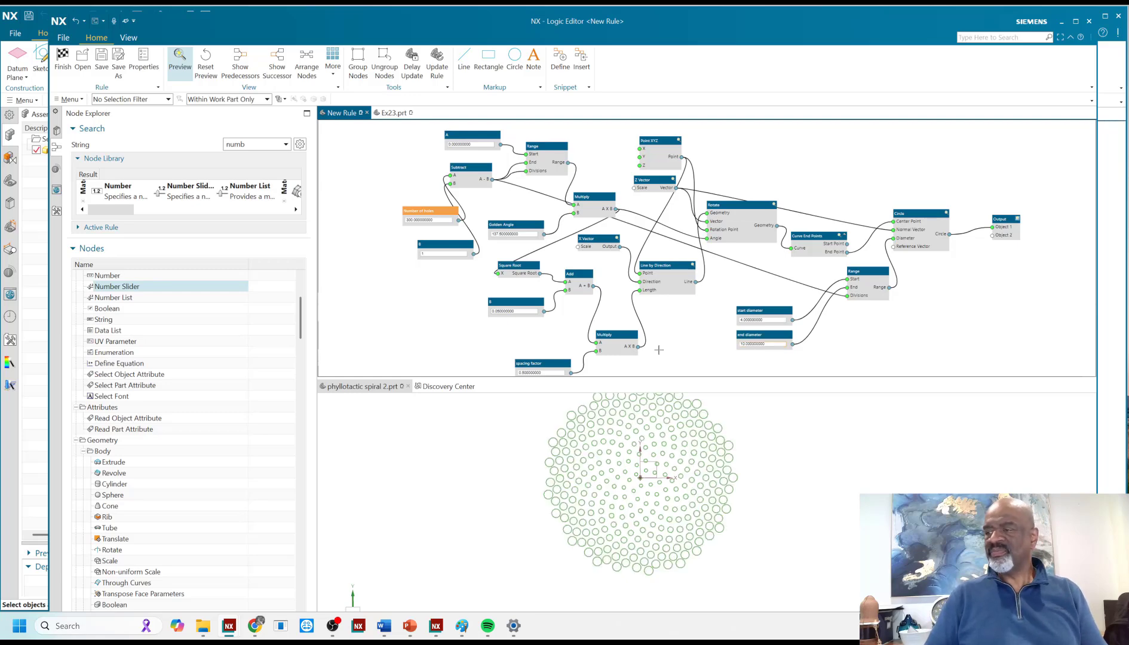
{"action": "middle_click_drag", "start_coordinate": [739, 505], "coordinate": [757, 481]}
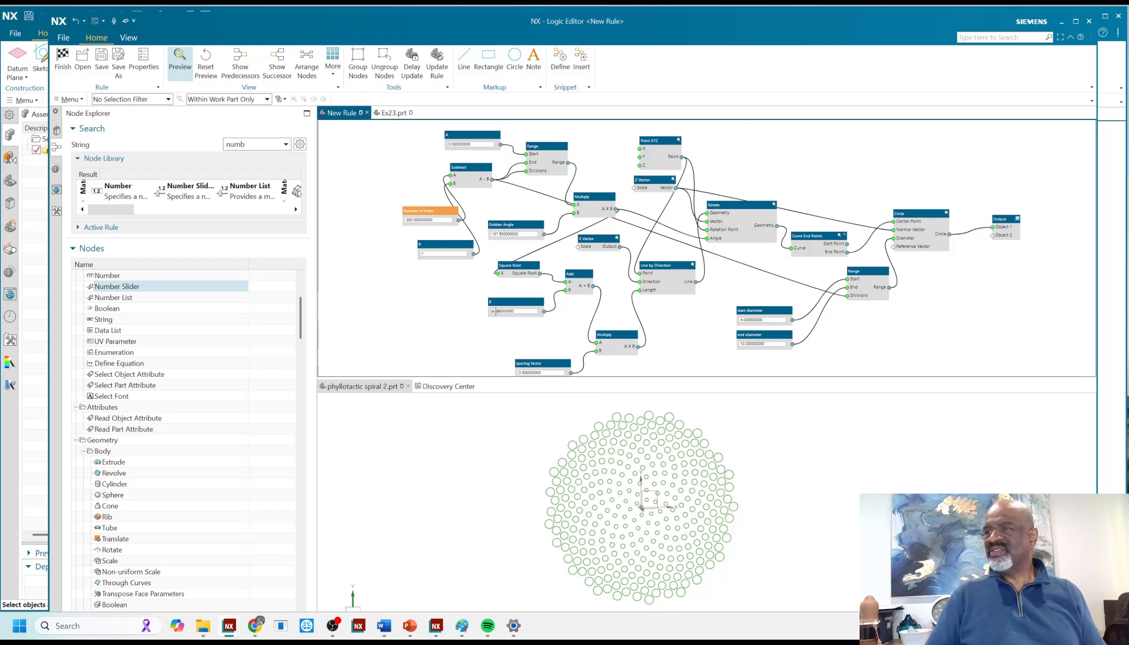
{"action": "scroll", "coordinate": [298, 318], "scroll_direction": "down", "scroll_amount": 10}
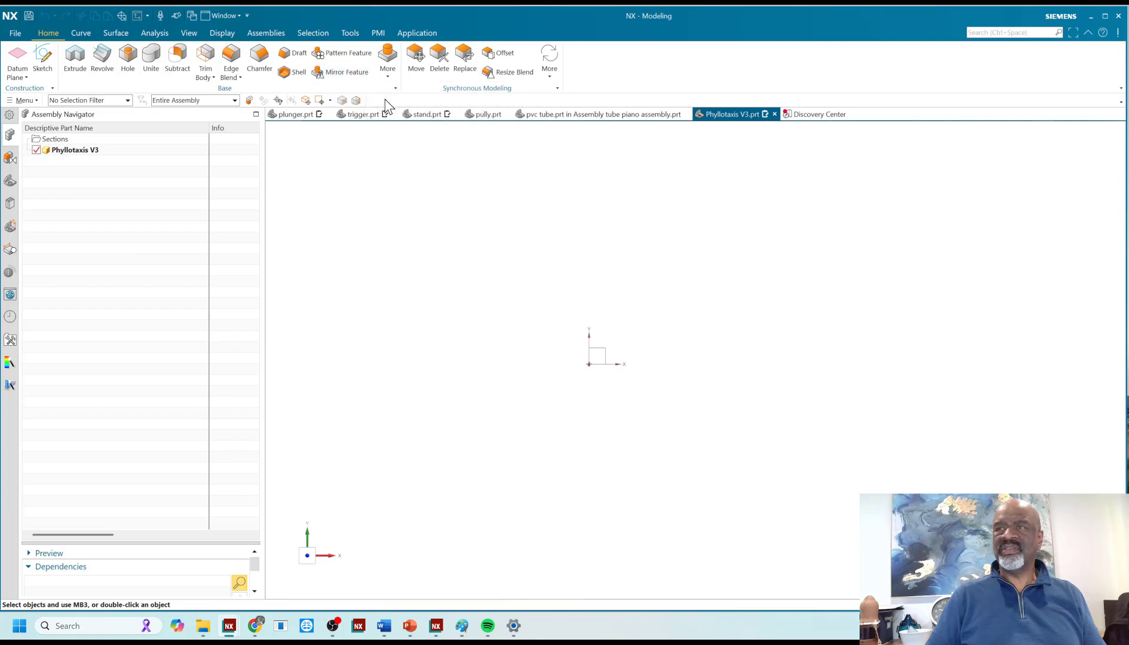
- Start a new Algorithmic Feature in the Phyllotaxis V3 part and place a Line by Direction node on the rule canvas
{"action": "left_click", "coordinate": [391, 73]}
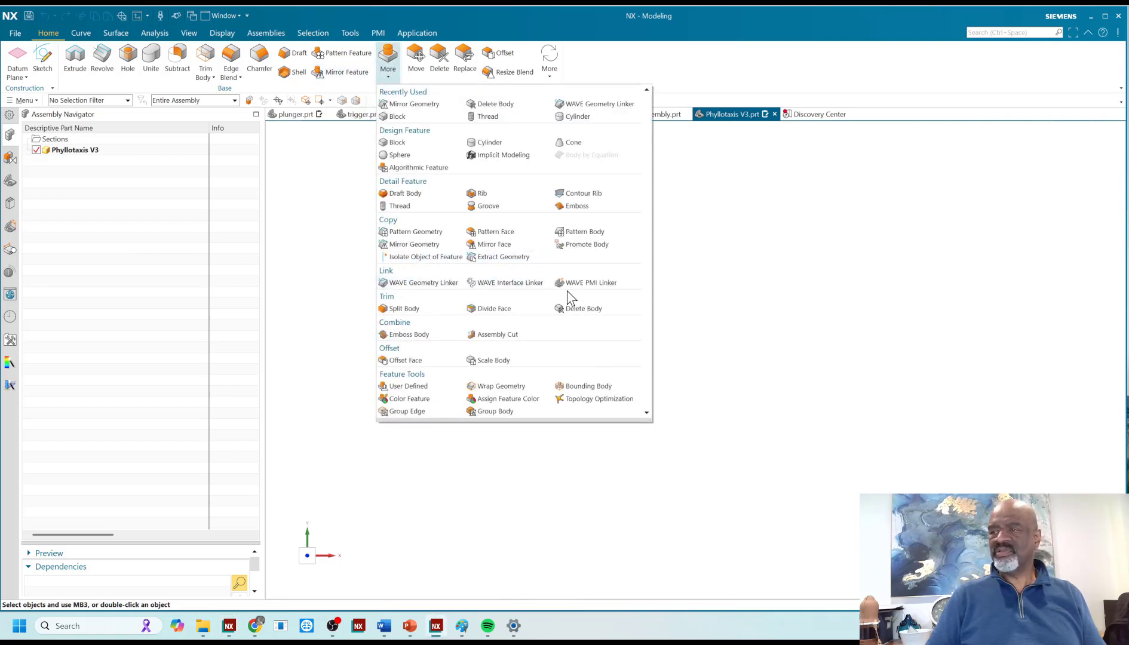
{"action": "left_click", "coordinate": [418, 167]}
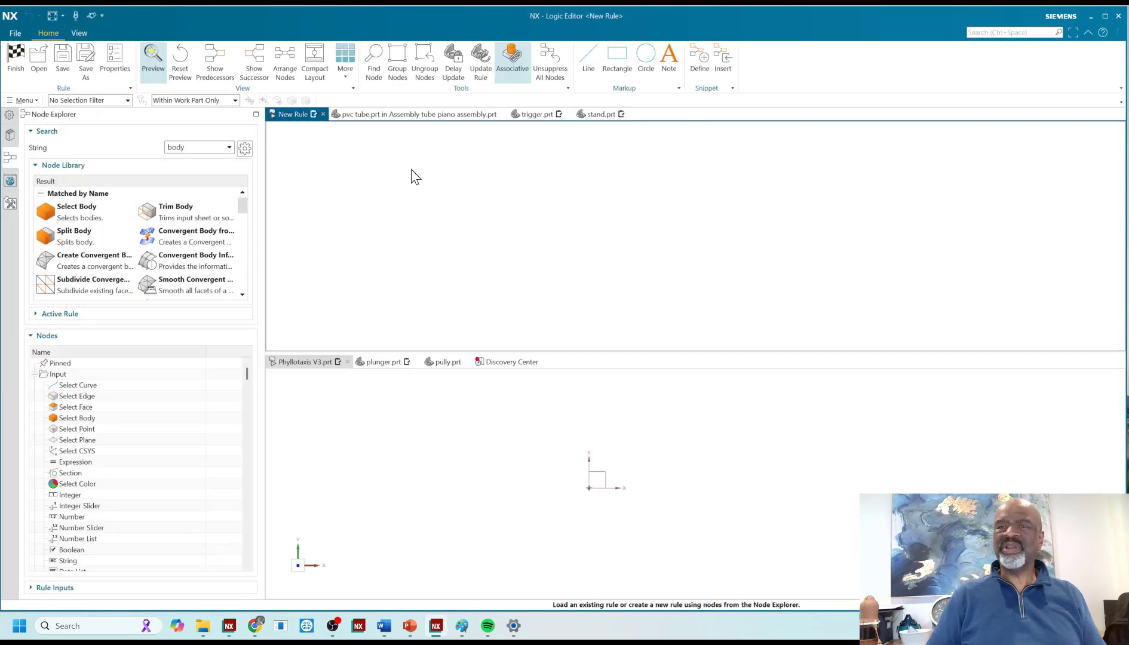
{"action": "double_click", "coordinate": [182, 148]}
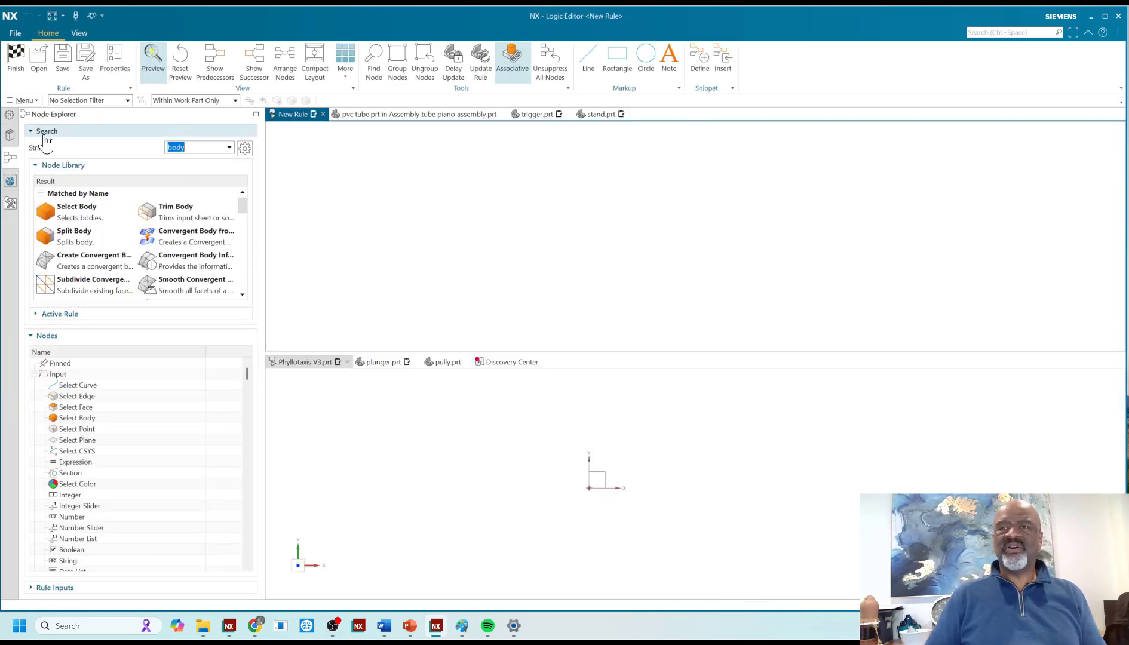
{"action": "type", "text": "line"}
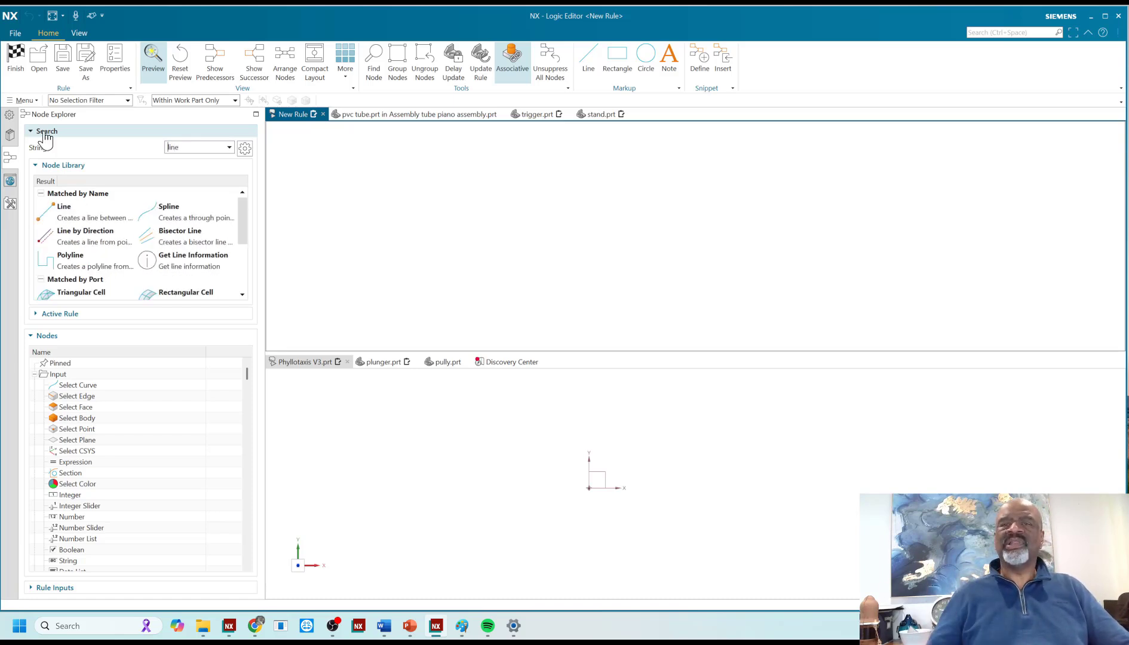
{"action": "double_click", "coordinate": [85, 233]}
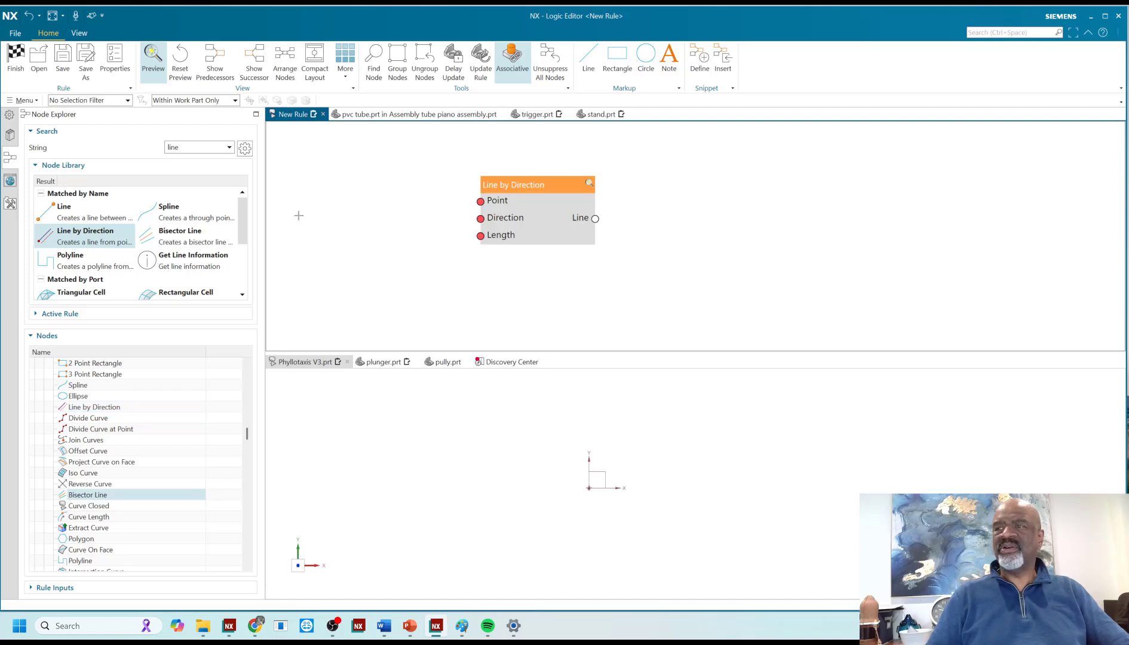
{"action": "left_click_drag", "start_coordinate": [529, 187], "coordinate": [638, 199]}
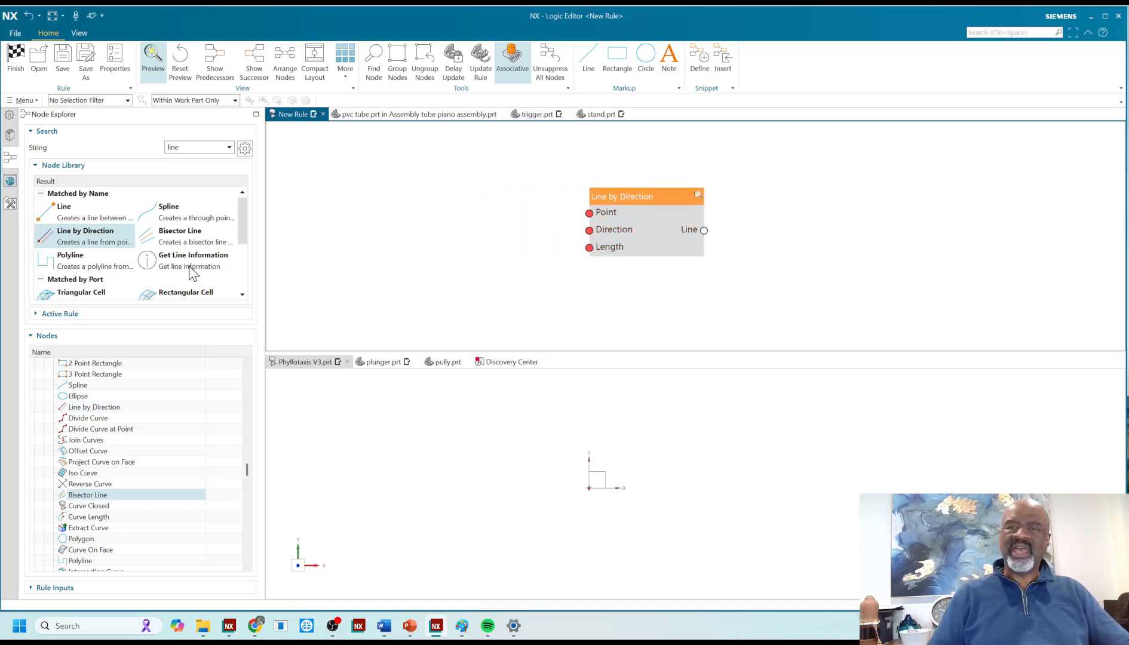
- Find the Curve End Points node in the node library and place it to the right of Line by Direction
{"action": "double_click", "coordinate": [179, 147]}
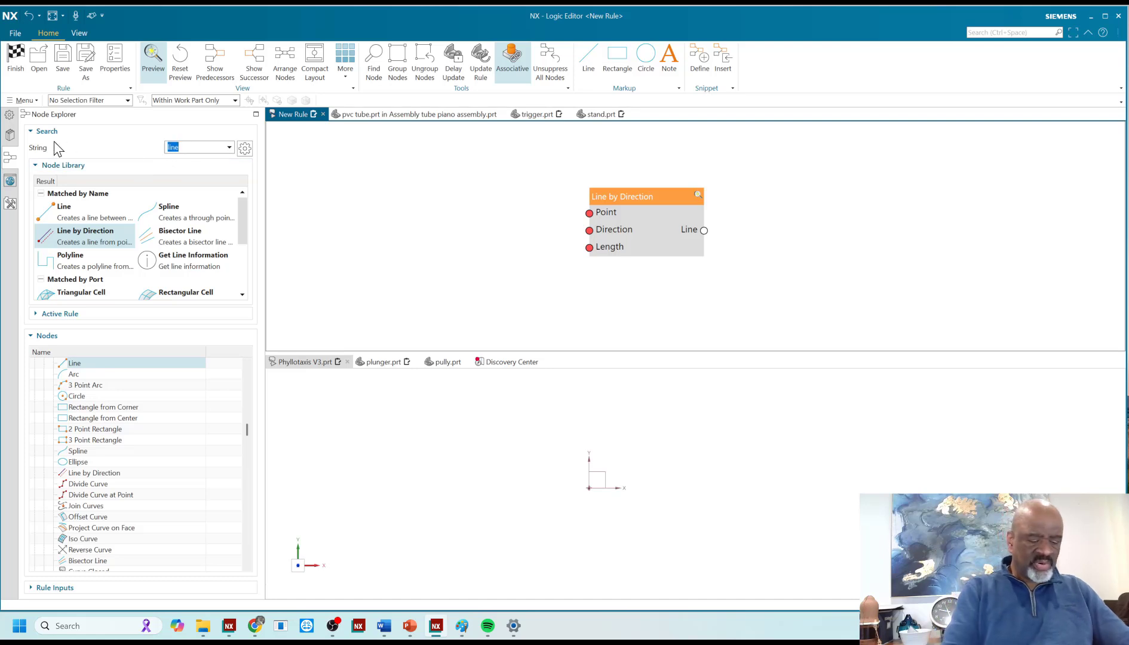
{"action": "type", "text": "en"}
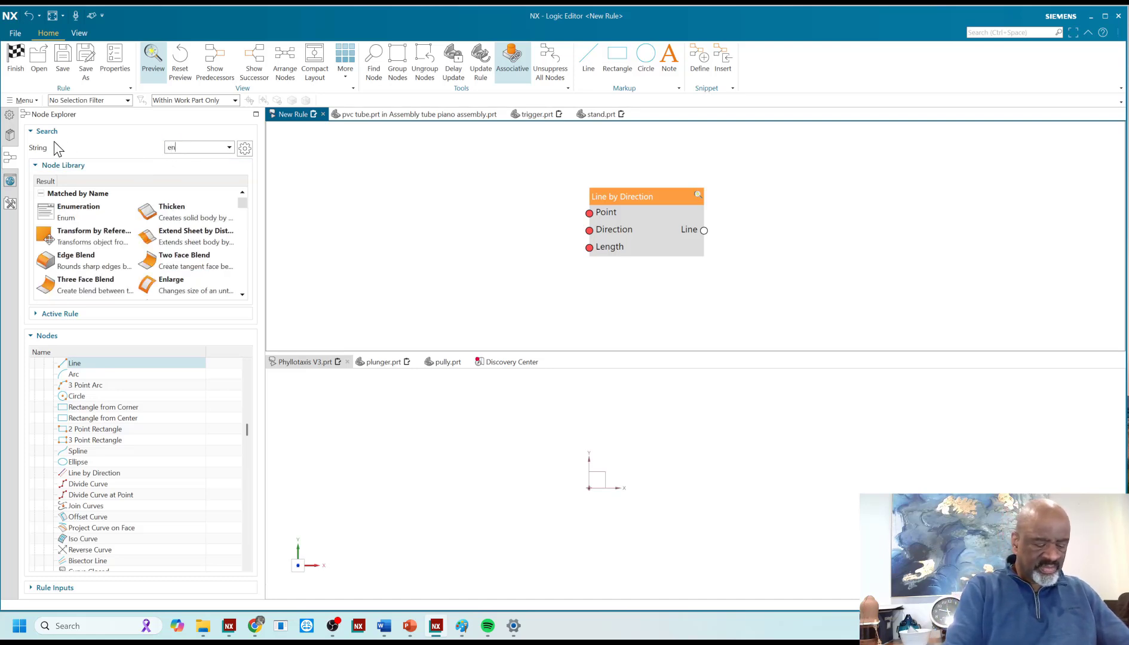
{"action": "type", "text": "d"}
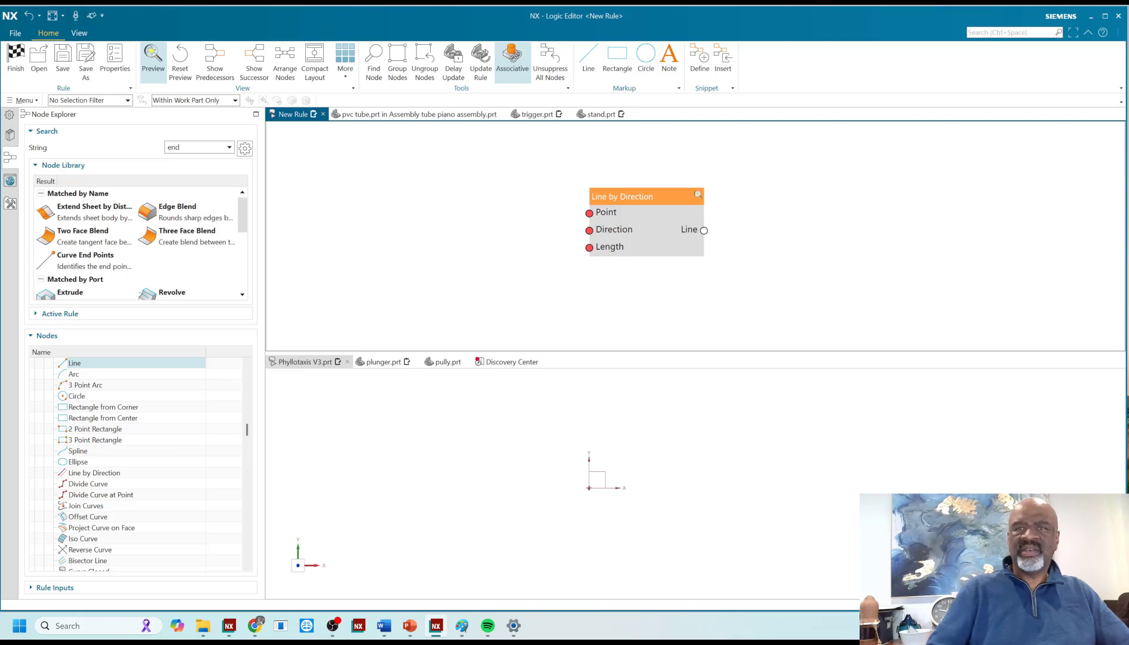
{"action": "left_click_drag", "start_coordinate": [48, 260], "coordinate": [610, 240]}
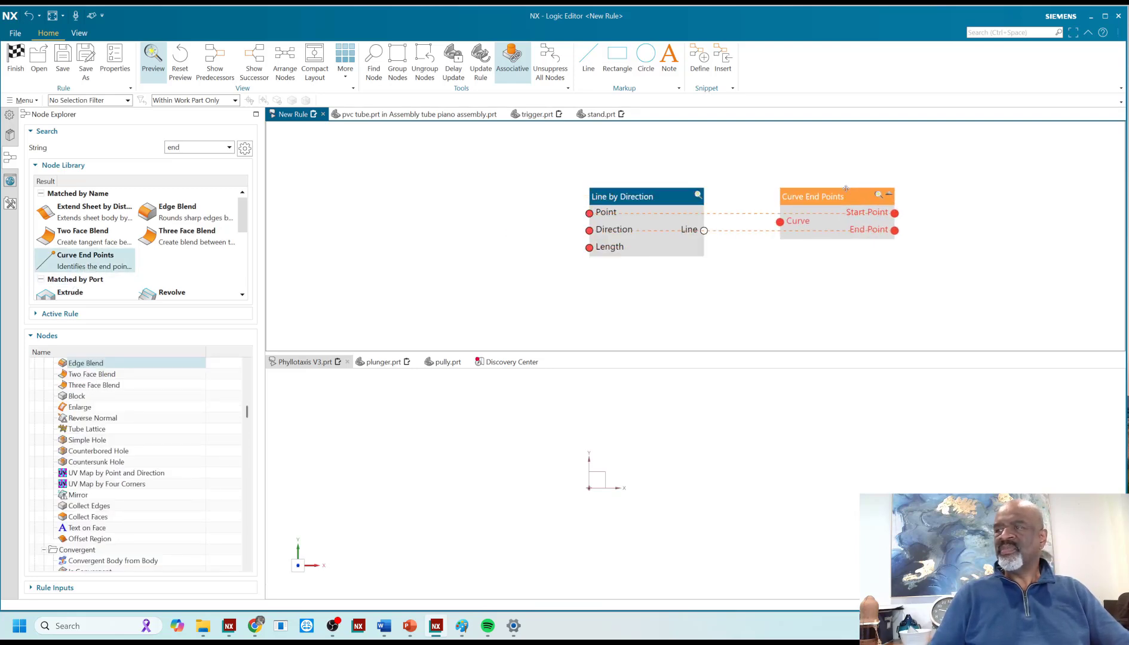
- Find the Circle node in the node library and place it to the right of Curve End Points
{"action": "left_click_drag", "start_coordinate": [196, 146], "coordinate": [45, 155]}
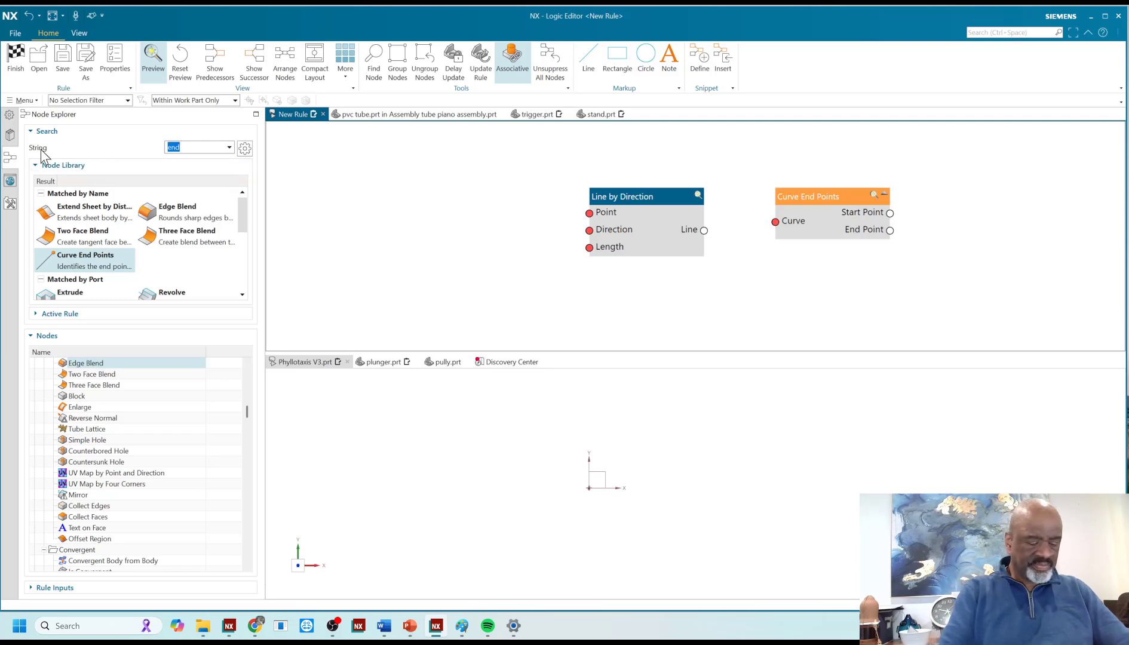
{"action": "type", "text": "cir"}
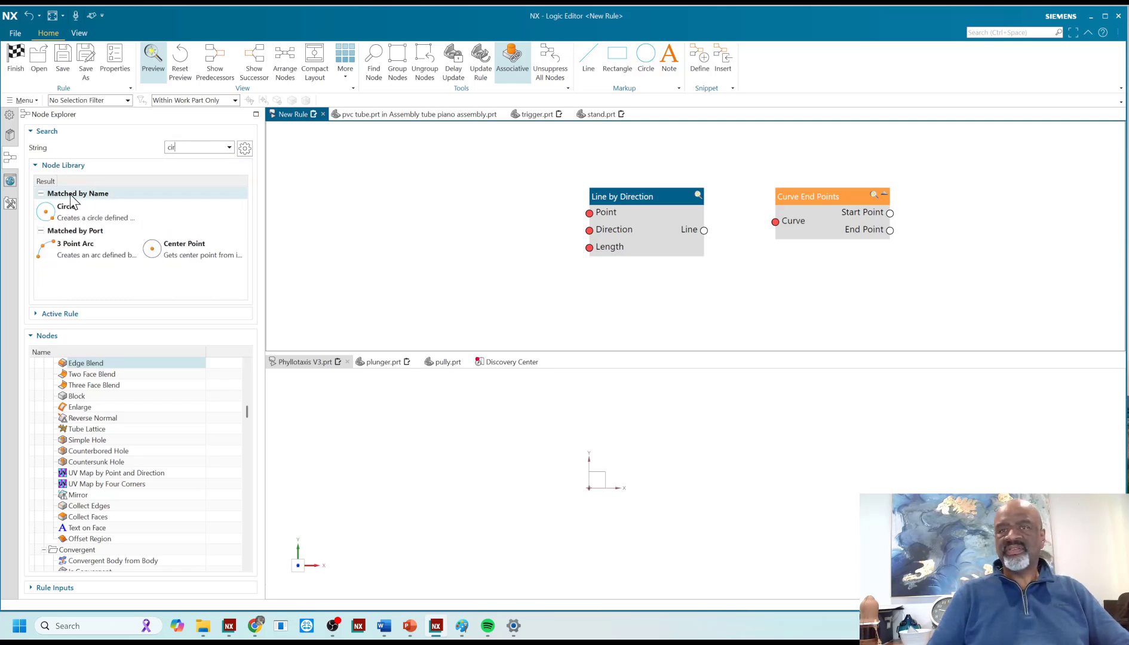
{"action": "left_click_drag", "start_coordinate": [72, 210], "coordinate": [590, 304]}
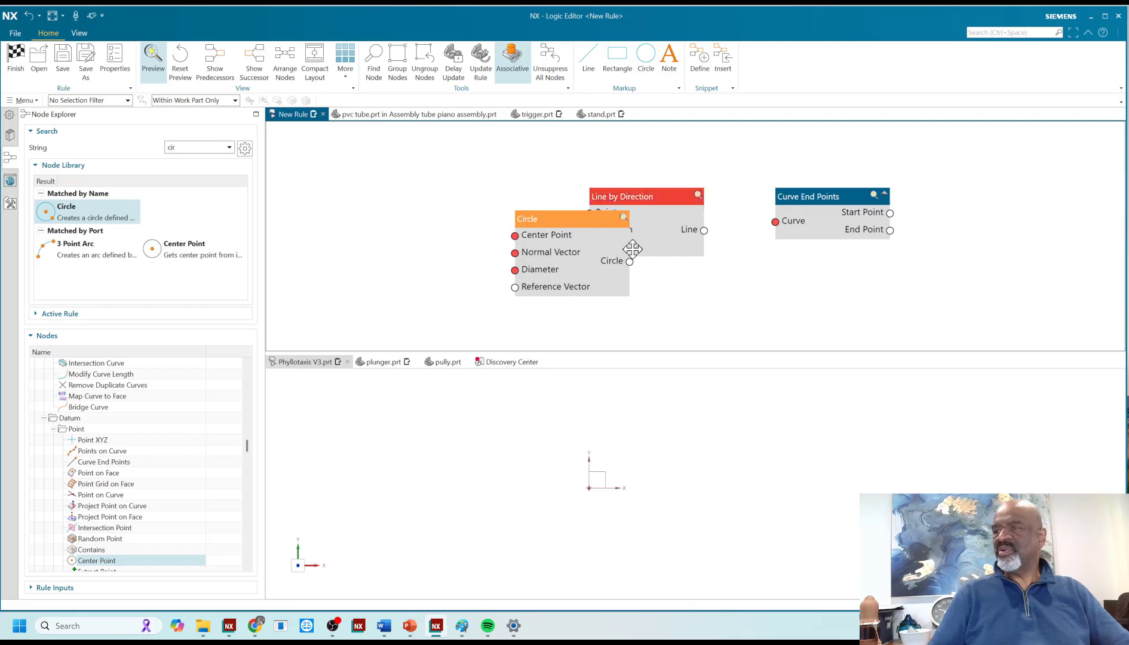
{"action": "left_click_drag", "start_coordinate": [573, 220], "coordinate": [968, 182]}
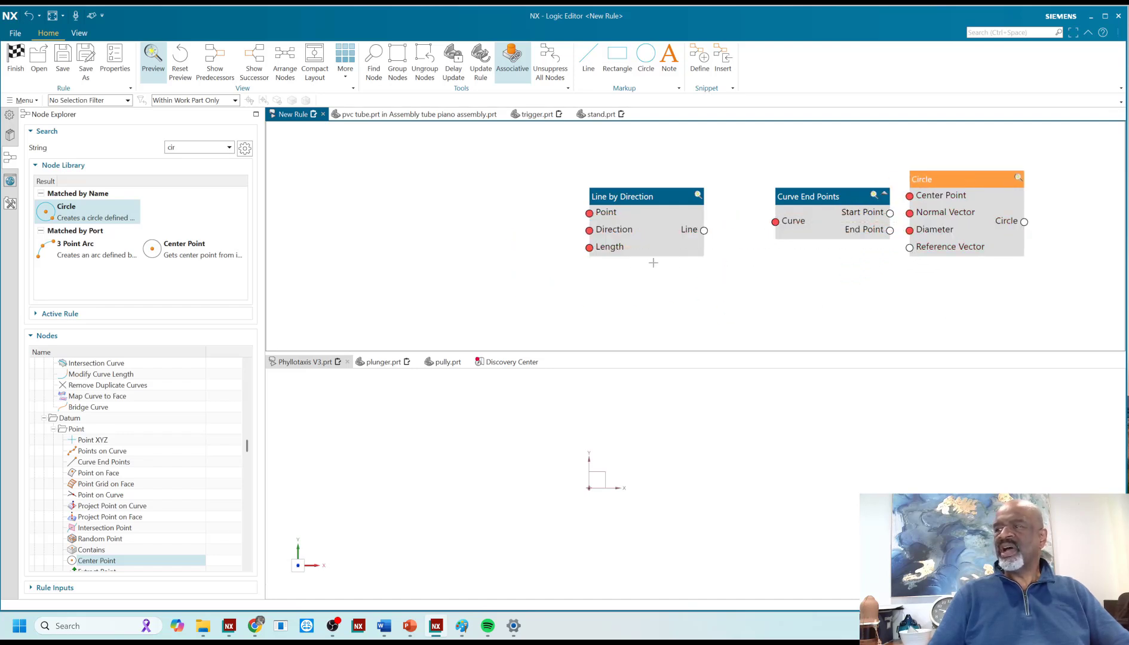
{"action": "scroll", "coordinate": [401, 237], "scroll_direction": "down", "scroll_amount": 2}
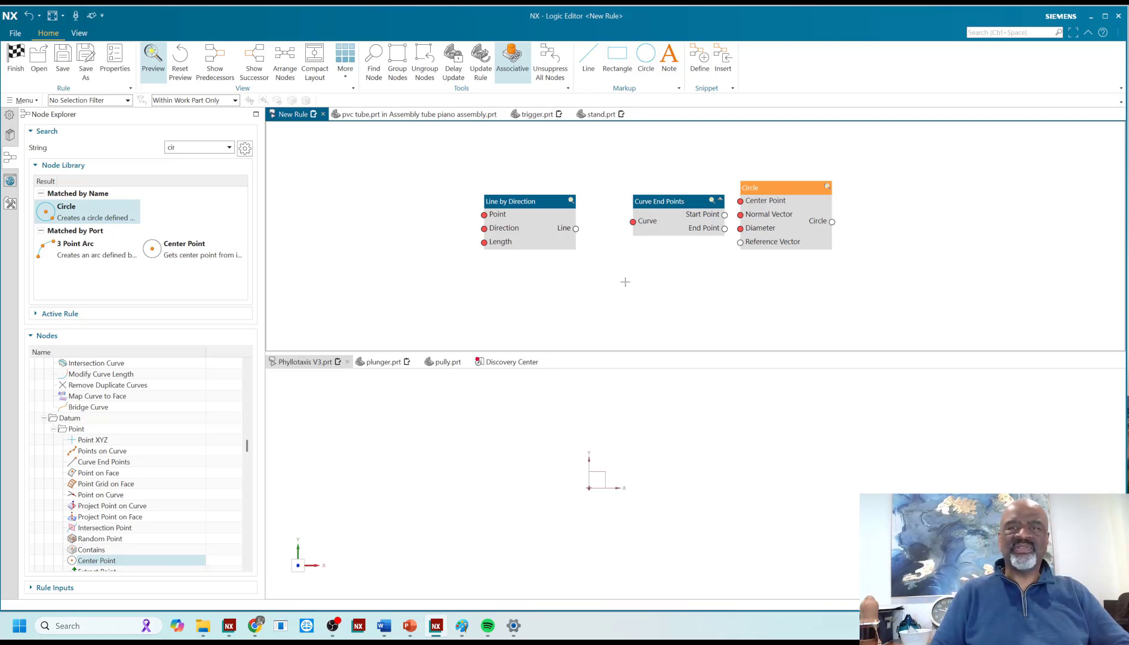
- Add a Number node with the value 137.5 and place it below and to the left of Line by Direction
{"action": "double_click", "coordinate": [191, 148]}
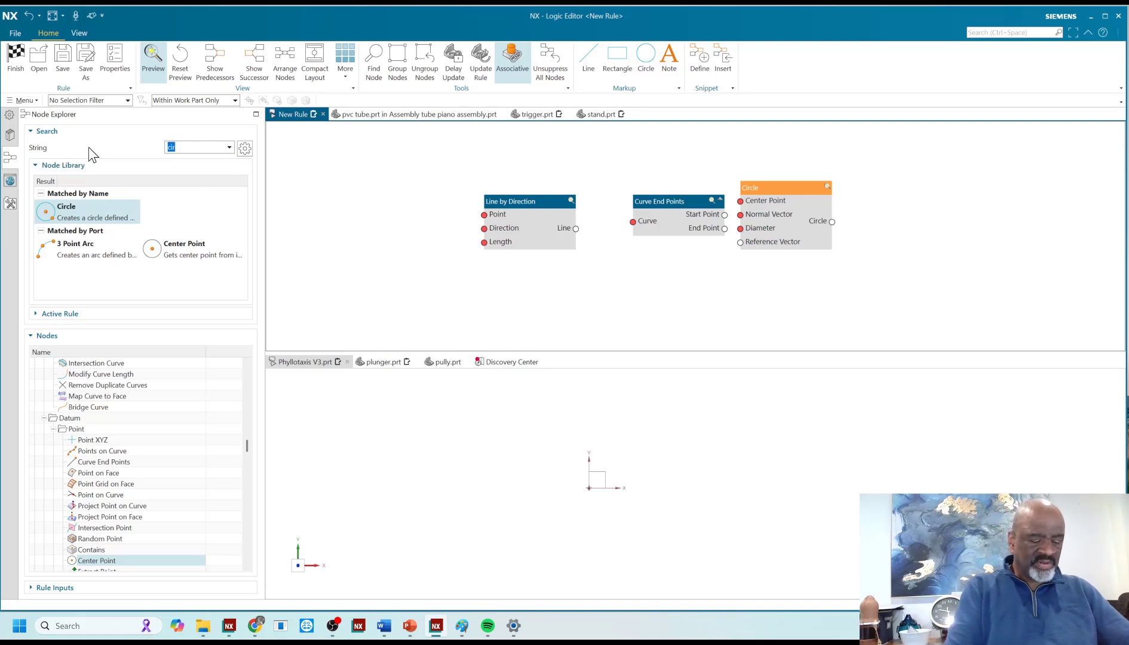
{"action": "type", "text": "number"}
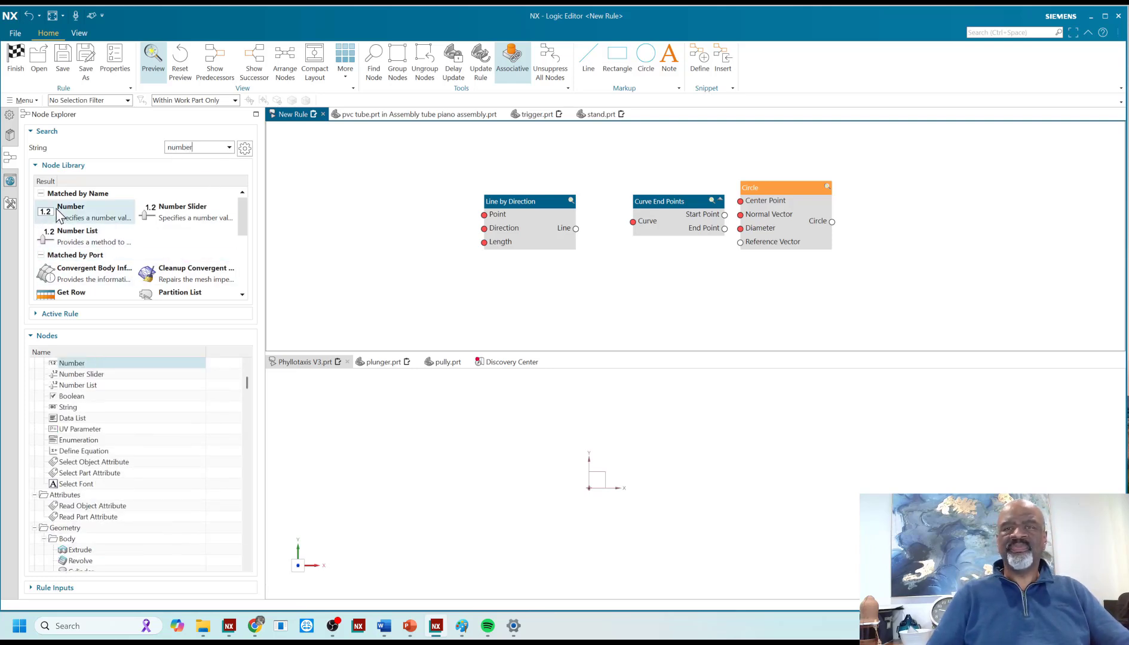
{"action": "left_click_drag", "start_coordinate": [70, 209], "coordinate": [416, 190]}
{"action": "left_click_drag", "start_coordinate": [519, 191], "coordinate": [355, 178]}
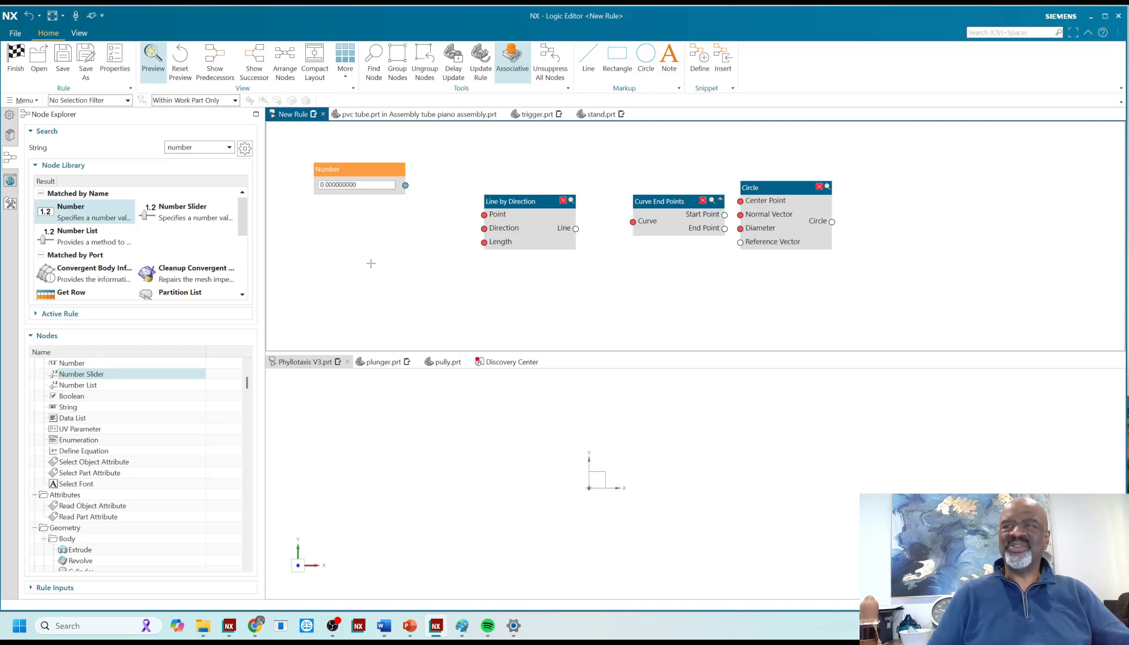
{"action": "left_click", "coordinate": [367, 189]}
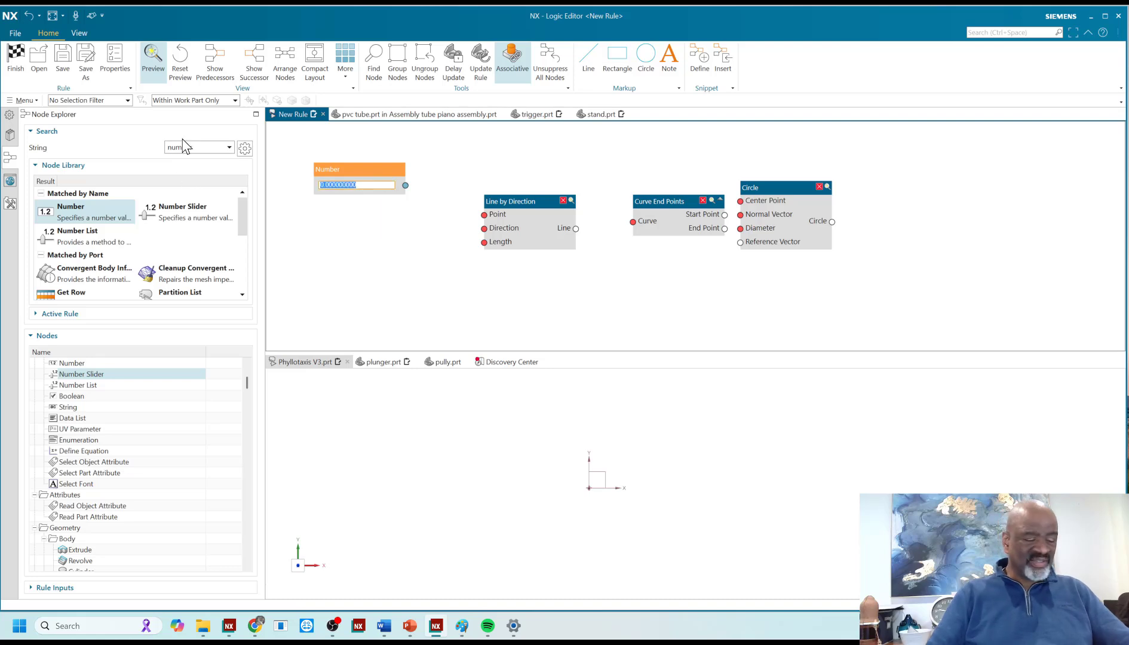
{"action": "type", "text": "13"}
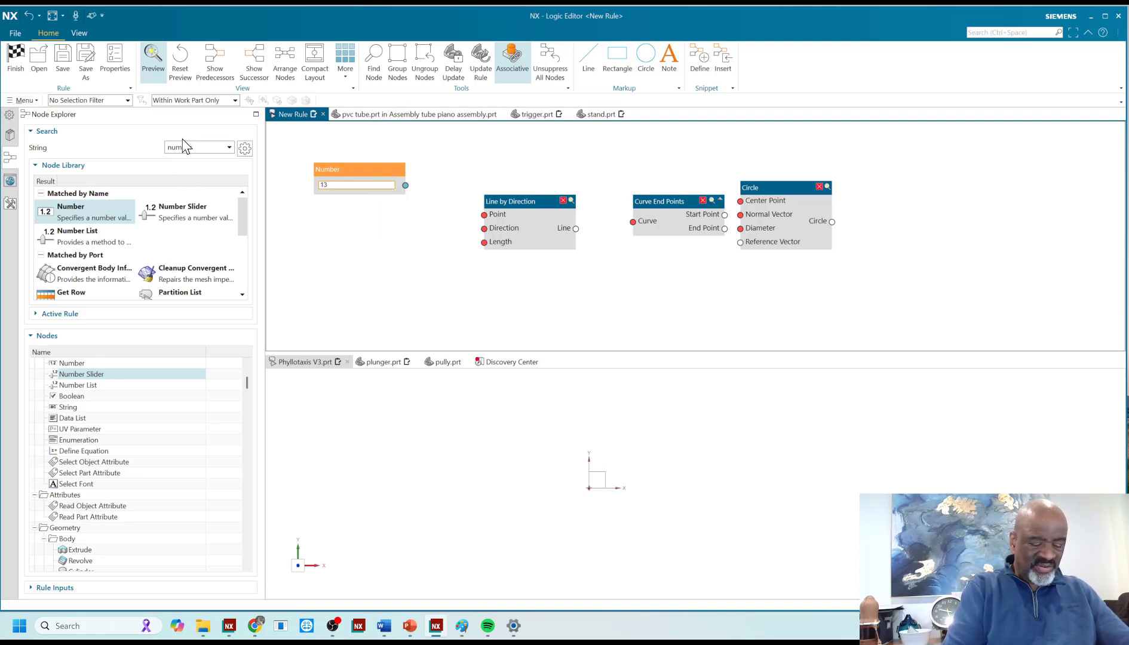
{"action": "type", "text": "7.5"}
{"action": "key", "text": "Return"}
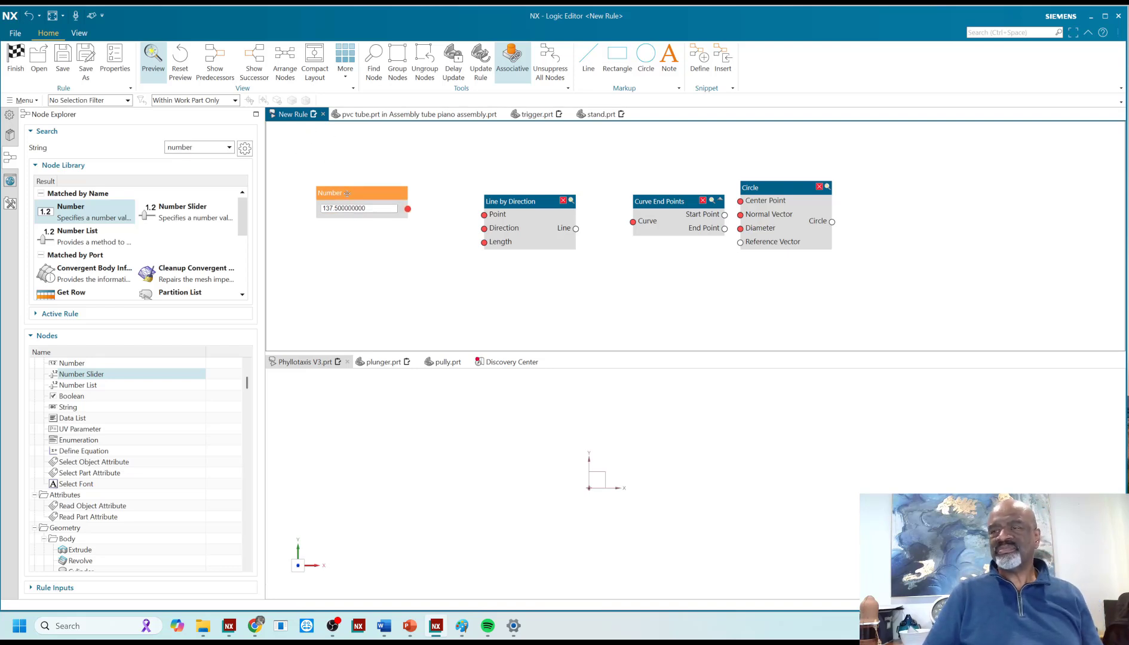
{"action": "left_click_drag", "start_coordinate": [342, 169], "coordinate": [392, 288]}
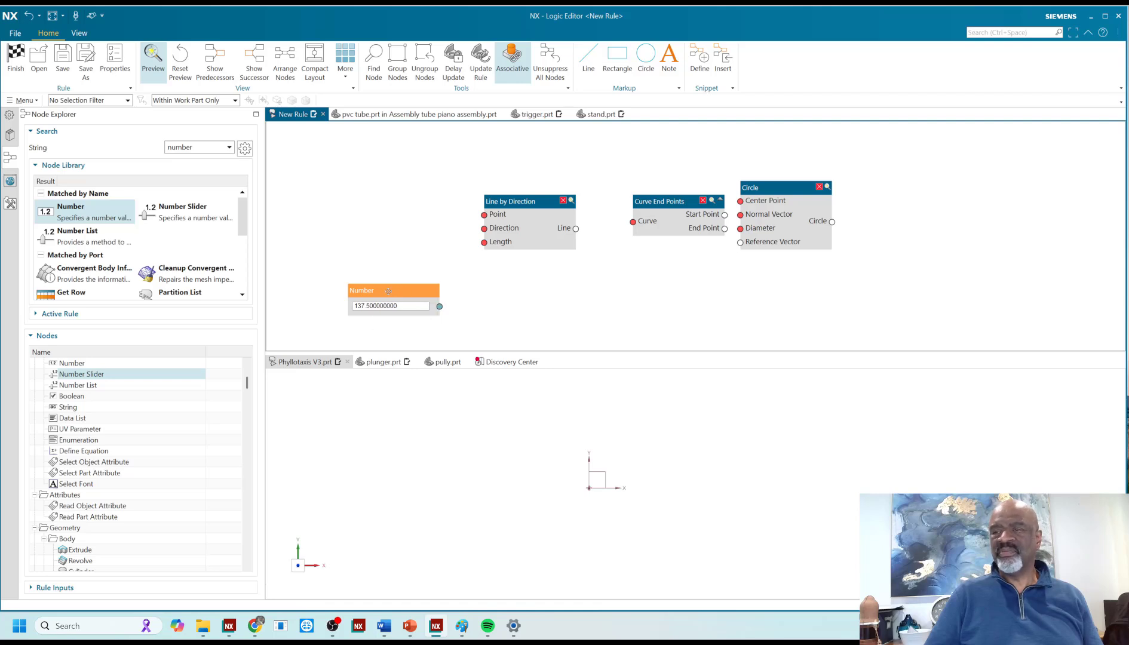
{"action": "left_click_drag", "start_coordinate": [388, 290], "coordinate": [395, 296]}
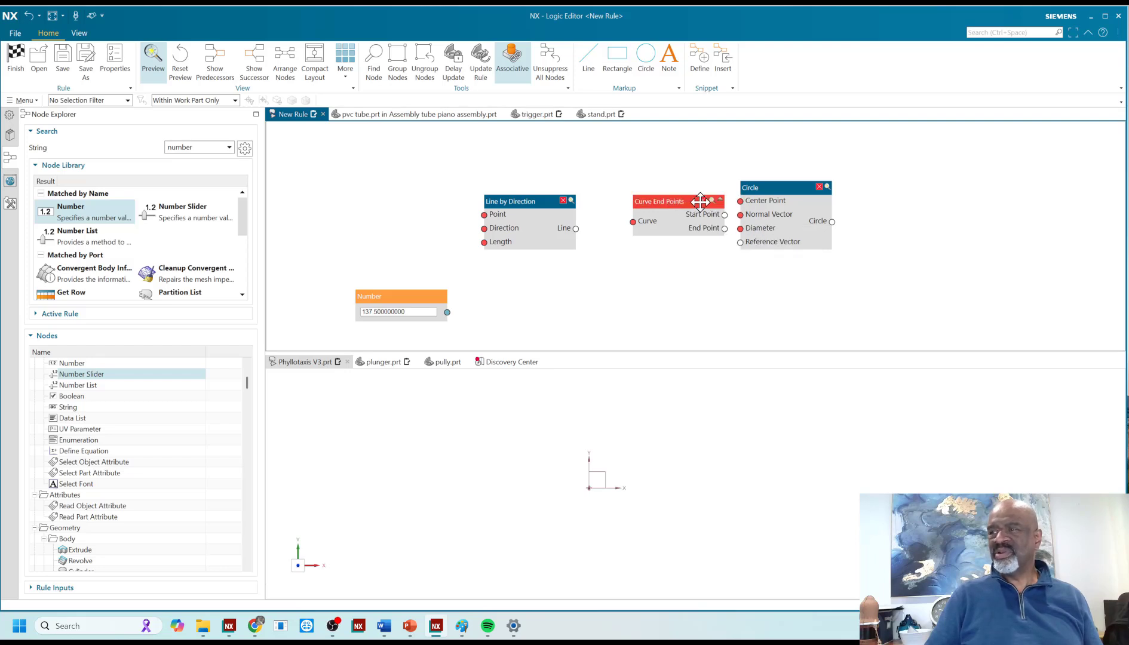
- Connect the Line output to the Curve input of Curve End Points, and its End Point output to the Circle's Center Point
{"action": "left_click_drag", "start_coordinate": [681, 202], "coordinate": [665, 195]}
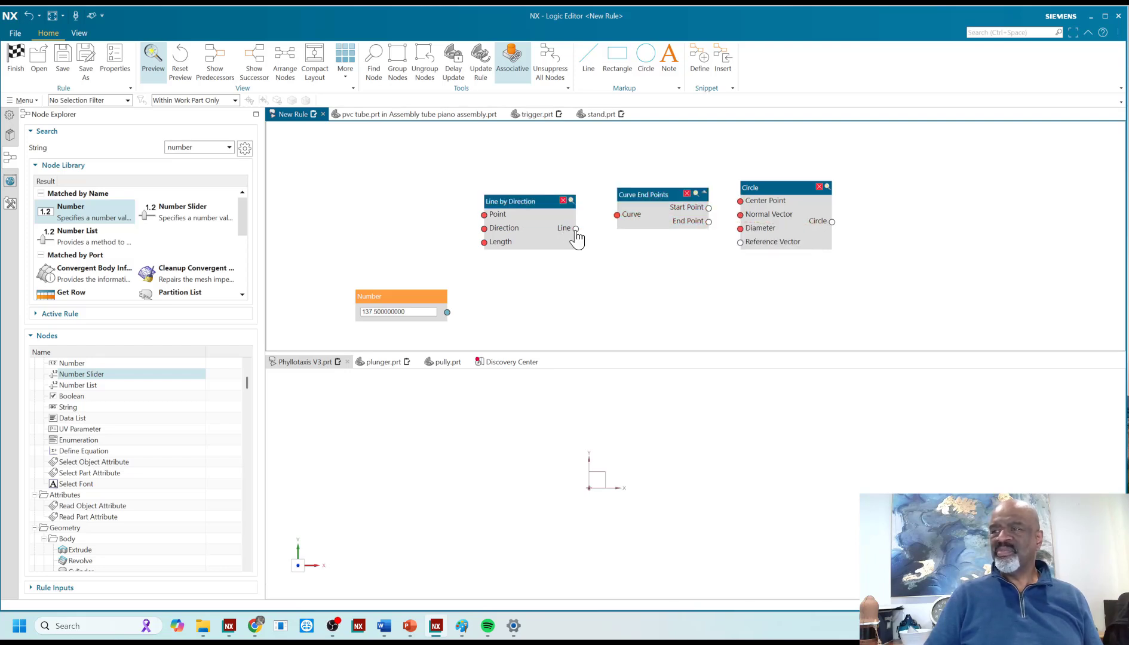
{"action": "left_click_drag", "start_coordinate": [577, 232], "coordinate": [619, 220]}
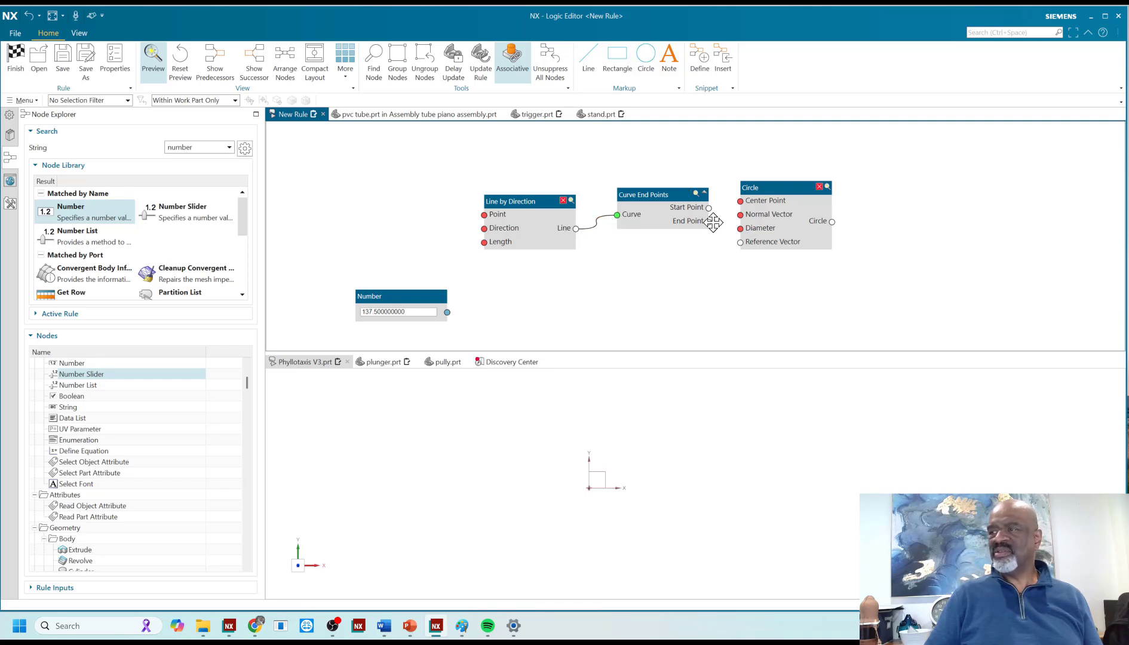
{"action": "left_click_drag", "start_coordinate": [709, 222], "coordinate": [815, 189]}
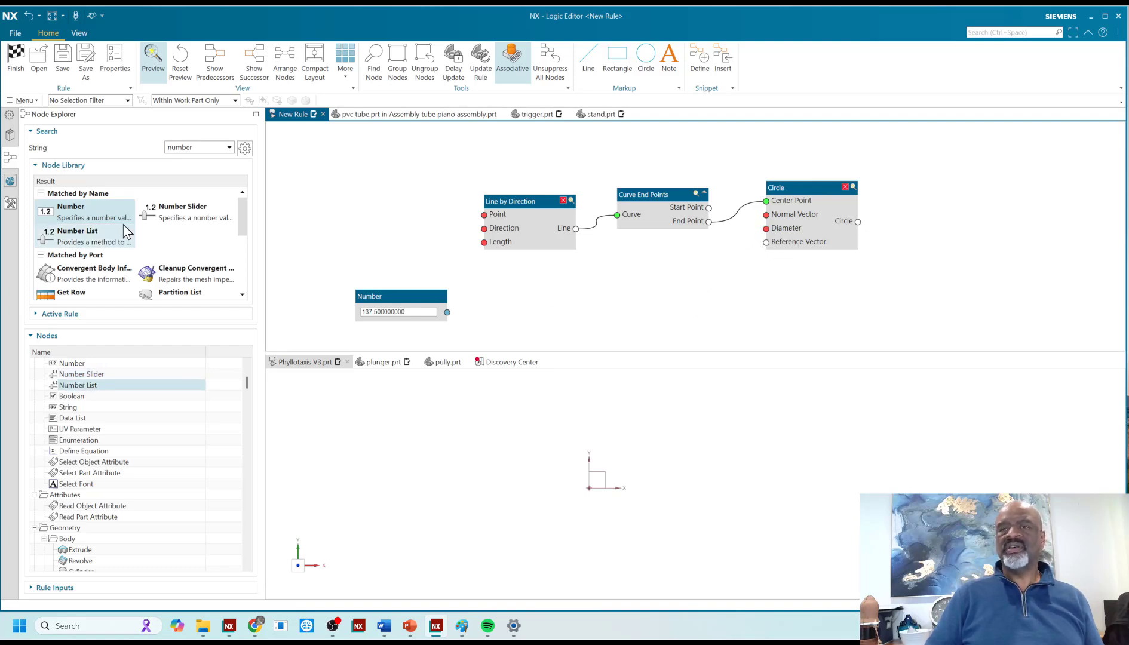
- Find the Range node in the node library and place it below Curve End Points
{"action": "double_click", "coordinate": [181, 147]}
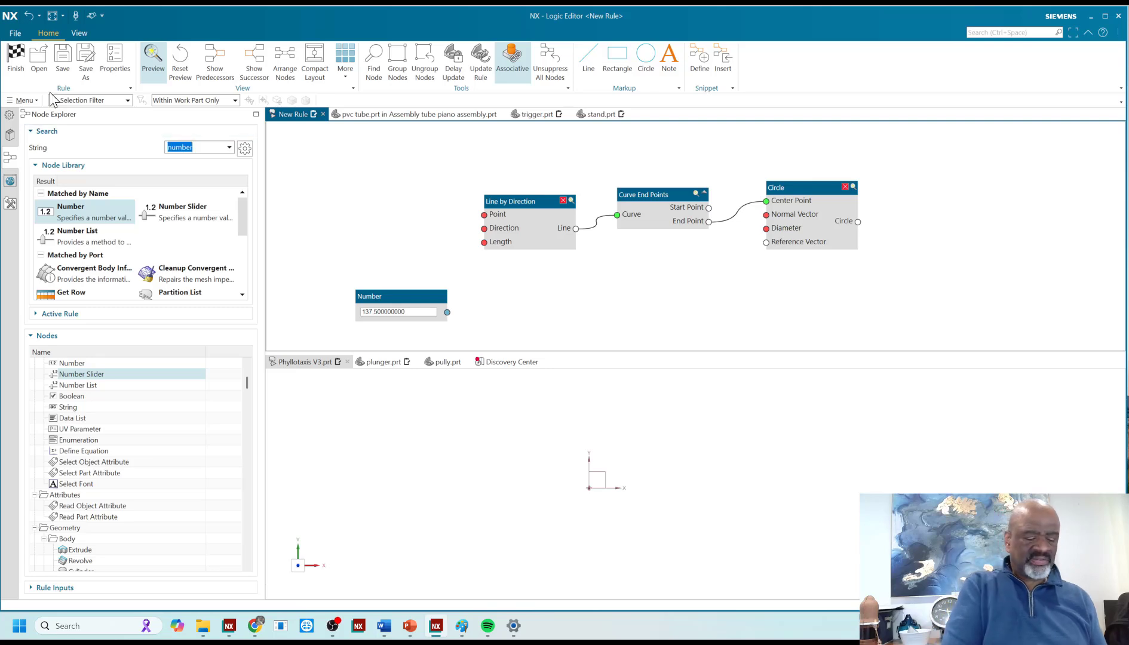
{"action": "type", "text": "range"}
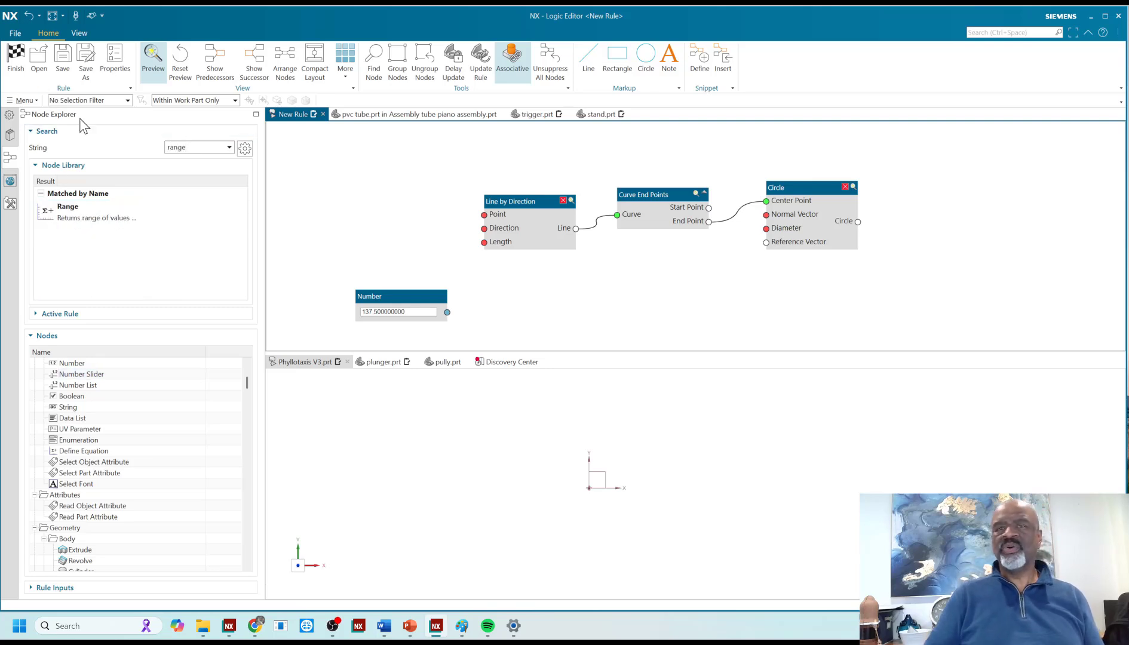
{"action": "double_click", "coordinate": [63, 215]}
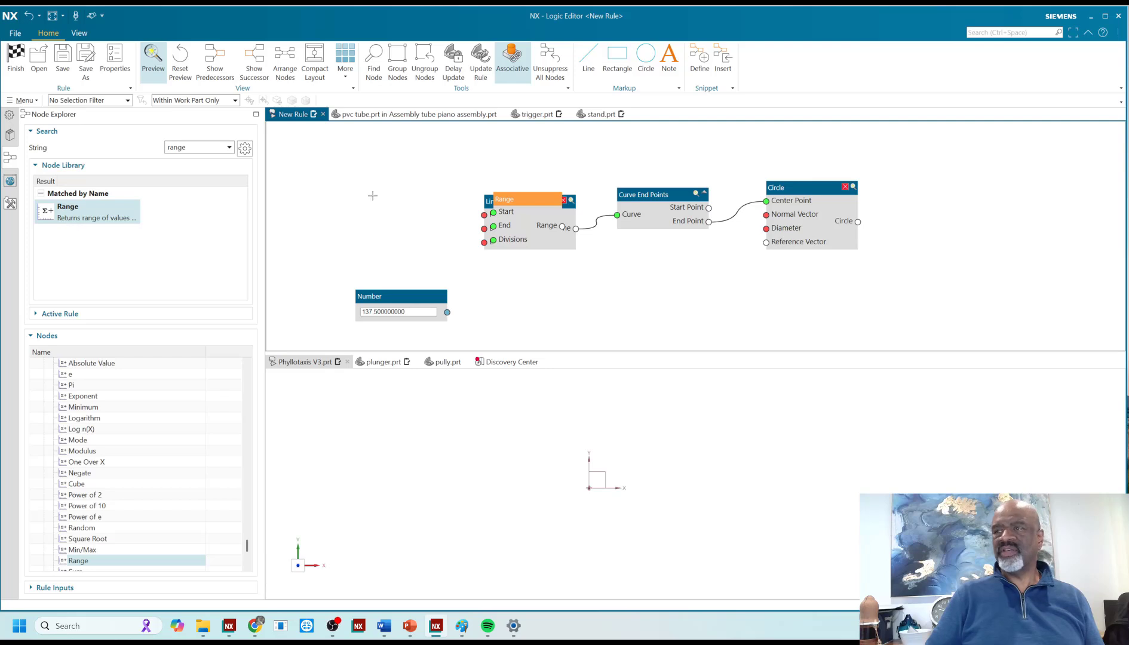
{"action": "left_click_drag", "start_coordinate": [520, 202], "coordinate": [671, 300]}
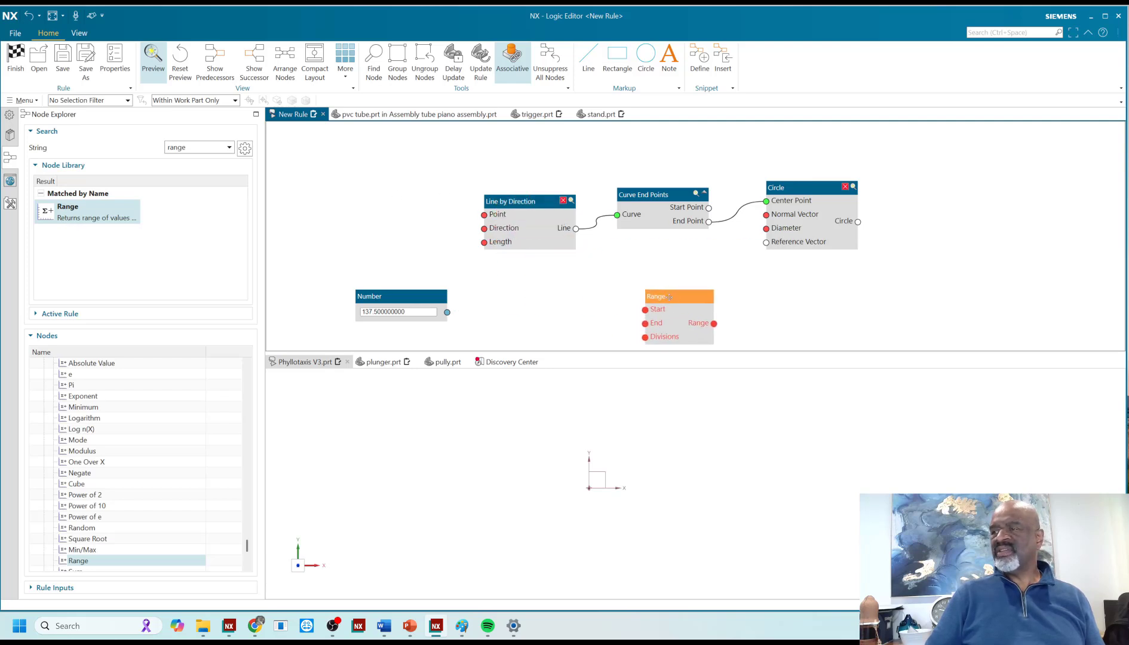
- Create an input node for the Range node's Start port and set its value to 4
{"action": "right_click", "coordinate": [650, 315]}
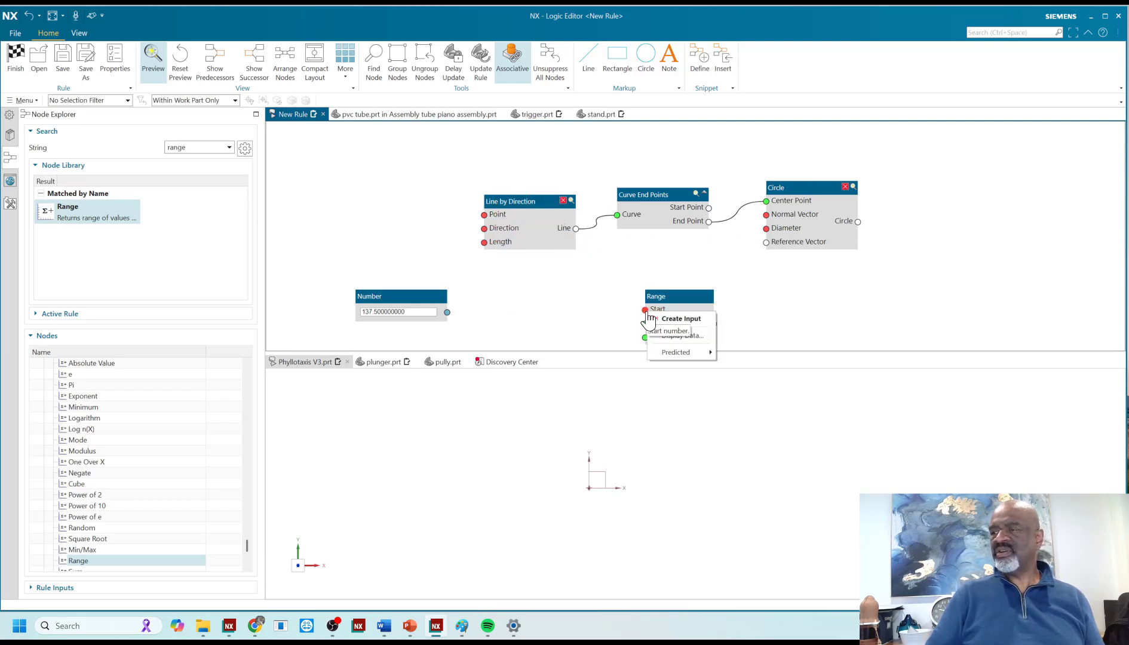
{"action": "left_click", "coordinate": [660, 316]}
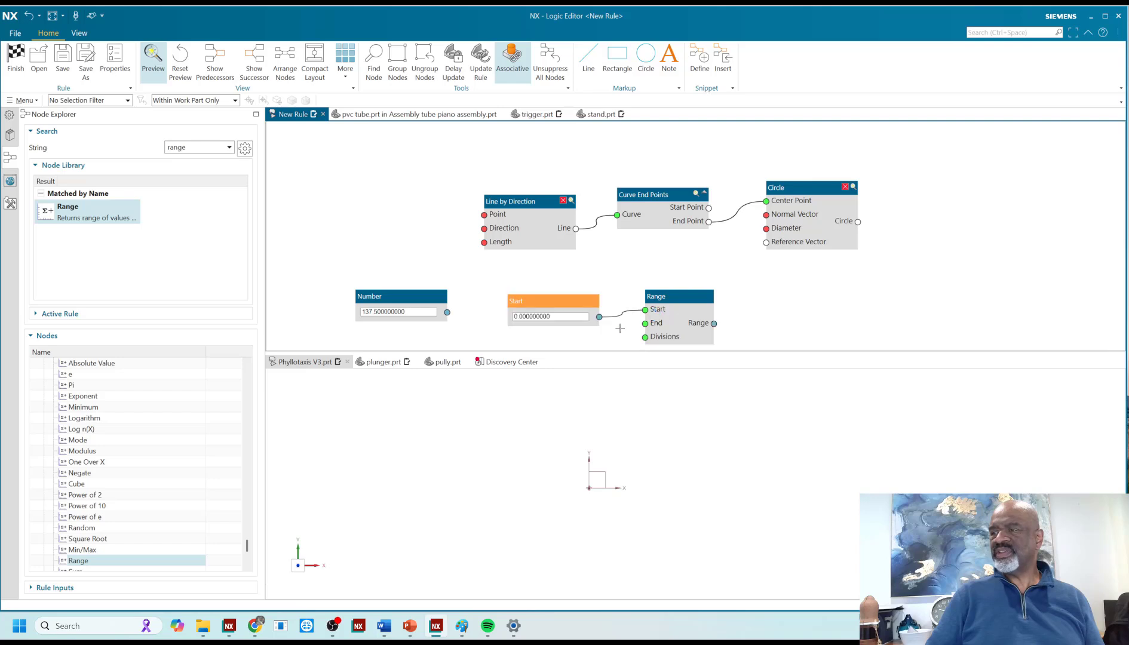
{"action": "double_click", "coordinate": [554, 315]}
{"action": "type", "text": "4"}
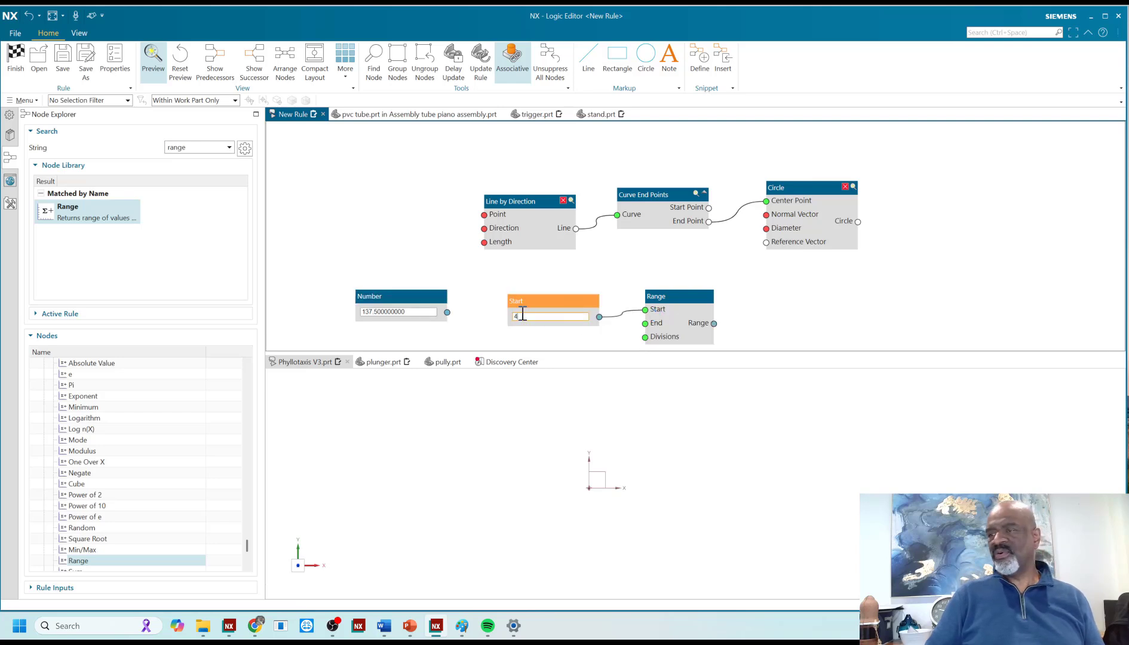
- Create an input node for the Range's End port, set it to 8, and arrange it below the Start node
{"action": "left_click_drag", "start_coordinate": [651, 318], "coordinate": [662, 297]}
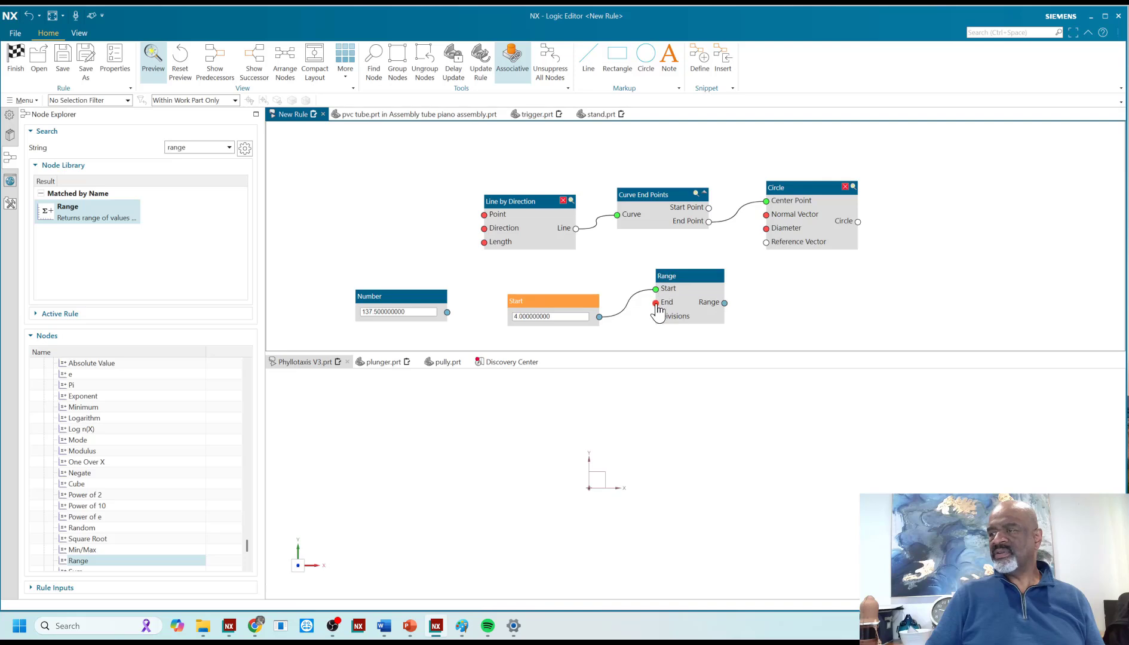
{"action": "right_click", "coordinate": [656, 303]}
{"action": "left_click", "coordinate": [682, 312]}
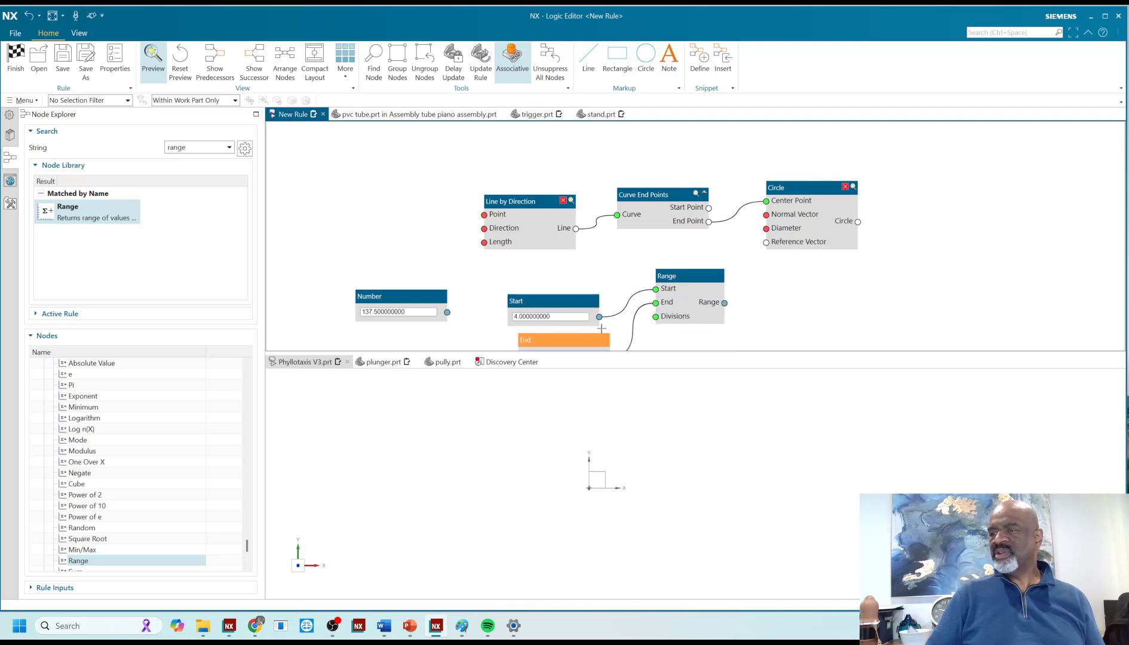
{"action": "left_click_drag", "start_coordinate": [551, 301], "coordinate": [550, 285]}
{"action": "left_click_drag", "start_coordinate": [550, 340], "coordinate": [551, 322]}
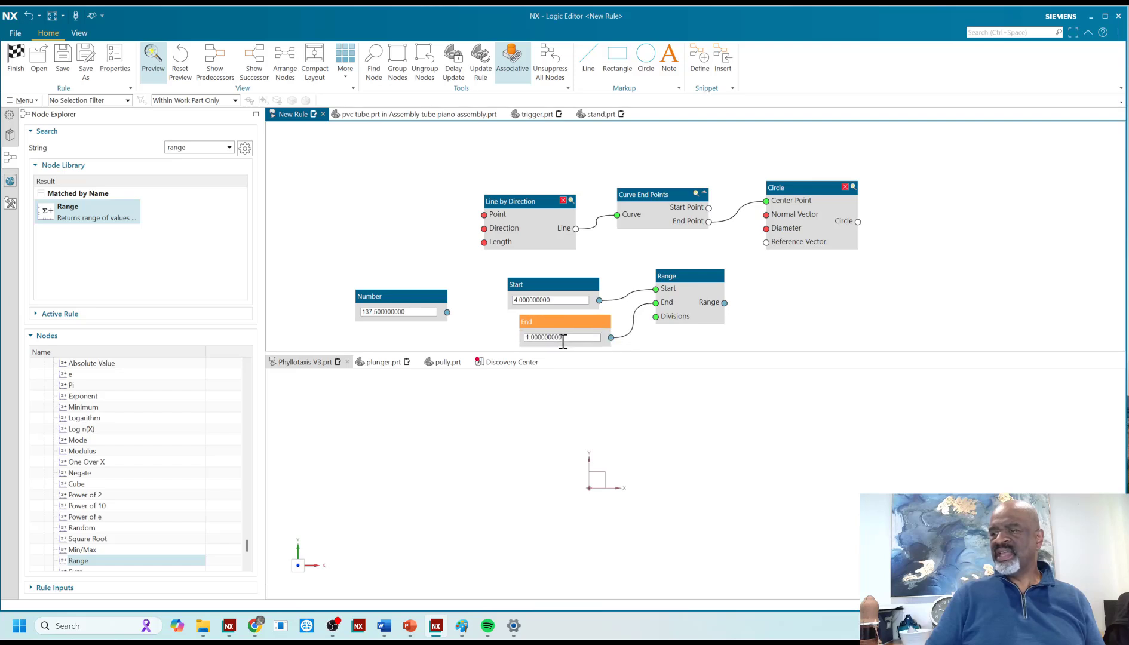
{"action": "double_click", "coordinate": [562, 337]}
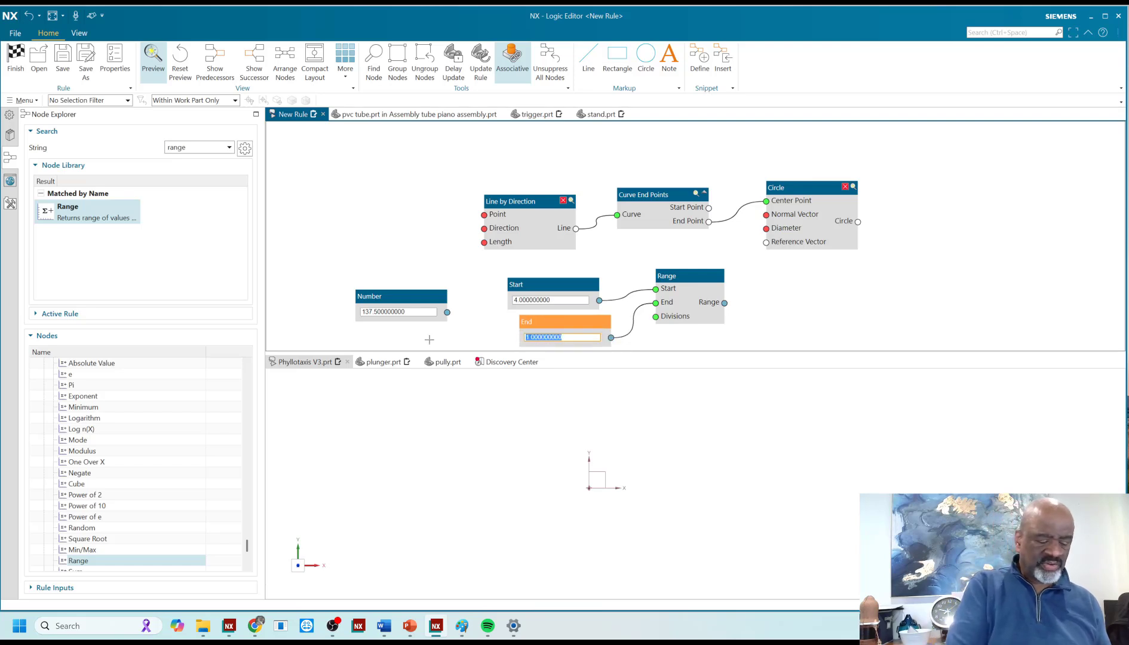
{"action": "type", "text": "8"}
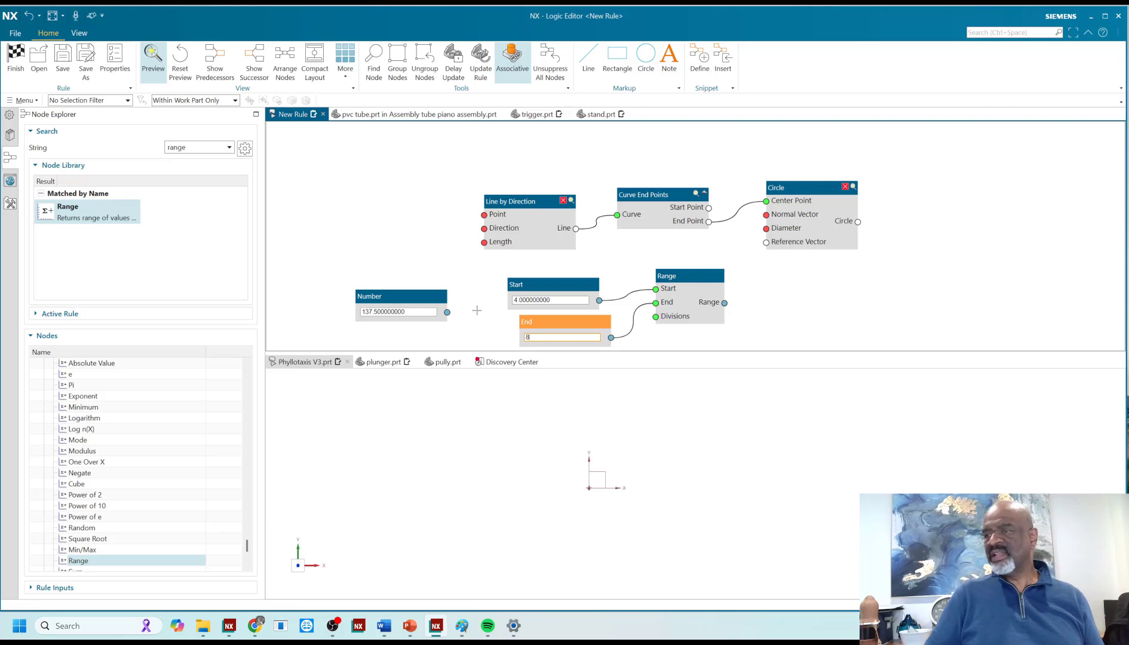
- Rename the Start input node as "start diameter"
{"action": "right_click", "coordinate": [530, 287]}
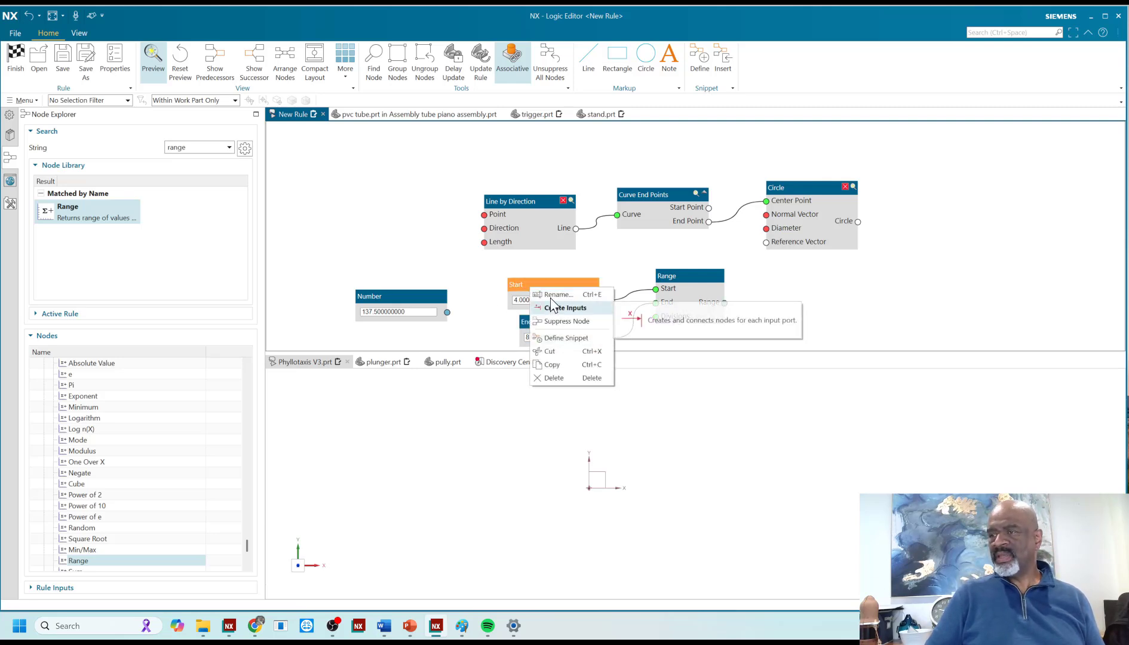
{"action": "left_click", "coordinate": [550, 294]}
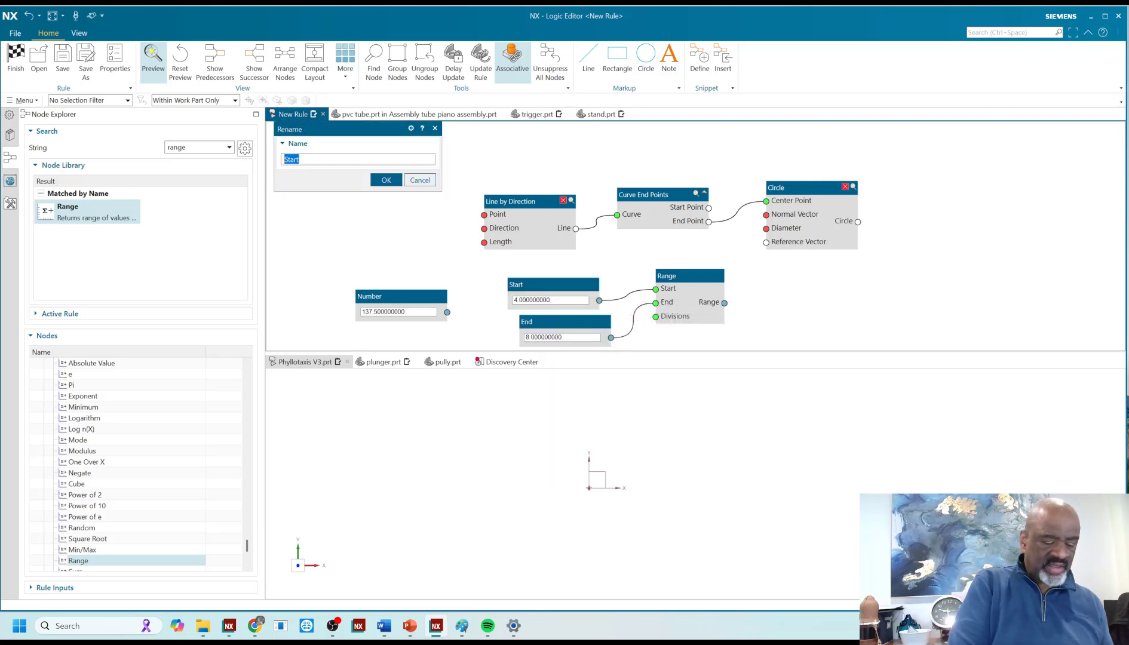
{"action": "type", "text": "sat"}
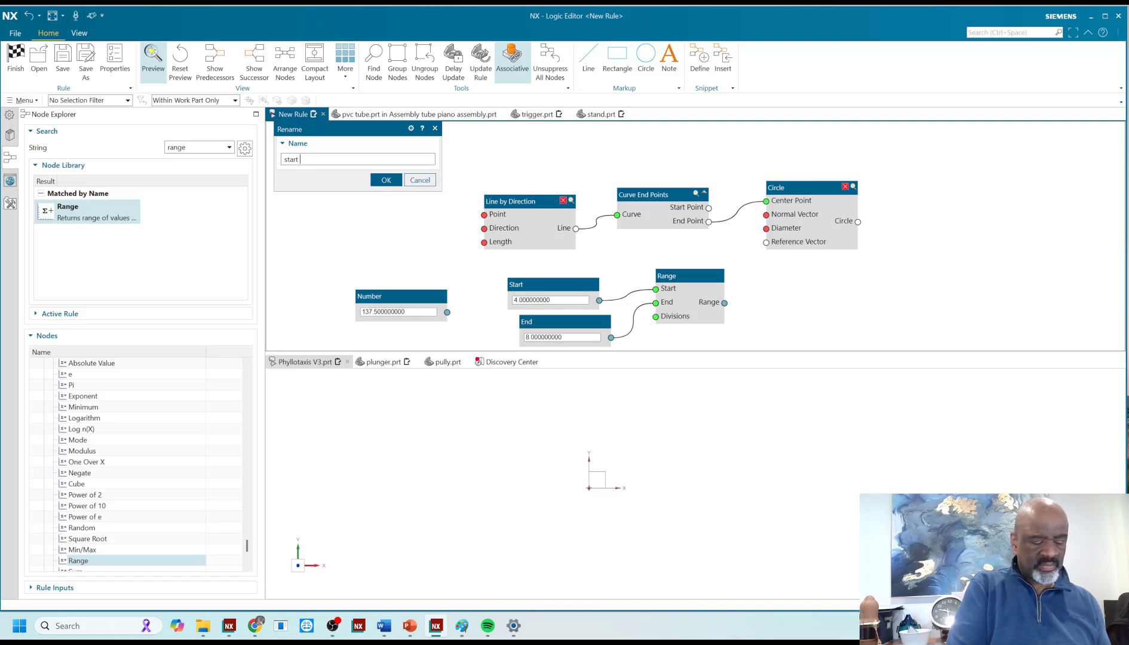
{"action": "type", "text": "rt diameter"}
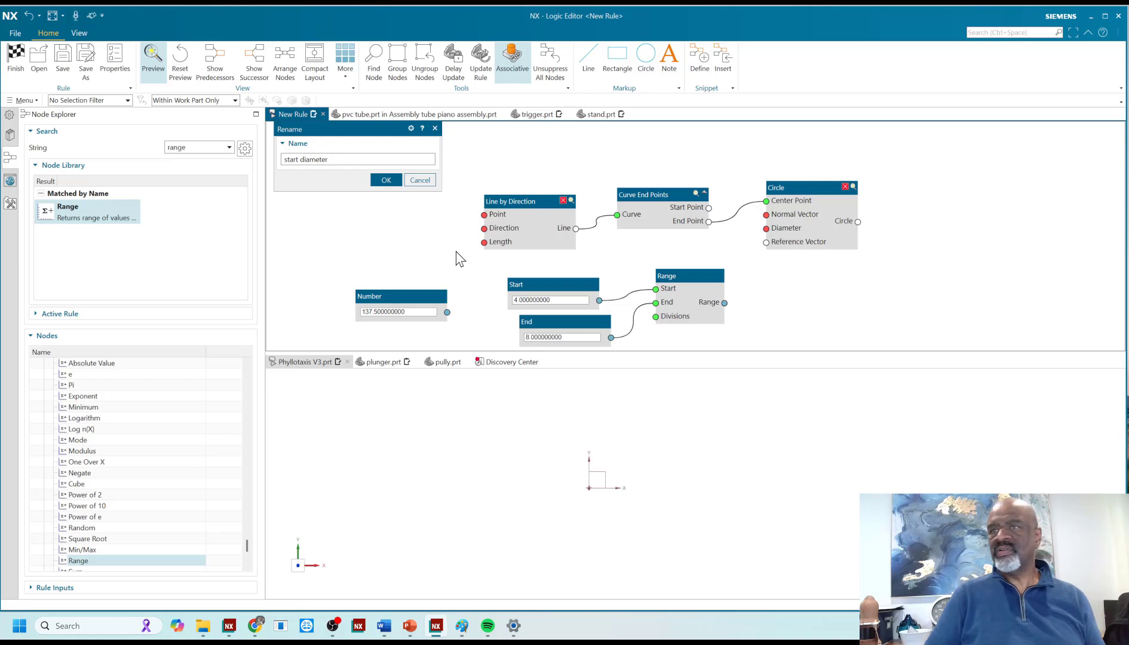
{"action": "left_click", "coordinate": [385, 181]}
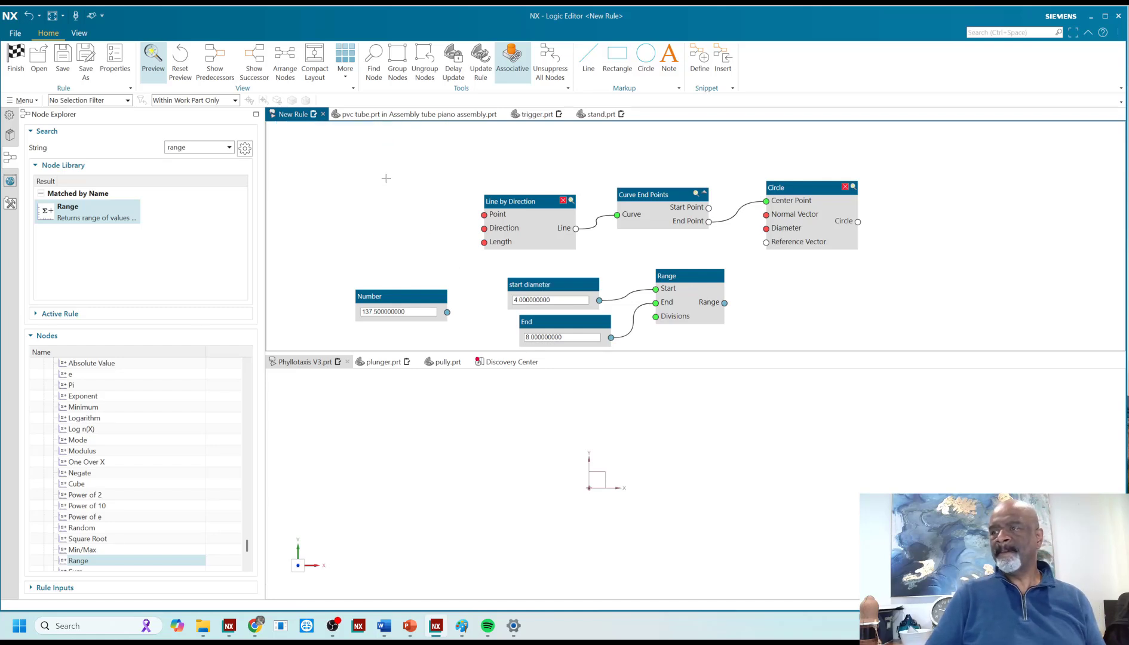
- Rename the End input node as "End diameter"
{"action": "right_click", "coordinate": [529, 322]}
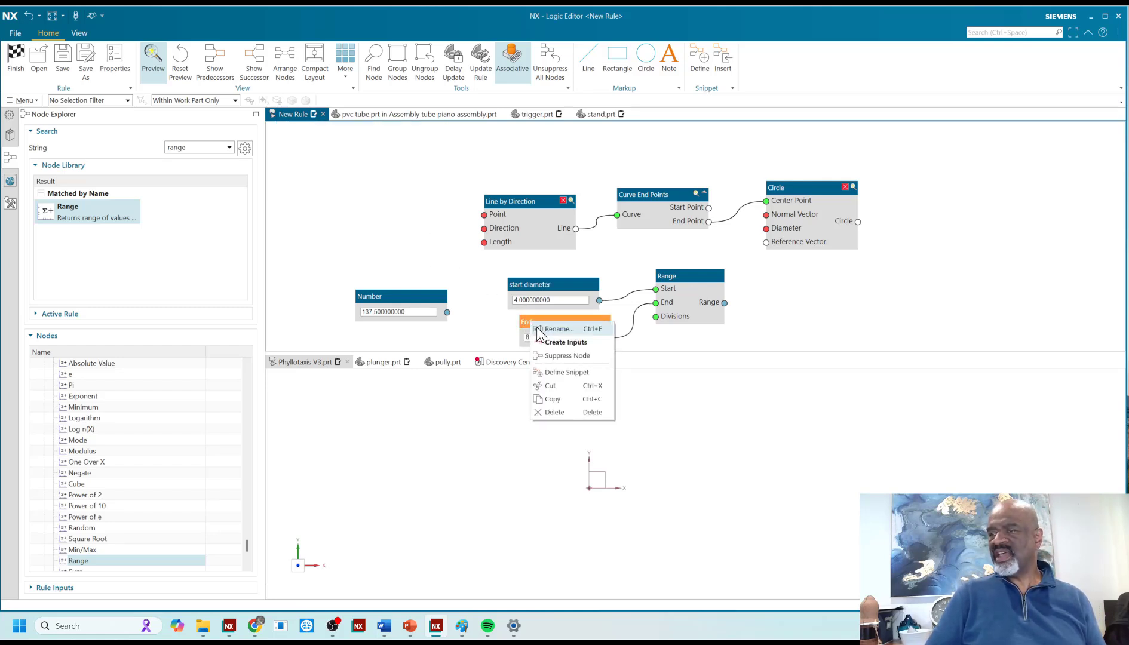
{"action": "left_click", "coordinate": [543, 328]}
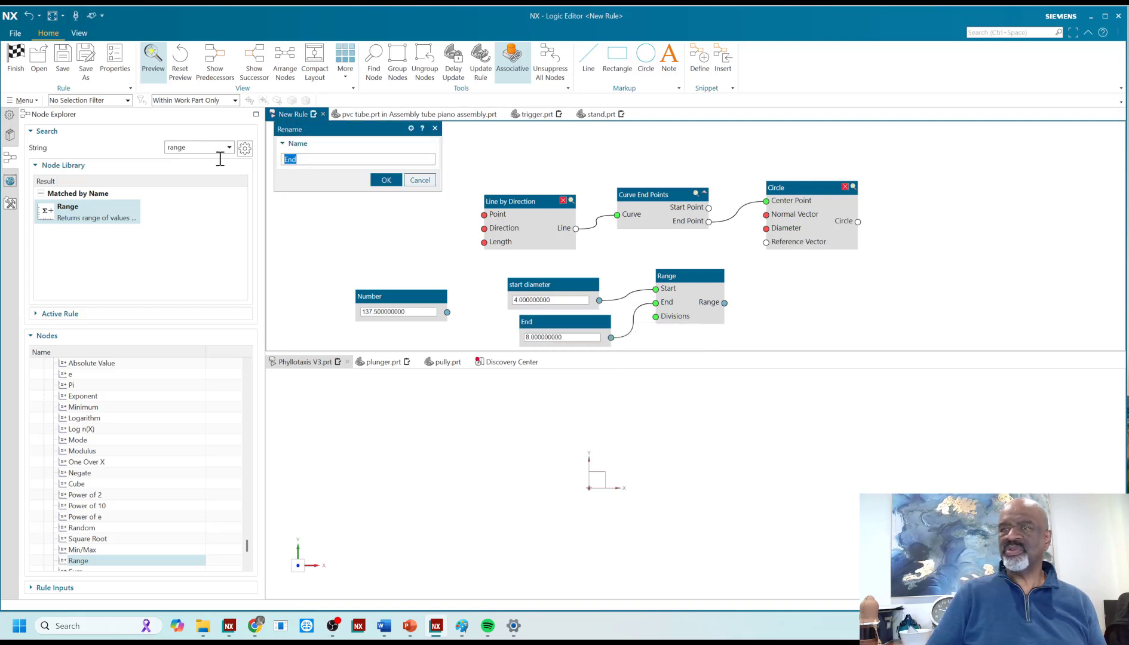
{"action": "type", "text": "End diameter"}
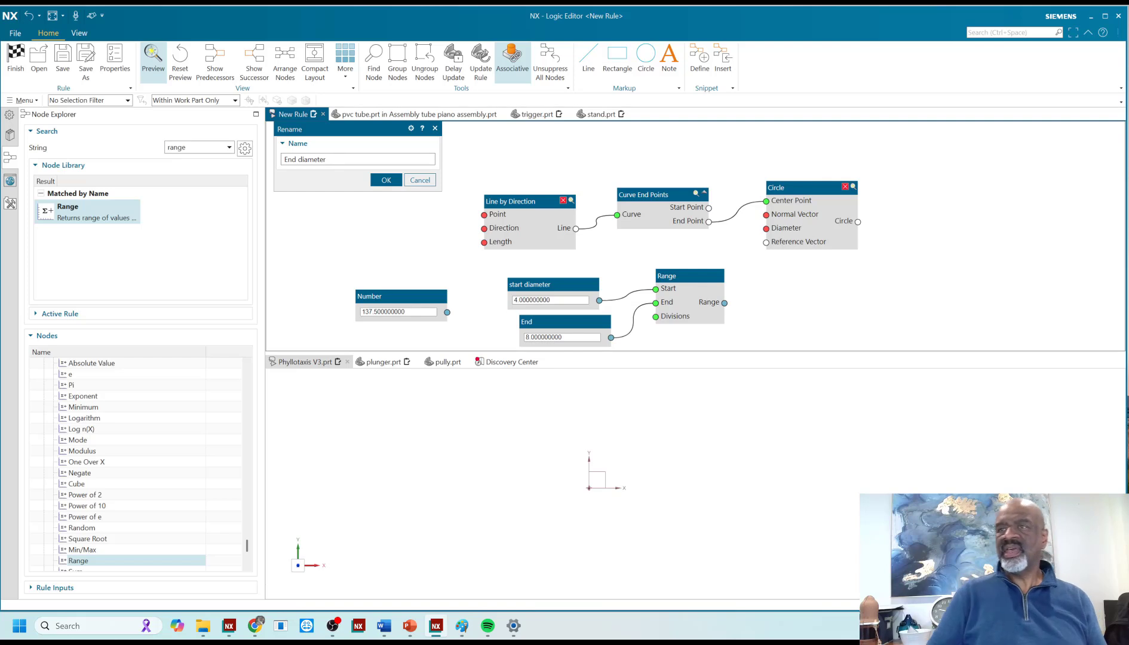
{"action": "left_click", "coordinate": [382, 181]}
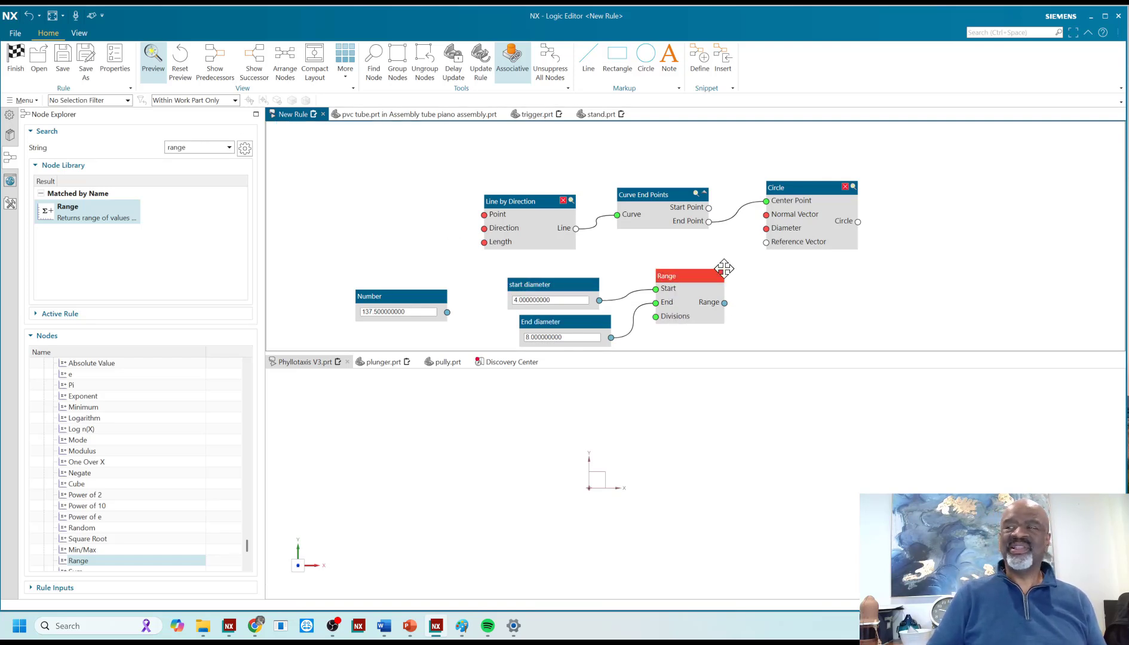
- Connect the Range node's output to the Circle's Diameter input
{"action": "scroll", "coordinate": [656, 237], "scroll_direction": "down", "scroll_amount": 3}
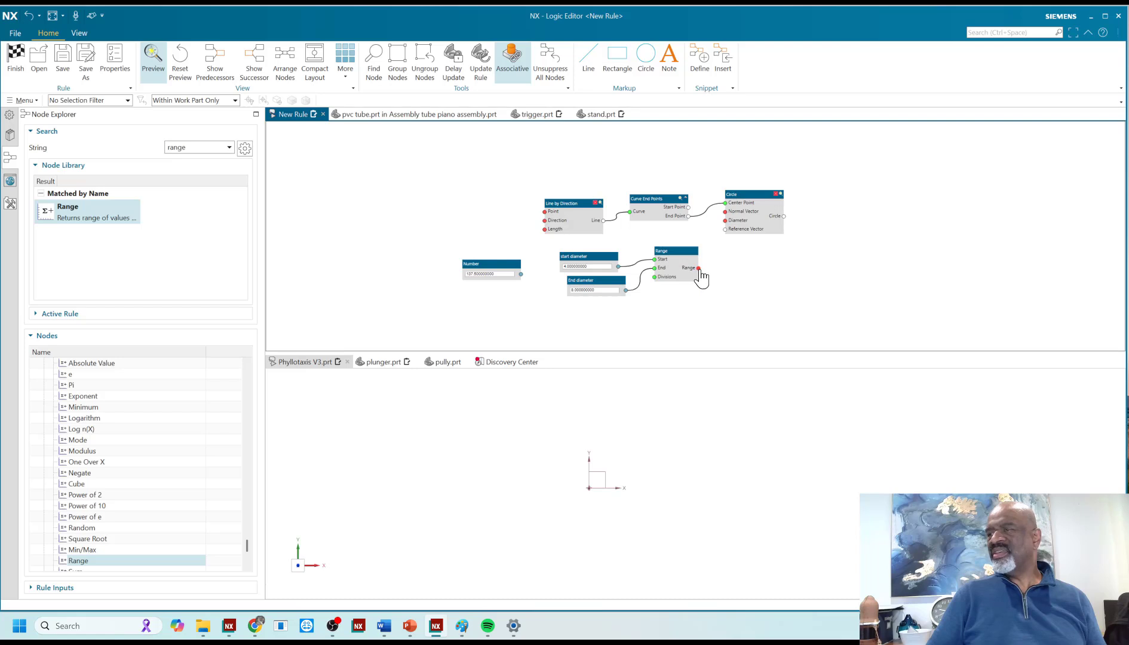
{"action": "left_click_drag", "start_coordinate": [698, 268], "coordinate": [726, 221]}
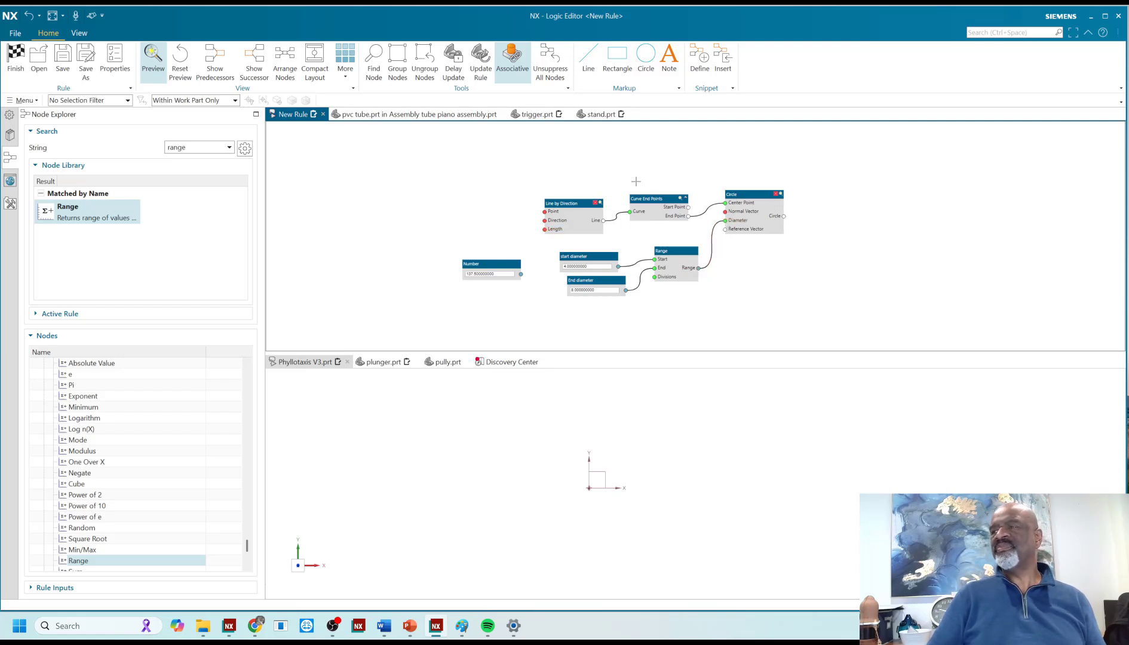
{"action": "scroll", "coordinate": [635, 181], "scroll_direction": "up", "scroll_amount": 2}
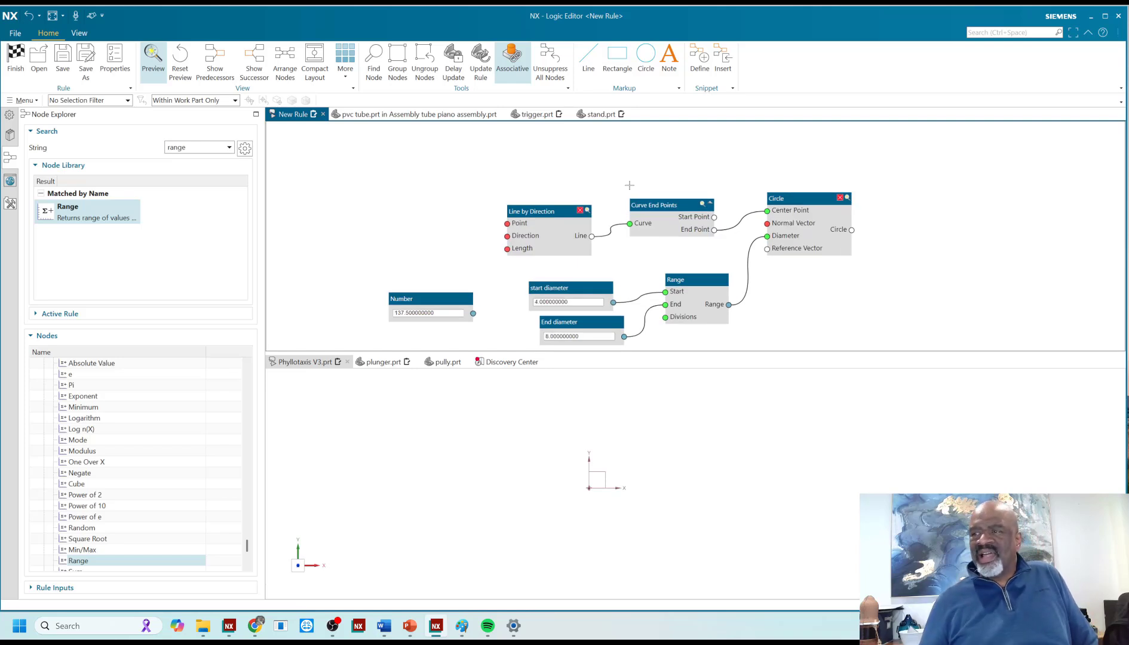
- Add a Z Vector node above and to the left of Line by Direction and connect its Vector output to the Direction input
{"action": "middle_click_drag", "start_coordinate": [609, 501], "coordinate": [580, 514]}
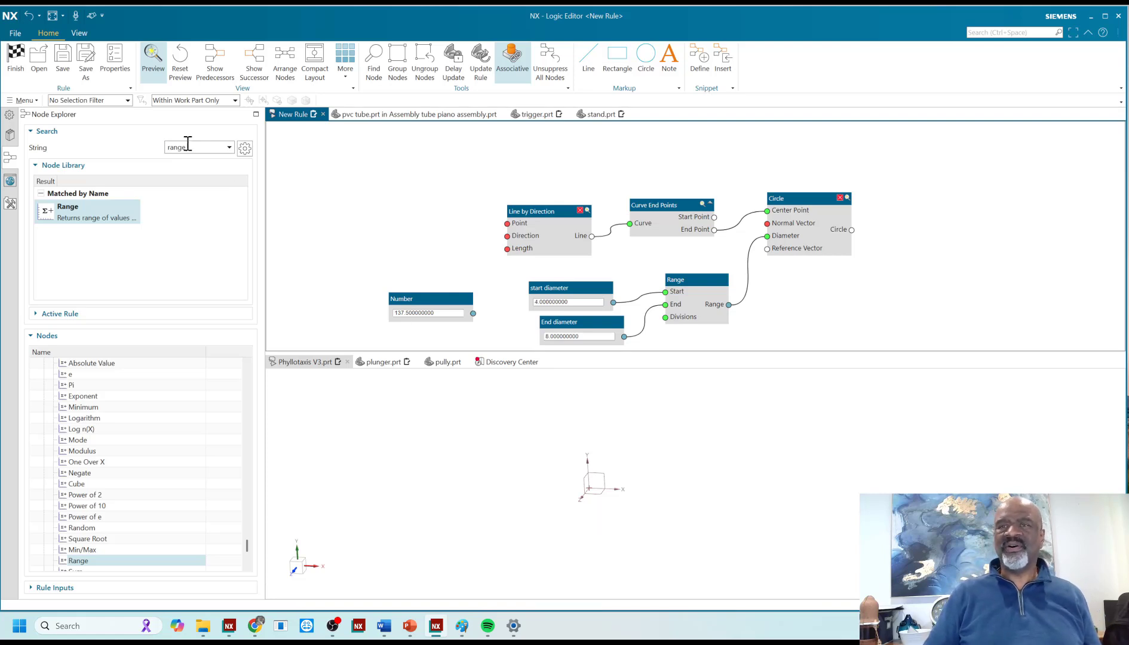
{"action": "type", "text": "z"}
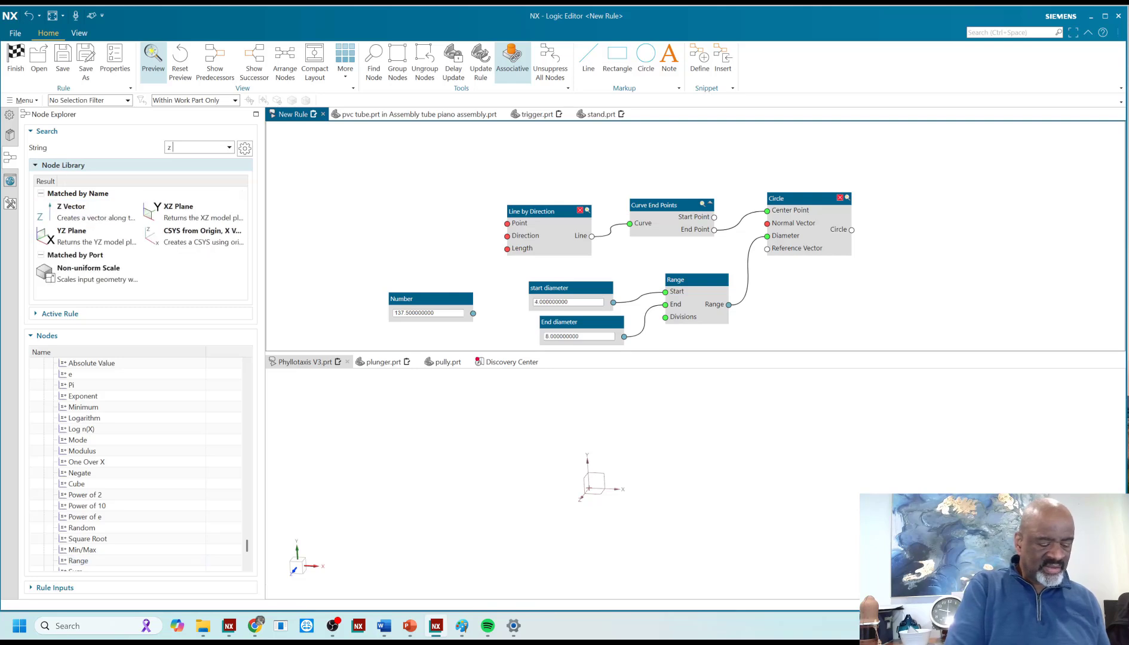
{"action": "type", "text": " ve"}
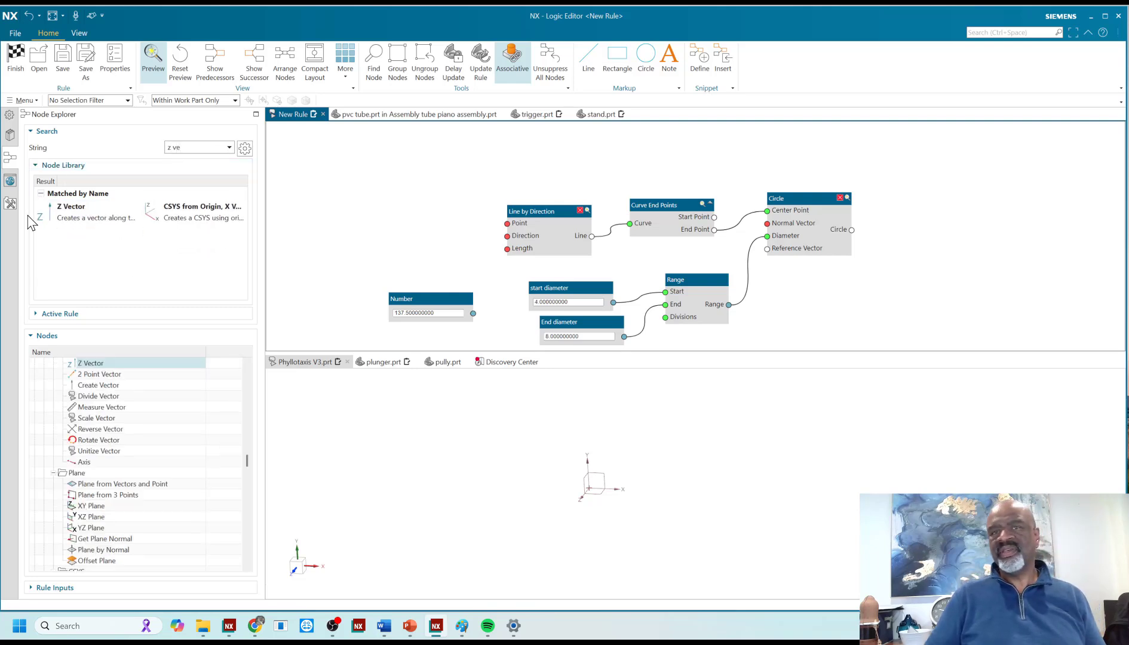
{"action": "left_click_drag", "start_coordinate": [60, 212], "coordinate": [347, 206]}
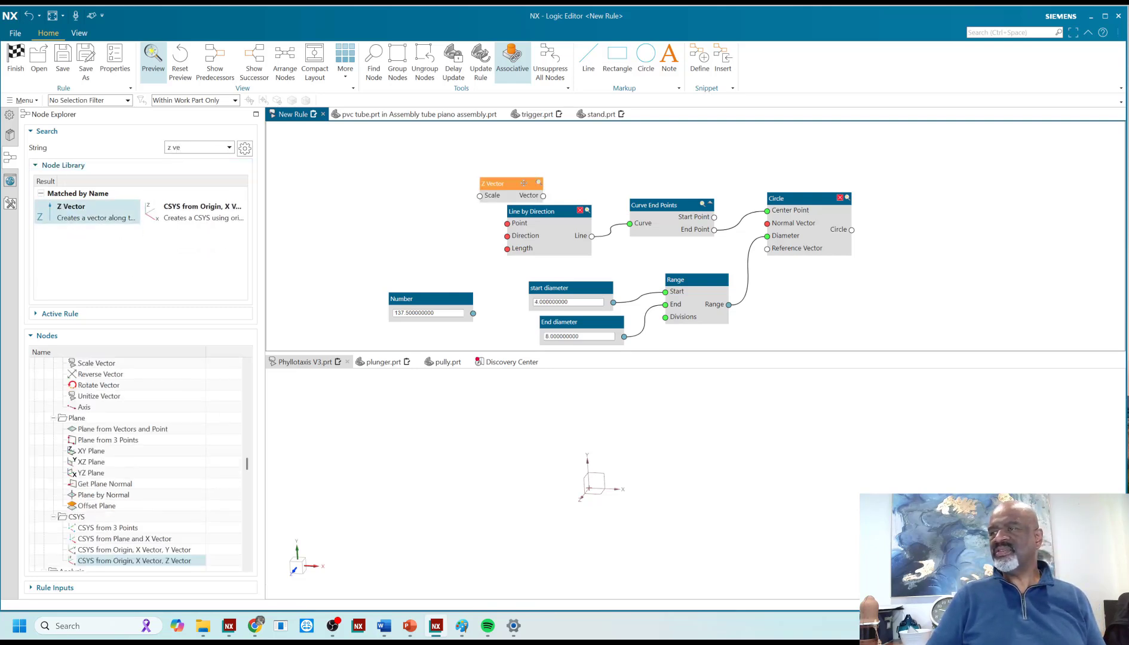
{"action": "left_click_drag", "start_coordinate": [523, 182], "coordinate": [507, 238]}
{"action": "left_click", "coordinate": [460, 149]}
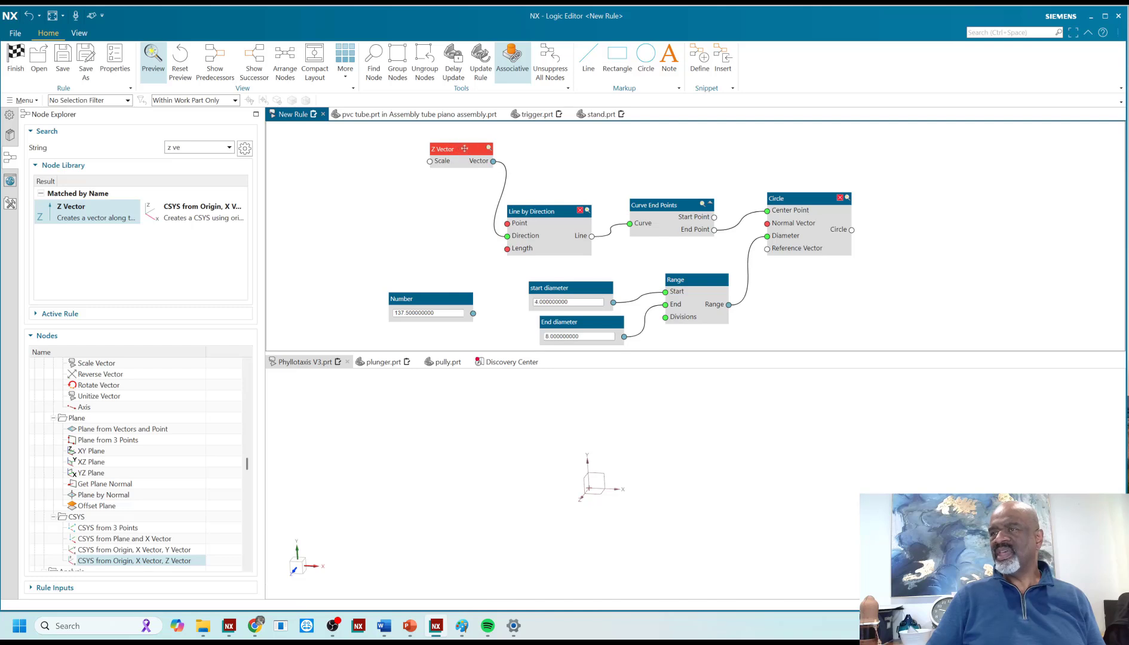
{"action": "left_click_drag", "start_coordinate": [466, 149], "coordinate": [435, 151]}
{"action": "left_click", "coordinate": [581, 153]}
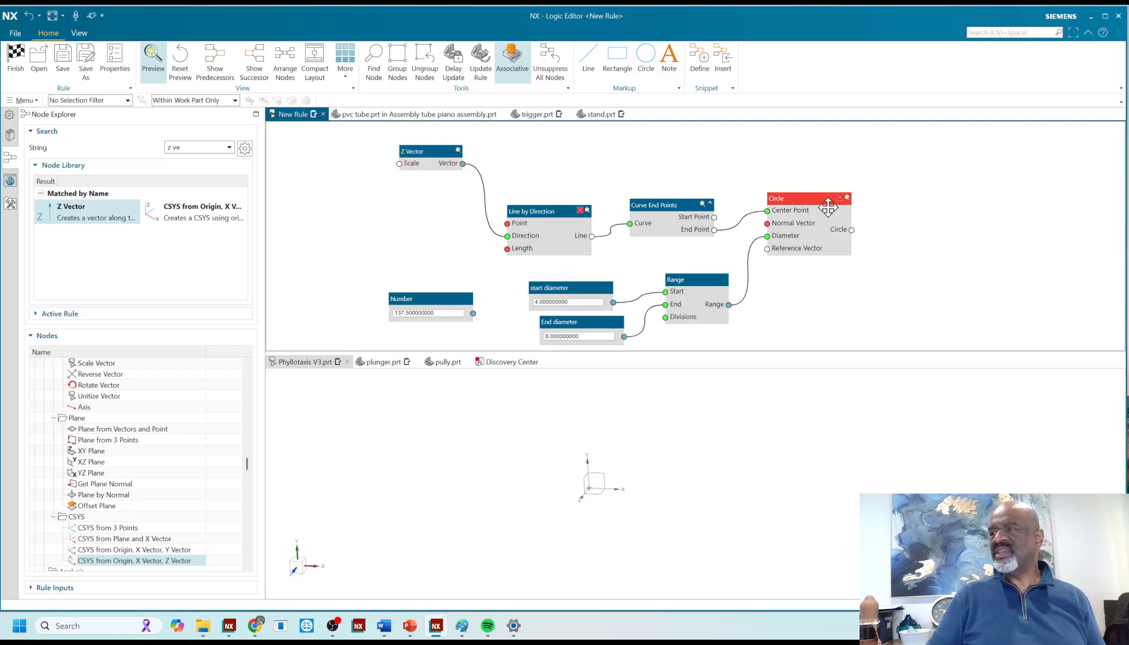
- Connect the Z Vector's Vector output to the Circle's Normal Vector input
{"action": "left_click_drag", "start_coordinate": [770, 231], "coordinate": [767, 236]}
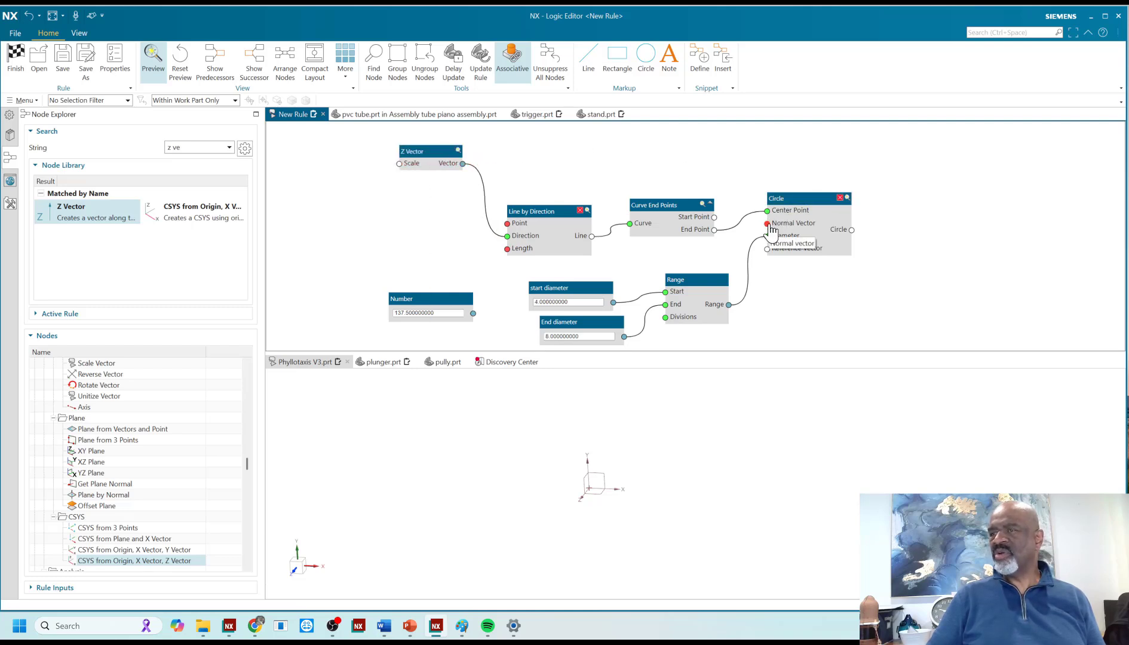
{"action": "left_click_drag", "start_coordinate": [463, 164], "coordinate": [693, 146]}
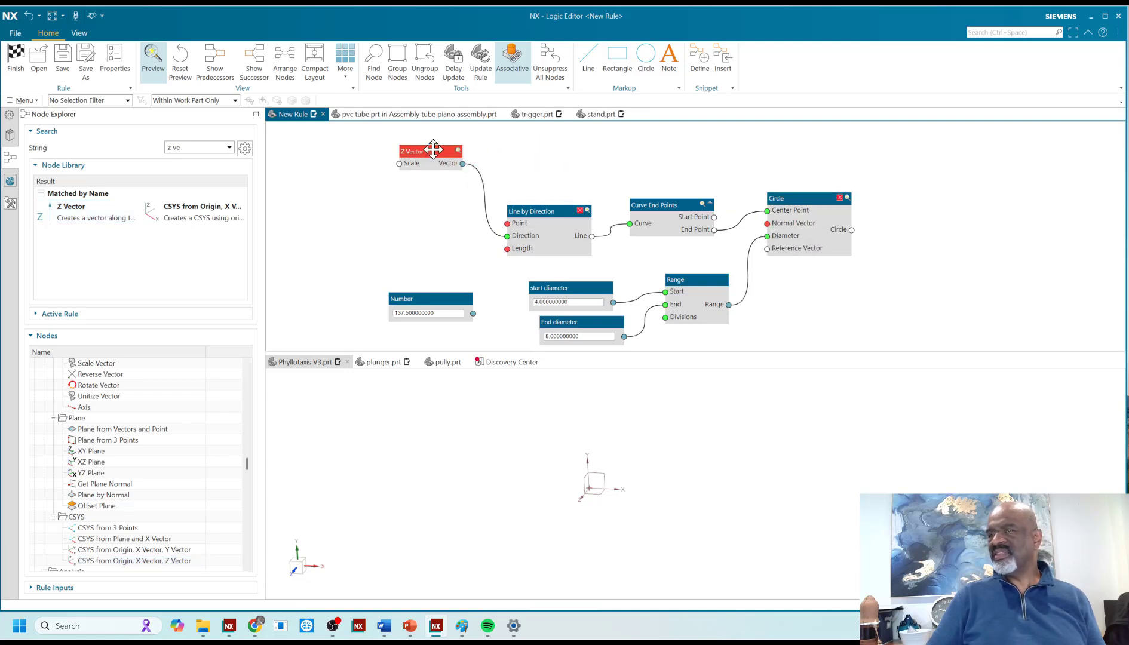
{"action": "left_click_drag", "start_coordinate": [462, 164], "coordinate": [767, 223]}
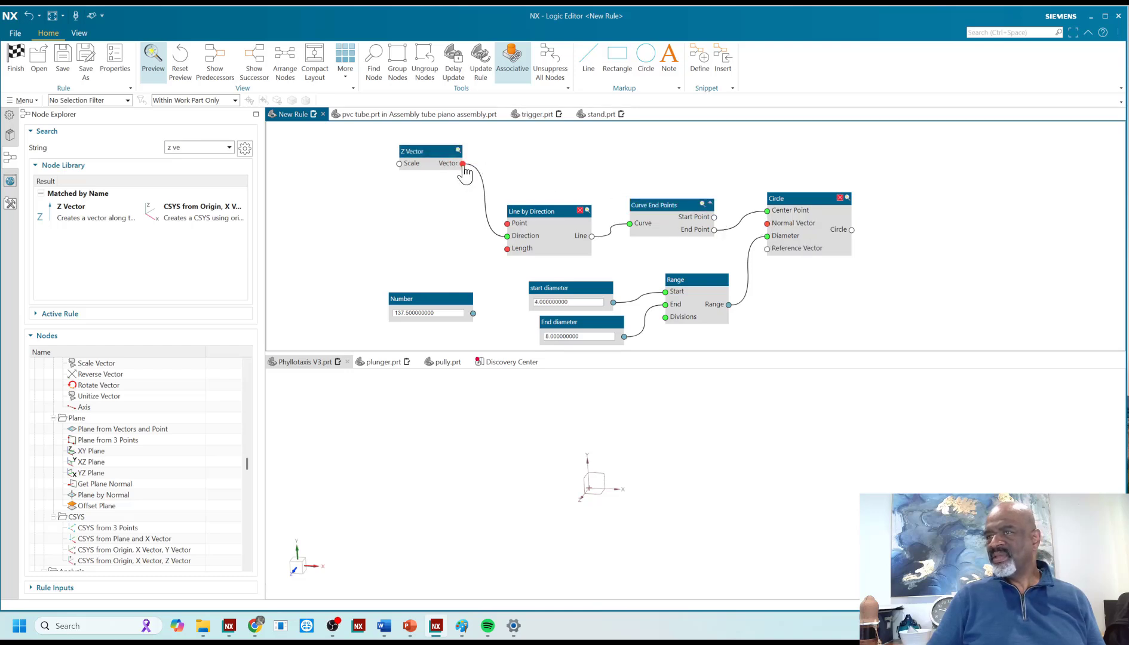
{"action": "left_click_drag", "start_coordinate": [463, 164], "coordinate": [768, 225]}
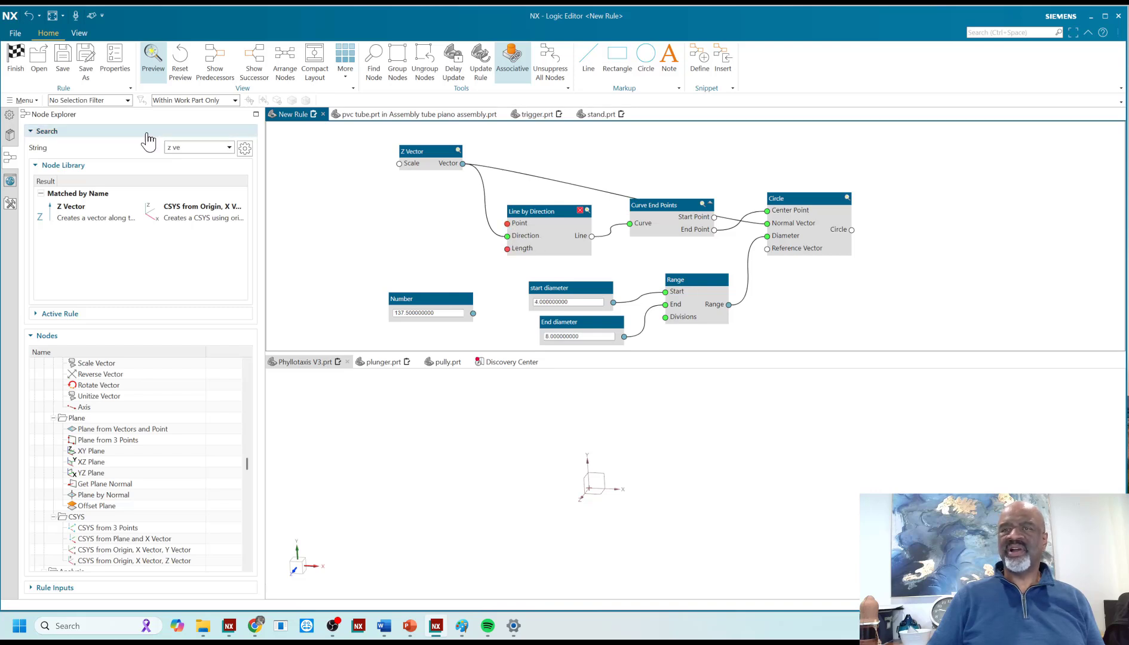
- Add a Point XYZ node to the left of Z Vector and connect its Point output to the Point input of Line by Direction
{"action": "left_click_drag", "start_coordinate": [191, 147], "coordinate": [50, 146]}
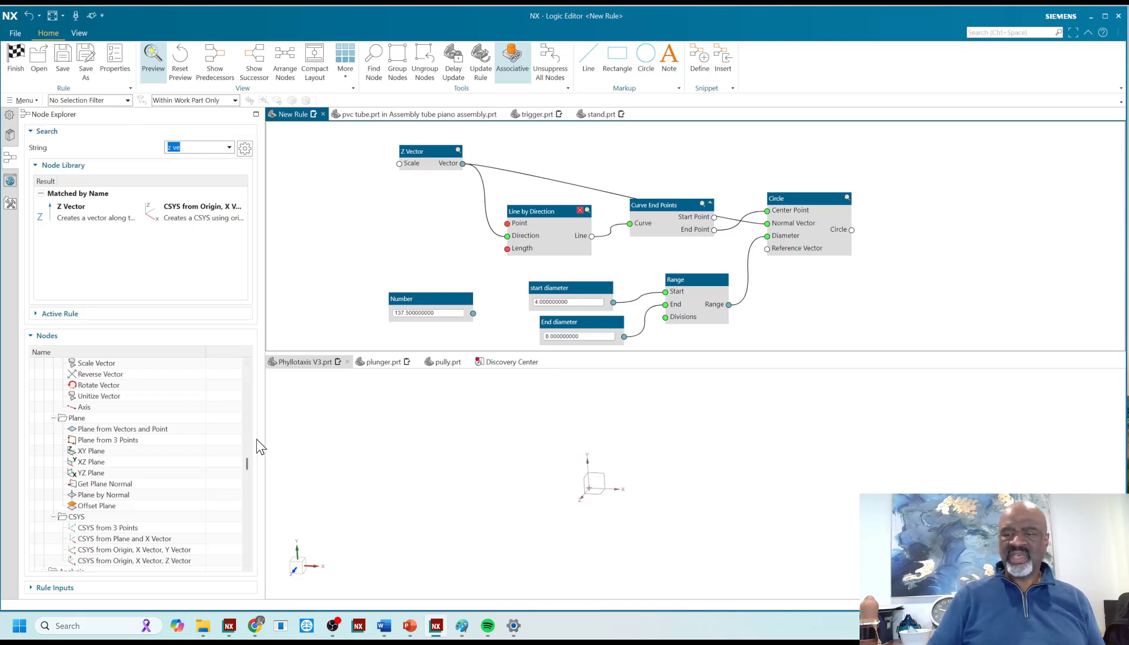
{"action": "mouse_move", "coordinate": [246, 462]}
{"action": "left_mouse_down"}
{"action": "mouse_move", "coordinate": [258, 561]}
{"action": "mouse_move", "coordinate": [258, 451]}
{"action": "left_mouse_up"}
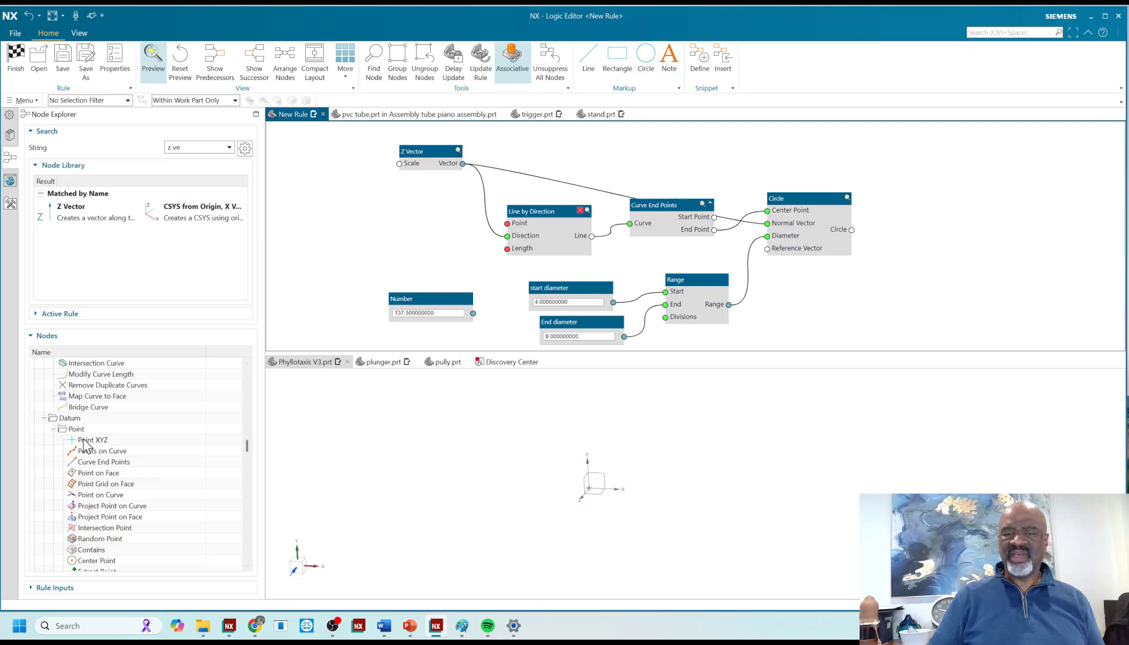
{"action": "double_click", "coordinate": [89, 441]}
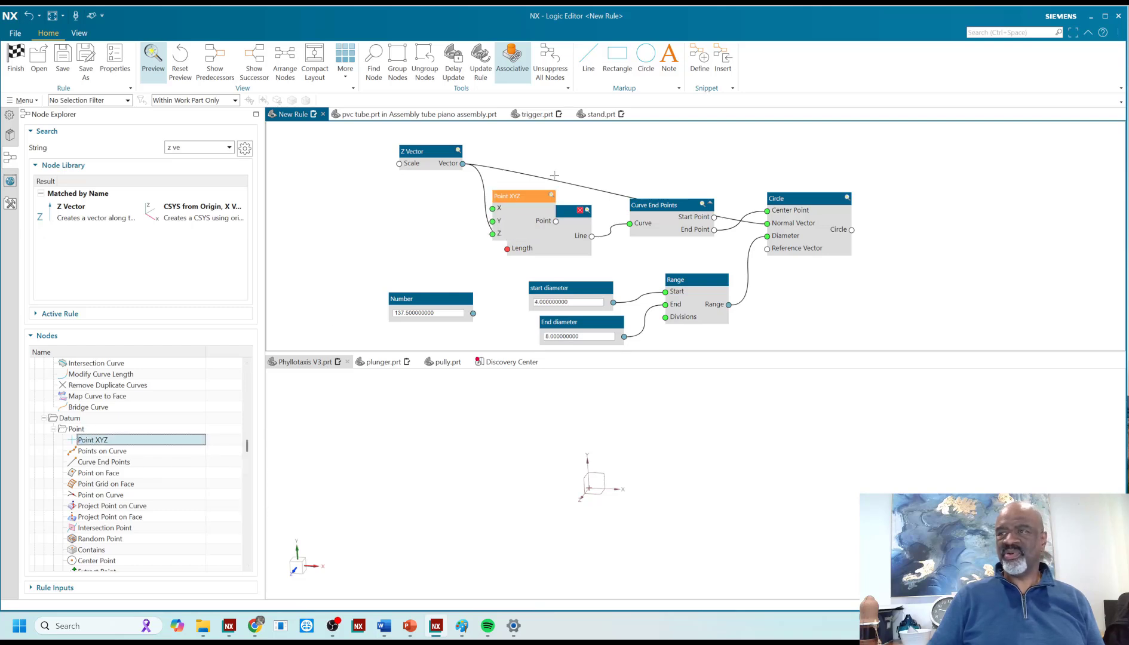
{"action": "left_click_drag", "start_coordinate": [531, 197], "coordinate": [507, 224]}
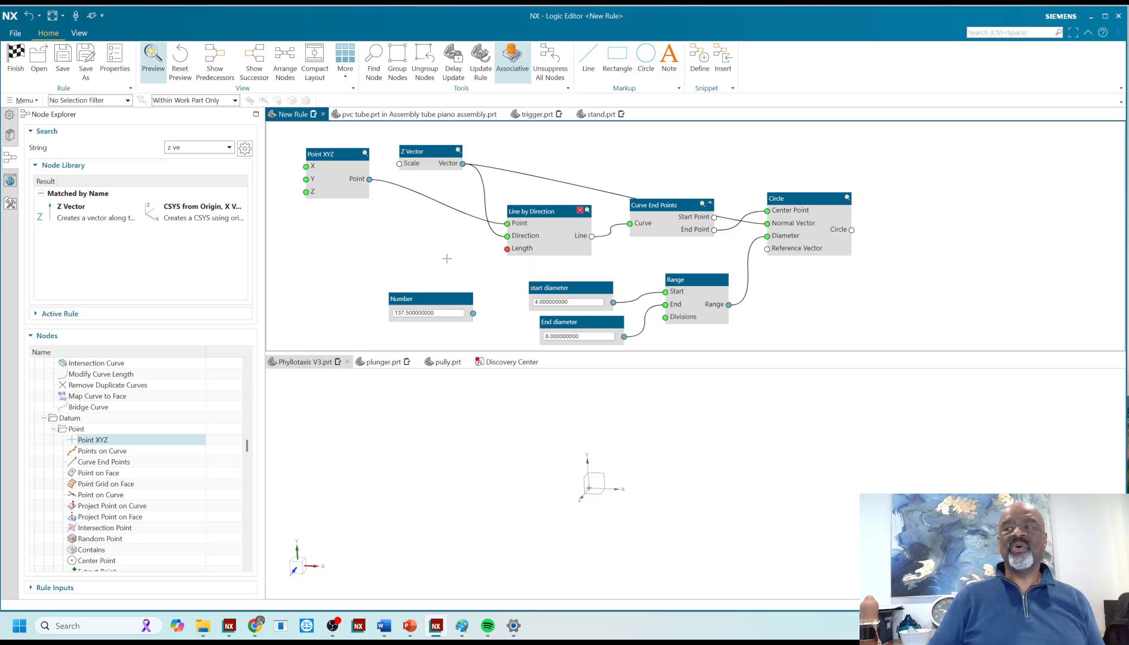
{"action": "scroll", "coordinate": [501, 278], "scroll_direction": "down", "scroll_amount": 2}
{"action": "left_click", "coordinate": [440, 181]}
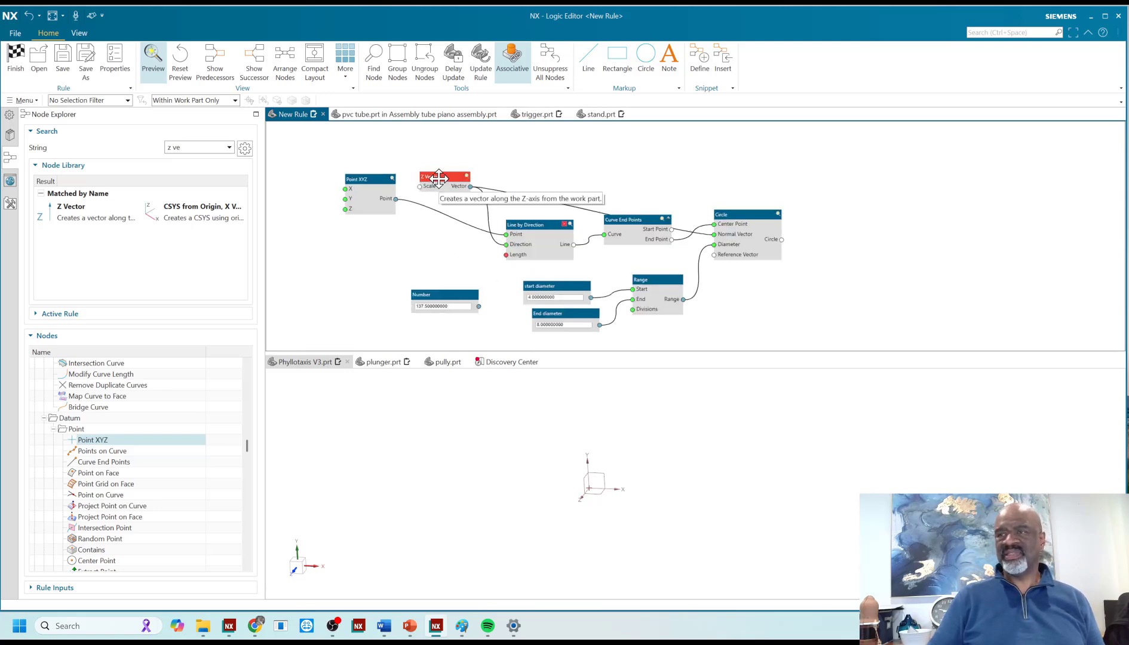
- Spread out the node layout by moving Z Vector and Point XYZ further up and the Number and End diameter nodes further down
{"action": "left_click_drag", "start_coordinate": [440, 181], "coordinate": [457, 147]}
{"action": "left_click_drag", "start_coordinate": [364, 179], "coordinate": [388, 145]}
{"action": "left_click", "coordinate": [412, 225]}
{"action": "left_click_drag", "start_coordinate": [445, 296], "coordinate": [439, 319]}
{"action": "left_click", "coordinate": [476, 261]}
{"action": "left_click", "coordinate": [515, 228]}
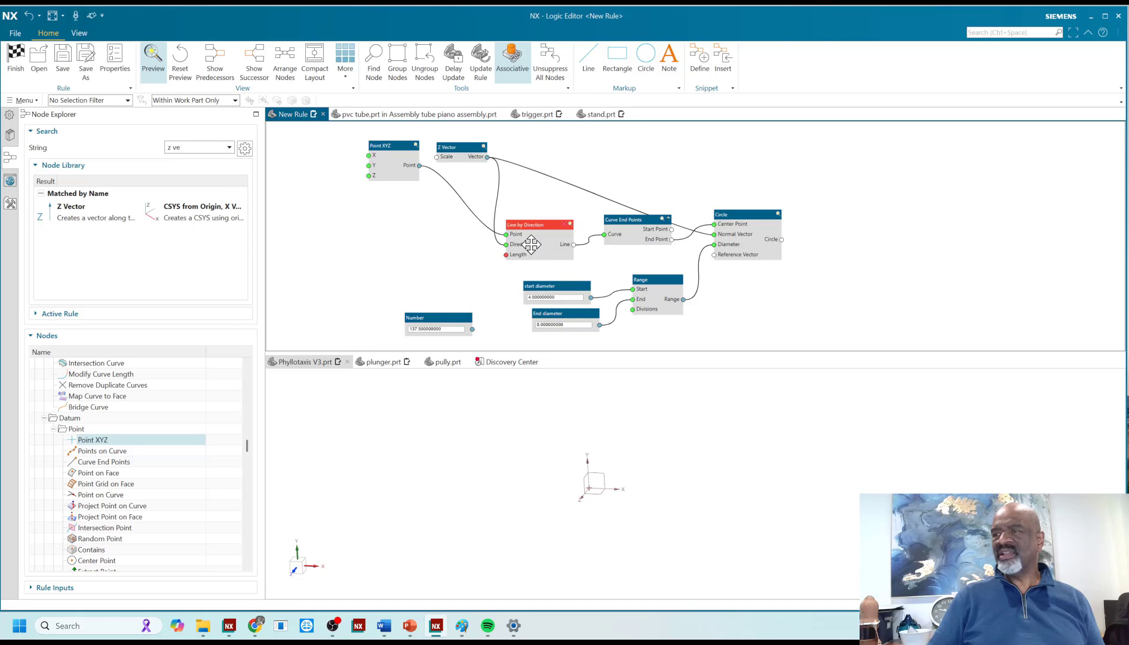
{"action": "left_click", "coordinate": [632, 216]}
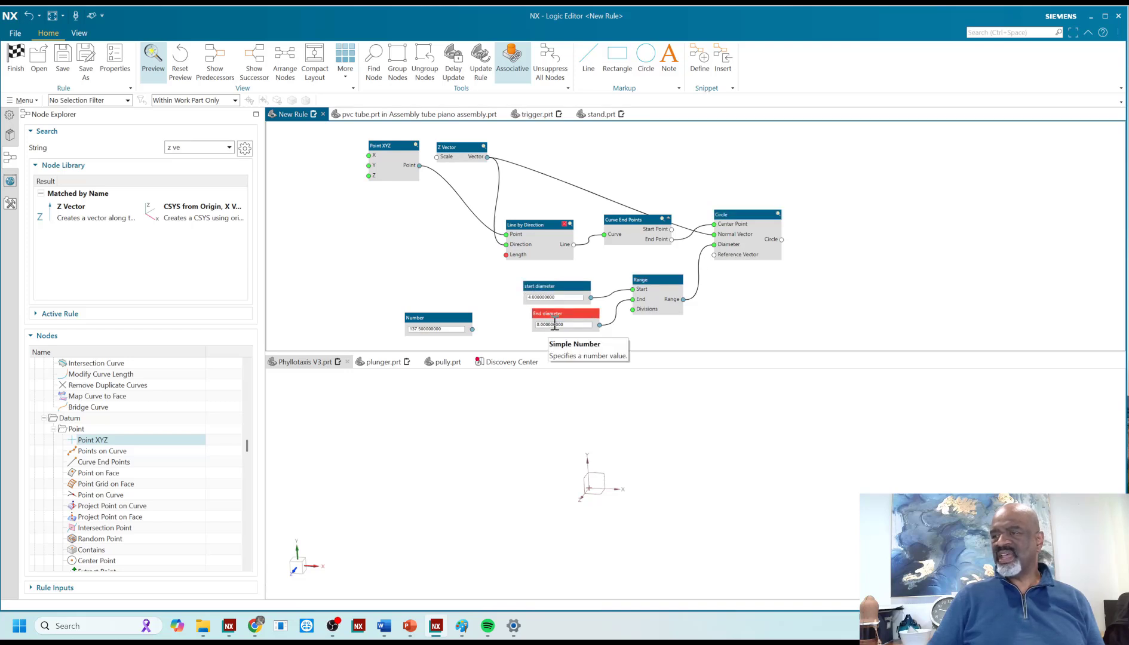
{"action": "left_click_drag", "start_coordinate": [560, 311], "coordinate": [556, 325]}
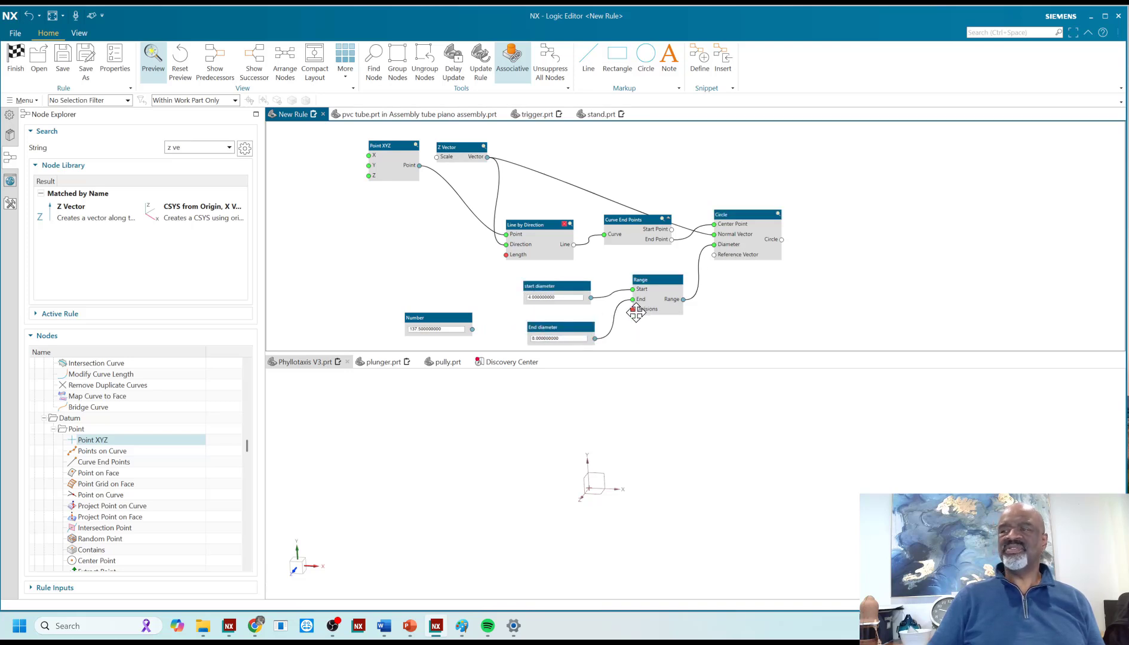
{"action": "middle_click_drag", "start_coordinate": [727, 279], "coordinate": [768, 277]}
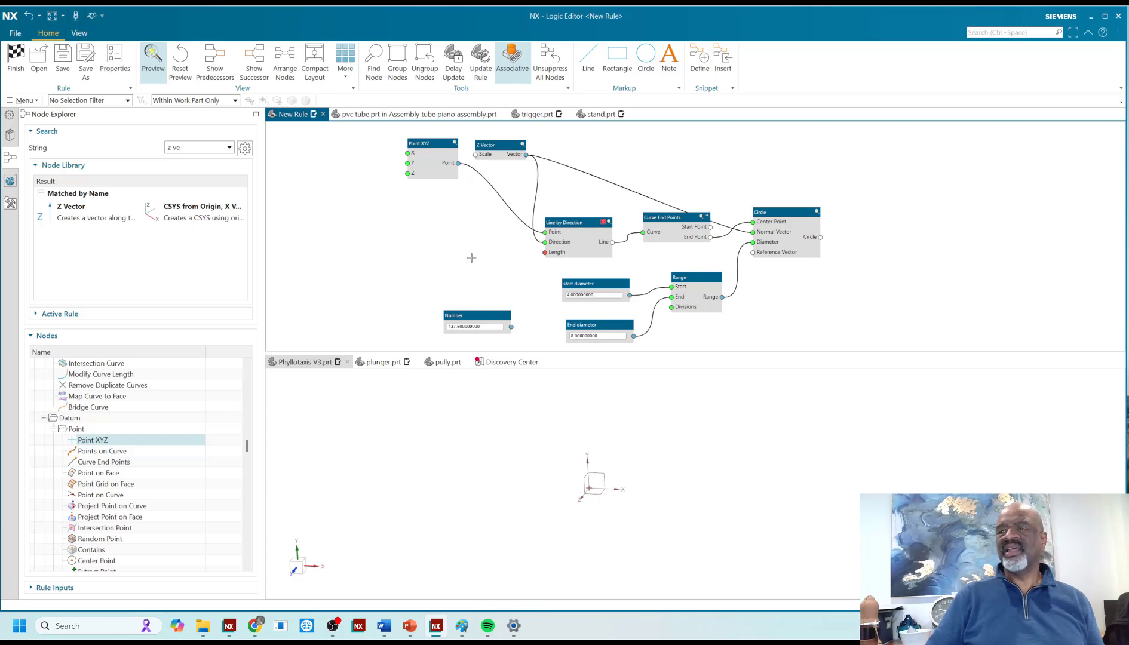
- Search the node library for "rotat" and add a Rotate node to the left of Line by Direction
{"action": "left_click", "coordinate": [197, 213]}
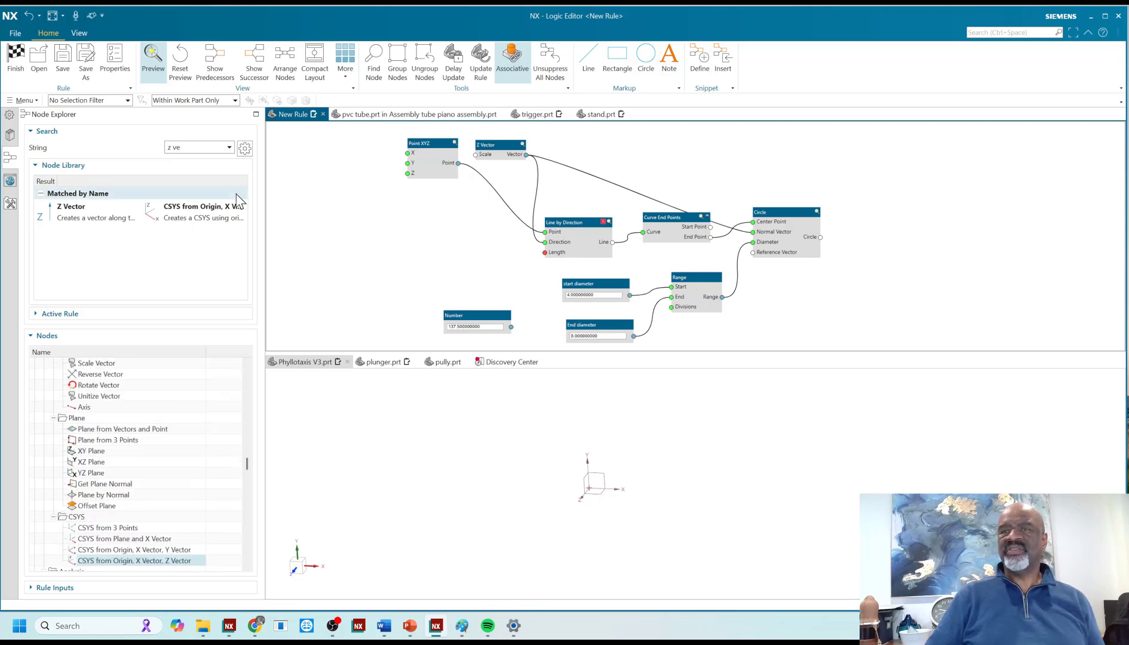
{"action": "left_click", "coordinate": [179, 147]}
{"action": "type", "text": "rotat"}
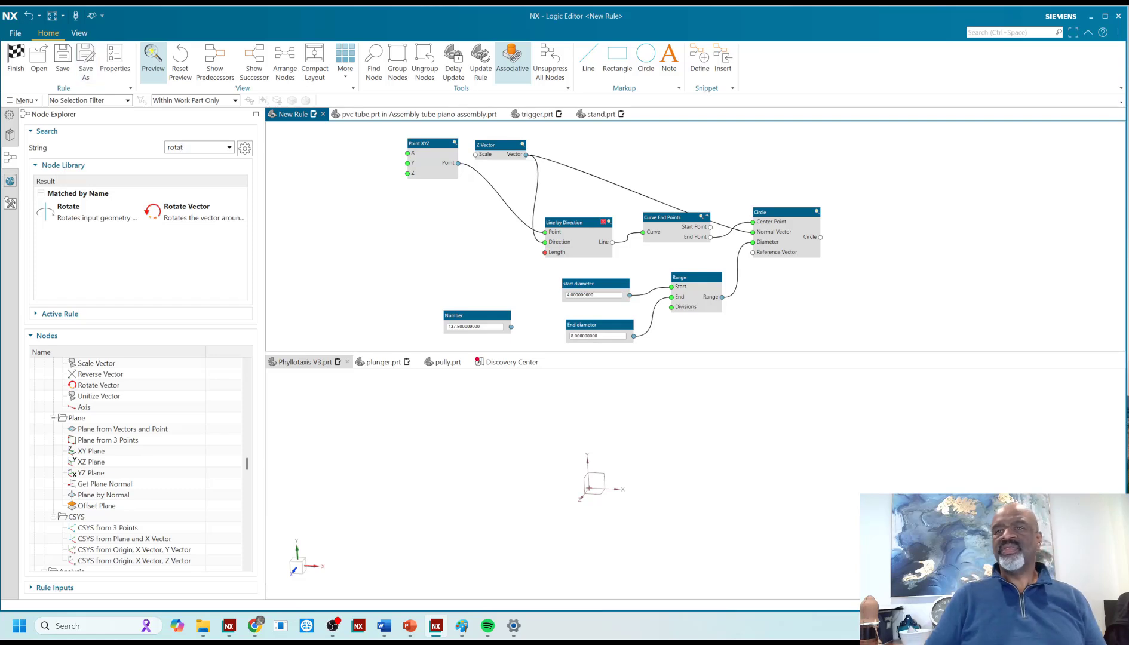
{"action": "left_click", "coordinate": [72, 210]}
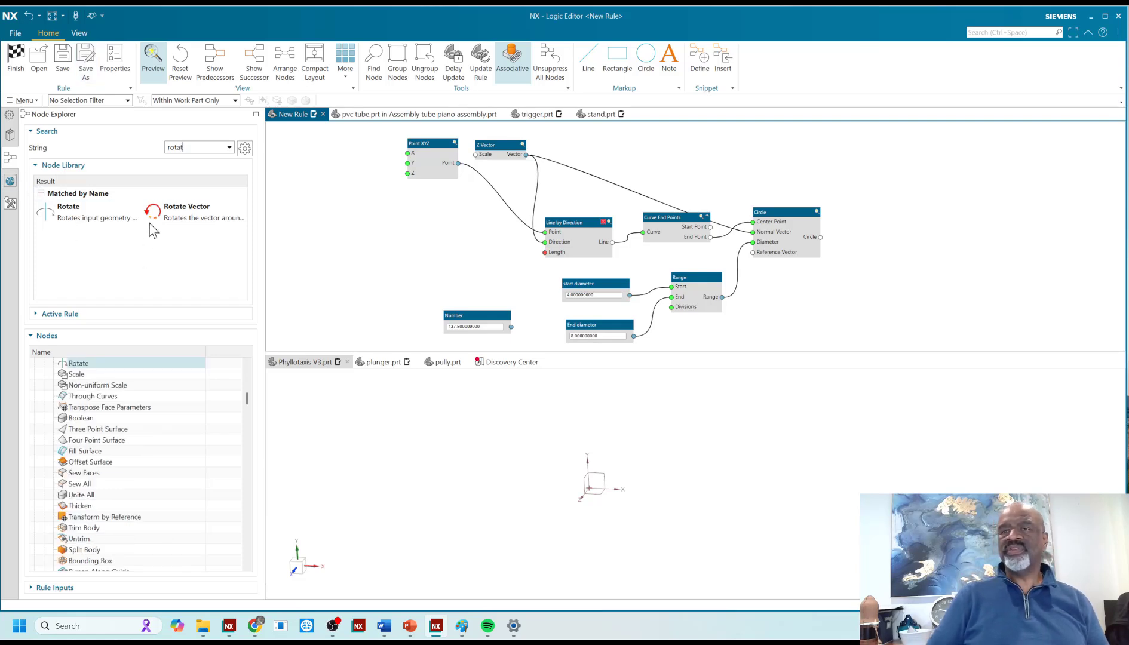
{"action": "left_click", "coordinate": [170, 210]}
{"action": "left_click", "coordinate": [80, 218]}
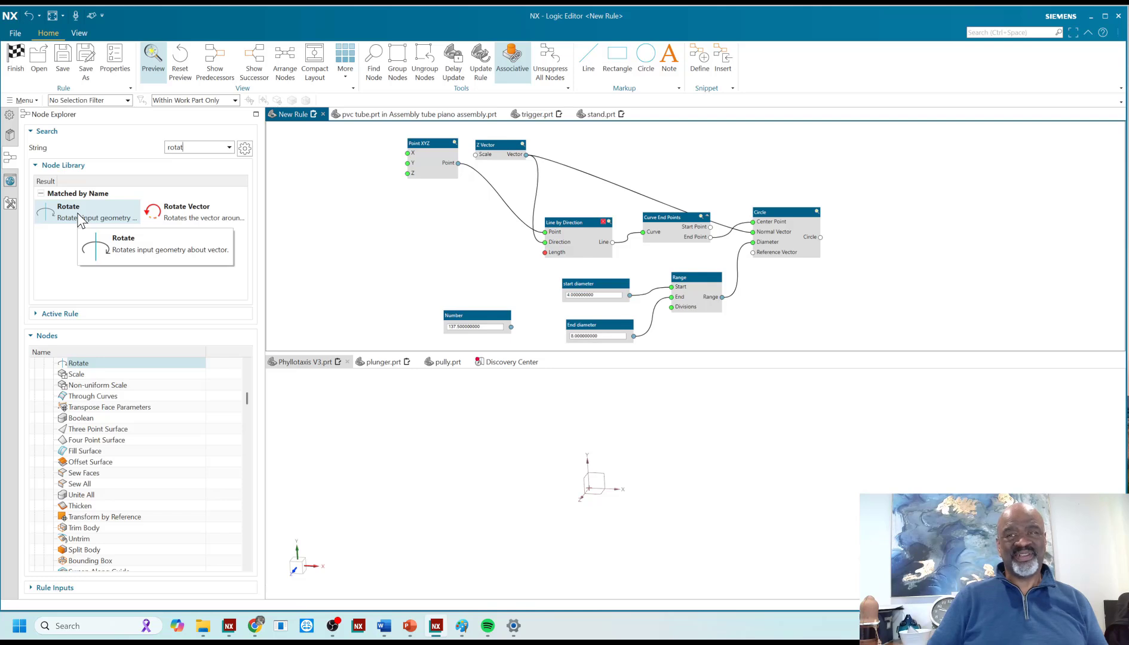
{"action": "left_click", "coordinate": [206, 215]}
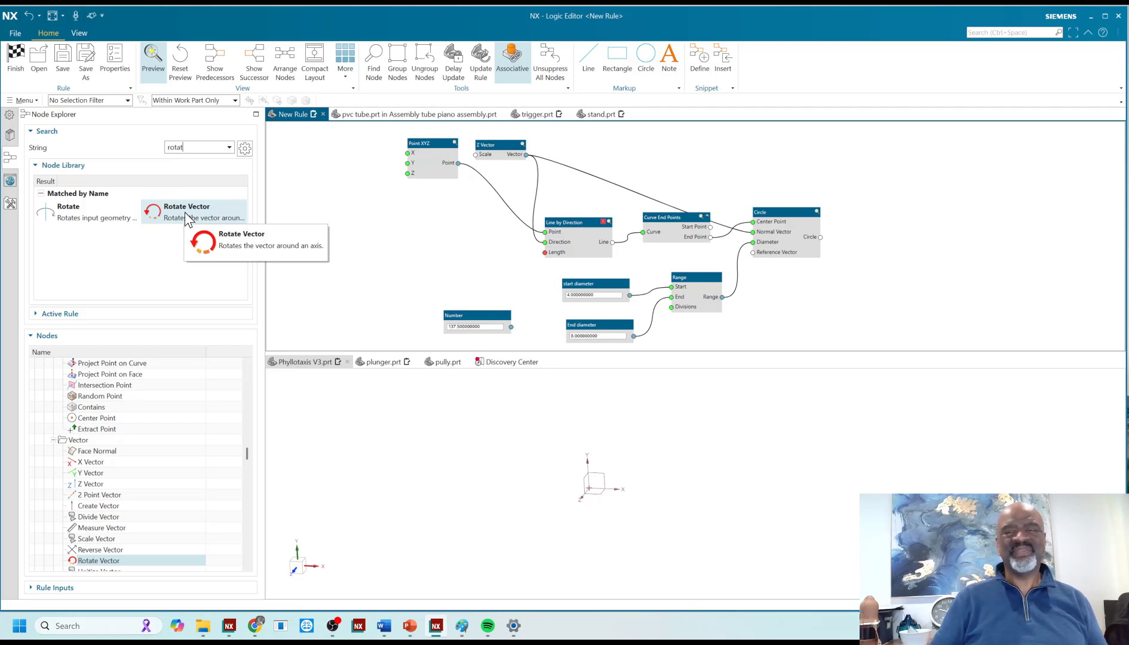
{"action": "left_click", "coordinate": [87, 213]}
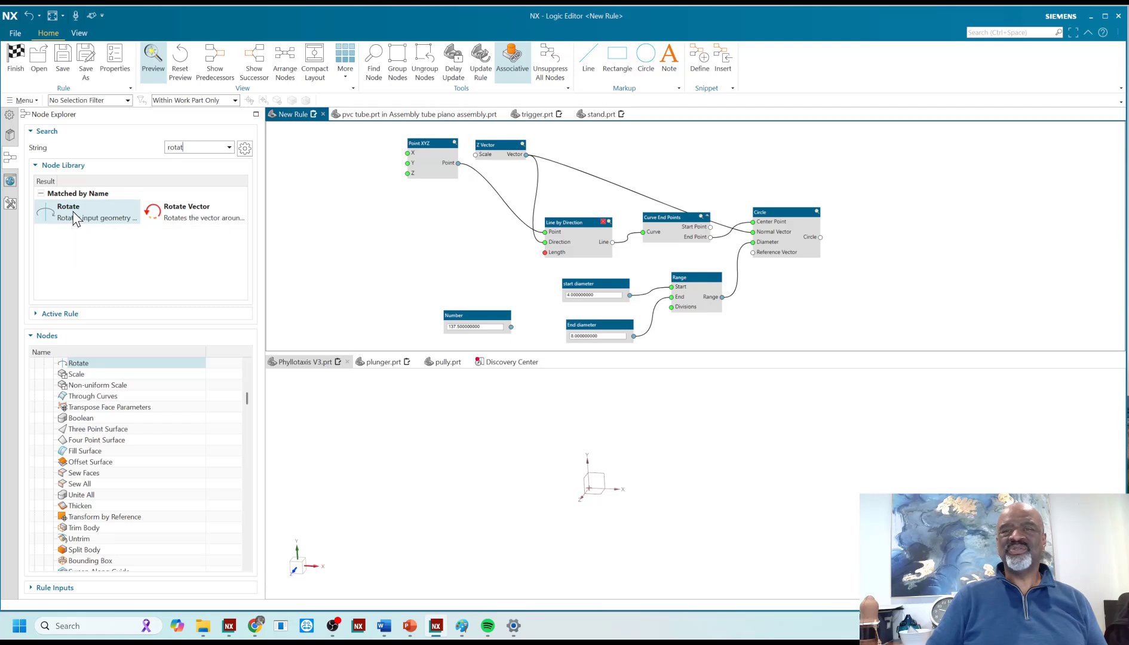
{"action": "double_click", "coordinate": [74, 212]}
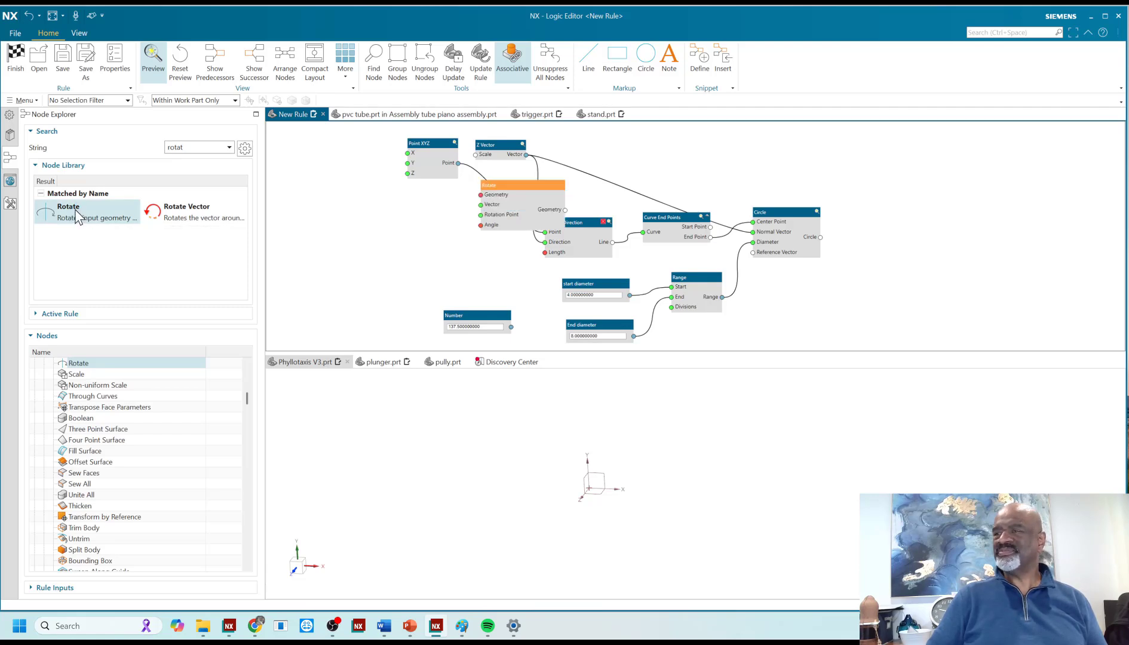
{"action": "left_click_drag", "start_coordinate": [524, 185], "coordinate": [411, 218]}
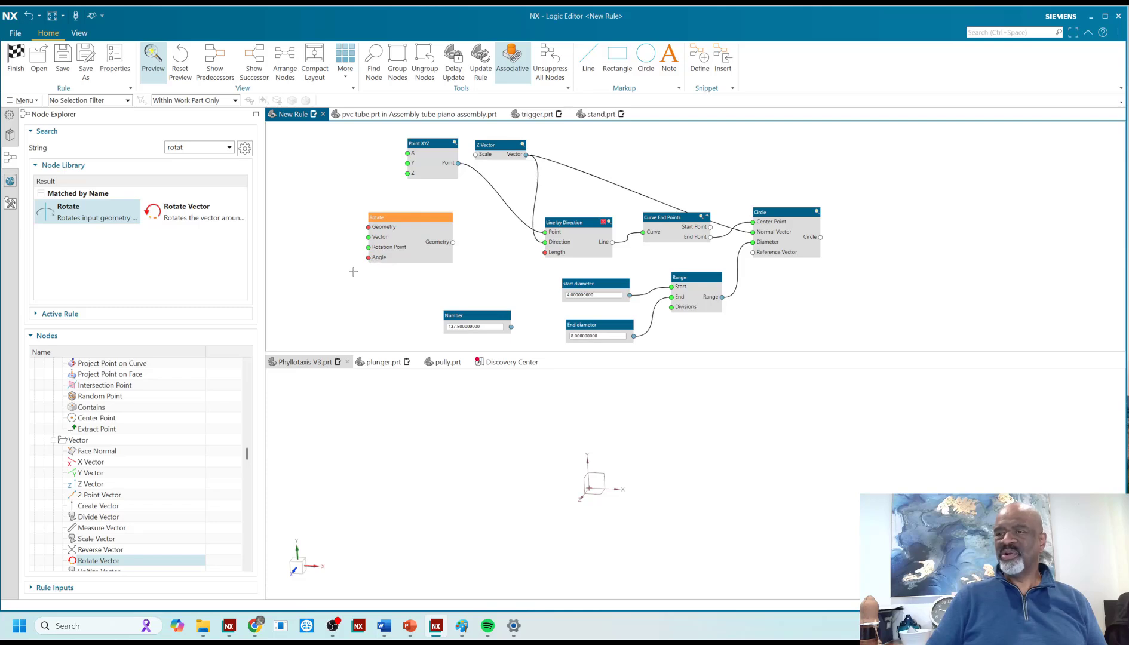
{"action": "left_click_drag", "start_coordinate": [411, 217], "coordinate": [427, 212]}
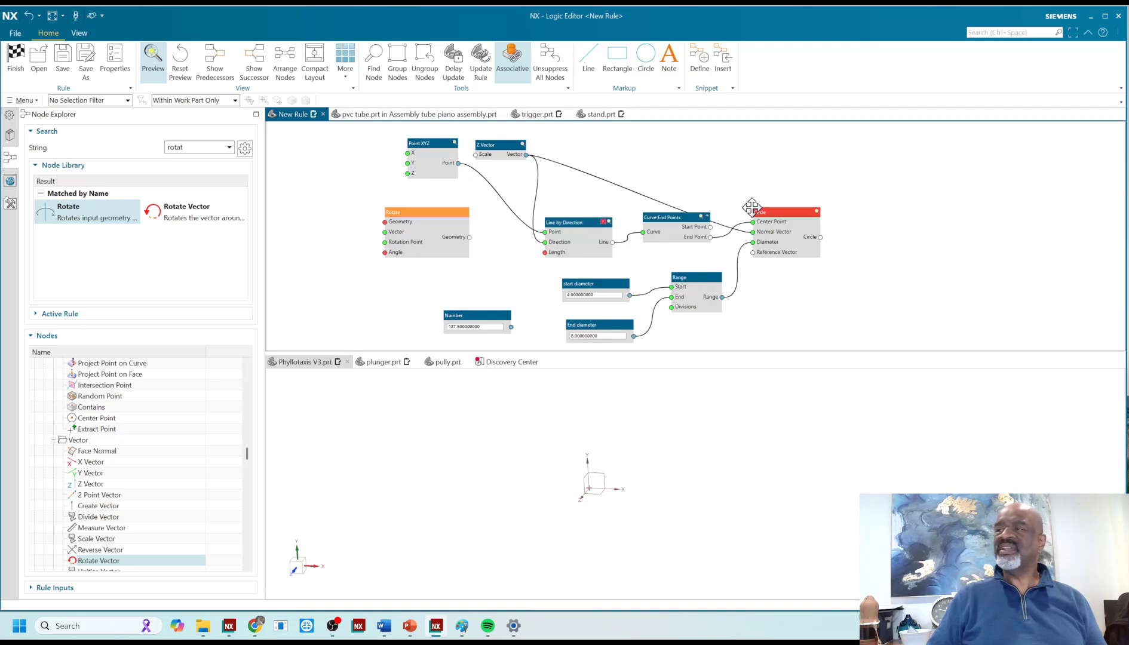
- Place Rotate between Line by Direction and Curve End Points, shifting Circle and Curve End Points aside, and connect the Line output to Rotate's Geometry input
{"action": "left_click_drag", "start_coordinate": [798, 213], "coordinate": [882, 218]}
{"action": "left_click_drag", "start_coordinate": [694, 214], "coordinate": [788, 193]}
{"action": "left_click_drag", "start_coordinate": [444, 213], "coordinate": [689, 158]}
{"action": "left_click_drag", "start_coordinate": [574, 223], "coordinate": [631, 169]}
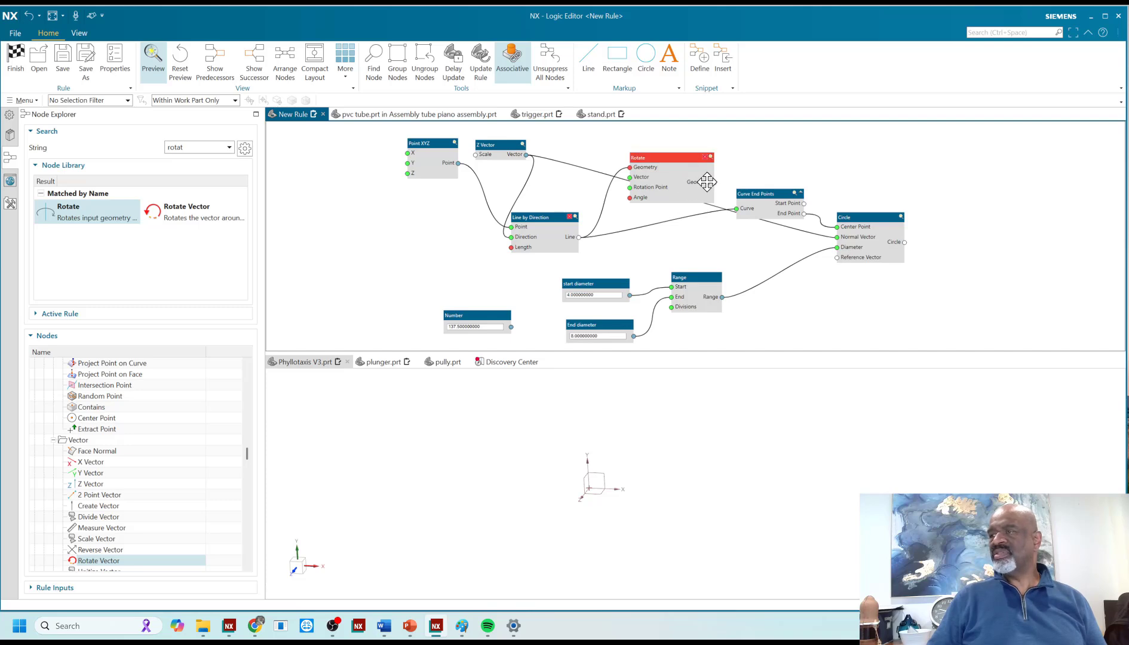
{"action": "mouse_move", "coordinate": [732, 217]}
{"action": "left_mouse_down"}
{"action": "mouse_move", "coordinate": [738, 207]}
{"action": "mouse_move", "coordinate": [717, 205]}
{"action": "mouse_move", "coordinate": [735, 209]}
{"action": "left_mouse_up"}
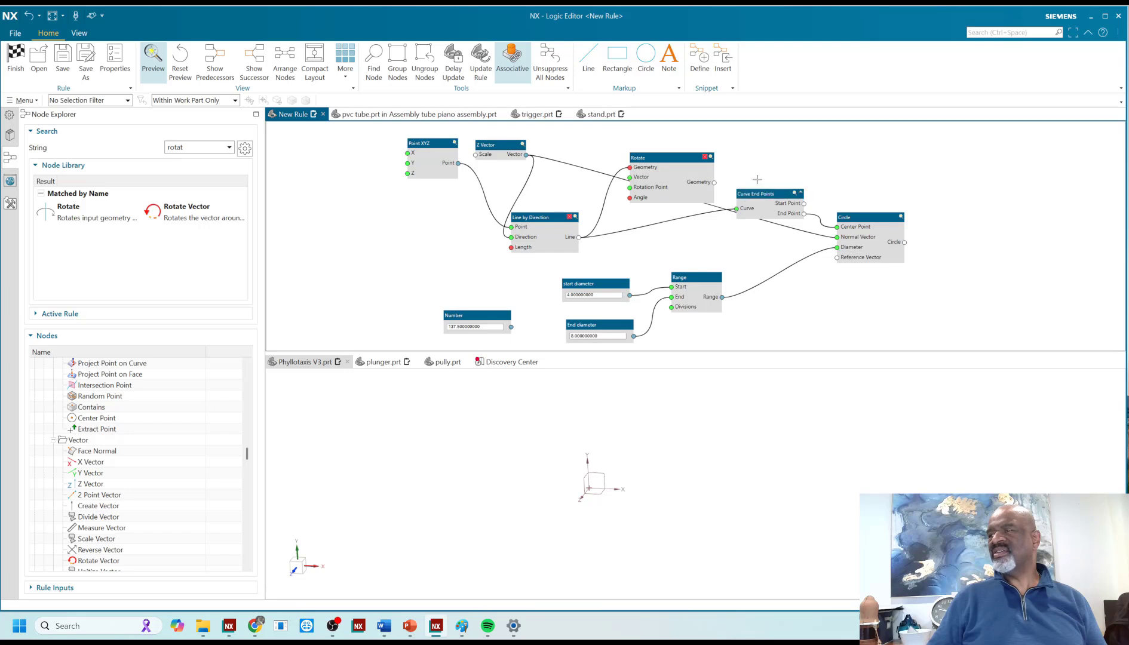
- Connect Rotate's Geometry output to the Curve input of Curve End Points, replacing the direct line connection, and move Curve End Points slightly up
{"action": "scroll", "coordinate": [757, 179], "scroll_direction": "up", "scroll_amount": 3}
{"action": "left_click_drag", "start_coordinate": [696, 183], "coordinate": [723, 222]}
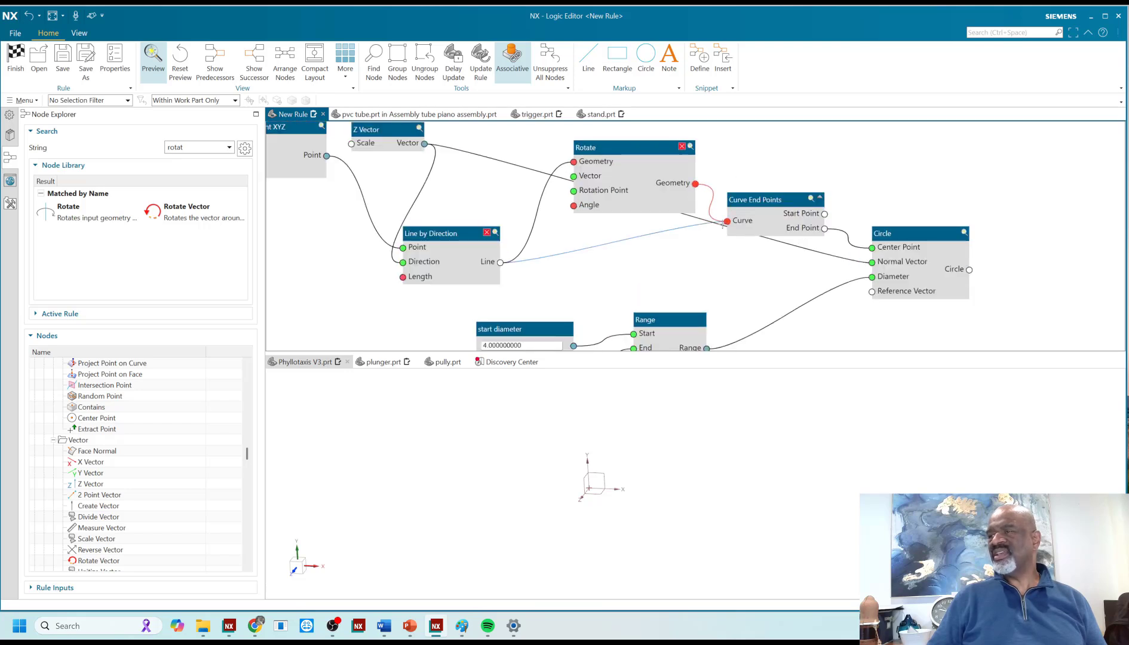
{"action": "left_click", "coordinate": [729, 230]}
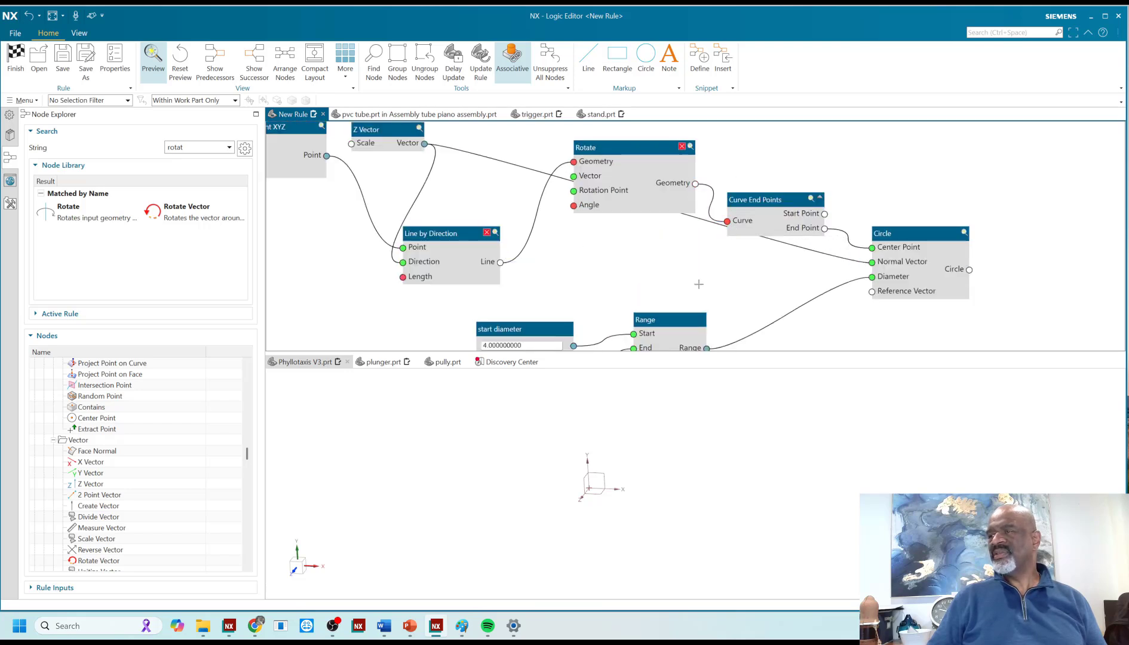
{"action": "left_click_drag", "start_coordinate": [765, 200], "coordinate": [779, 179]}
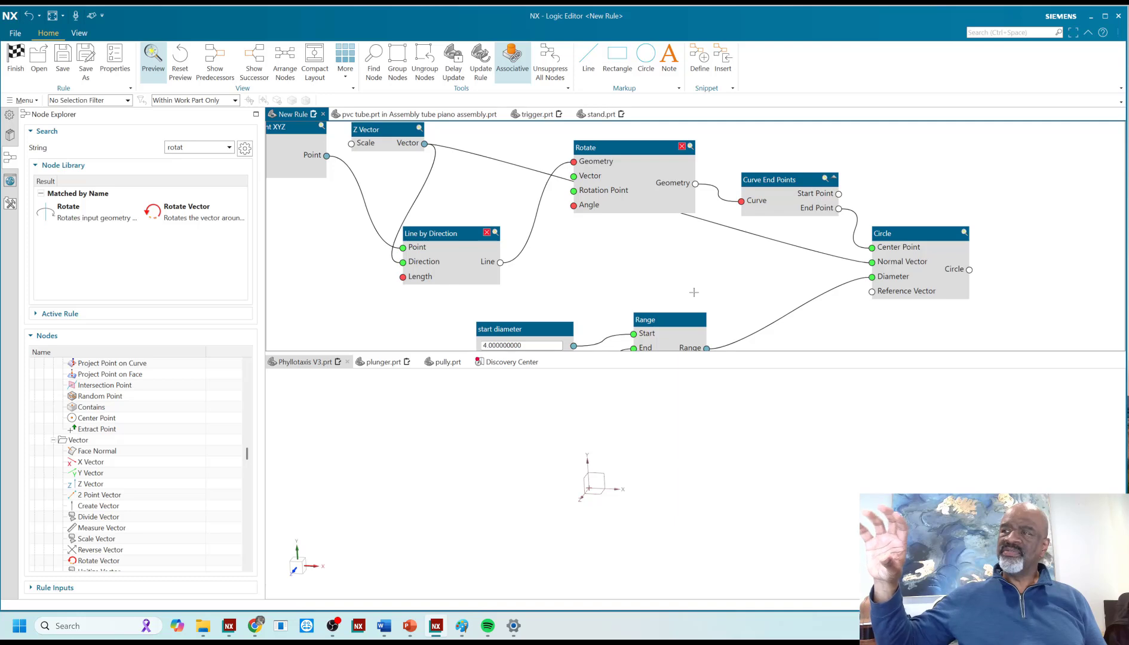
{"action": "scroll", "coordinate": [650, 296], "scroll_direction": "down", "scroll_amount": 1}
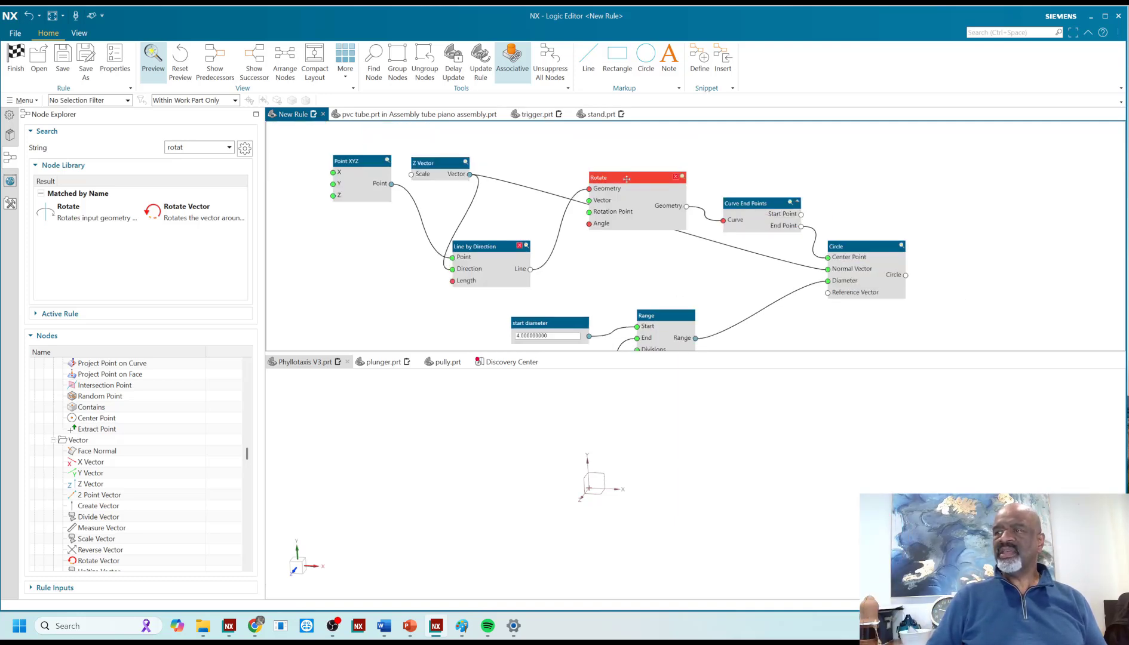
- Connect the Z Vector's Vector output to Rotate's Vector input and move the Rotate node slightly down
{"action": "left_click_drag", "start_coordinate": [626, 178], "coordinate": [621, 181]}
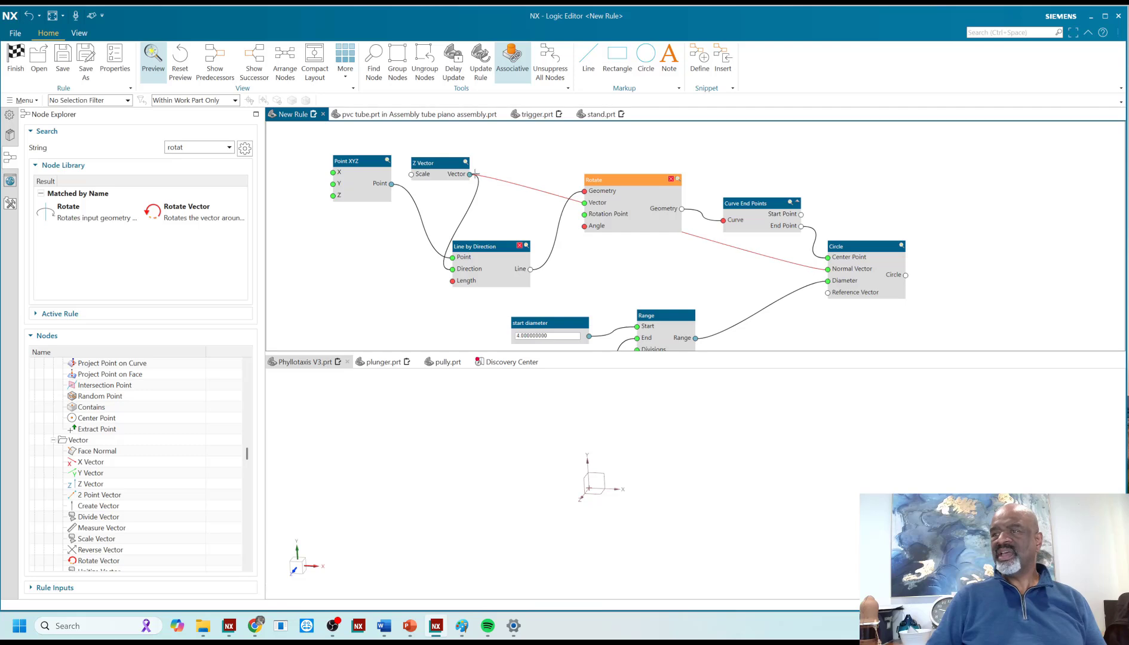
{"action": "left_click_drag", "start_coordinate": [469, 174], "coordinate": [621, 201]}
{"action": "left_click", "coordinate": [621, 182]}
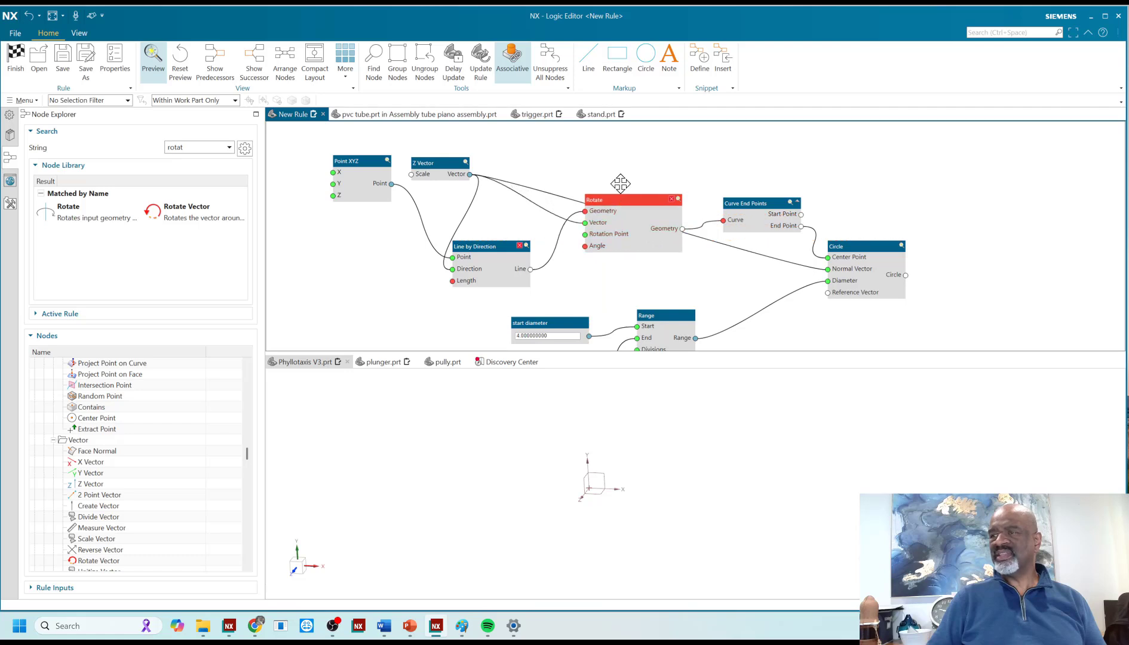
{"action": "left_click", "coordinate": [617, 173]}
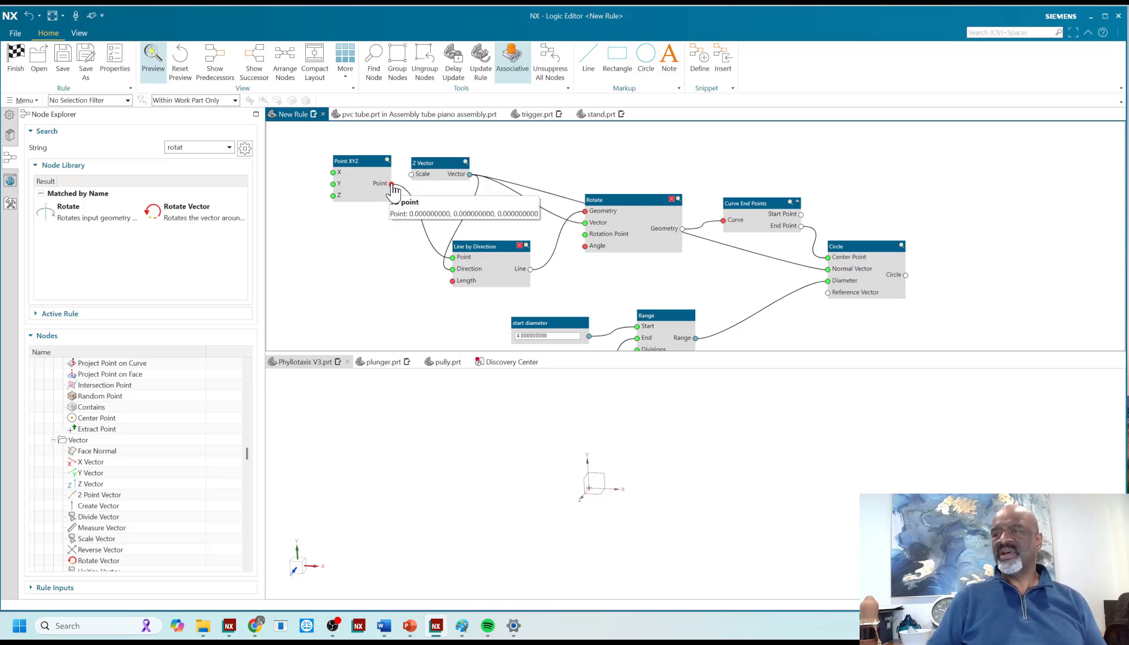
- Connect the Point XYZ node's Point output to Rotate's Rotation Point input and move Line by Direction slightly up
{"action": "left_click_drag", "start_coordinate": [392, 189], "coordinate": [587, 242]}
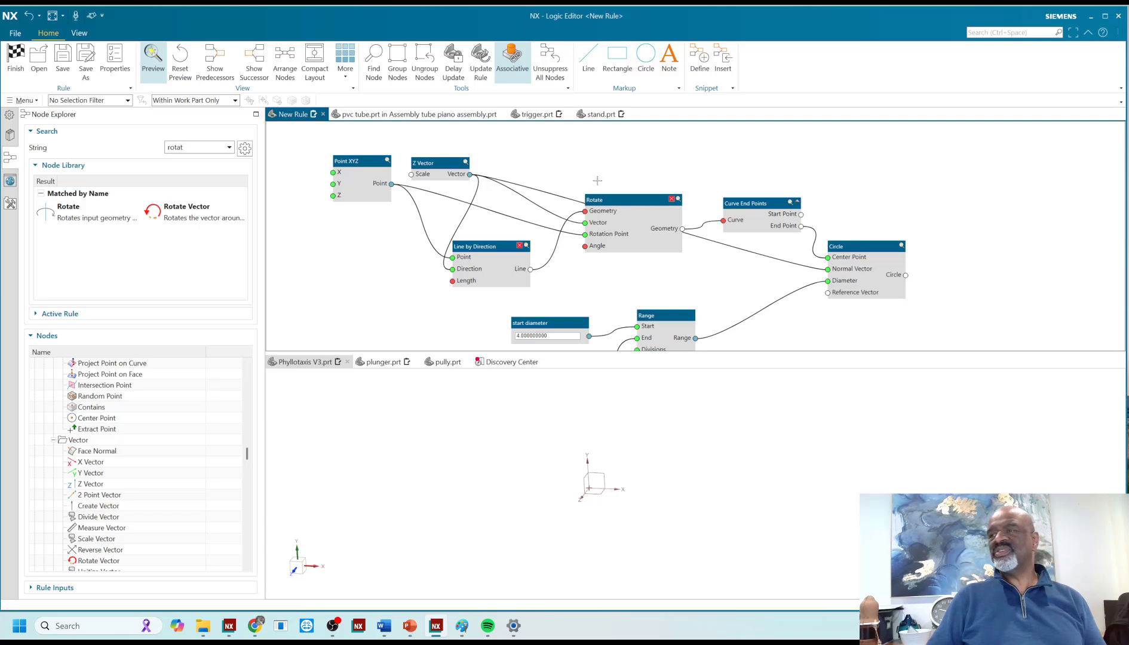
{"action": "scroll", "coordinate": [649, 160], "scroll_direction": "down", "scroll_amount": 1}
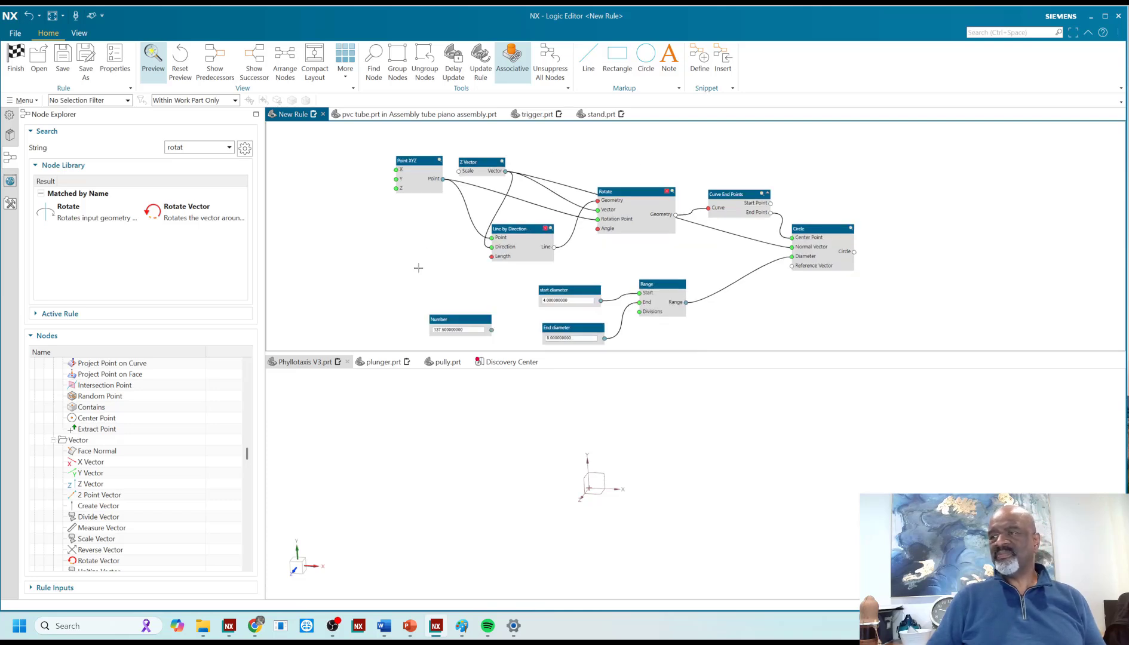
{"action": "left_click", "coordinate": [510, 232]}
{"action": "left_click_drag", "start_coordinate": [513, 230], "coordinate": [512, 221]}
{"action": "left_click", "coordinate": [571, 271]}
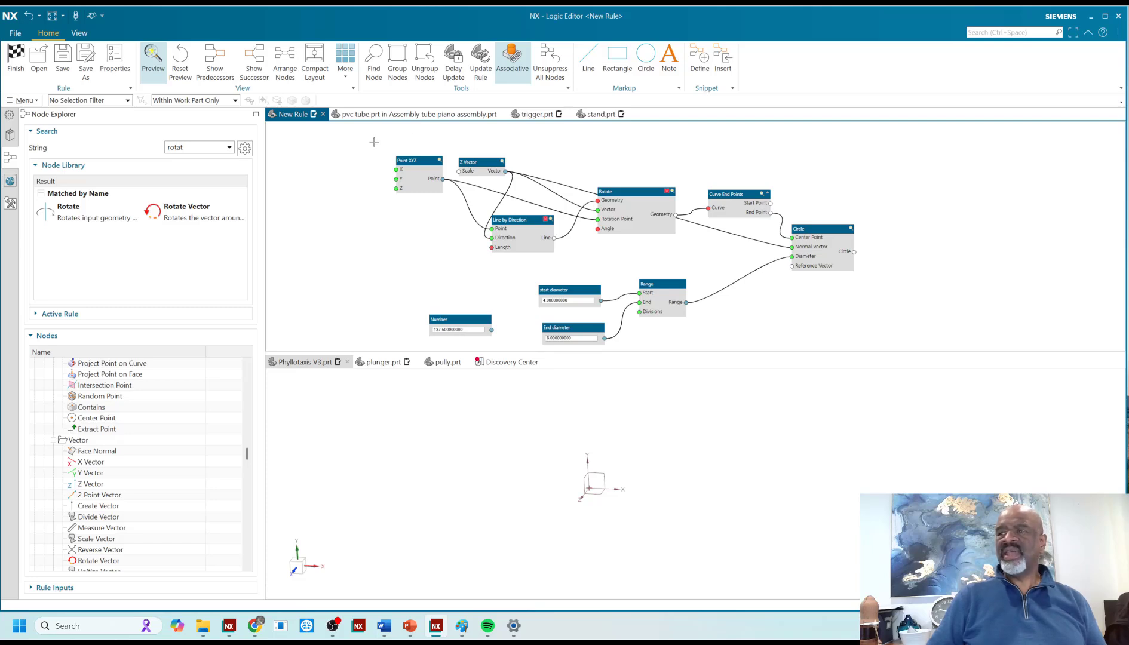
- Search the node library for "rang" and add a second Range node to the left of Point XYZ
{"action": "middle_click_drag", "start_coordinate": [355, 134], "coordinate": [428, 137]}
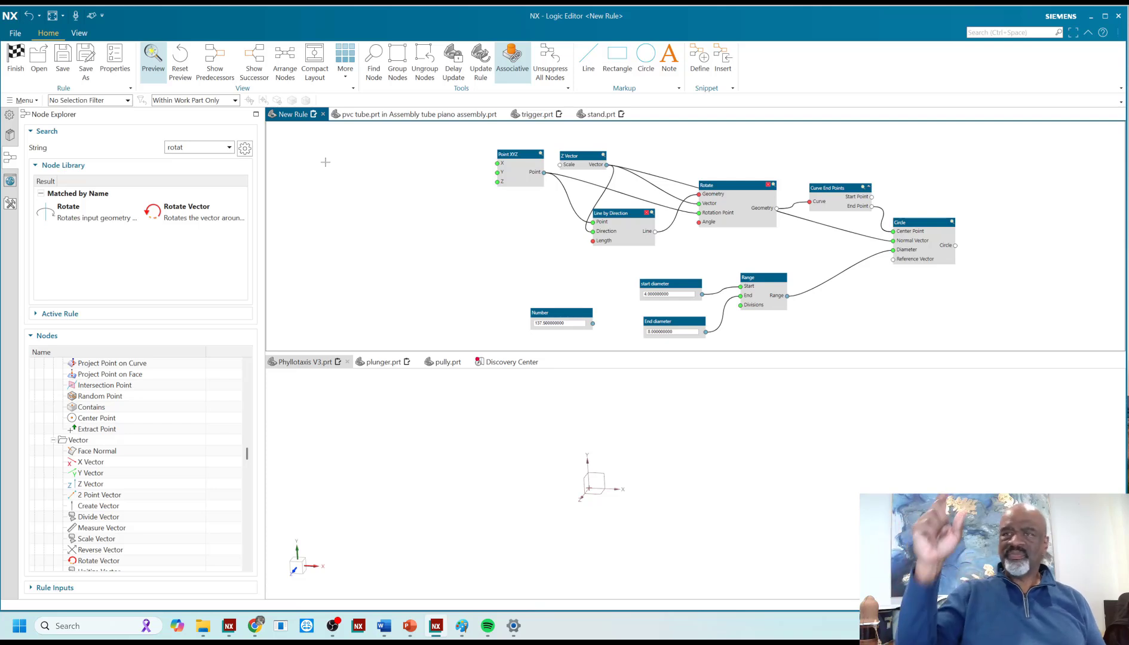
{"action": "double_click", "coordinate": [192, 148]}
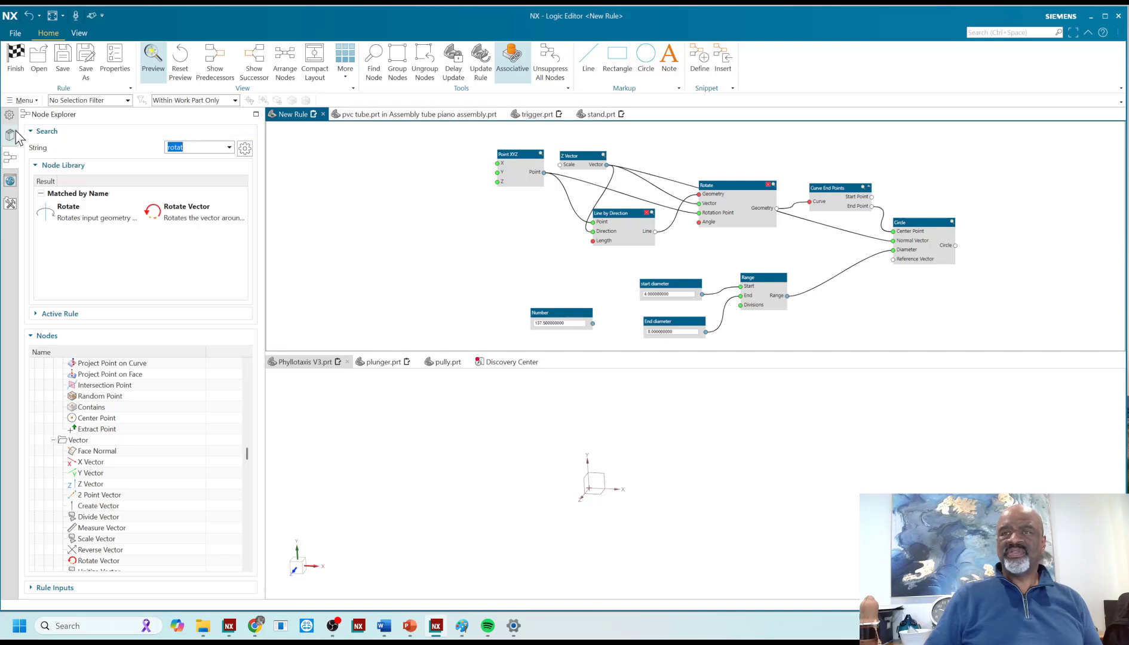
{"action": "type", "text": "ran"}
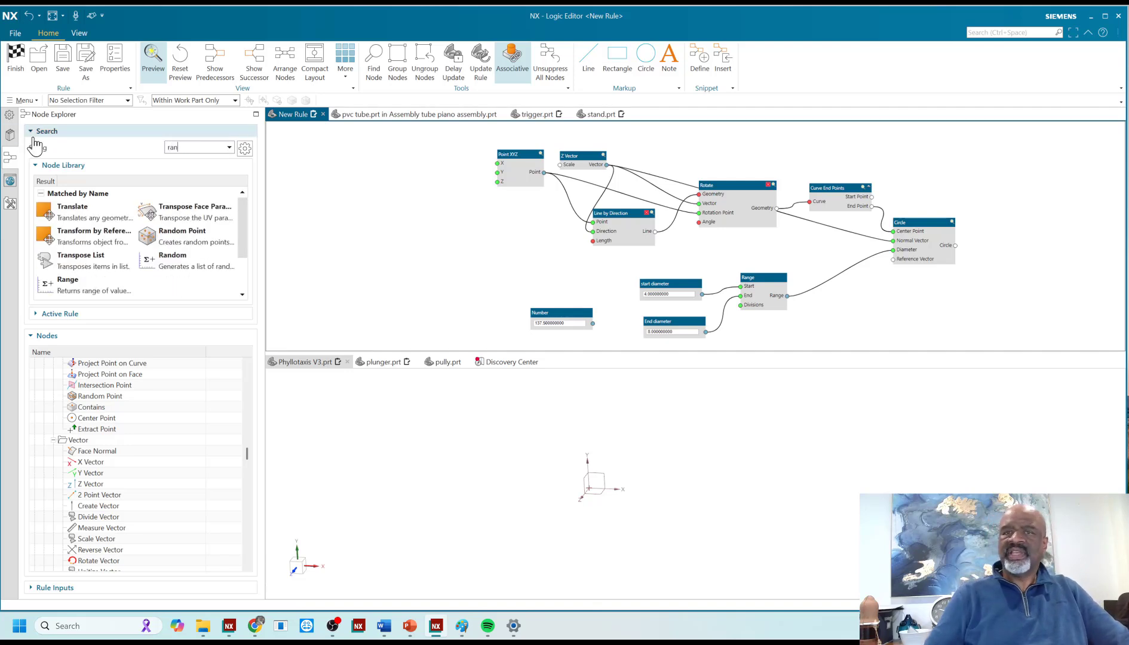
{"action": "left_click", "coordinate": [130, 202]}
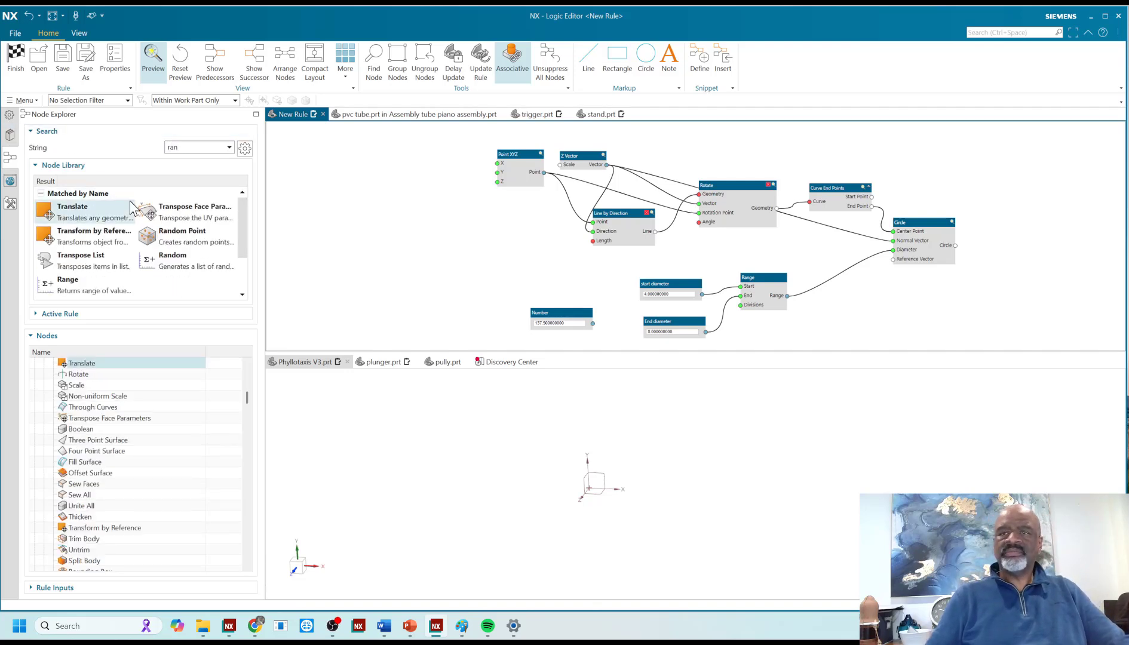
{"action": "left_click", "coordinate": [179, 258]}
{"action": "left_click", "coordinate": [118, 244]}
{"action": "left_click", "coordinate": [183, 151]}
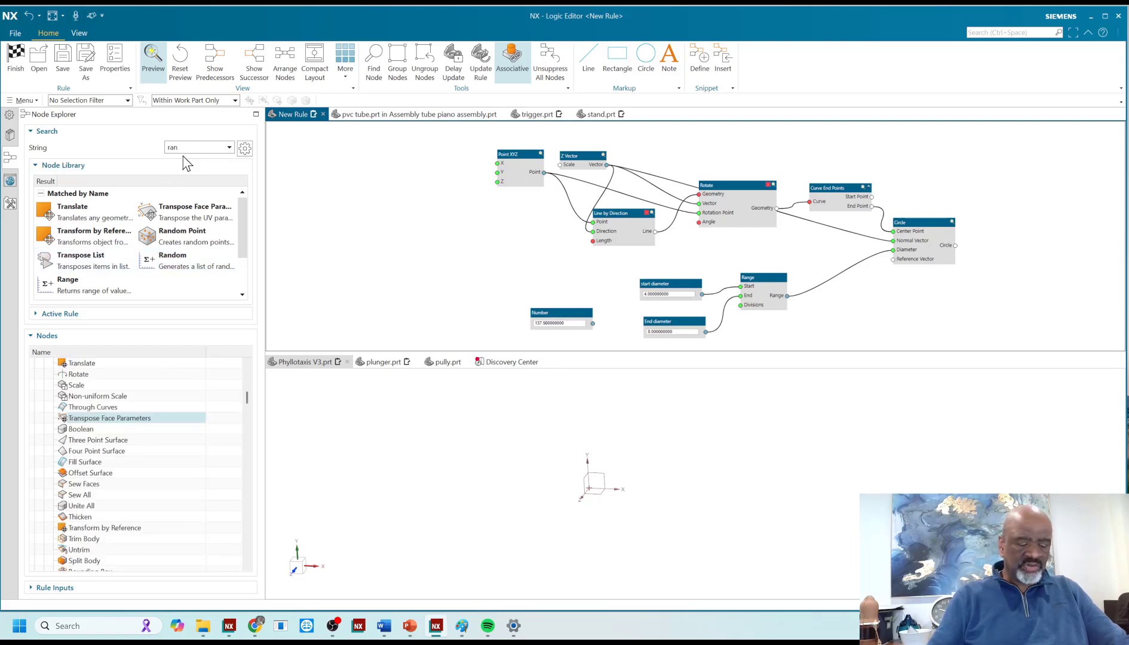
{"action": "type", "text": "g"}
{"action": "double_click", "coordinate": [68, 209]}
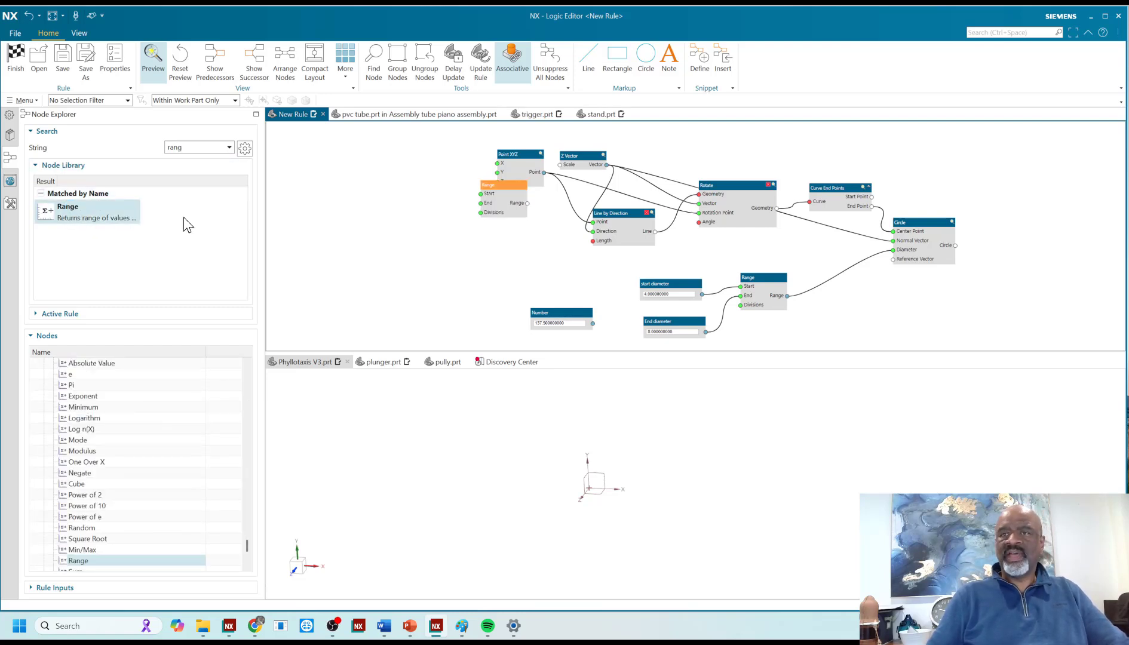
{"action": "left_click_drag", "start_coordinate": [487, 185], "coordinate": [329, 165]}
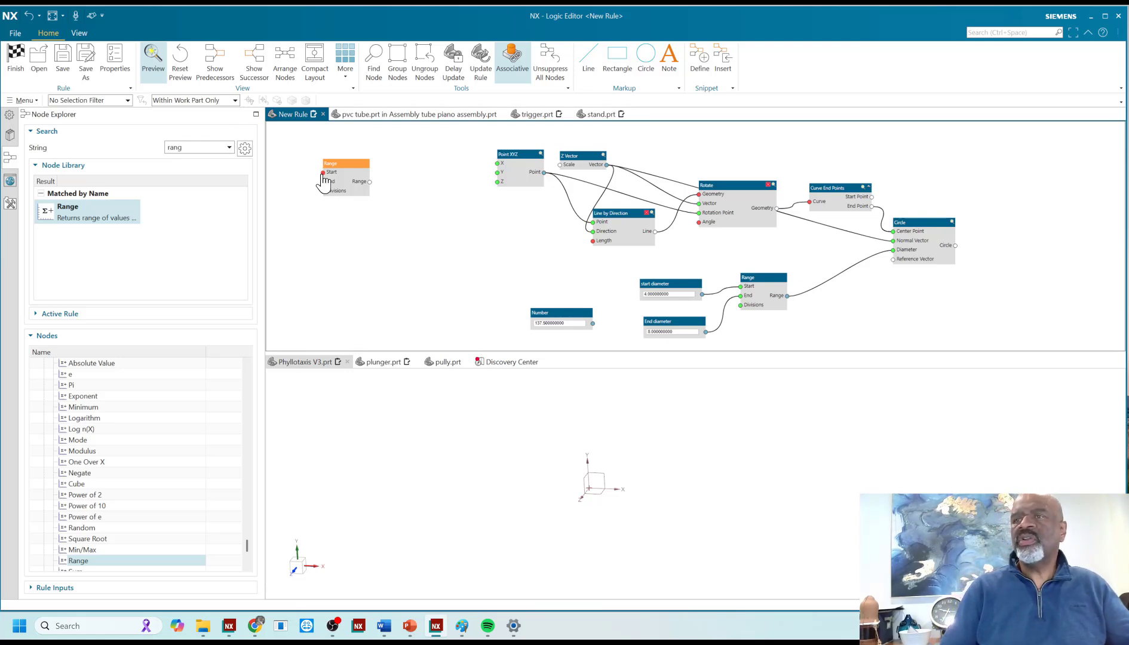
- Create input nodes for the Start and End inputs of the new Range node
{"action": "right_click", "coordinate": [325, 174]}
{"action": "left_click", "coordinate": [350, 182]}
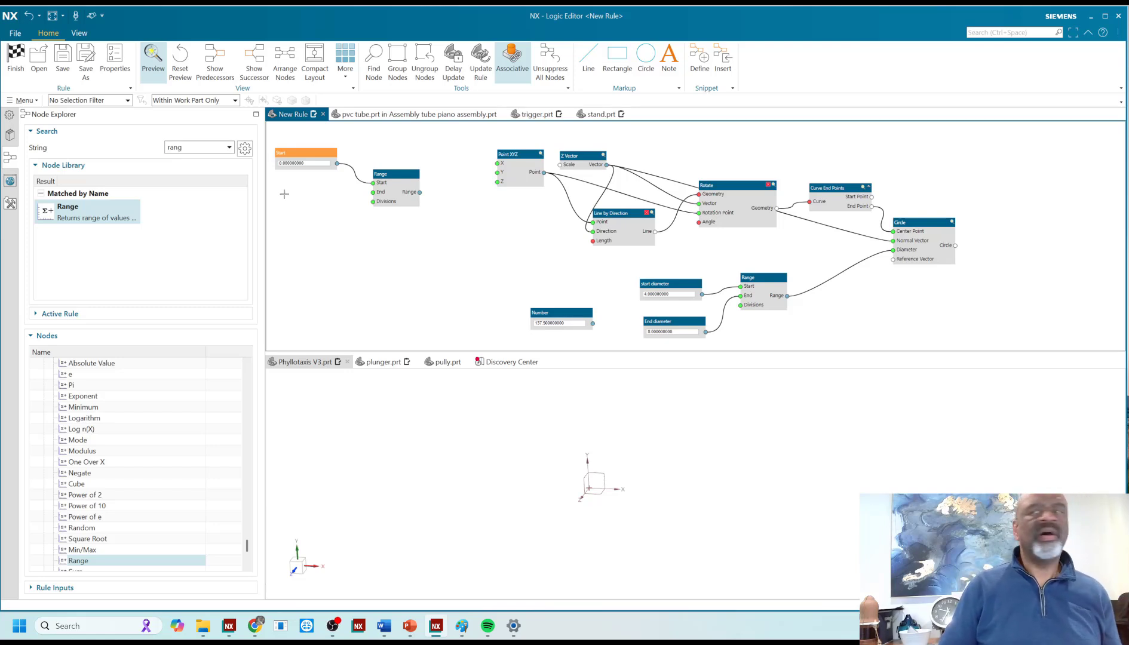
{"action": "right_click", "coordinate": [374, 193]}
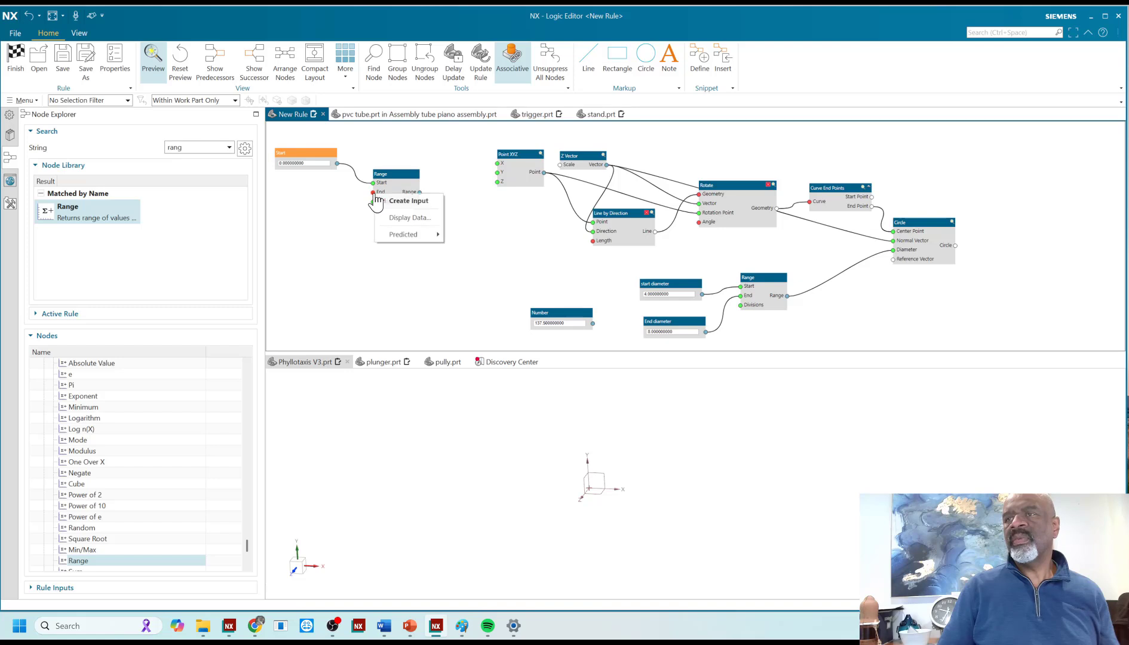
{"action": "left_click", "coordinate": [395, 201]}
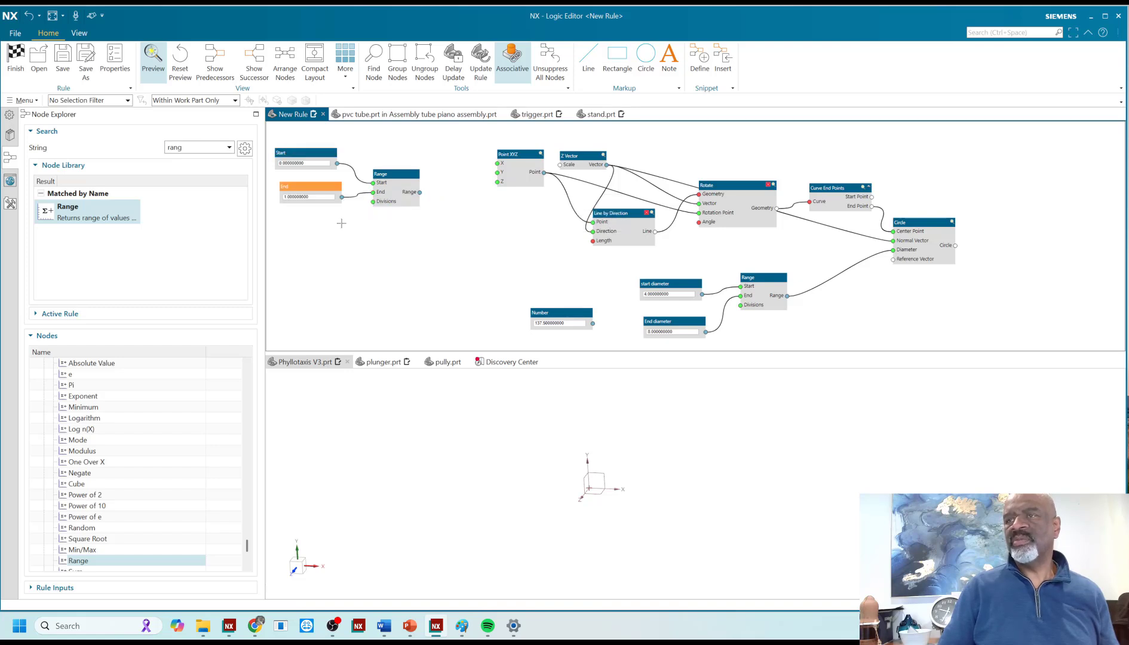
- Set the new Range node's End value to 100 and create a Divisions input node set to 100
{"action": "double_click", "coordinate": [314, 199]}
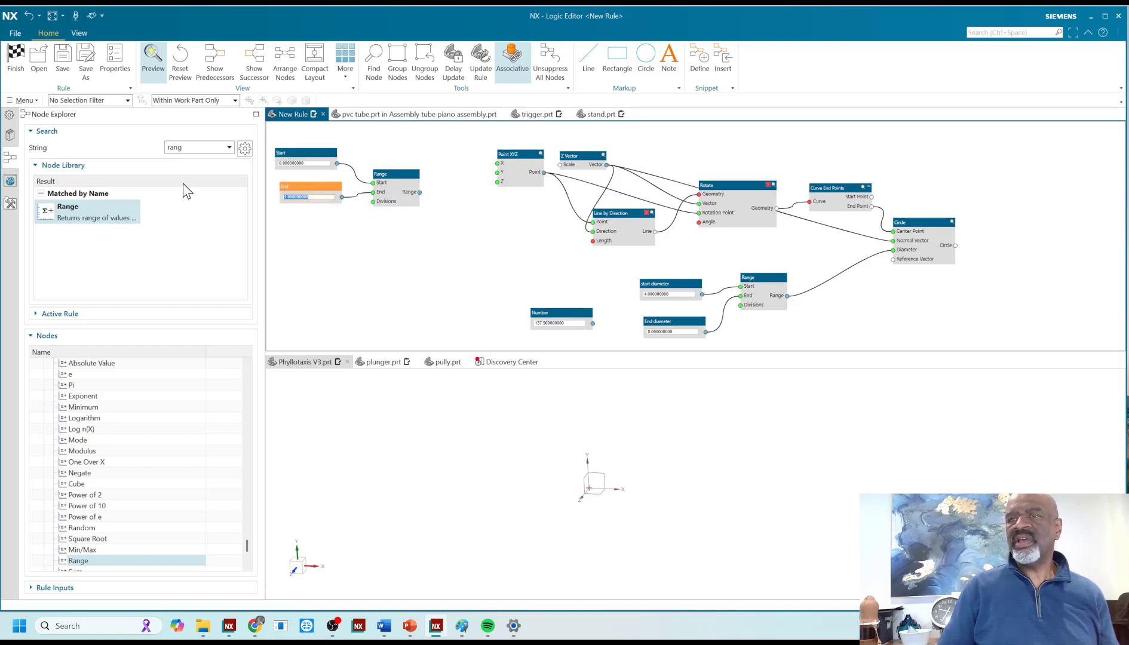
{"action": "type", "text": "80"}
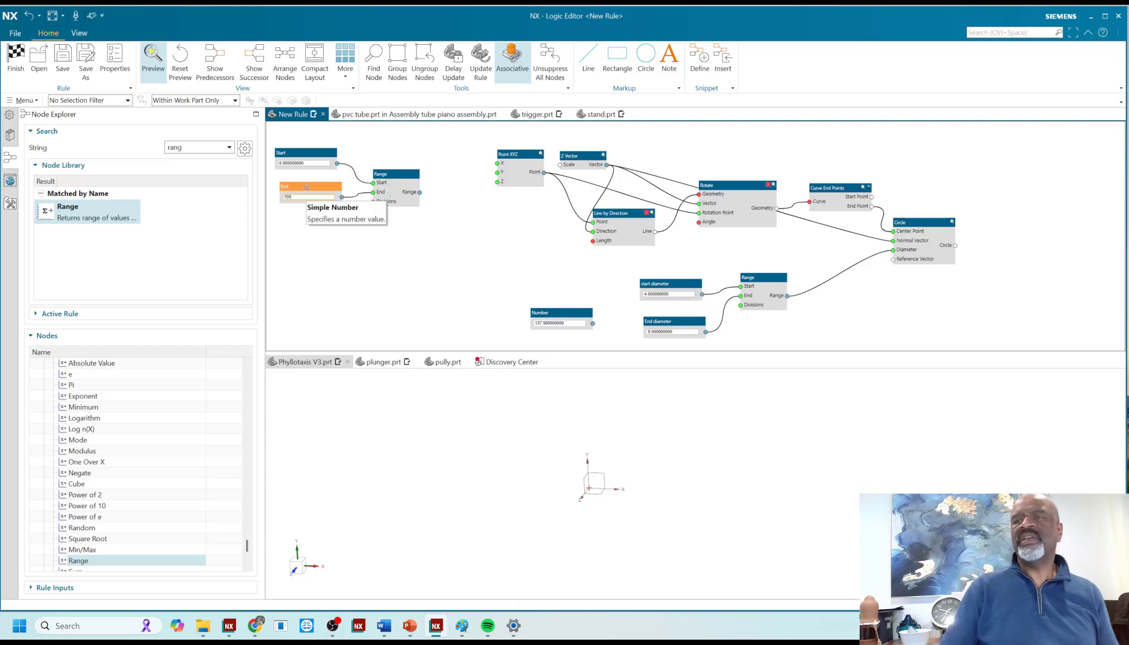
{"action": "key", "text": "Return"}
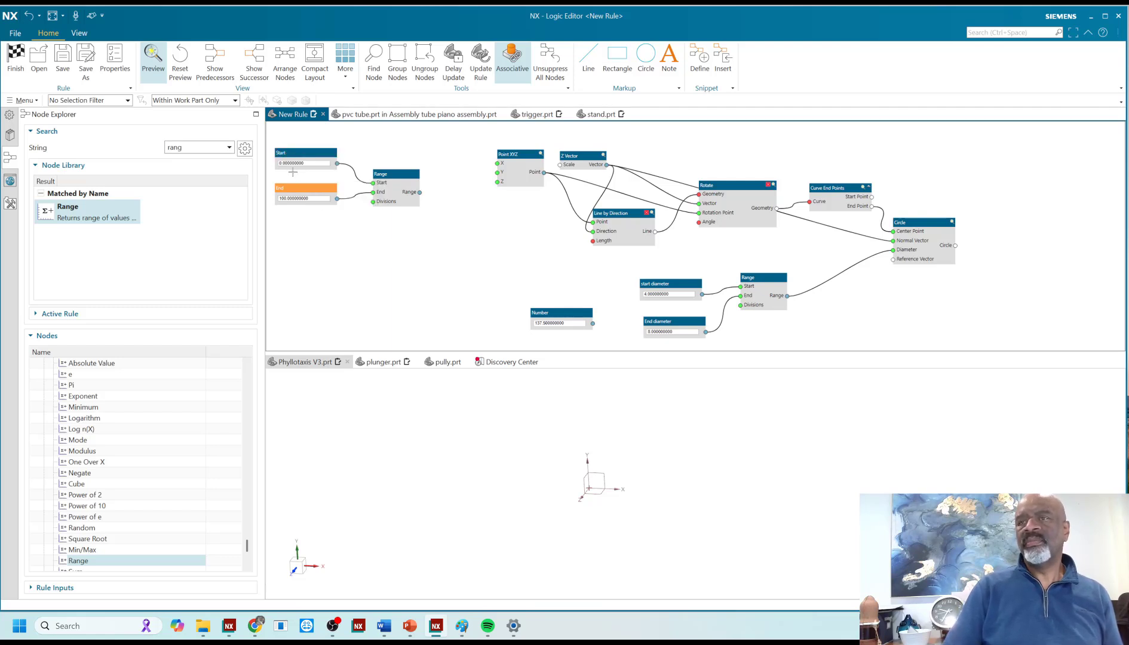
{"action": "right_click", "coordinate": [374, 202]}
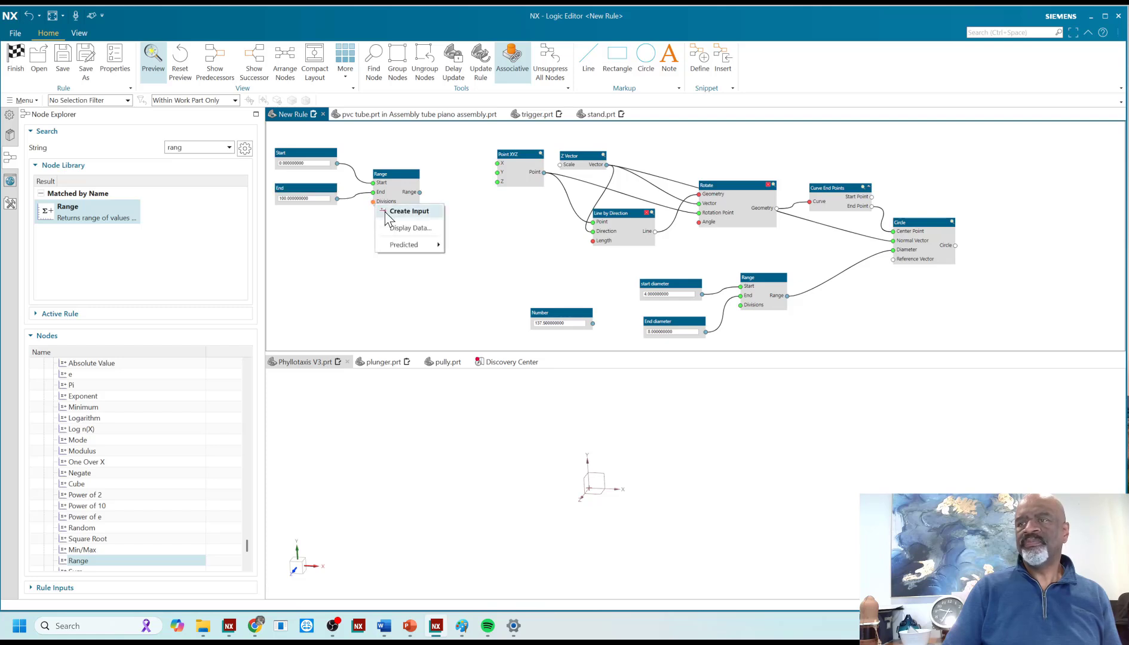
{"action": "left_click", "coordinate": [389, 212]}
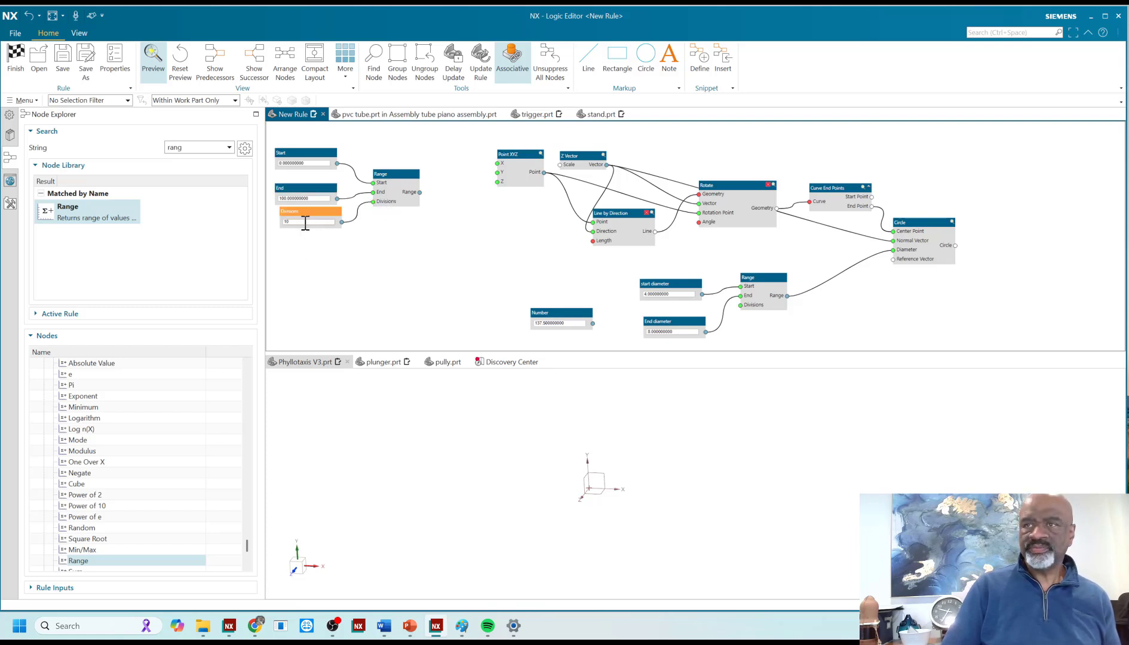
{"action": "left_click", "coordinate": [306, 223]}
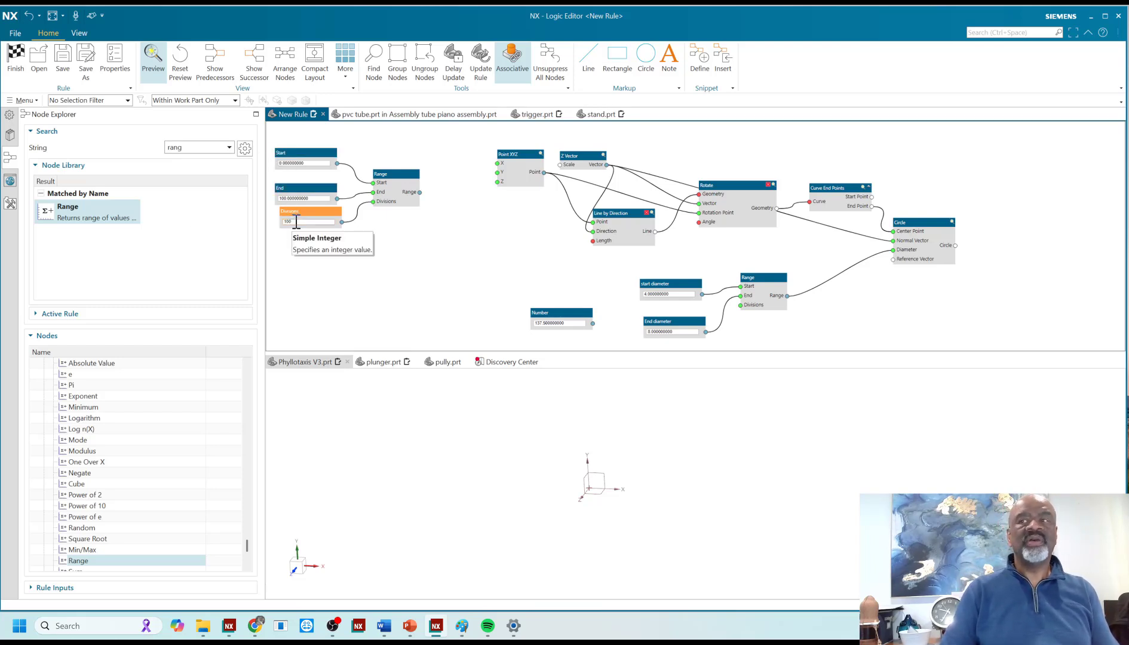
- Display the data of the new Range node's output and check the list's object count and indices
{"action": "right_click", "coordinate": [420, 198]}
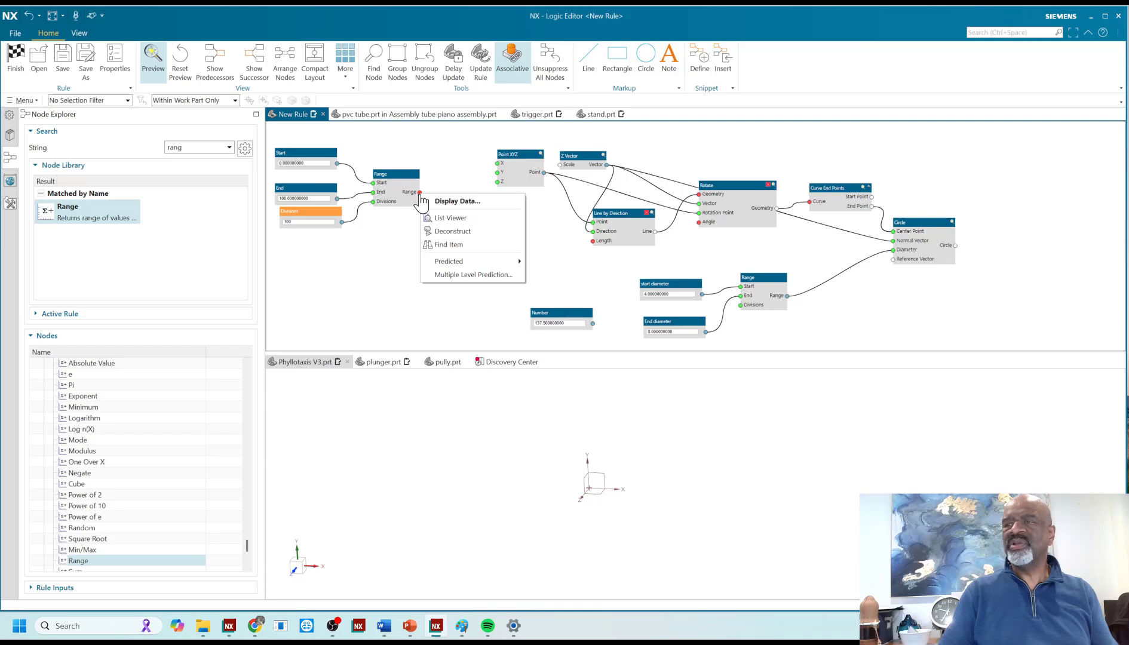
{"action": "left_click", "coordinate": [455, 201]}
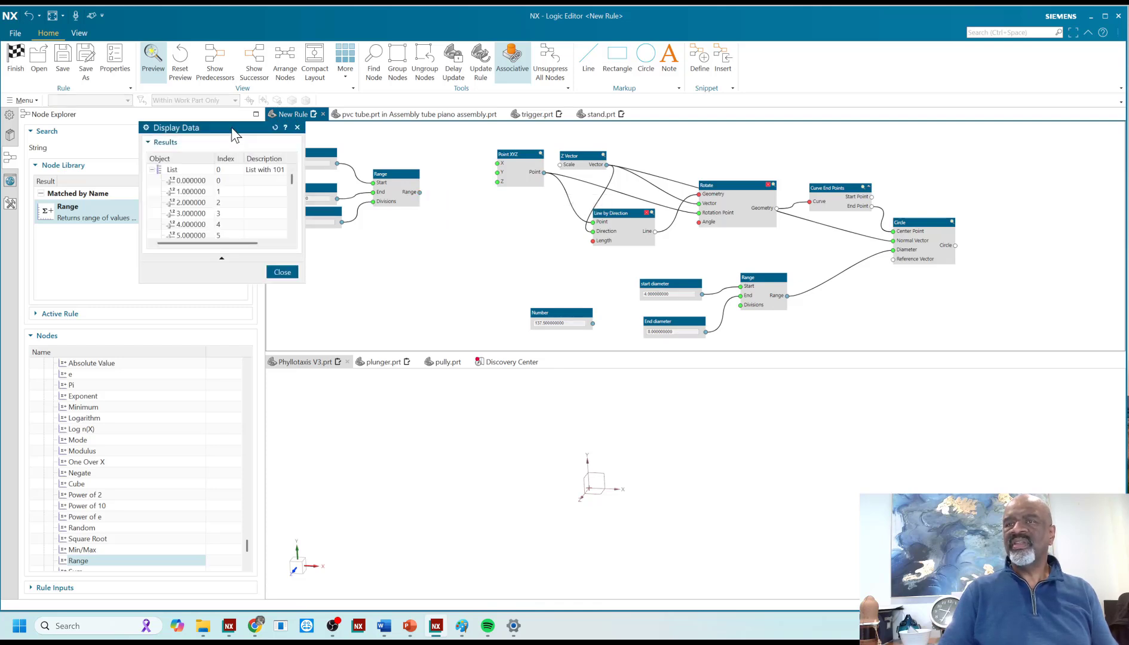
{"action": "left_click_drag", "start_coordinate": [232, 127], "coordinate": [398, 146]}
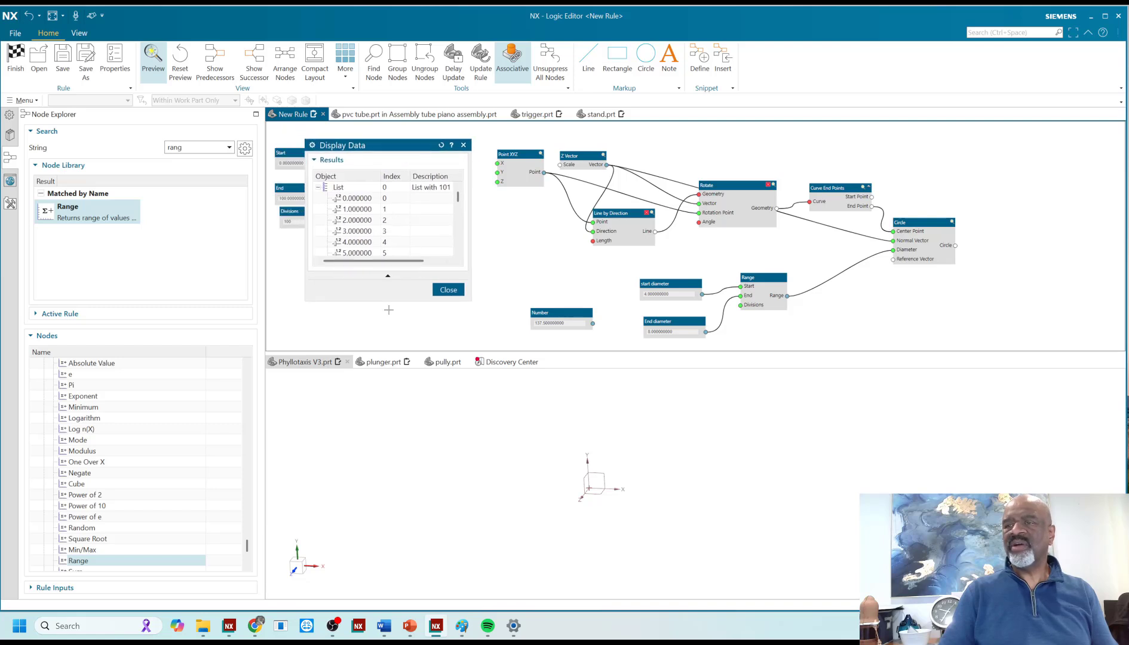
{"action": "left_click_drag", "start_coordinate": [394, 301], "coordinate": [399, 534]}
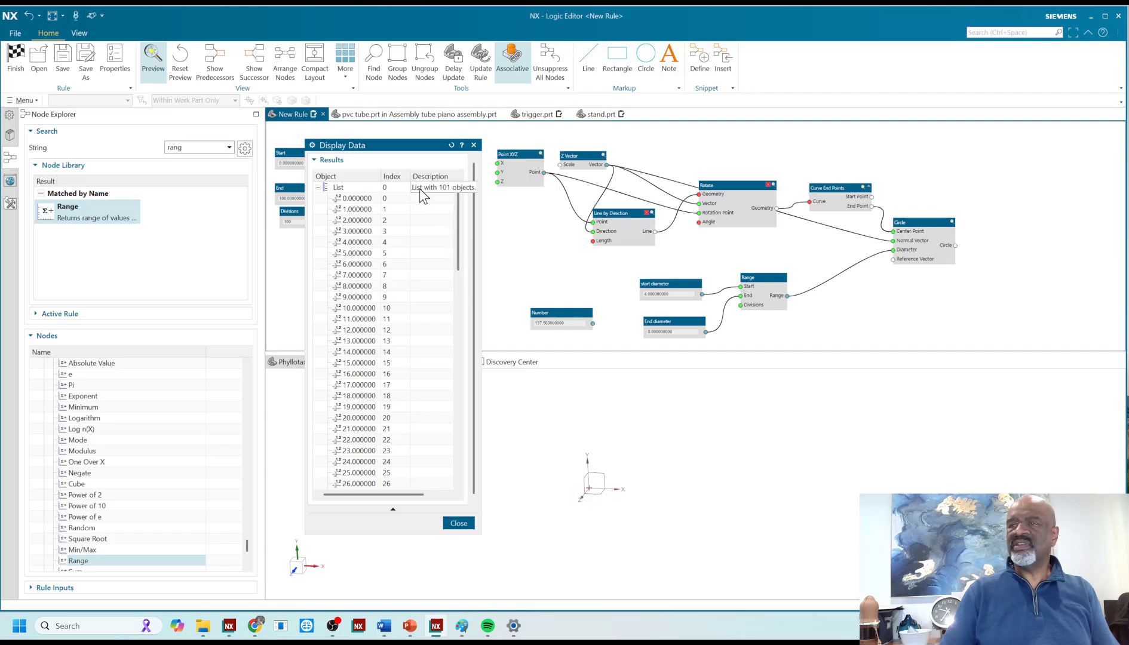
{"action": "mouse_move", "coordinate": [458, 209]}
{"action": "left_mouse_down"}
{"action": "mouse_move", "coordinate": [458, 449]}
{"action": "mouse_move", "coordinate": [459, 197]}
{"action": "left_mouse_up"}
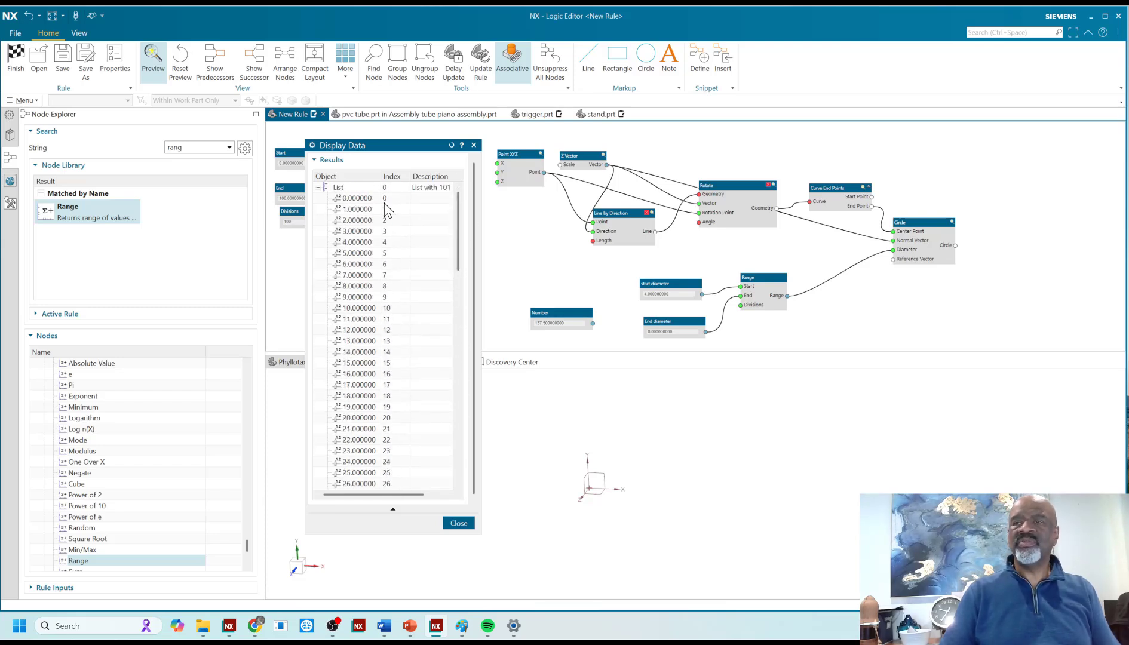
{"action": "left_click", "coordinate": [459, 523]}
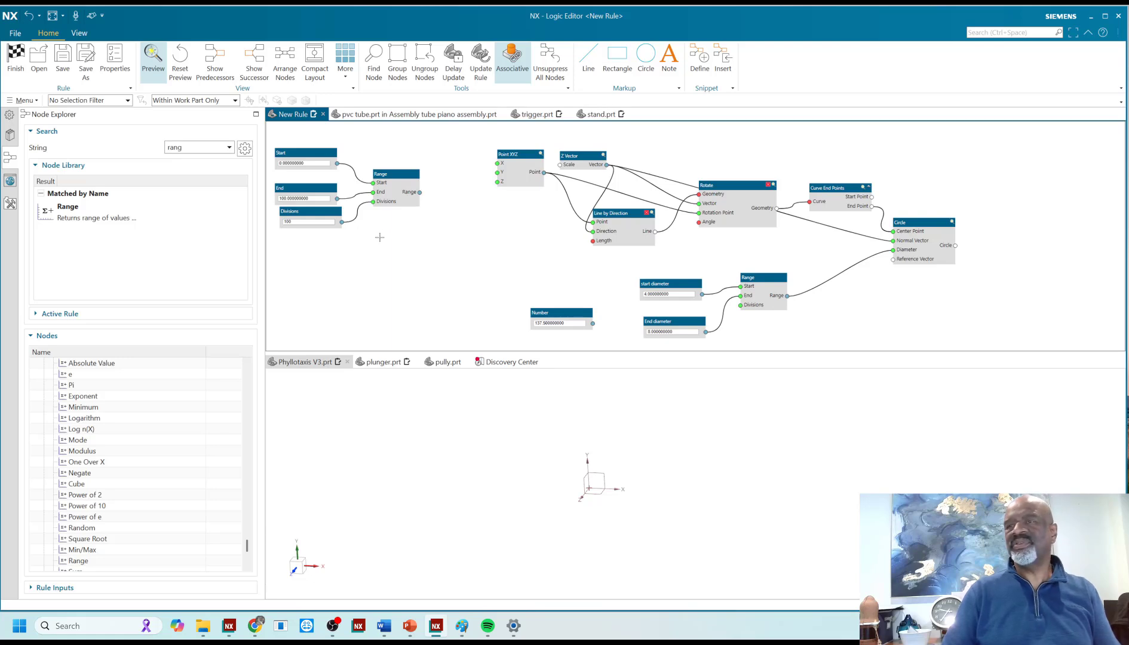
- Spread the End and Divisions nodes away from the Range node and delete the connection into Range's End input
{"action": "middle_click_drag", "start_coordinate": [381, 233], "coordinate": [439, 239]}
{"action": "left_click_drag", "start_coordinate": [361, 188], "coordinate": [348, 249]}
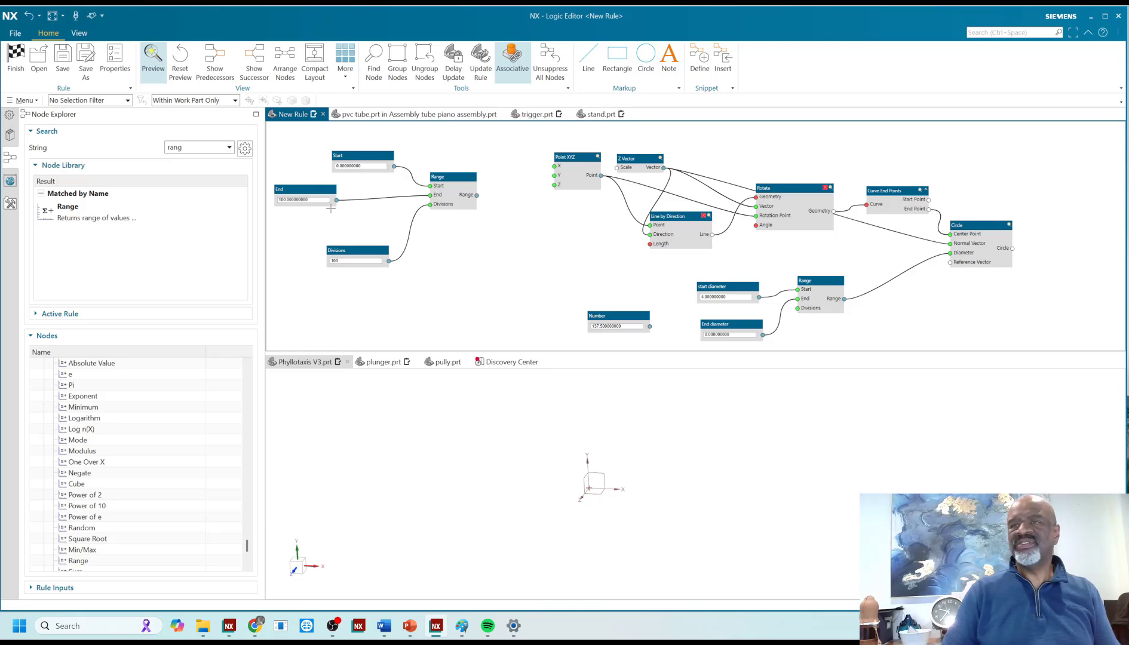
{"action": "right_click", "coordinate": [360, 198]}
{"action": "left_click", "coordinate": [383, 223]}
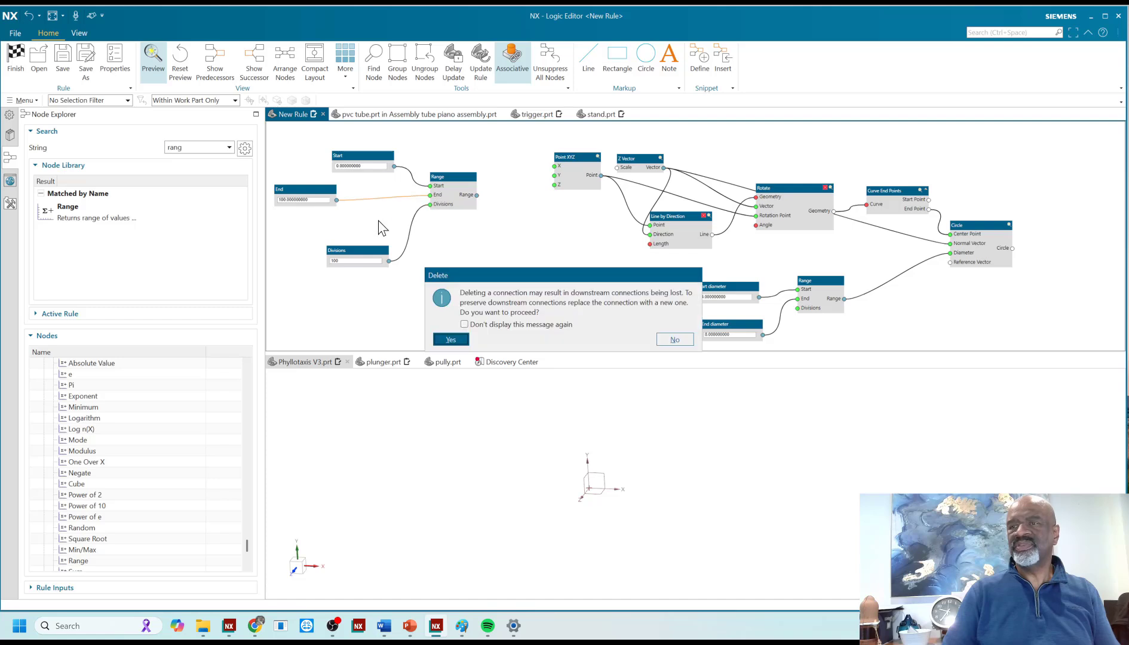
{"action": "left_click", "coordinate": [450, 340]}
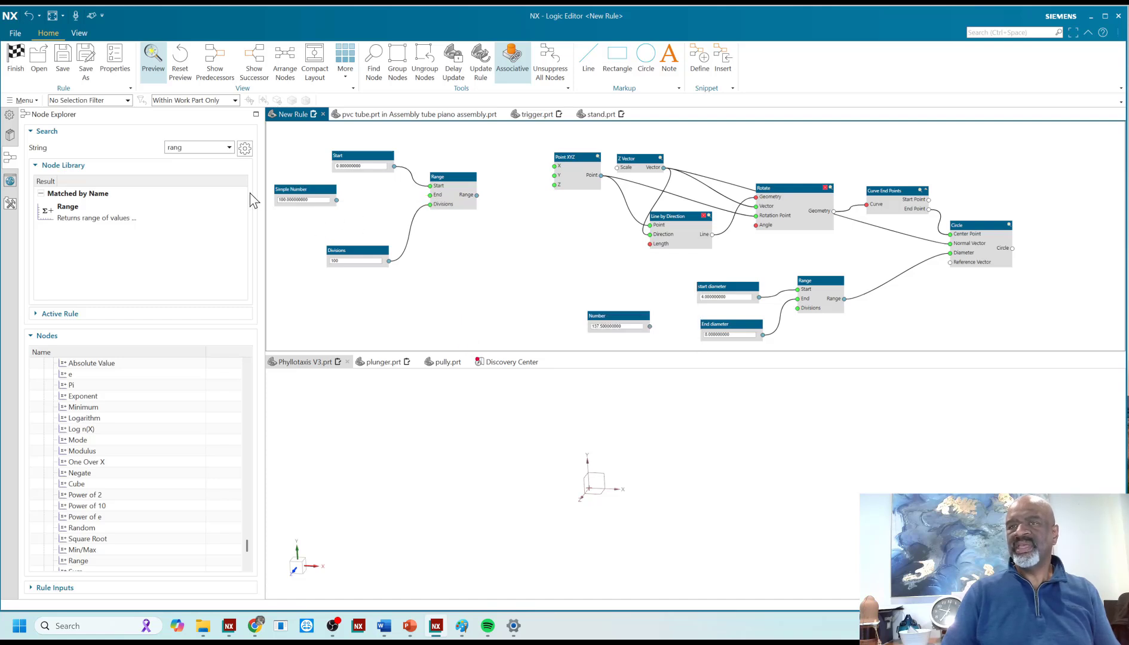
- Search the node library for "subtract" and place a Subtract node between the 100 number node and Range, moving Divisions down for room
{"action": "double_click", "coordinate": [174, 147]}
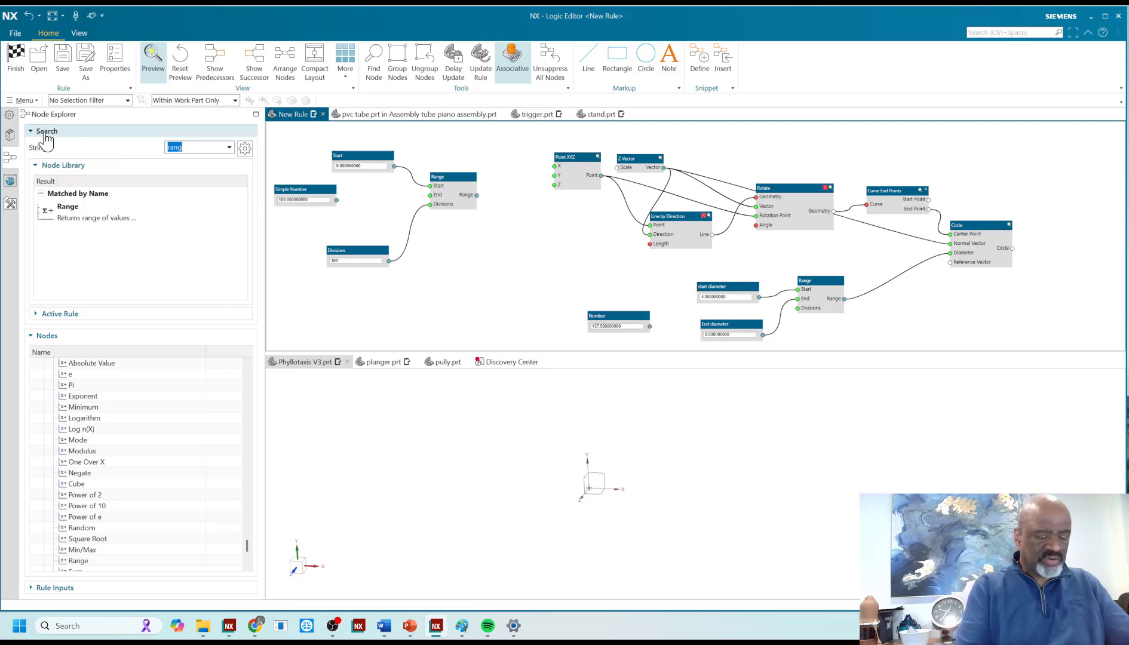
{"action": "type", "text": "subtr"}
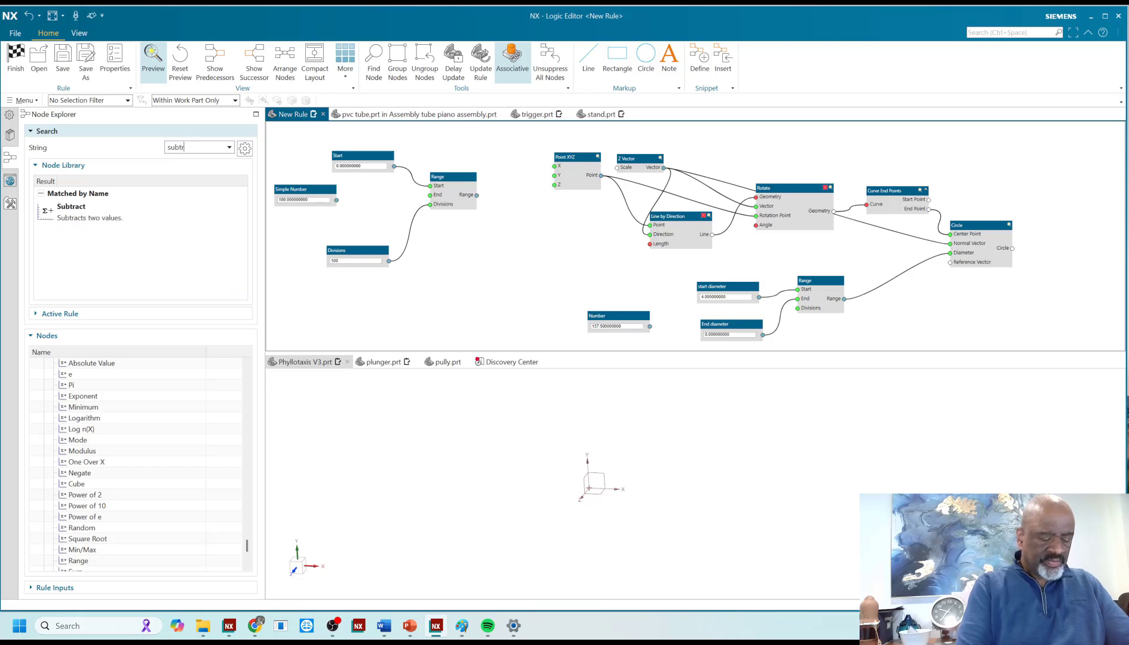
{"action": "type", "text": "act"}
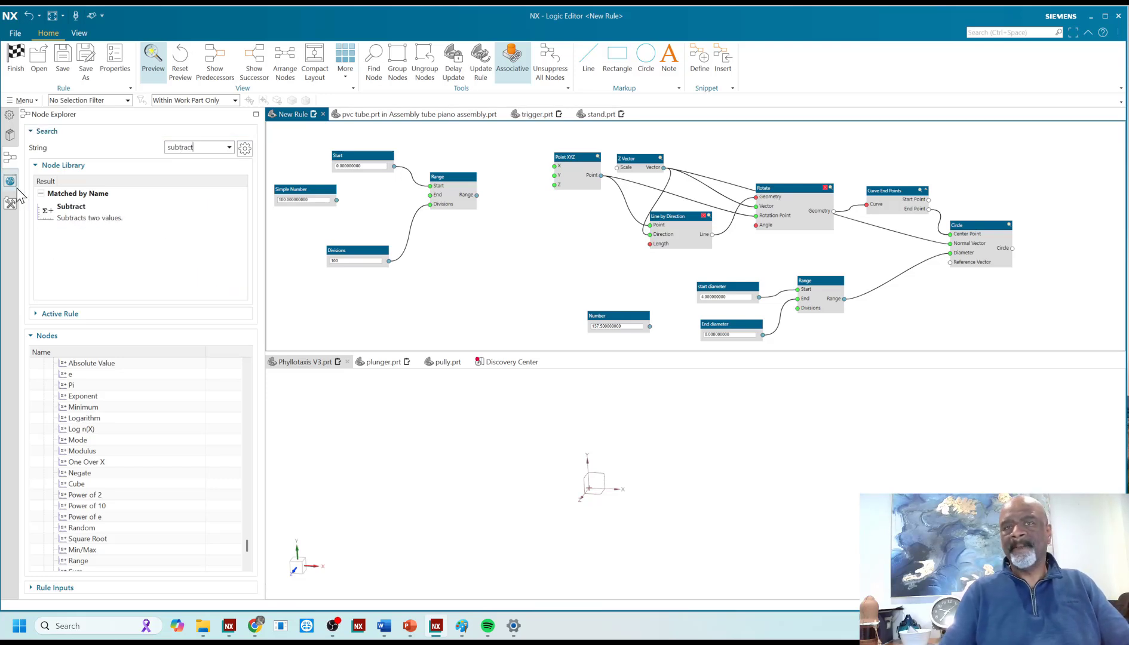
{"action": "left_click_drag", "start_coordinate": [61, 208], "coordinate": [61, 208]}
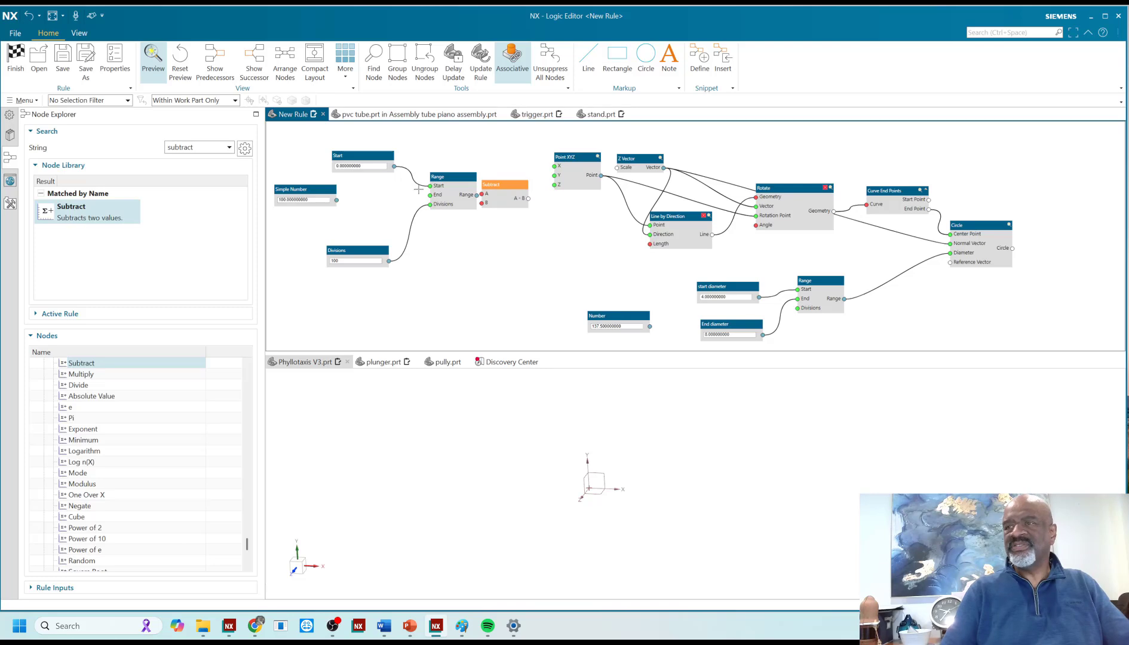
{"action": "left_click_drag", "start_coordinate": [502, 184], "coordinate": [365, 209]}
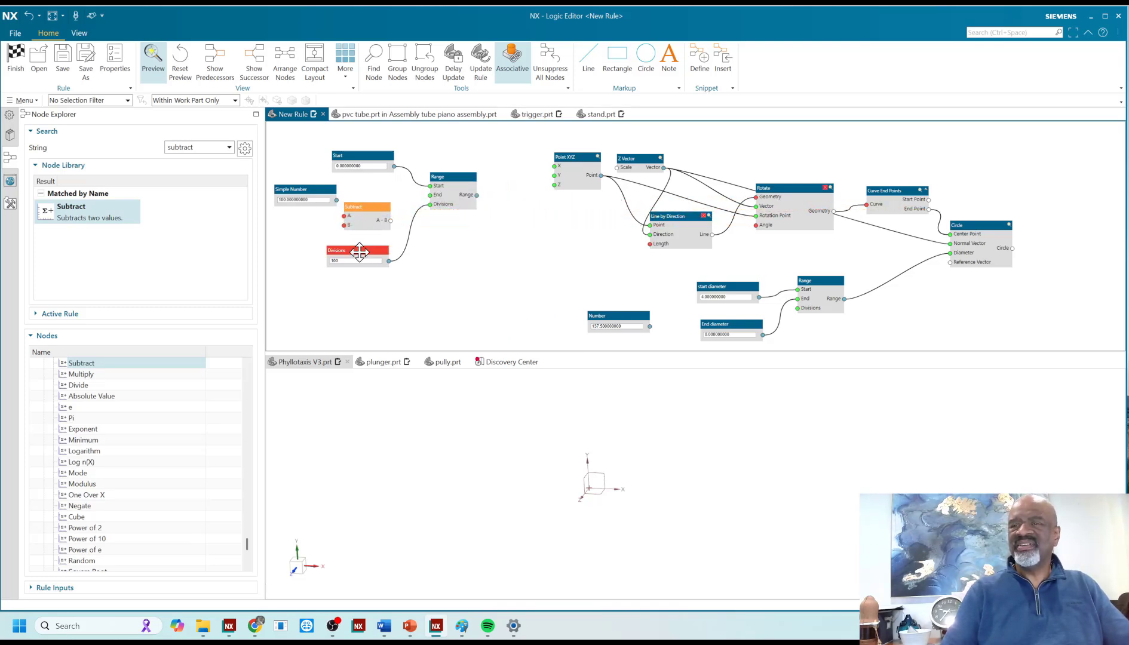
{"action": "left_click_drag", "start_coordinate": [359, 252], "coordinate": [363, 281]}
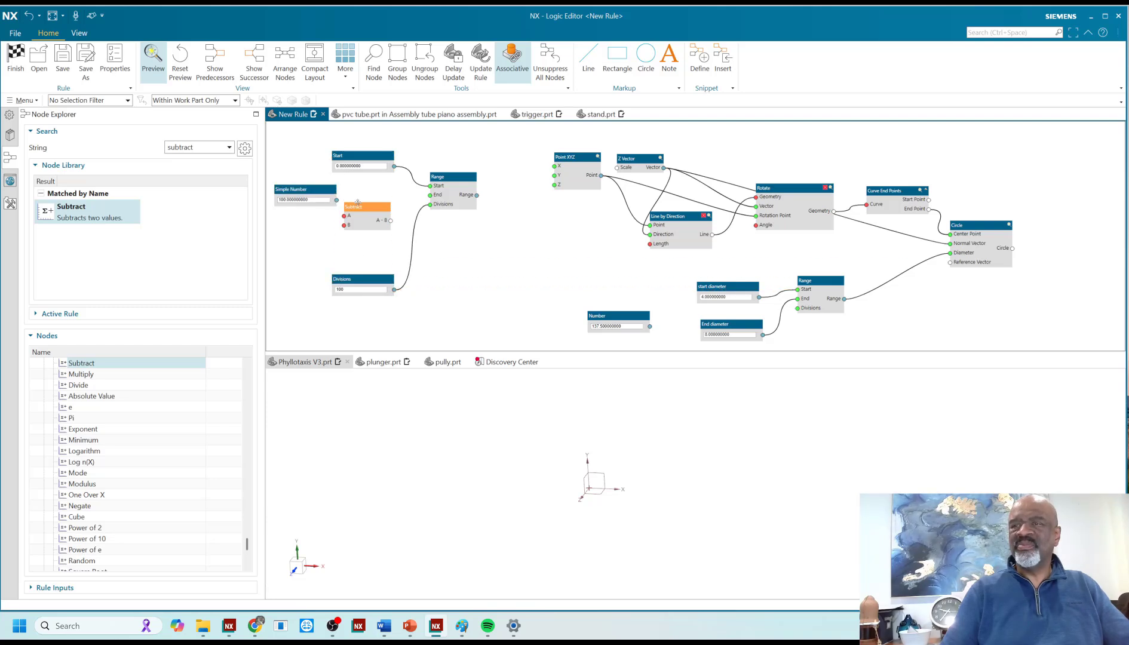
{"action": "left_click_drag", "start_coordinate": [362, 208], "coordinate": [371, 212]}
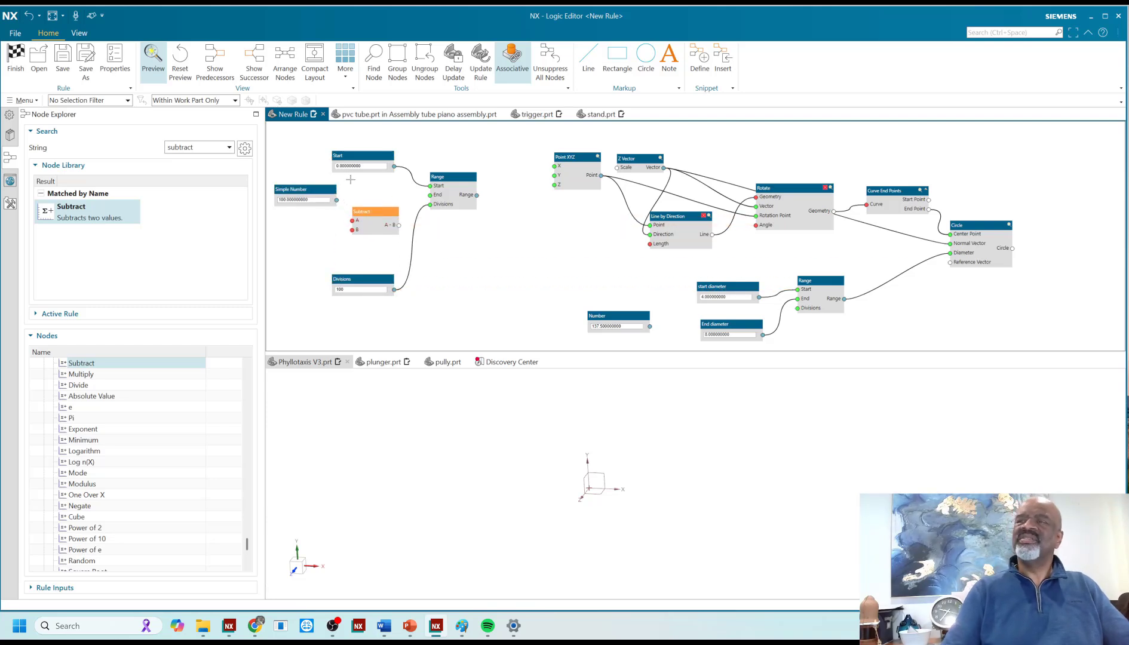
- Create an input node with value 1 for Subtract's B and connect the 100 number node to its A input
{"action": "right_click", "coordinate": [353, 231]}
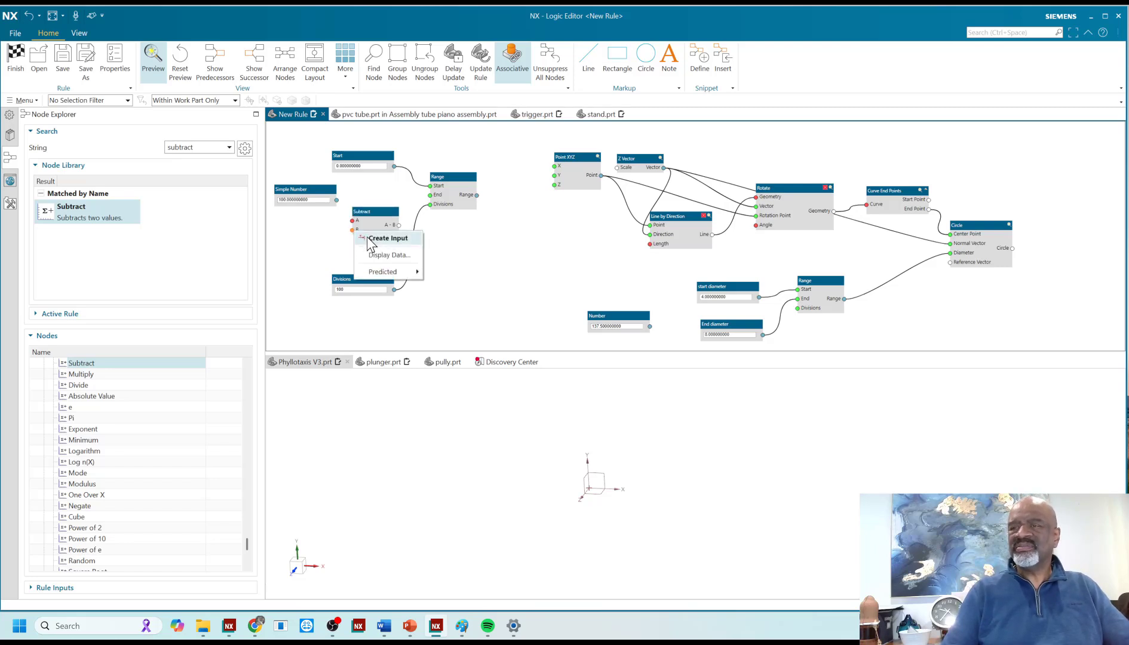
{"action": "left_click", "coordinate": [387, 239]}
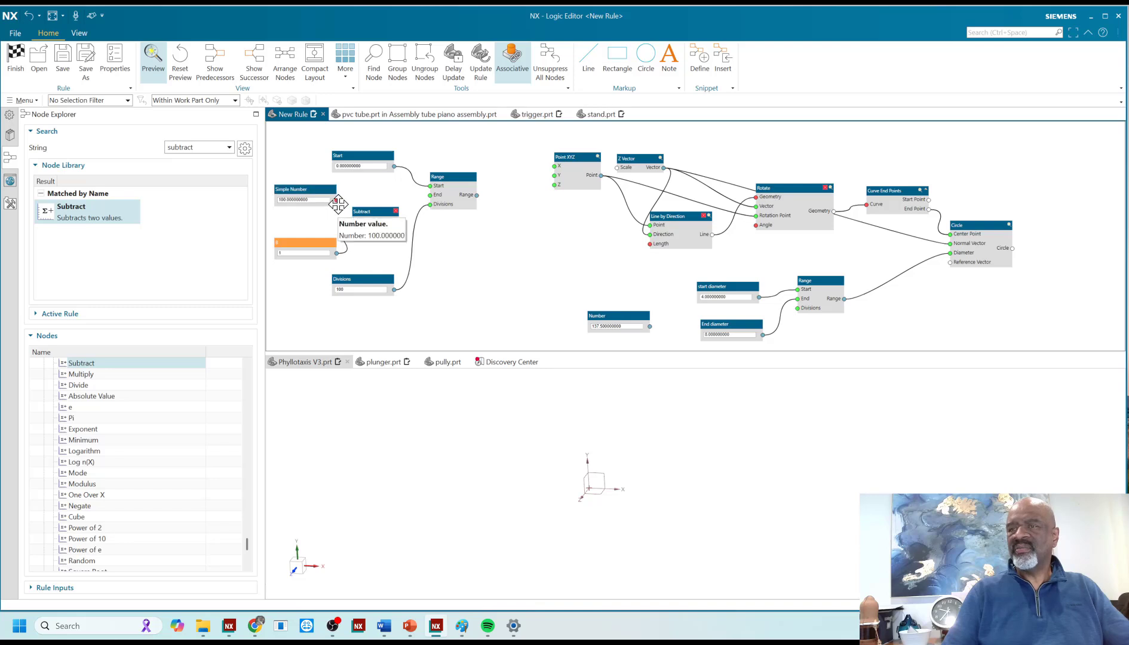
{"action": "left_click_drag", "start_coordinate": [337, 199], "coordinate": [352, 222]}
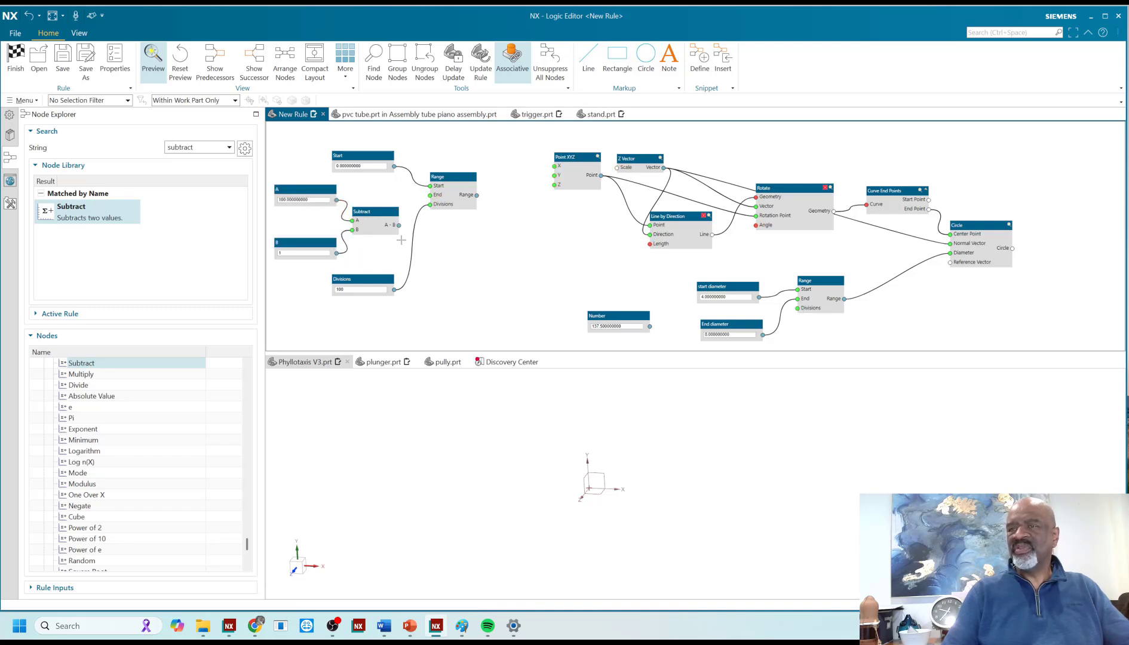
- Feed Subtract's A - B output into both Range's End and Divisions inputs, deleting the old Divisions connection
{"action": "left_click_drag", "start_coordinate": [398, 225], "coordinate": [430, 195]}
{"action": "right_click", "coordinate": [411, 252]}
{"action": "left_click", "coordinate": [431, 274]}
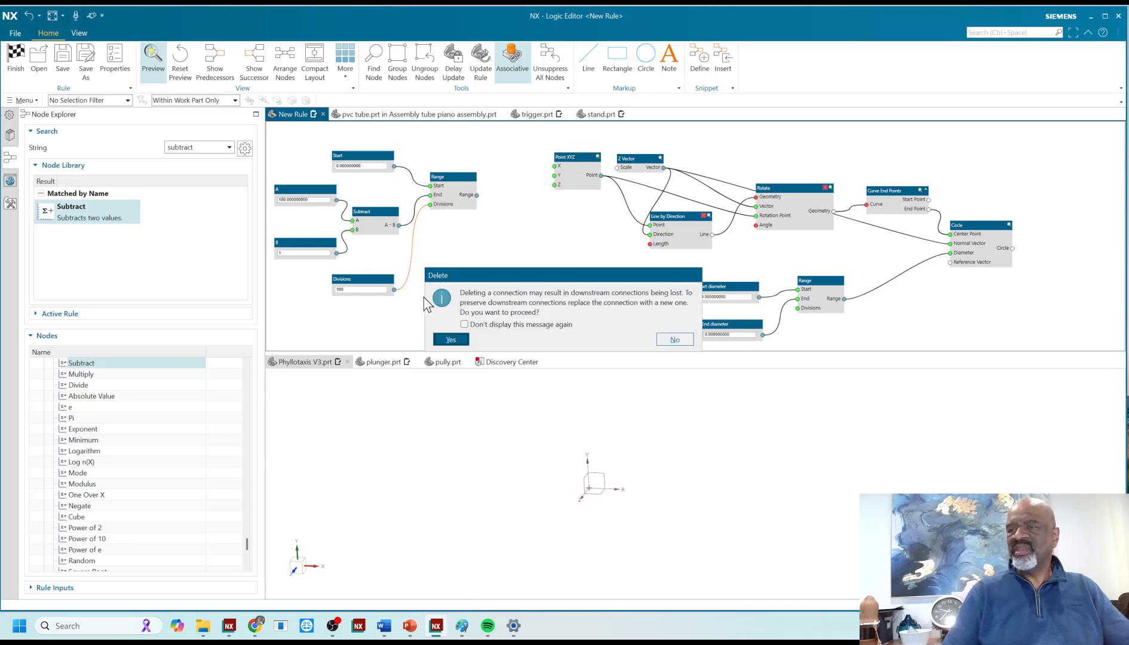
{"action": "left_click", "coordinate": [449, 338]}
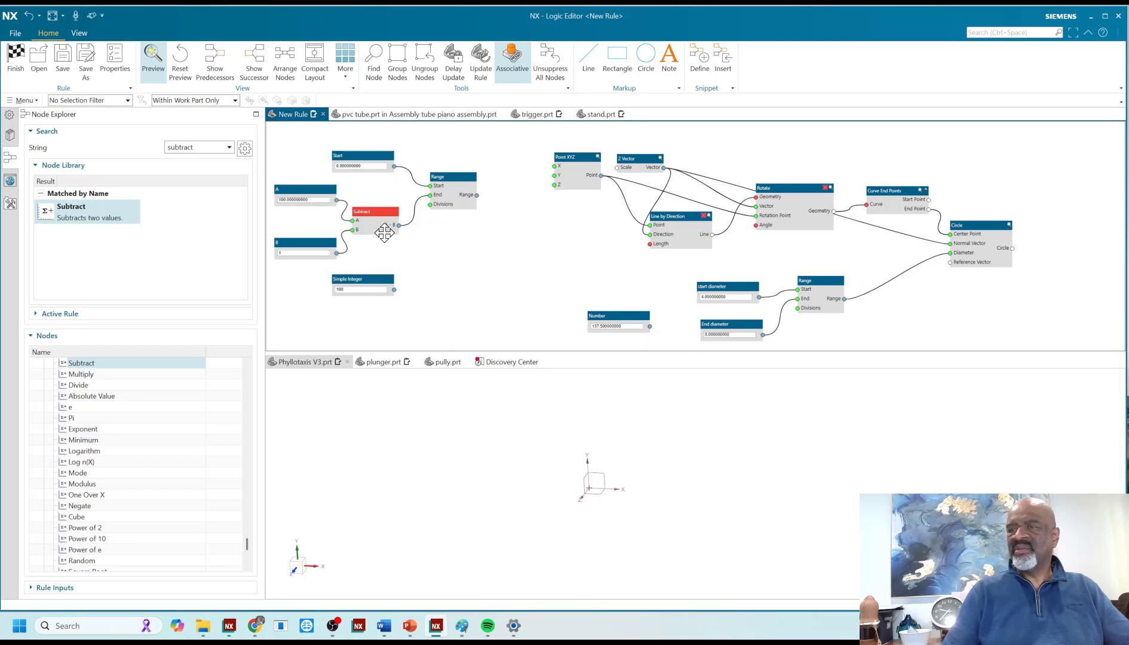
{"action": "left_click_drag", "start_coordinate": [398, 225], "coordinate": [431, 214]}
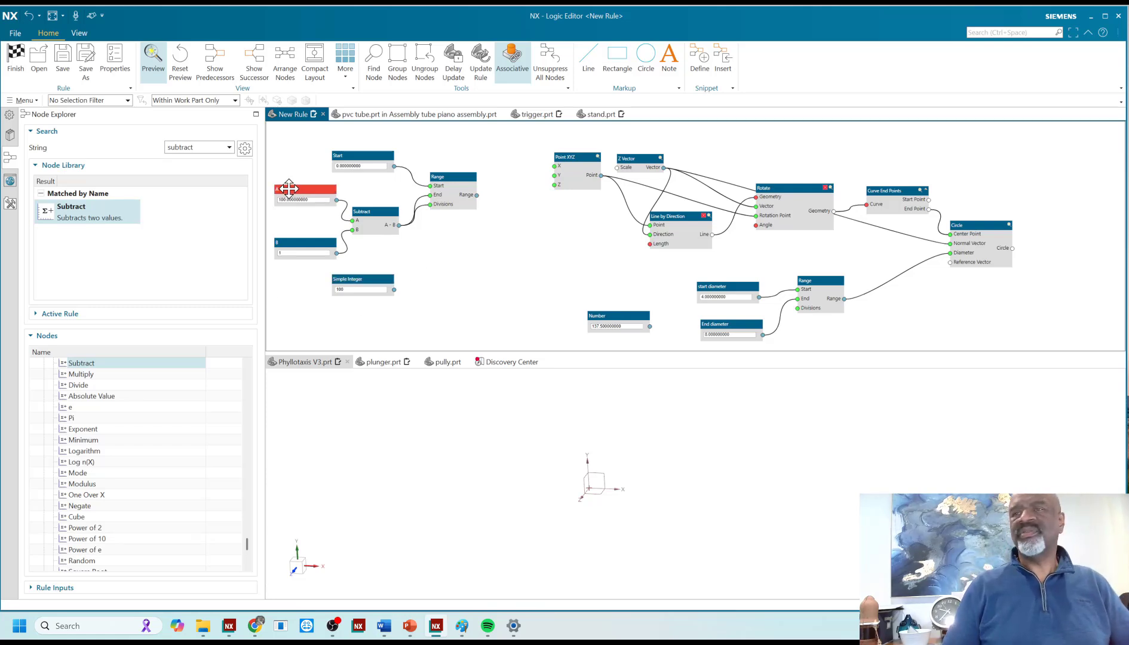
- Rename the number node feeding Subtract's A input as "number of holes"
{"action": "left_click_drag", "start_coordinate": [293, 190], "coordinate": [293, 189]}
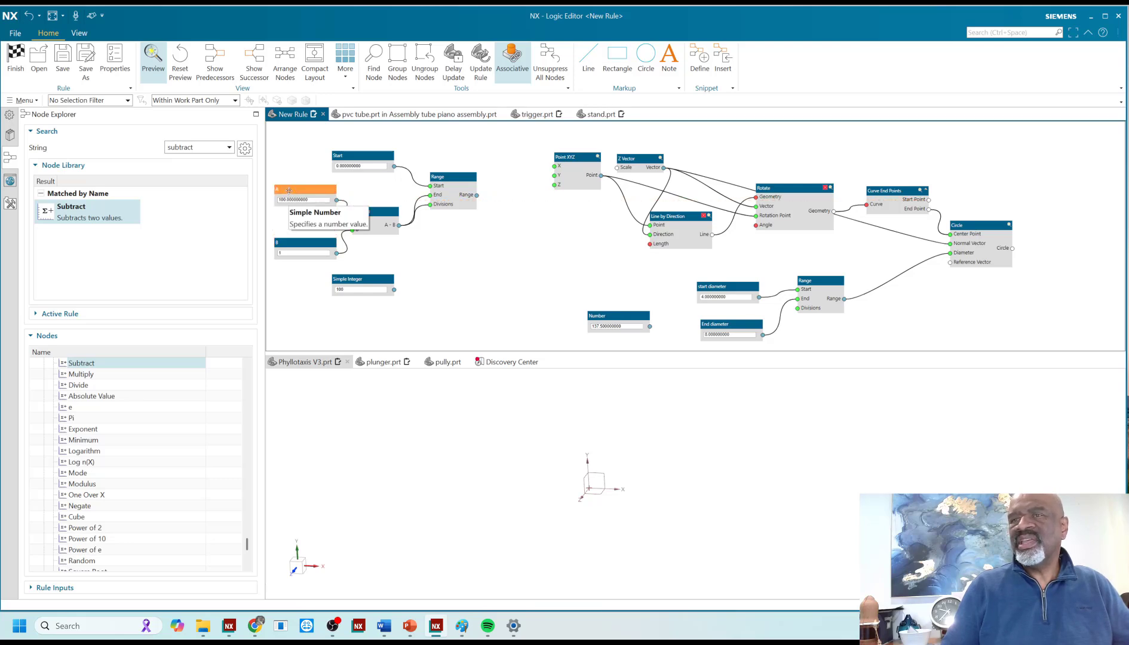
{"action": "right_click", "coordinate": [292, 190]}
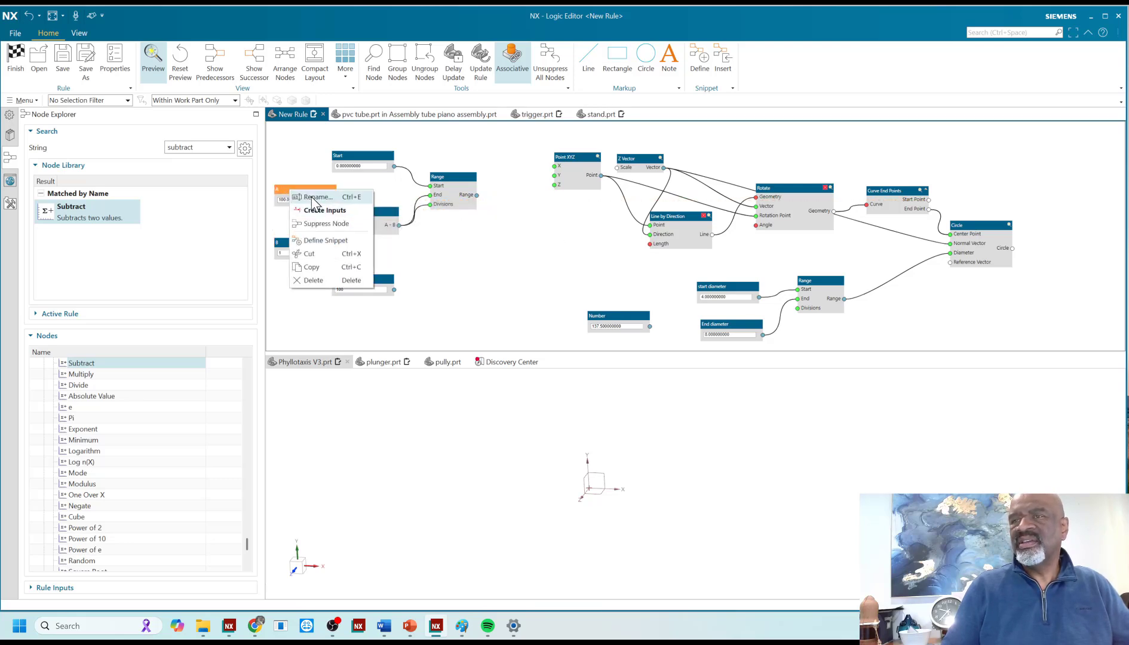
{"action": "left_click", "coordinate": [313, 197]}
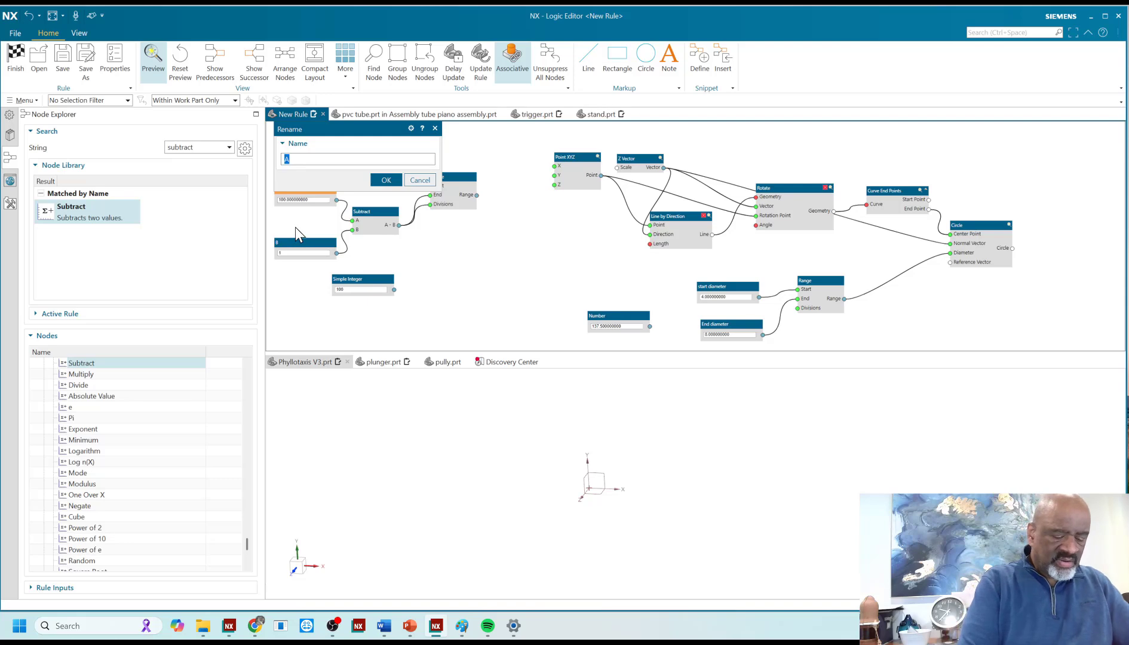
{"action": "type", "text": "number of holes"}
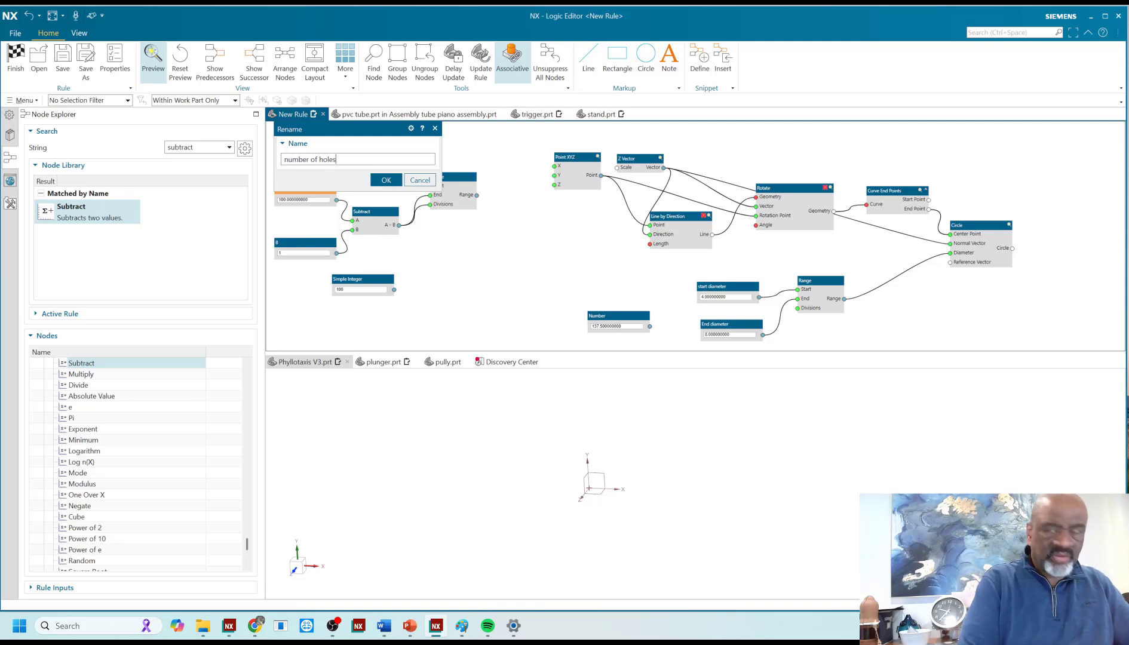
{"action": "left_click", "coordinate": [386, 180]}
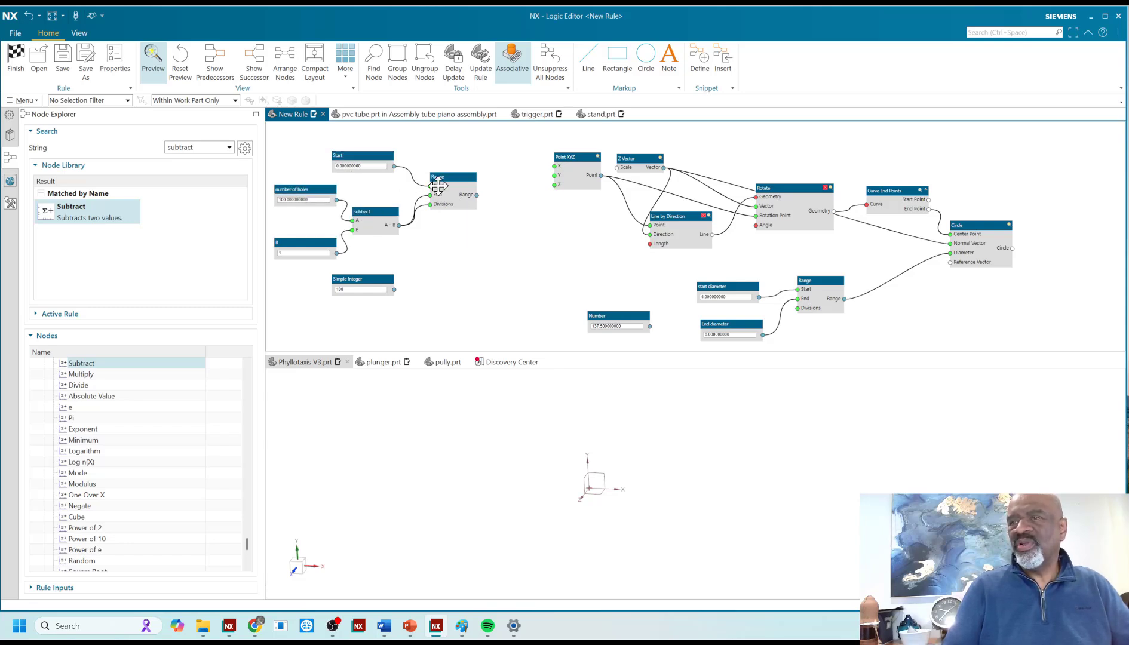
- Display the data of the Range output fed by Subtract, look through the list of numbers and close it
{"action": "right_click", "coordinate": [478, 199]}
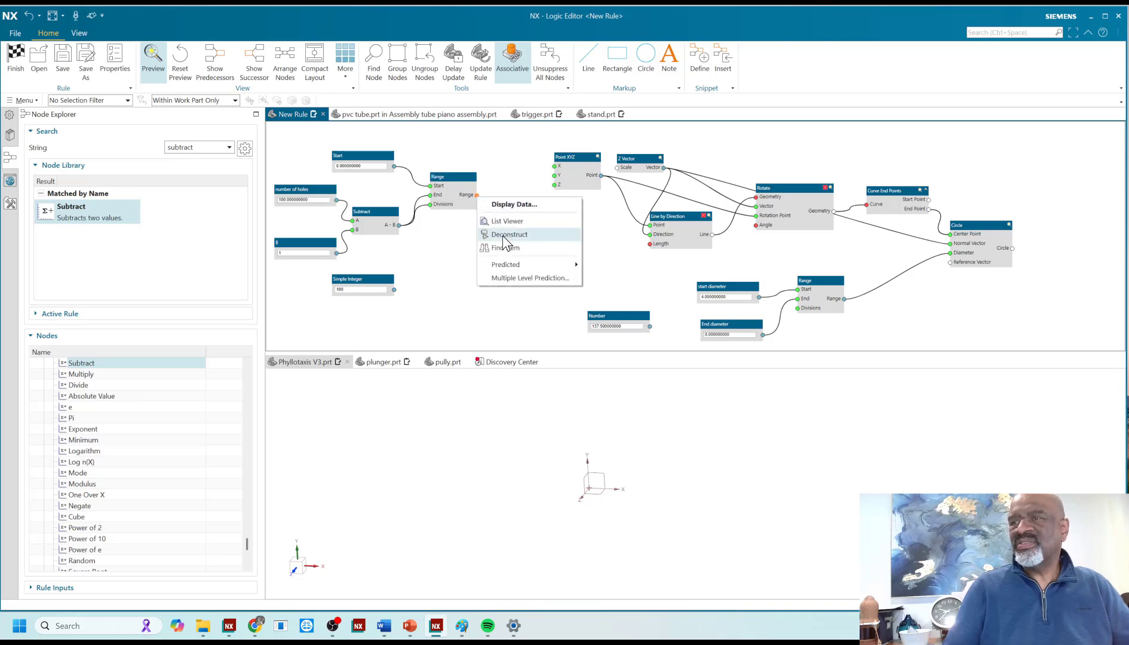
{"action": "left_click", "coordinate": [512, 204]}
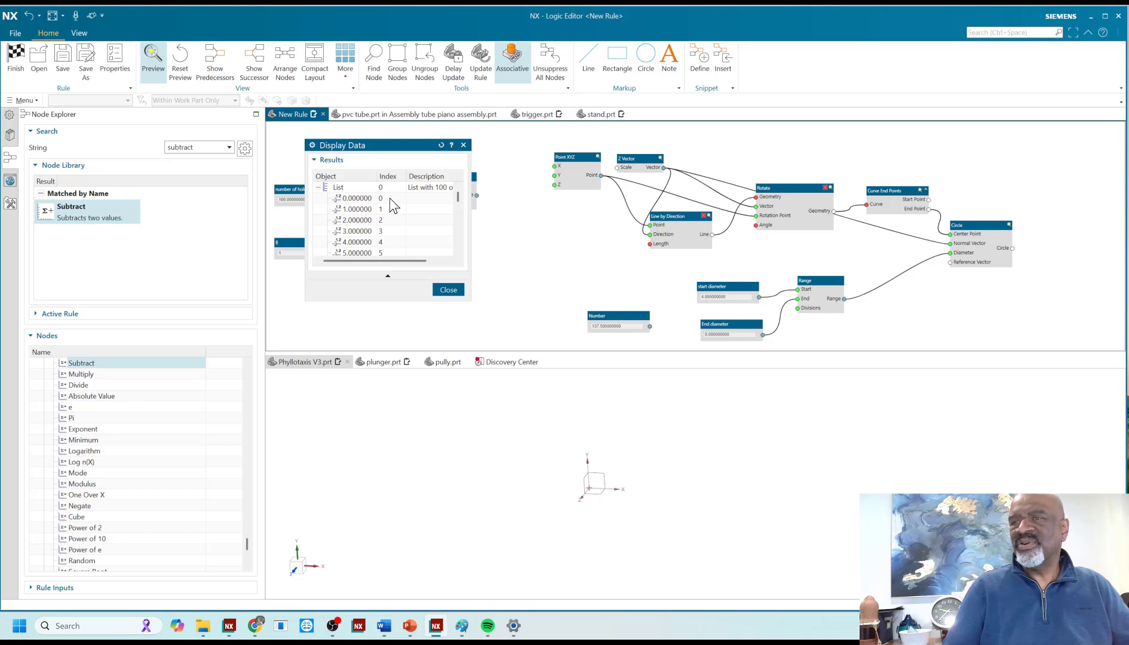
{"action": "mouse_move", "coordinate": [459, 202]}
{"action": "left_mouse_down"}
{"action": "mouse_move", "coordinate": [468, 264]}
{"action": "mouse_move", "coordinate": [455, 218]}
{"action": "mouse_move", "coordinate": [465, 195]}
{"action": "left_mouse_up"}
{"action": "left_click", "coordinate": [448, 289]}
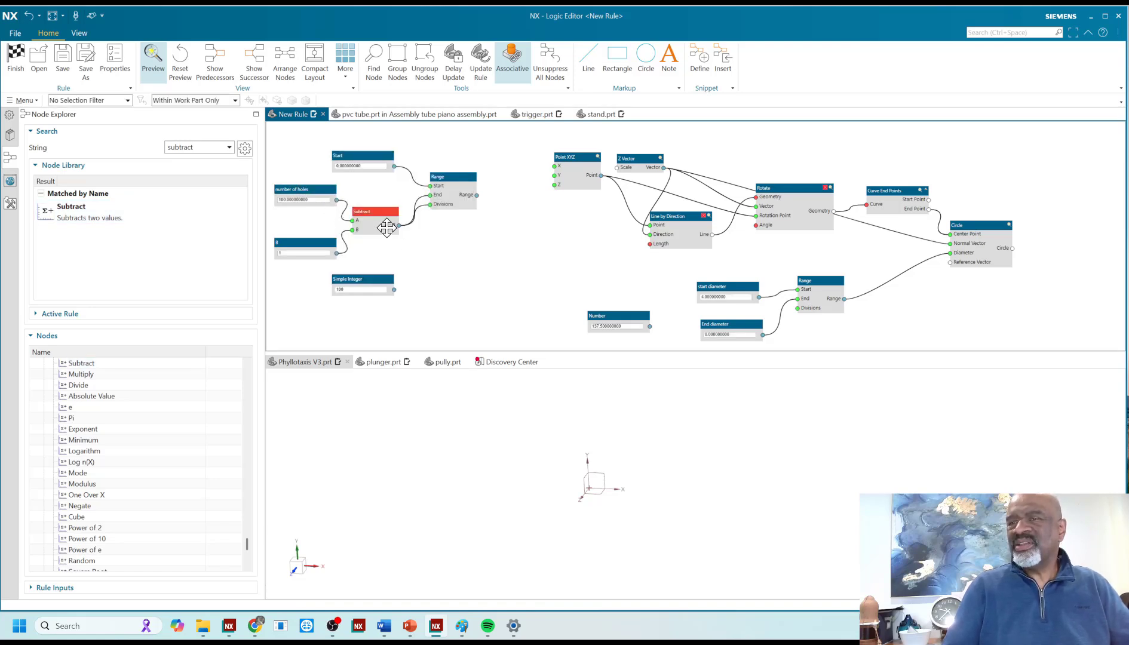
- Move the unconnected Simple Integer node slightly farther down, clear of the Subtract node and its inputs
{"action": "left_click_drag", "start_coordinate": [375, 277], "coordinate": [368, 284]}
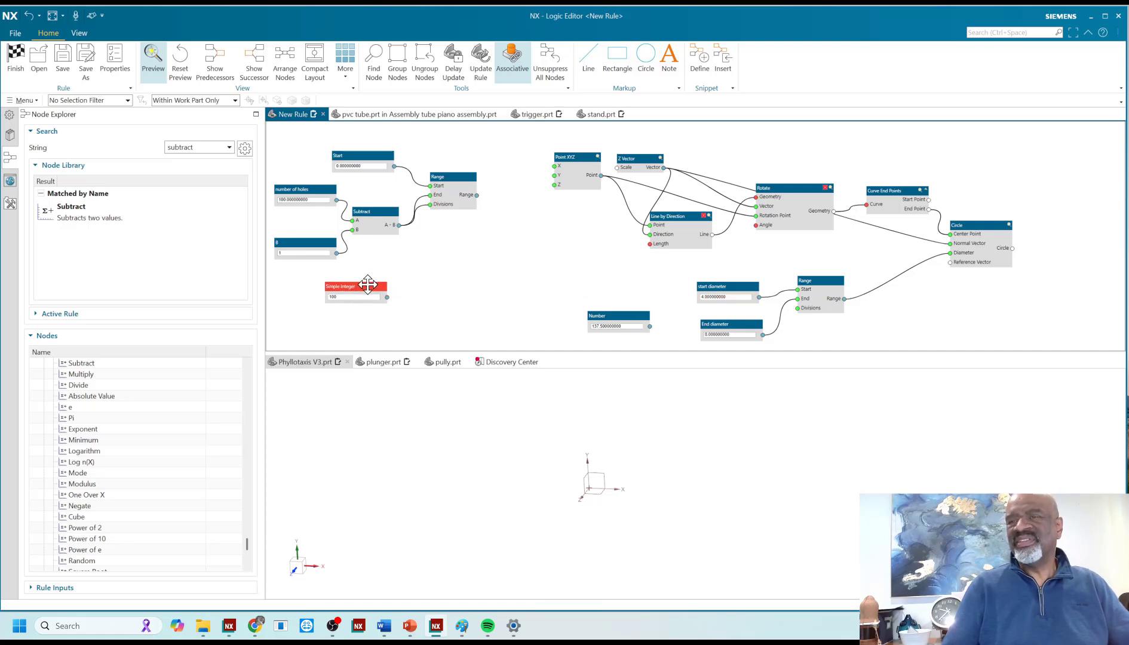
{"action": "right_click", "coordinate": [368, 285]}
{"action": "left_click", "coordinate": [373, 260]}
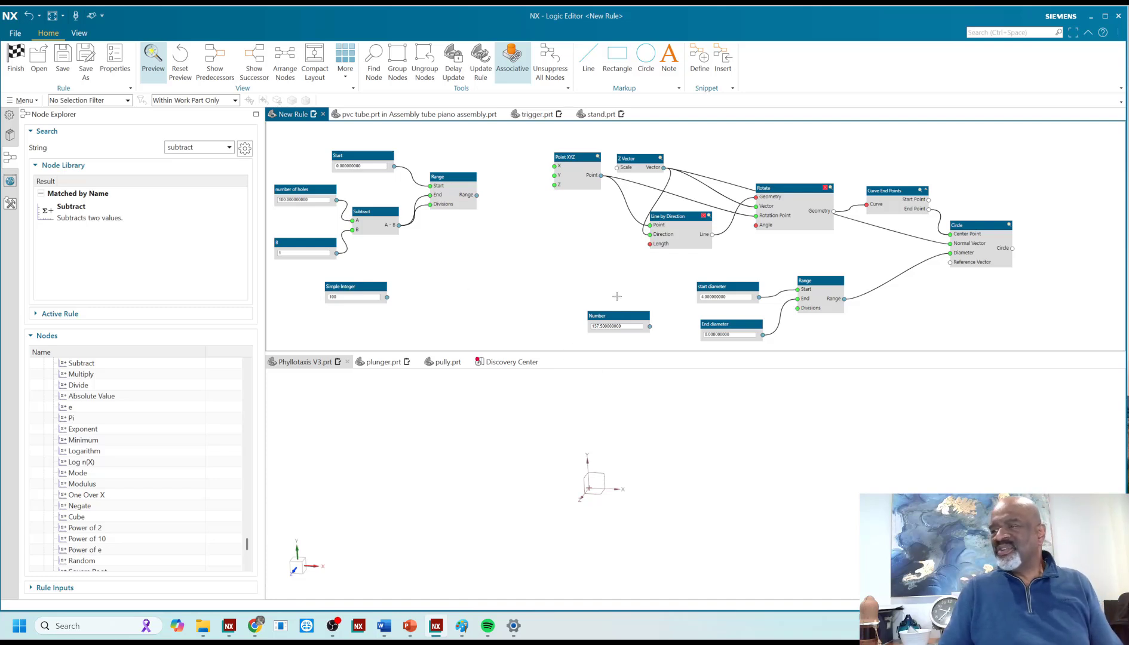
- Rename the 137.5 number node as "golden angle" and move it below the Range node fed by Subtract
{"action": "left_click_drag", "start_coordinate": [615, 317], "coordinate": [547, 310]}
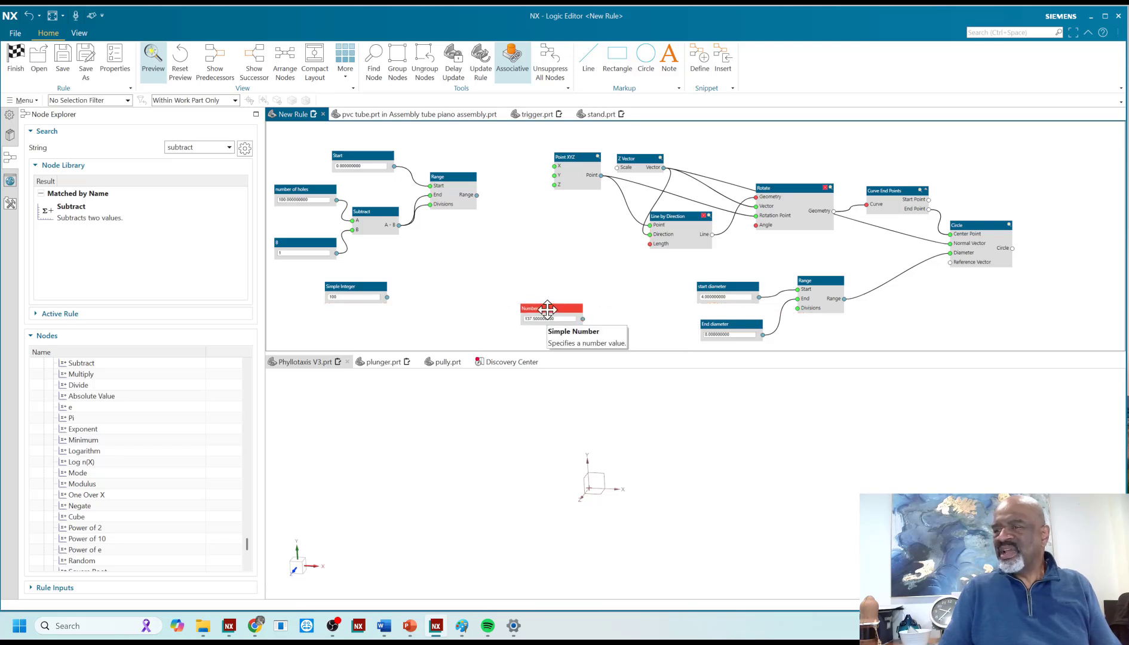
{"action": "right_click", "coordinate": [547, 309]}
{"action": "left_click", "coordinate": [567, 327]}
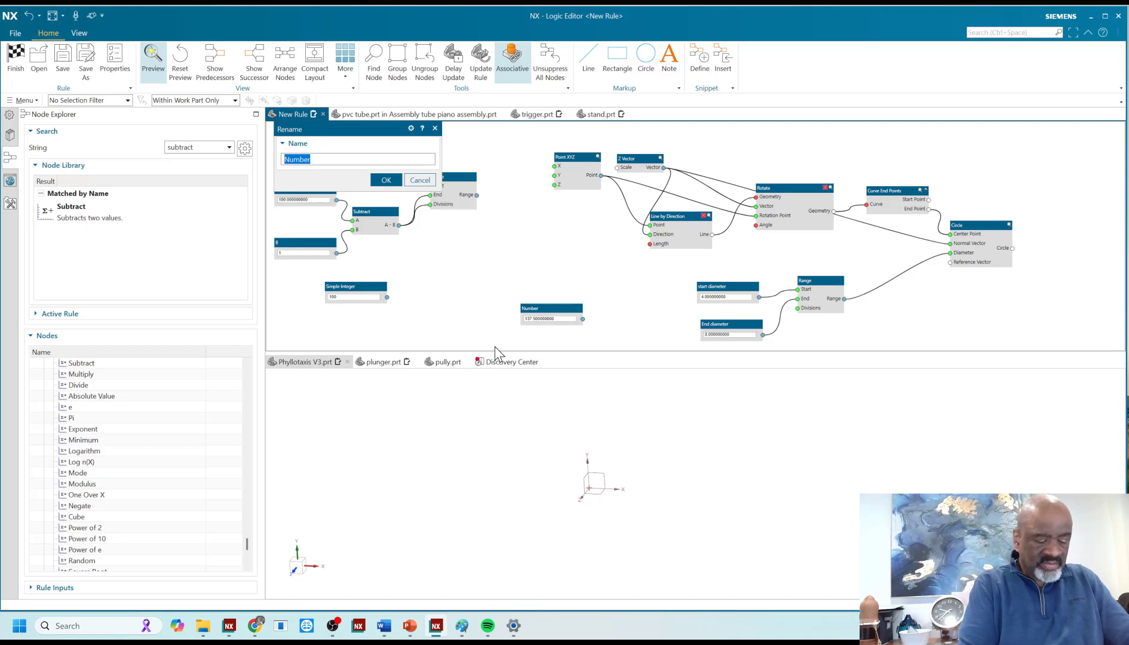
{"action": "type", "text": "golden an"}
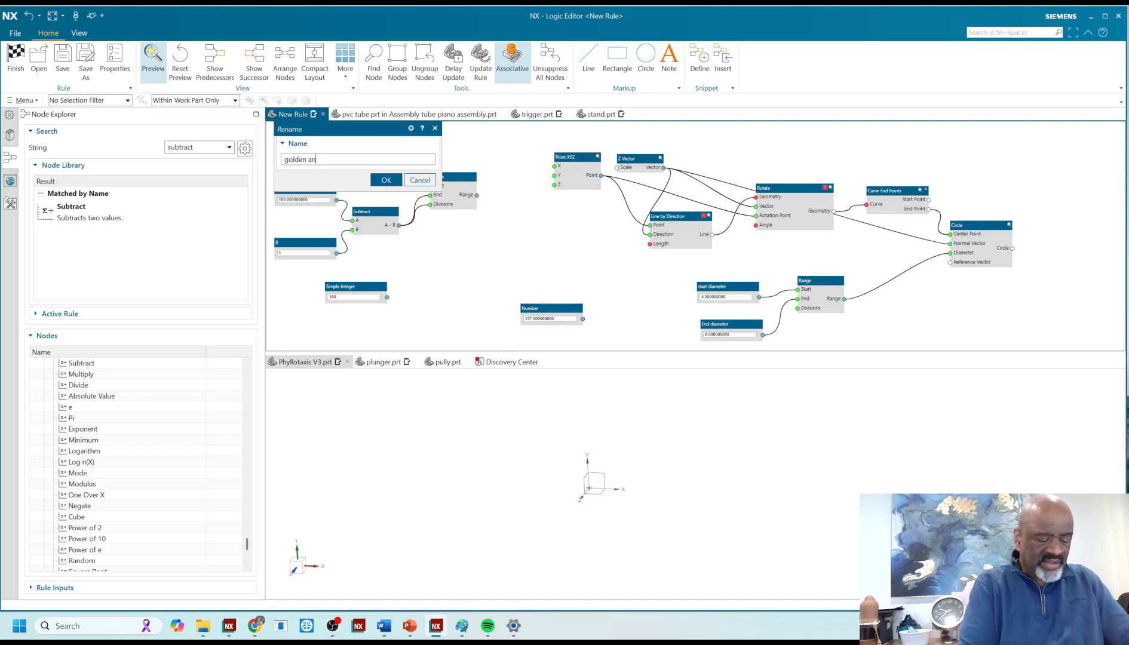
{"action": "type", "text": "gle"}
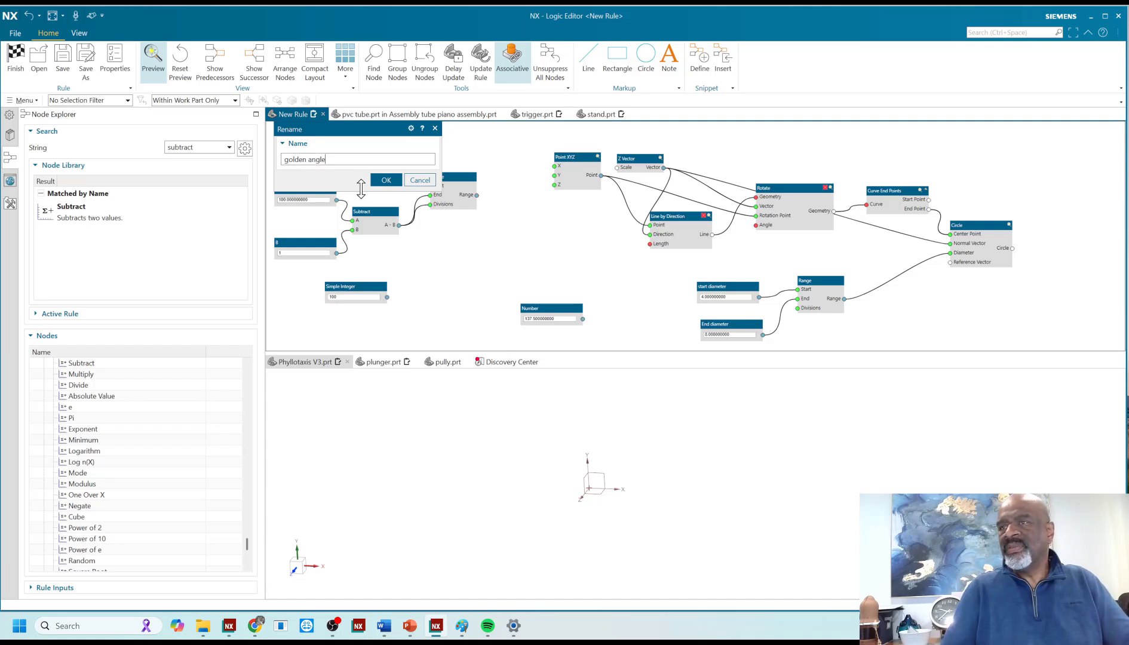
{"action": "left_click", "coordinate": [386, 180]}
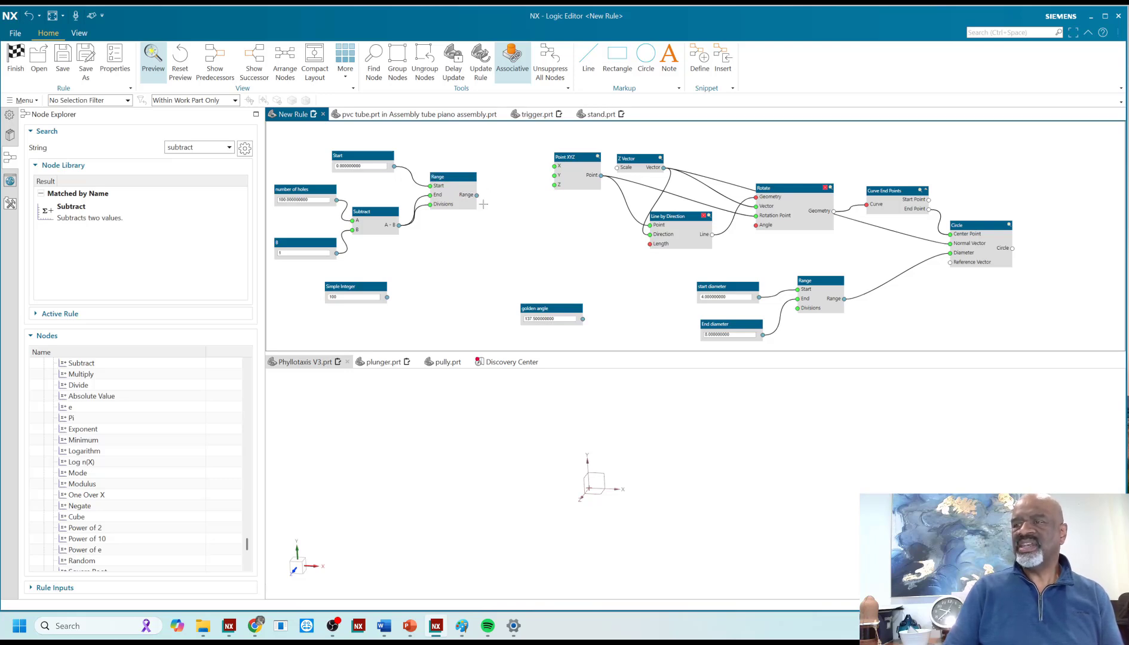
{"action": "left_click_drag", "start_coordinate": [525, 308], "coordinate": [470, 314]}
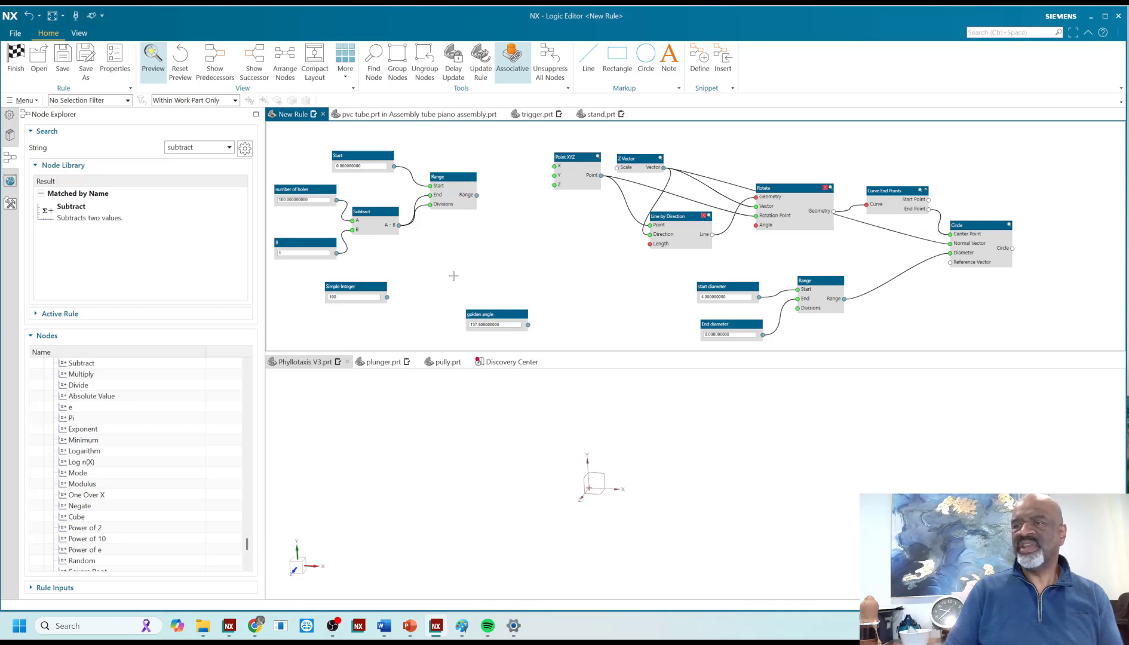
- Search the node library for "multip" and place a Multiply node between Range and Line by Direction
{"action": "double_click", "coordinate": [213, 147]}
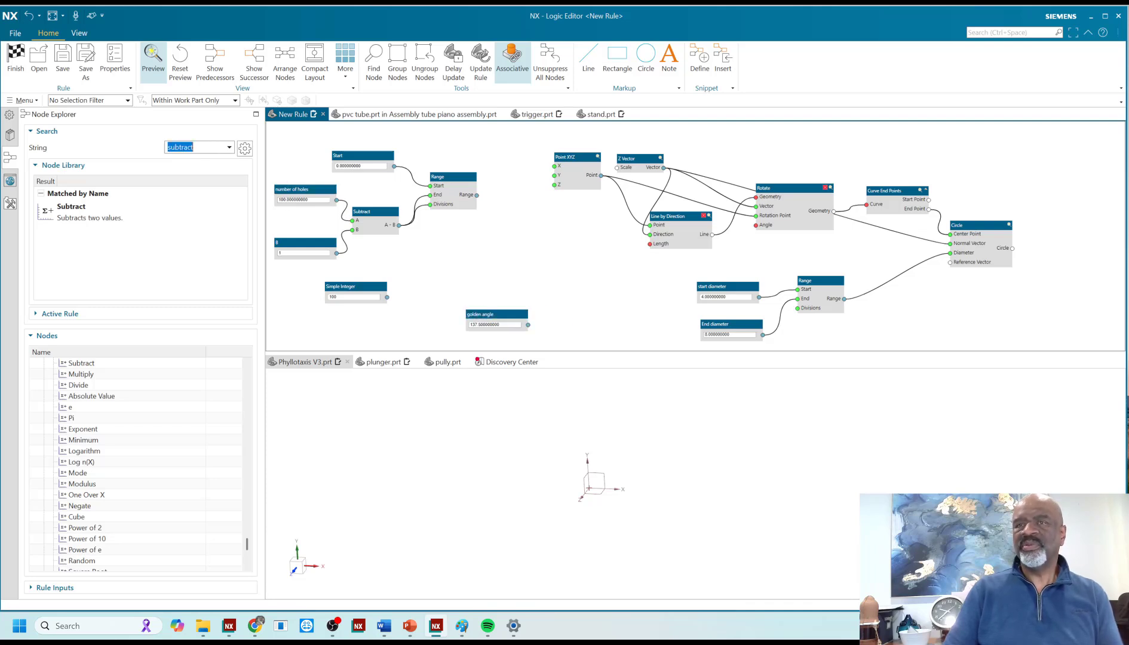
{"action": "type", "text": "multip"}
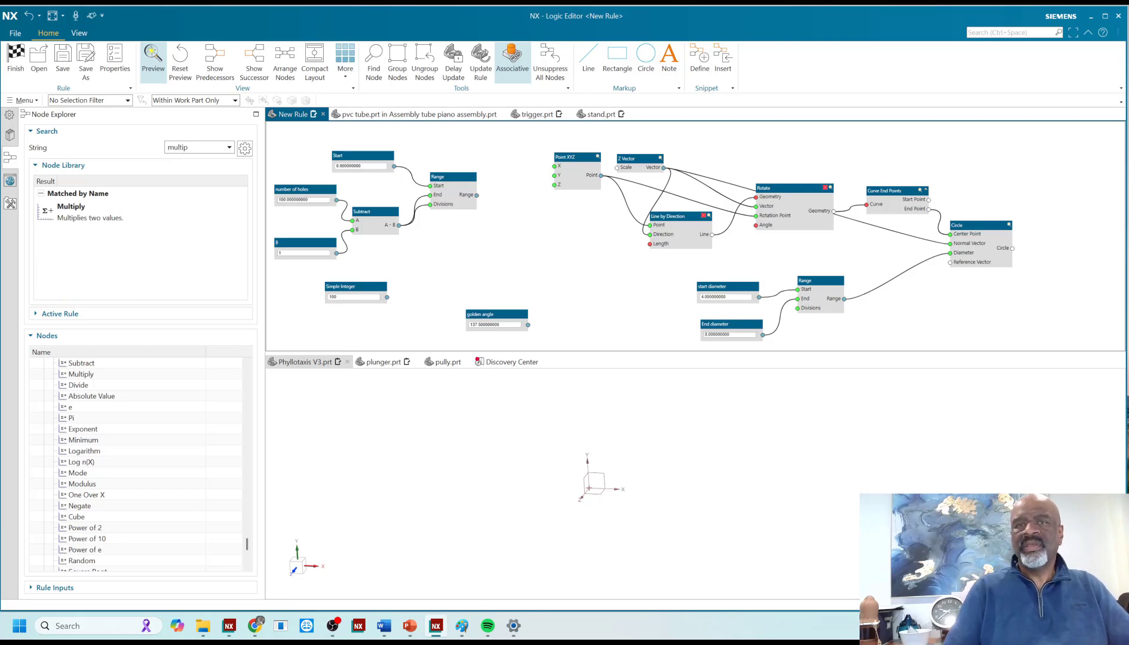
{"action": "left_click", "coordinate": [64, 214]}
{"action": "left_click_drag", "start_coordinate": [64, 214], "coordinate": [545, 217]}
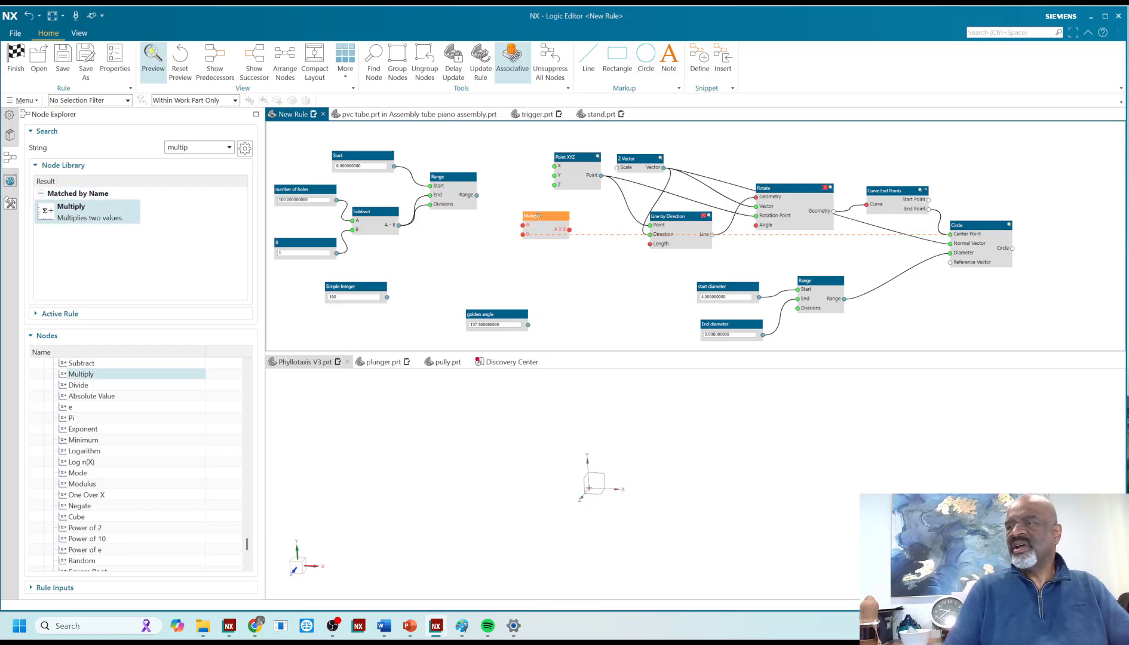
- Connect Range to Multiply's A and golden angle to its B, and feed the A X B output into Rotate's Angle
{"action": "left_click_drag", "start_coordinate": [478, 196], "coordinate": [524, 225]}
{"action": "left_click_drag", "start_coordinate": [477, 314], "coordinate": [457, 312]}
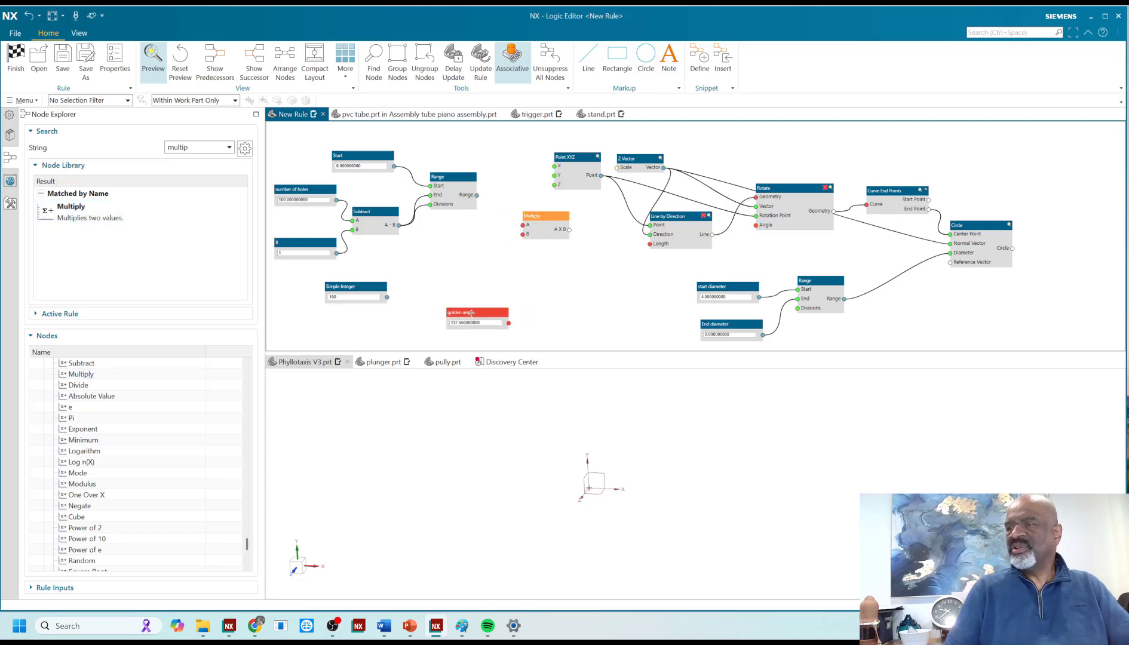
{"action": "left_click_drag", "start_coordinate": [477, 197], "coordinate": [523, 227]}
{"action": "left_click_drag", "start_coordinate": [481, 315], "coordinate": [523, 234]}
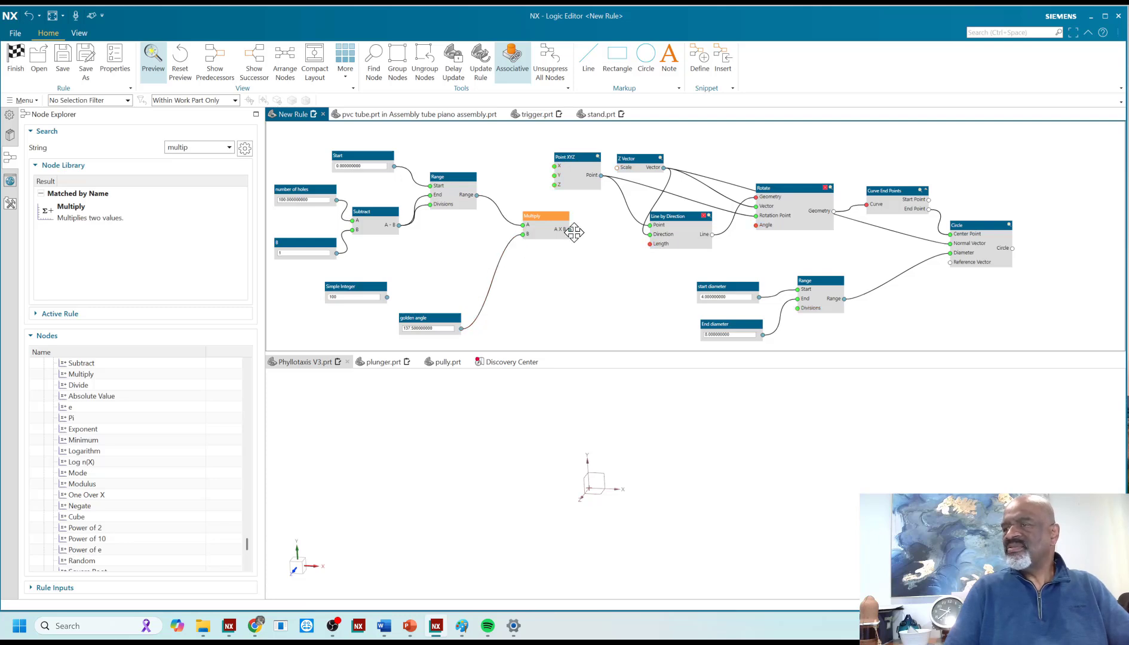
{"action": "left_click_drag", "start_coordinate": [569, 230], "coordinate": [757, 226]}
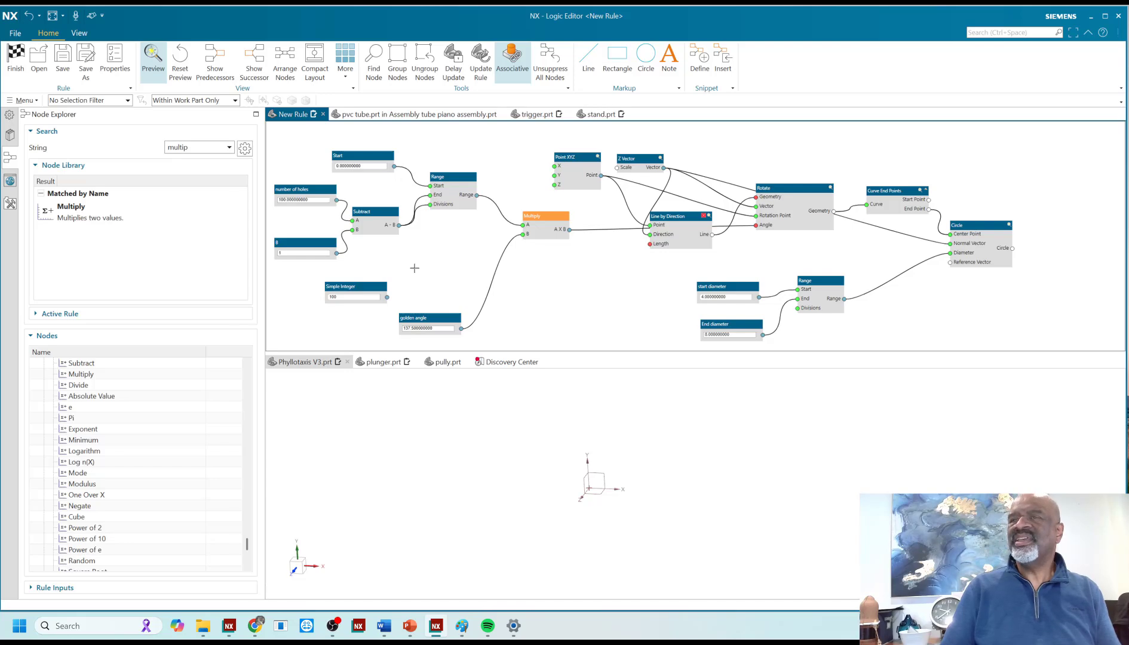
- Find the Square Root node among the basic math nodes and place it below Multiply
{"action": "double_click", "coordinate": [189, 147]}
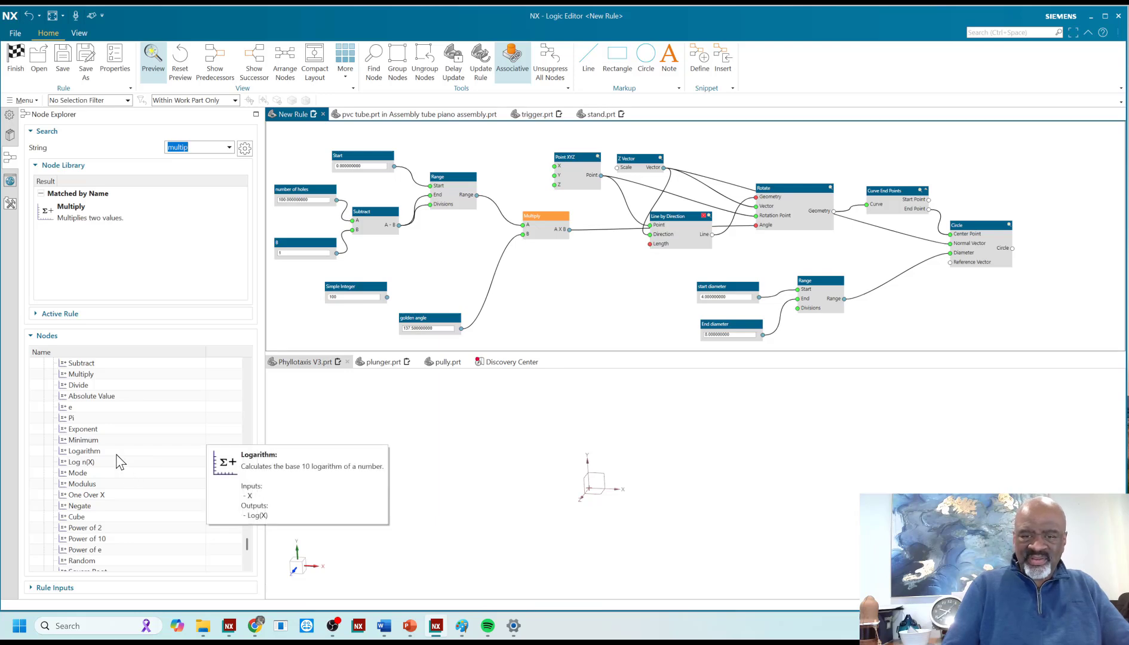
{"action": "scroll", "coordinate": [116, 457], "scroll_direction": "down", "scroll_amount": 1}
{"action": "scroll", "coordinate": [116, 454], "scroll_direction": "up", "scroll_amount": 2}
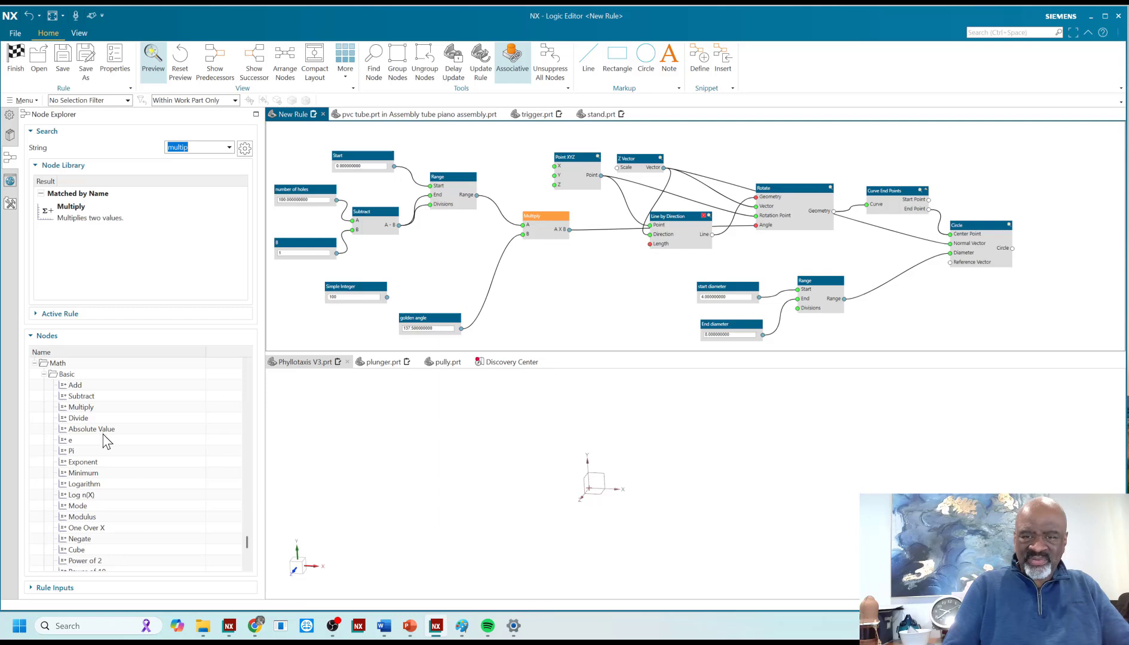
{"action": "scroll", "coordinate": [104, 439], "scroll_direction": "down", "scroll_amount": 1}
{"action": "scroll", "coordinate": [102, 439], "scroll_direction": "down", "scroll_amount": 3}
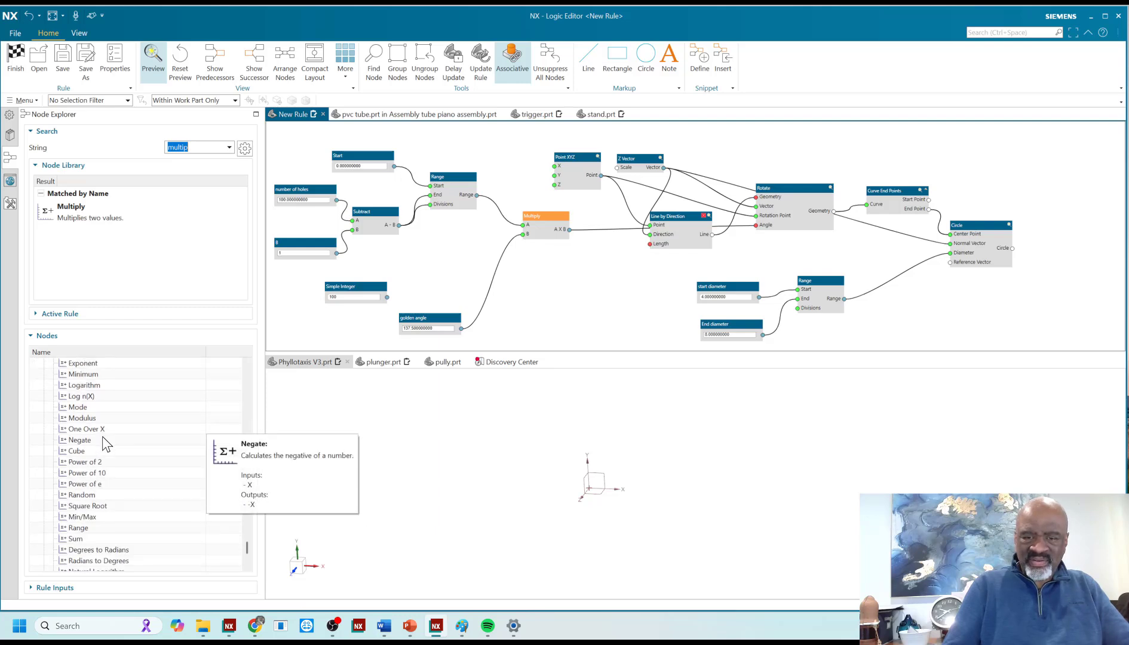
{"action": "scroll", "coordinate": [102, 435], "scroll_direction": "down", "scroll_amount": 2}
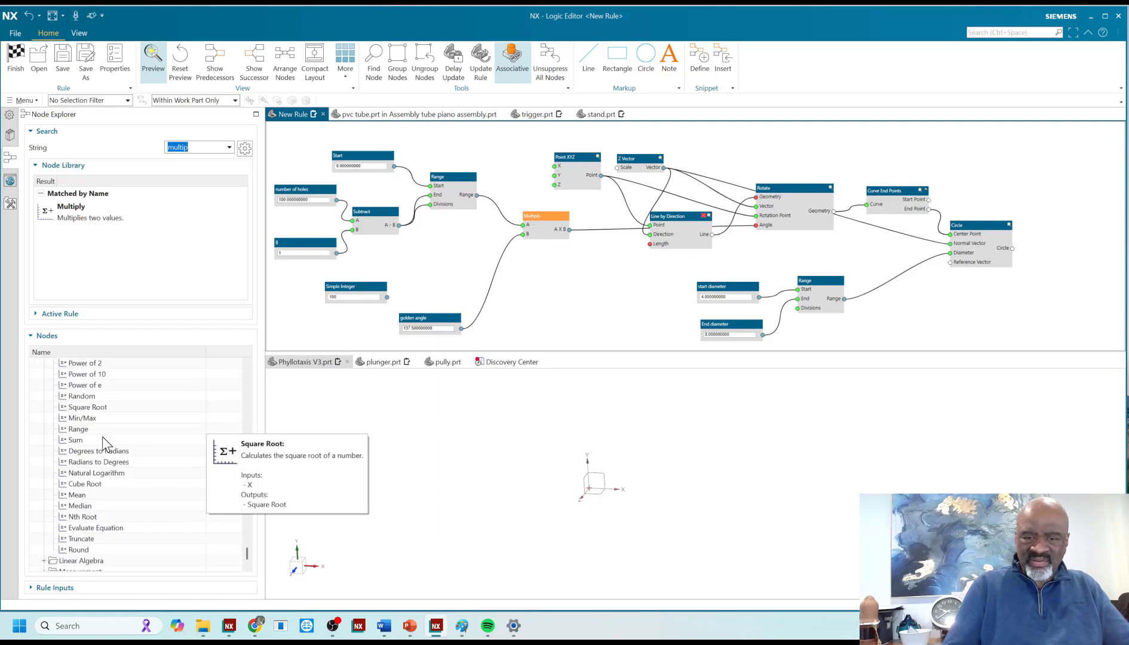
{"action": "double_click", "coordinate": [87, 409]}
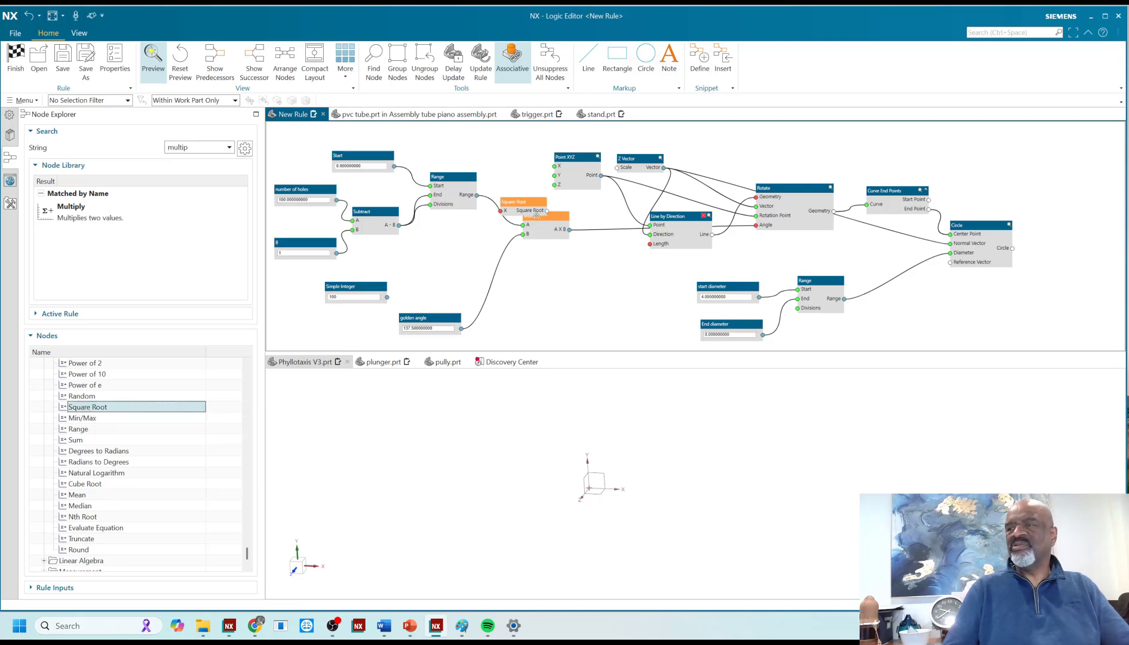
{"action": "left_click_drag", "start_coordinate": [524, 204], "coordinate": [546, 285]}
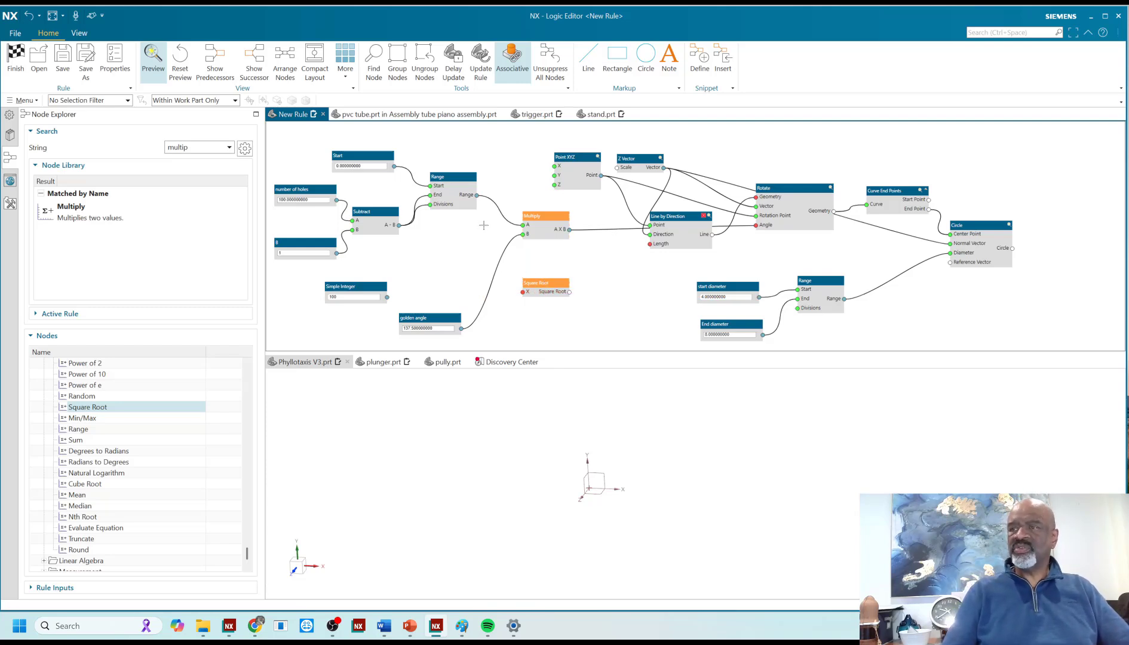
- Connect the Range output to Square Root's X input and adjust the Square Root node's position below Multiply
{"action": "mouse_move", "coordinate": [481, 200]}
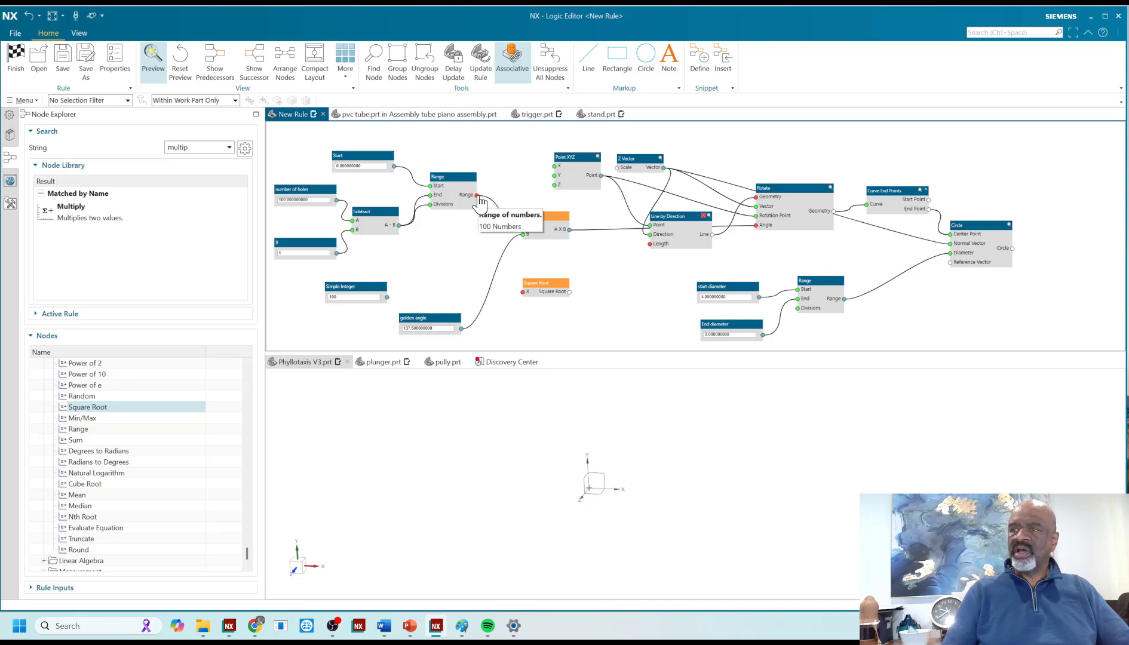
{"action": "left_click", "coordinate": [527, 320]}
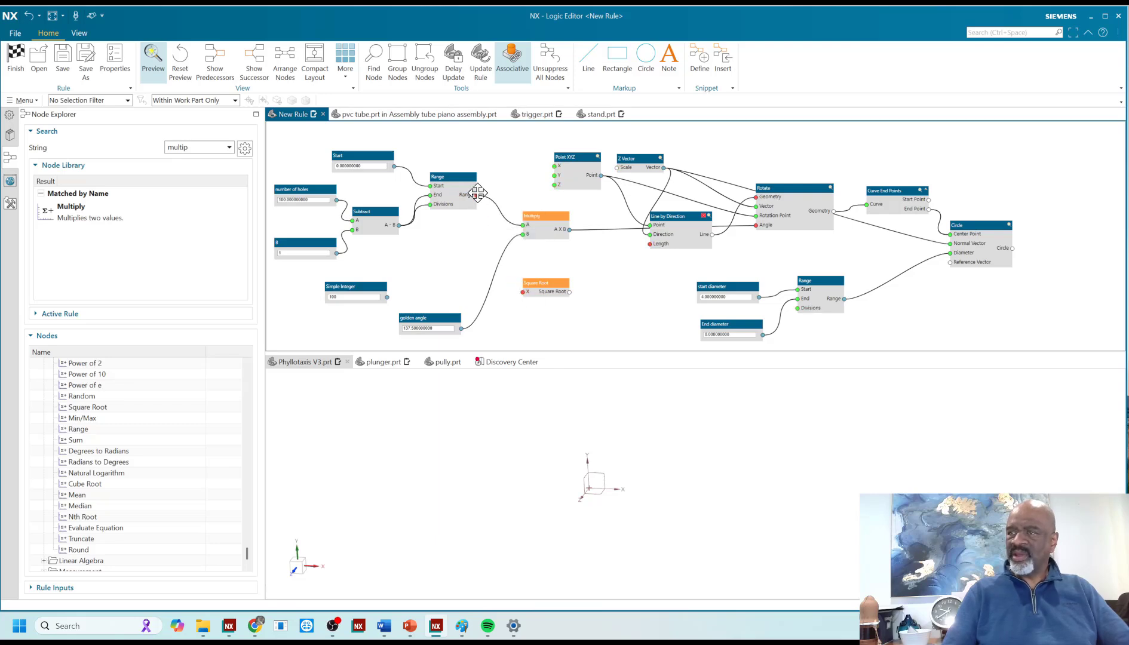
{"action": "left_click_drag", "start_coordinate": [477, 196], "coordinate": [560, 265]}
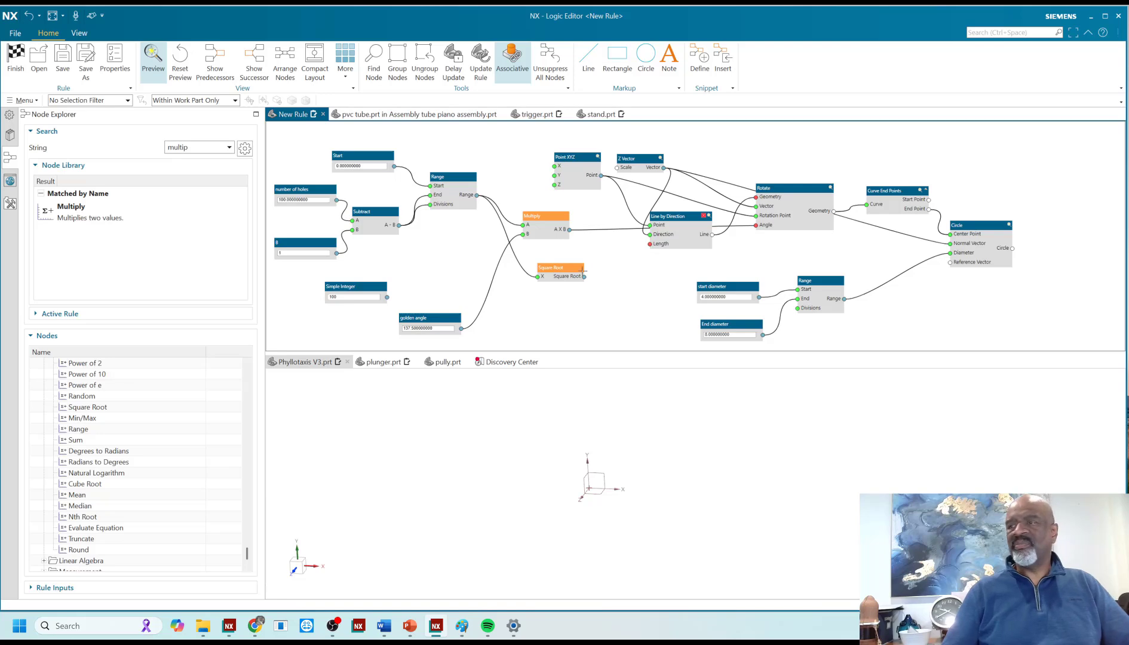
{"action": "left_click_drag", "start_coordinate": [559, 267], "coordinate": [551, 267]}
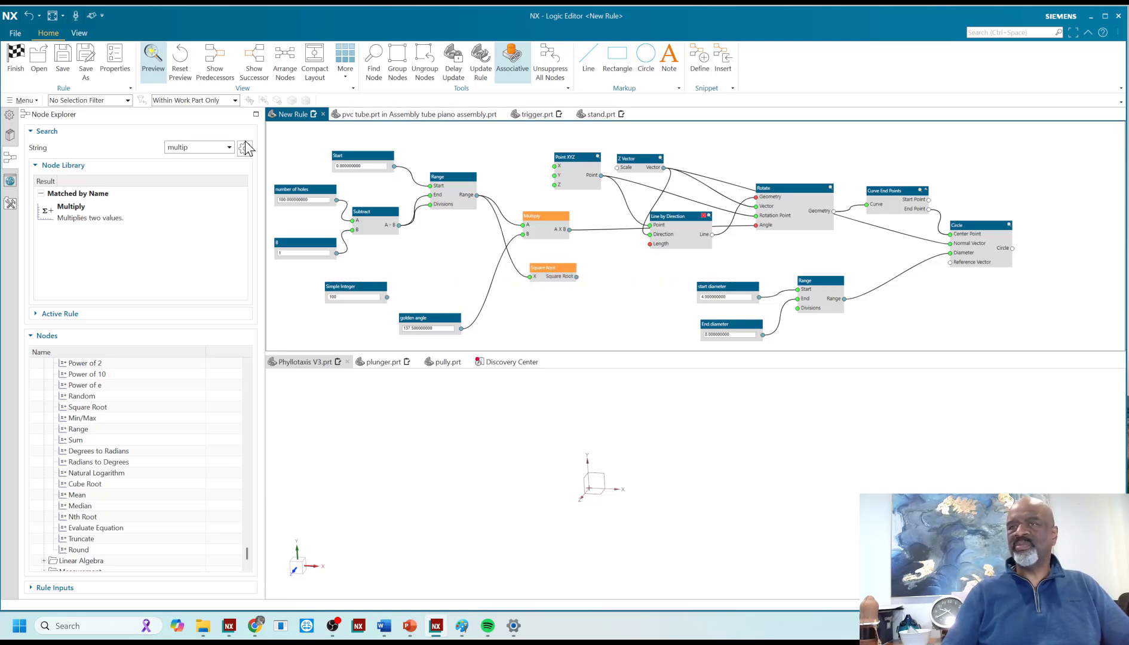
- Search the node library for "add", place an Add node beside Square Root and connect the Square Root output to its A input
{"action": "double_click", "coordinate": [204, 147]}
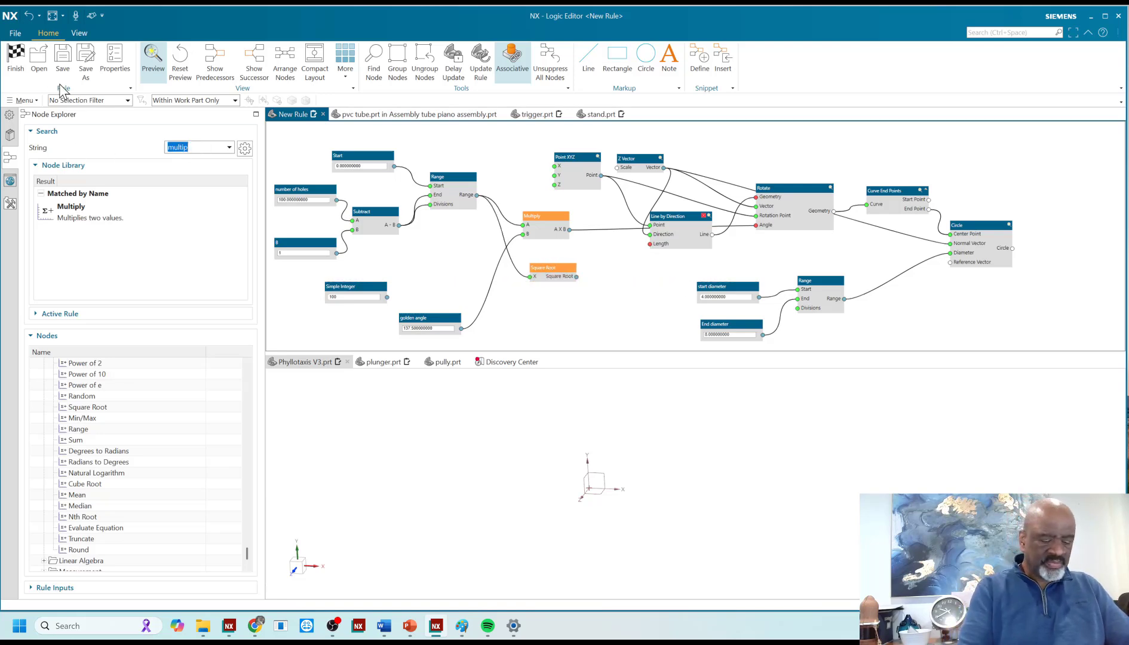
{"action": "type", "text": "add"}
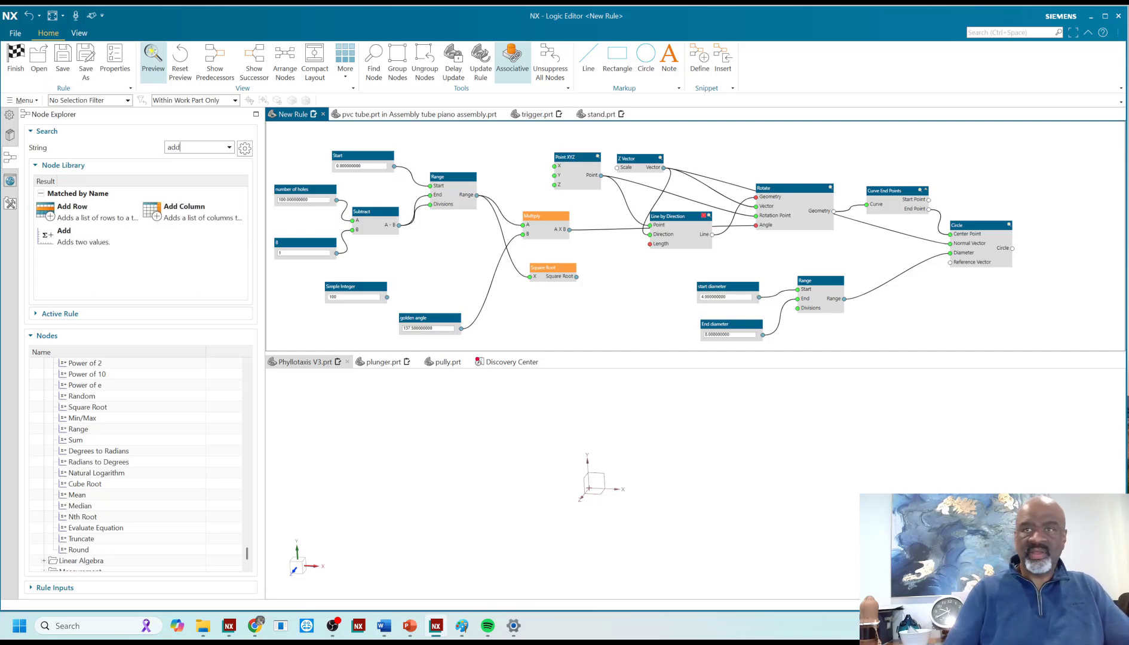
{"action": "double_click", "coordinate": [65, 238]}
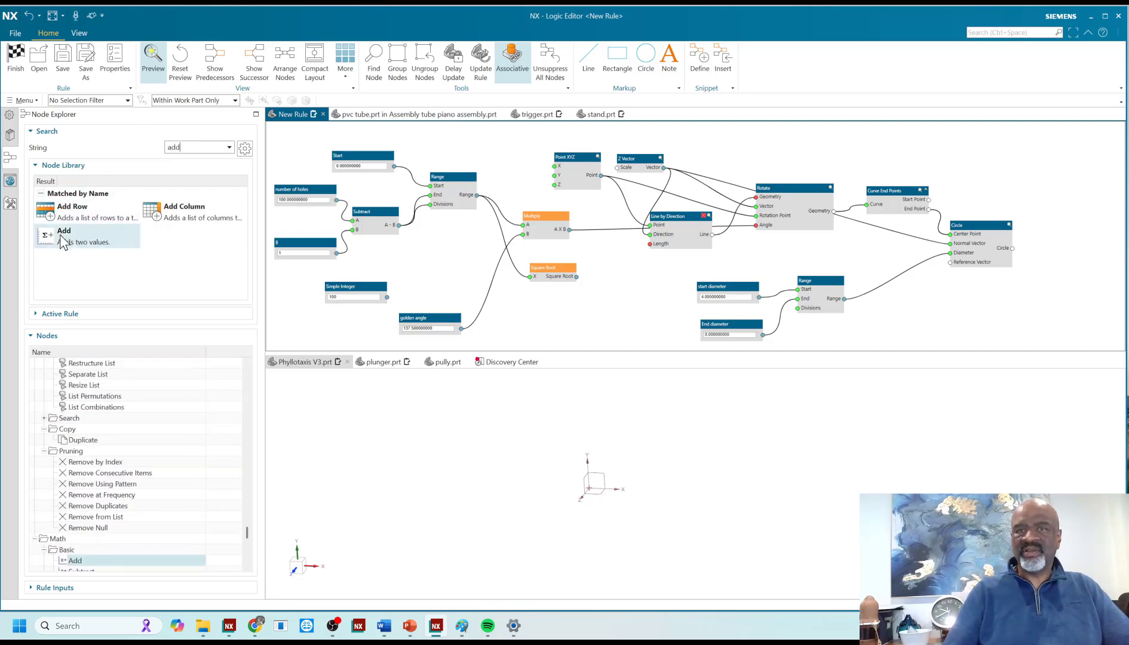
{"action": "left_click_drag", "start_coordinate": [521, 216], "coordinate": [608, 288]}
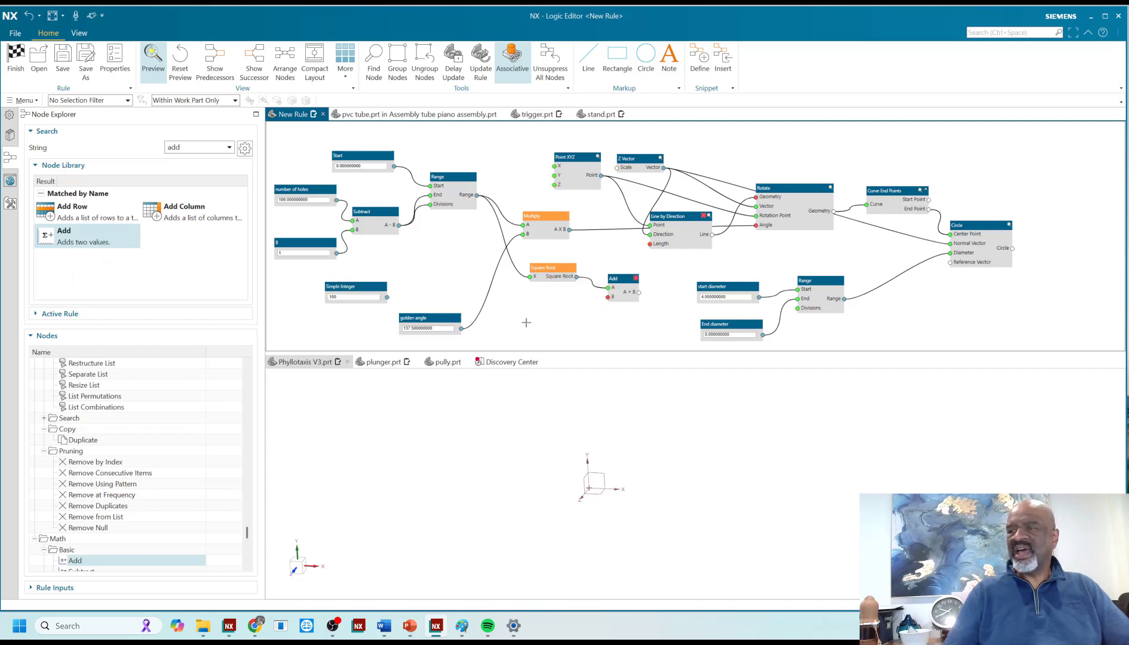
- Create an input node for Add's B, place it below Square Root and try to set its value to .001
{"action": "right_click", "coordinate": [608, 297]}
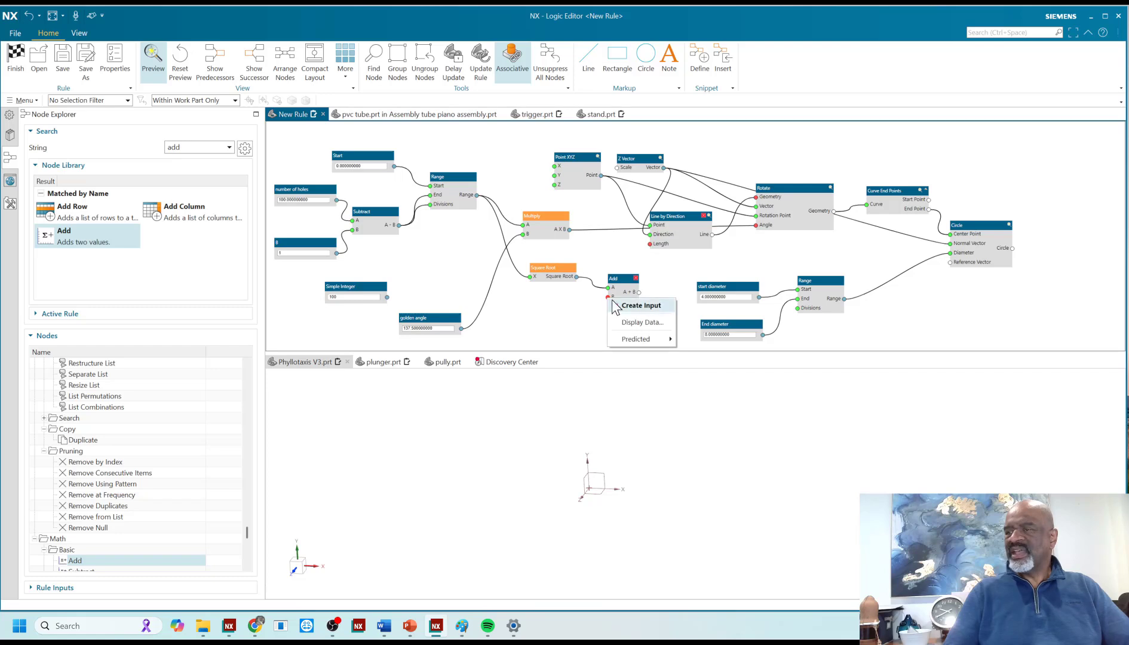
{"action": "left_click", "coordinate": [616, 306]}
{"action": "left_click_drag", "start_coordinate": [529, 292], "coordinate": [537, 312]}
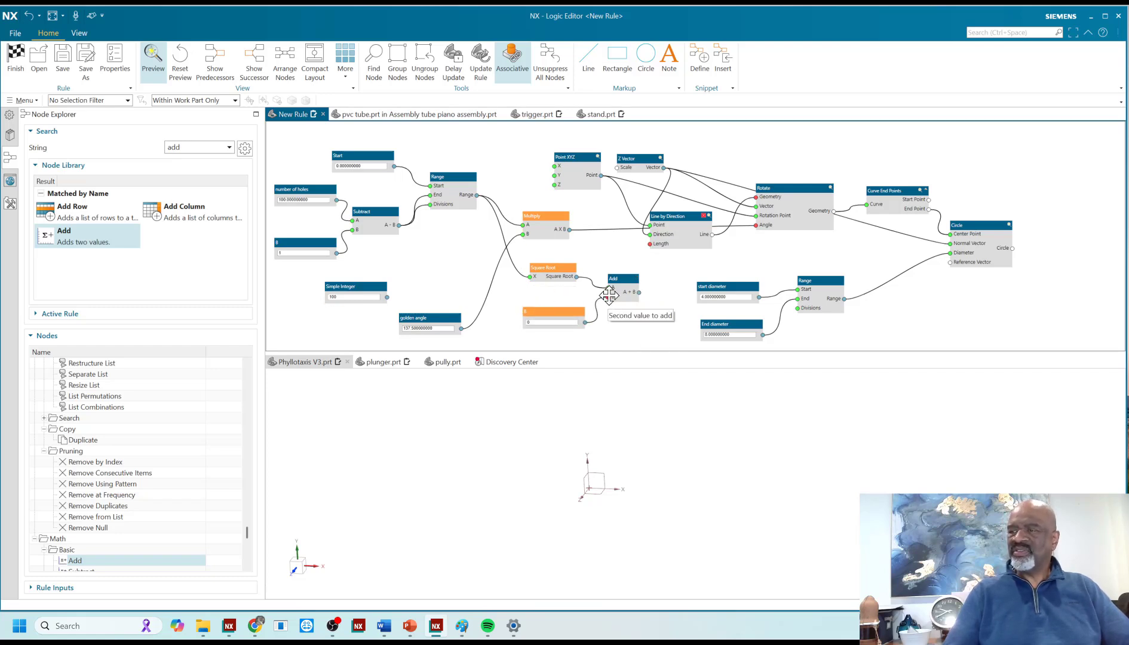
{"action": "double_click", "coordinate": [535, 322]}
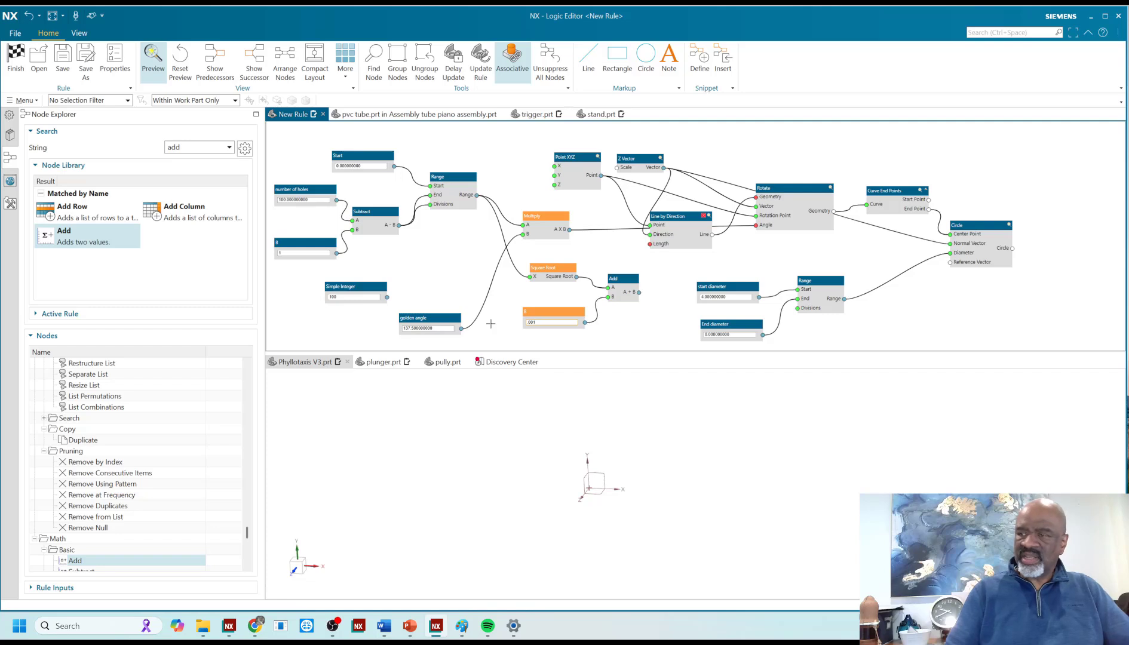
{"action": "key", "text": "Return"}
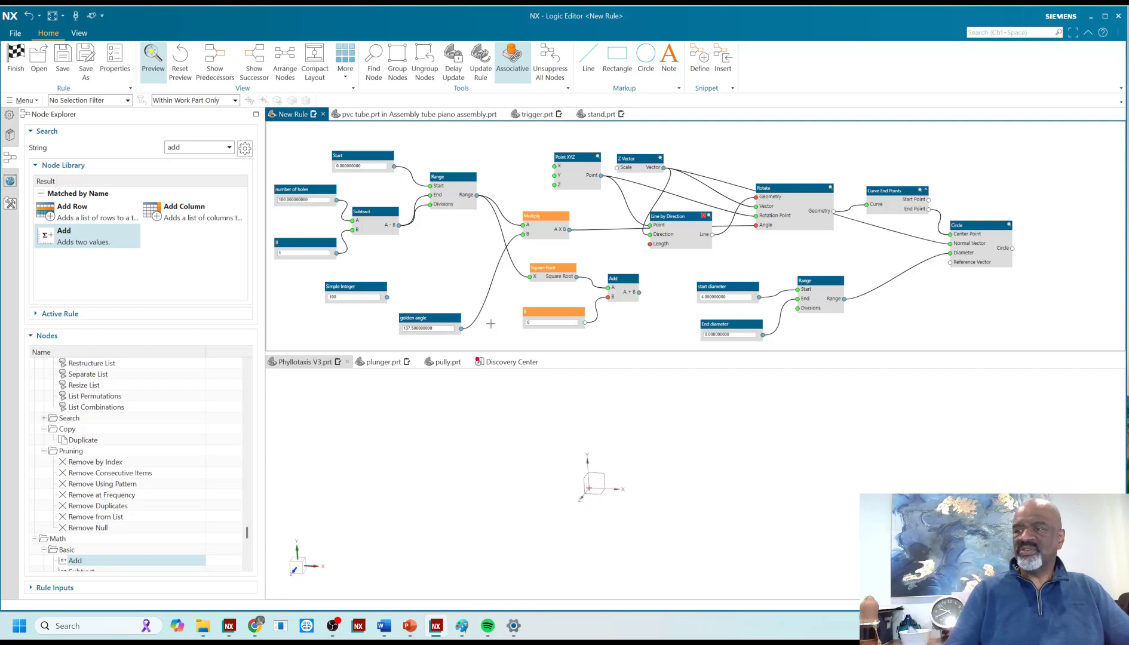
- Search the node library for "number", place a Number node below the Square Root node and delete the old B input node
{"action": "left_click_drag", "start_coordinate": [198, 148], "coordinate": [153, 148]}
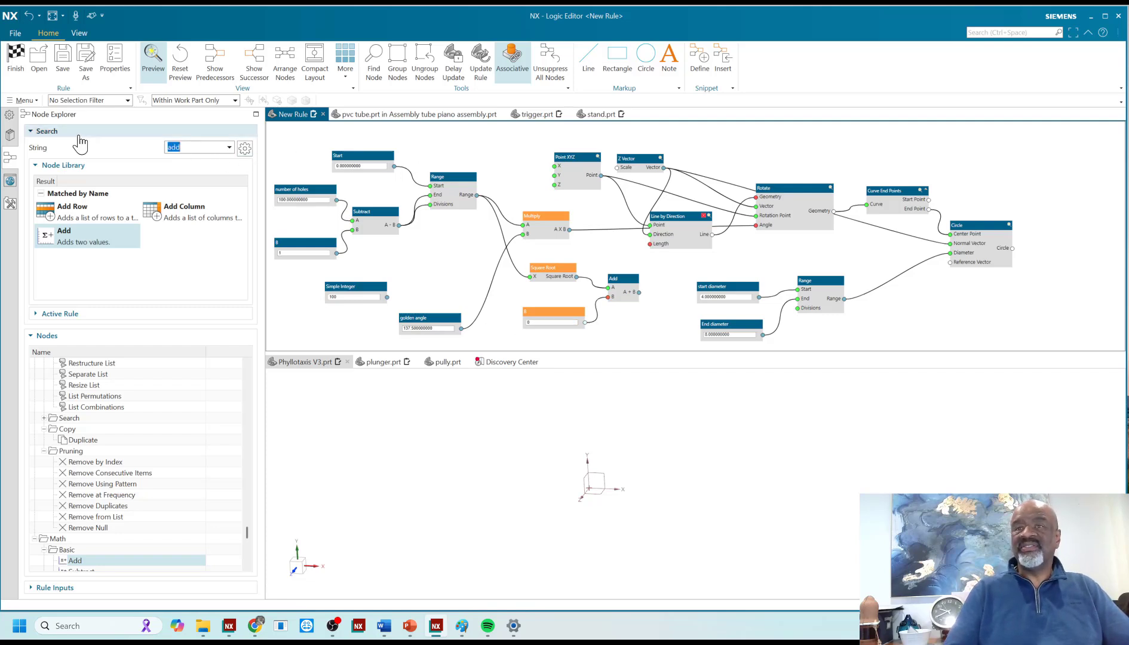
{"action": "type", "text": "number"}
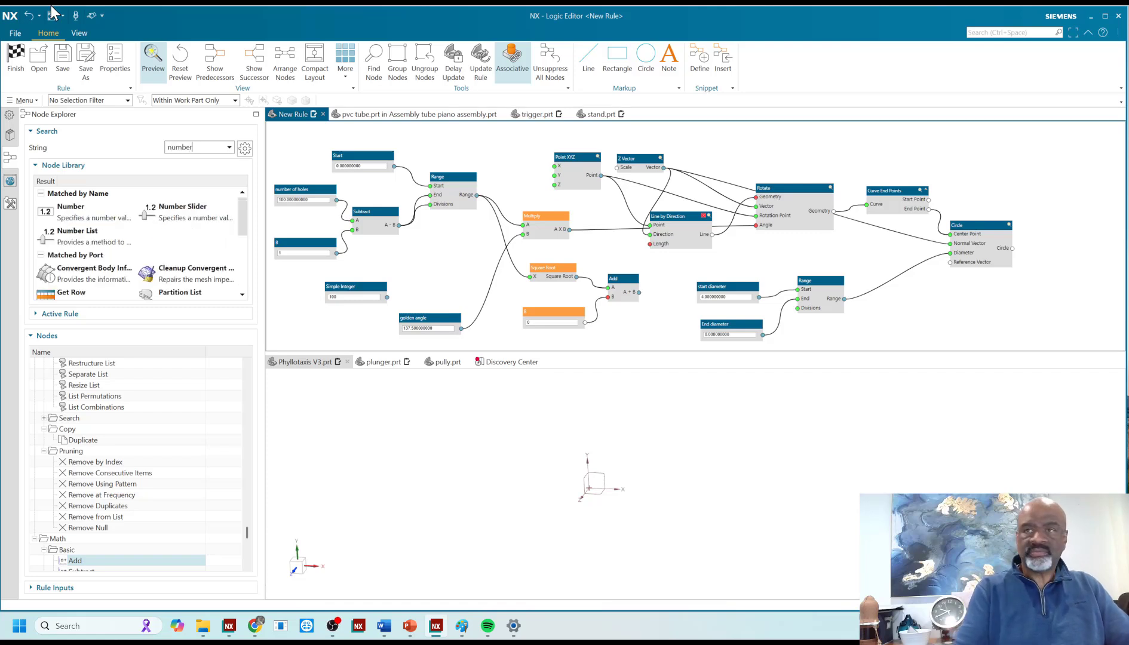
{"action": "left_click_drag", "start_coordinate": [71, 209], "coordinate": [542, 309]}
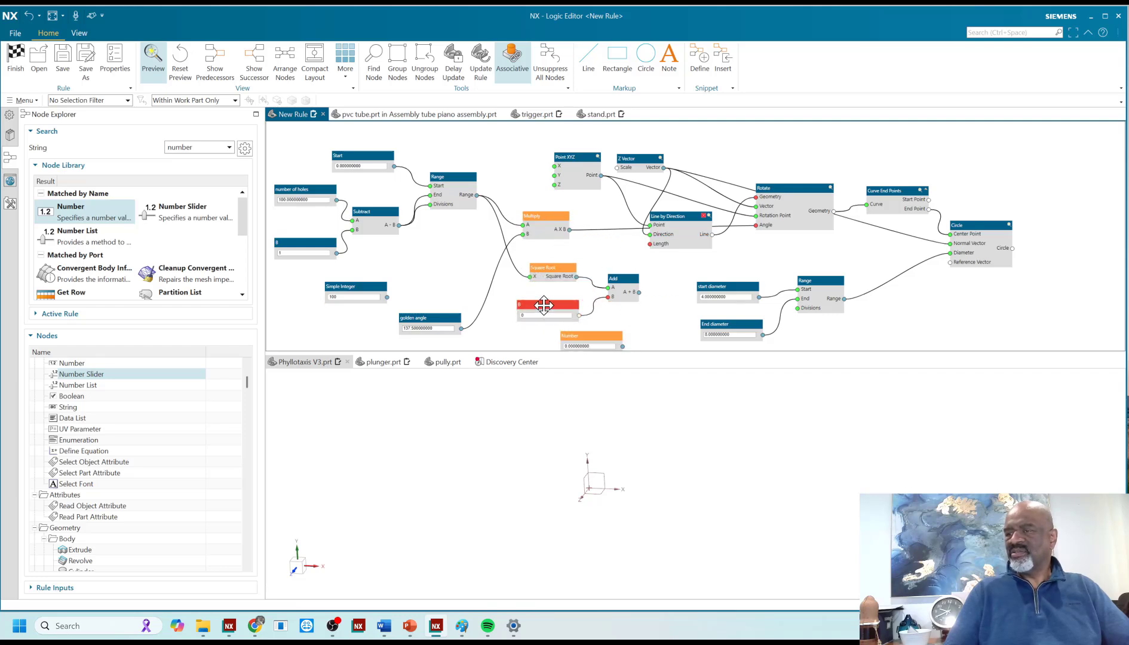
{"action": "right_click", "coordinate": [544, 307]}
{"action": "left_click", "coordinate": [566, 396]}
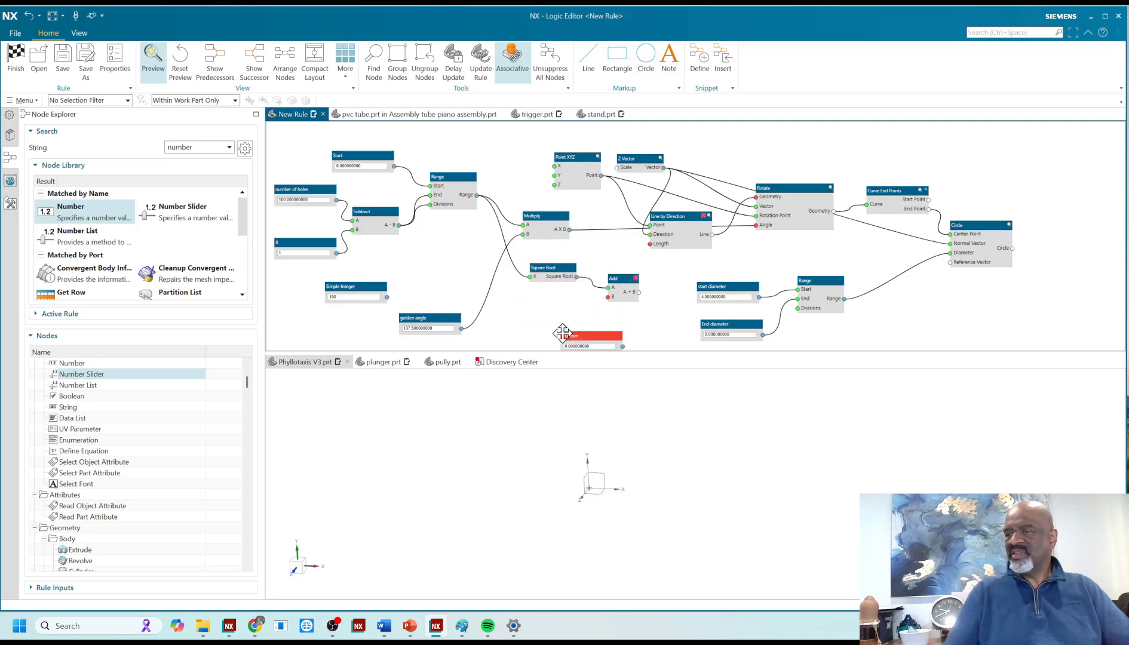
- Position the Number node under Square Root, set its value to .001 and connect it to Add's B input
{"action": "left_click_drag", "start_coordinate": [529, 304], "coordinate": [447, 321]}
{"action": "key", "text": "BackSpace"}
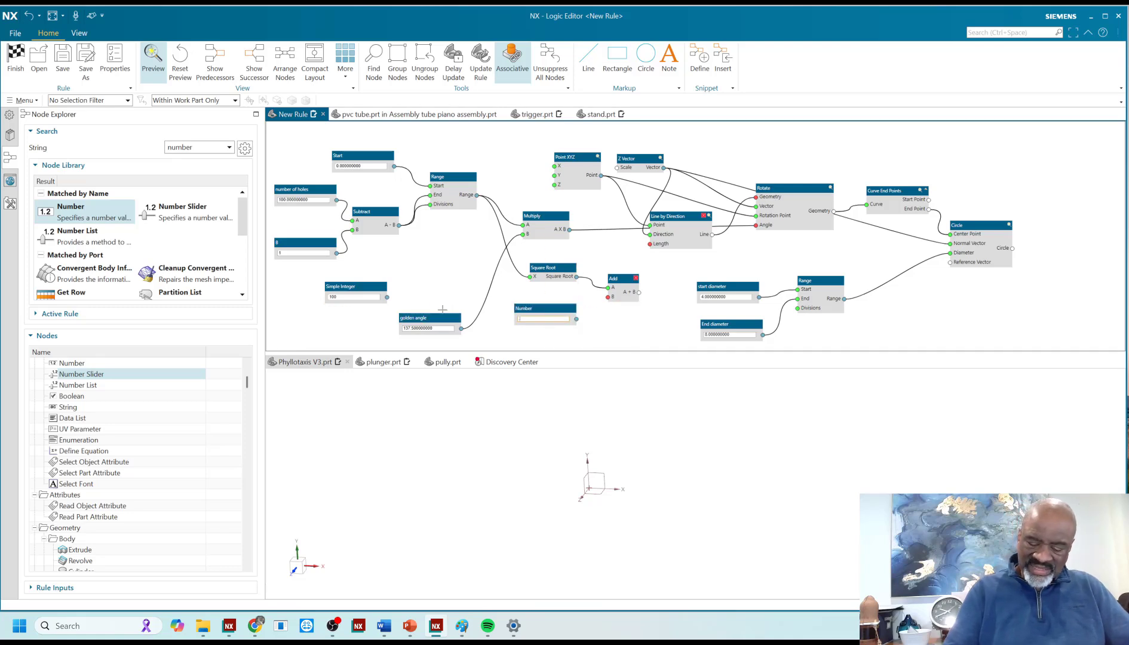
{"action": "type", "text": ".001"}
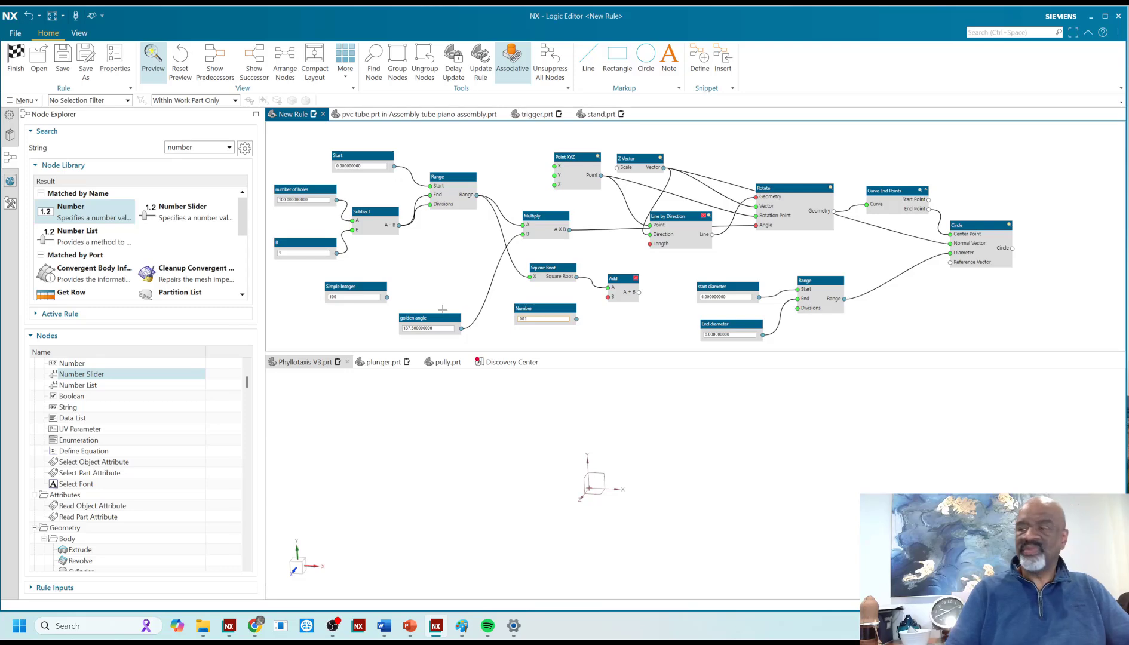
{"action": "key", "text": "Return"}
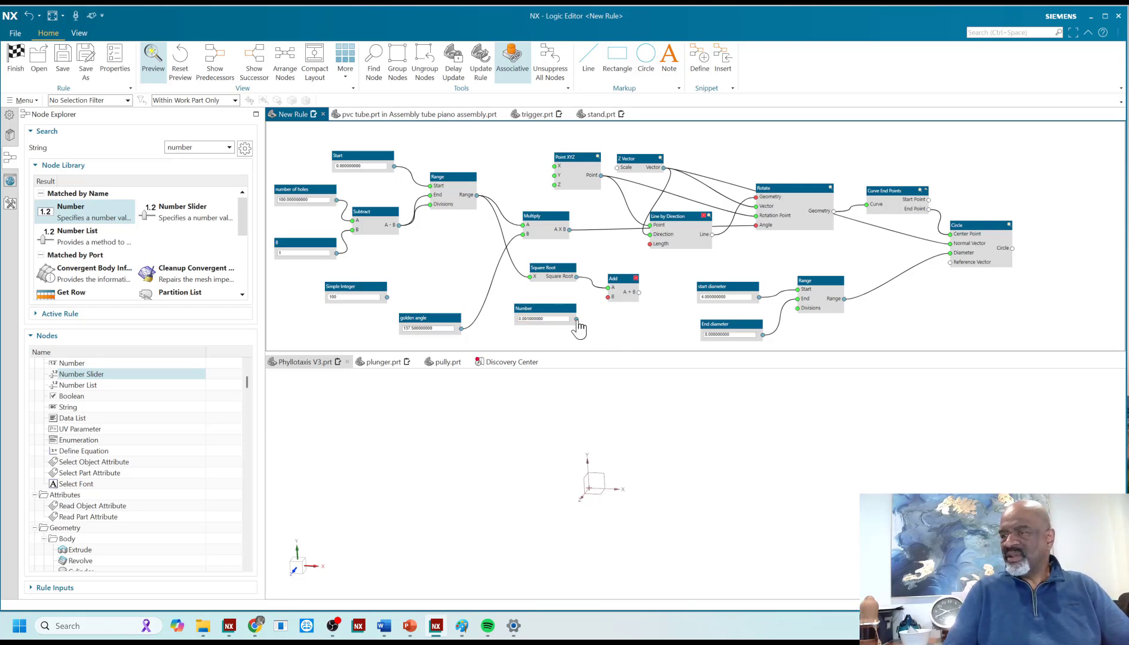
{"action": "left_click_drag", "start_coordinate": [576, 320], "coordinate": [608, 296]}
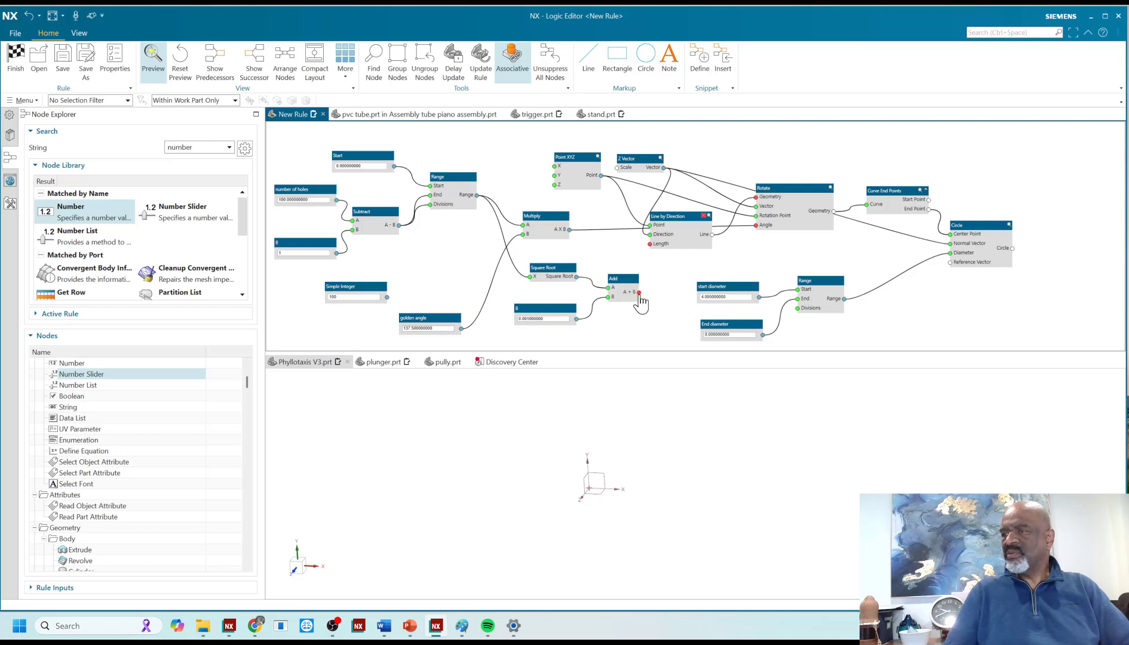
- Connect Add's output to Line by Direction's Length and Subtract's output to the Divisions input of the diameter Range
{"action": "left_click_drag", "start_coordinate": [639, 294], "coordinate": [650, 244]}
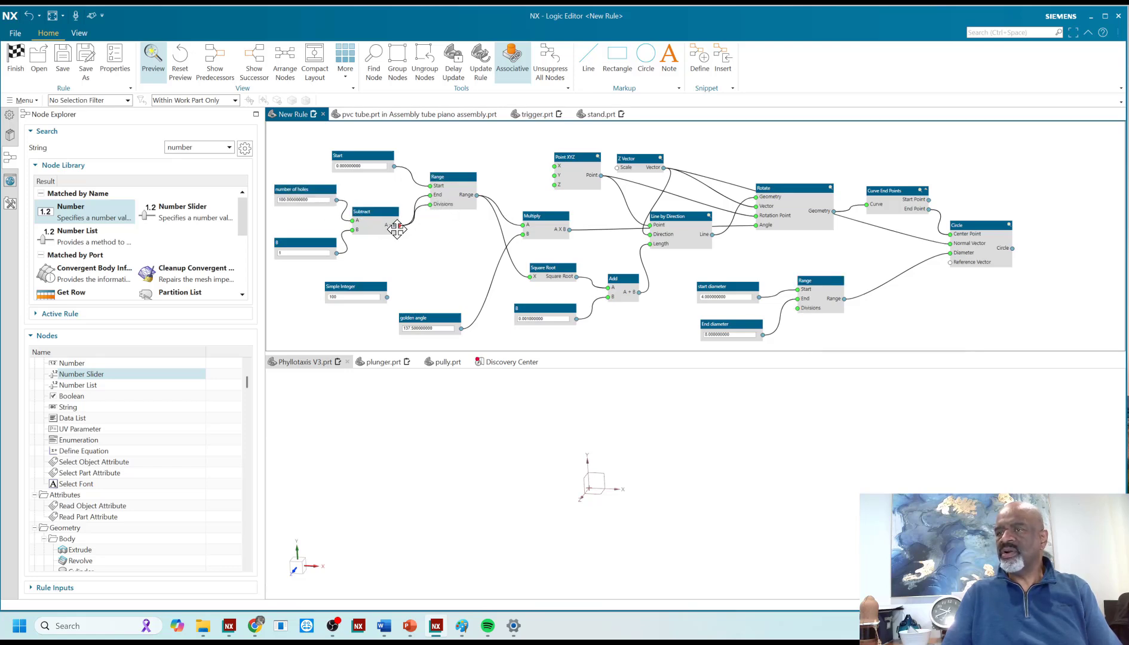
{"action": "left_click_drag", "start_coordinate": [399, 226], "coordinate": [798, 309]}
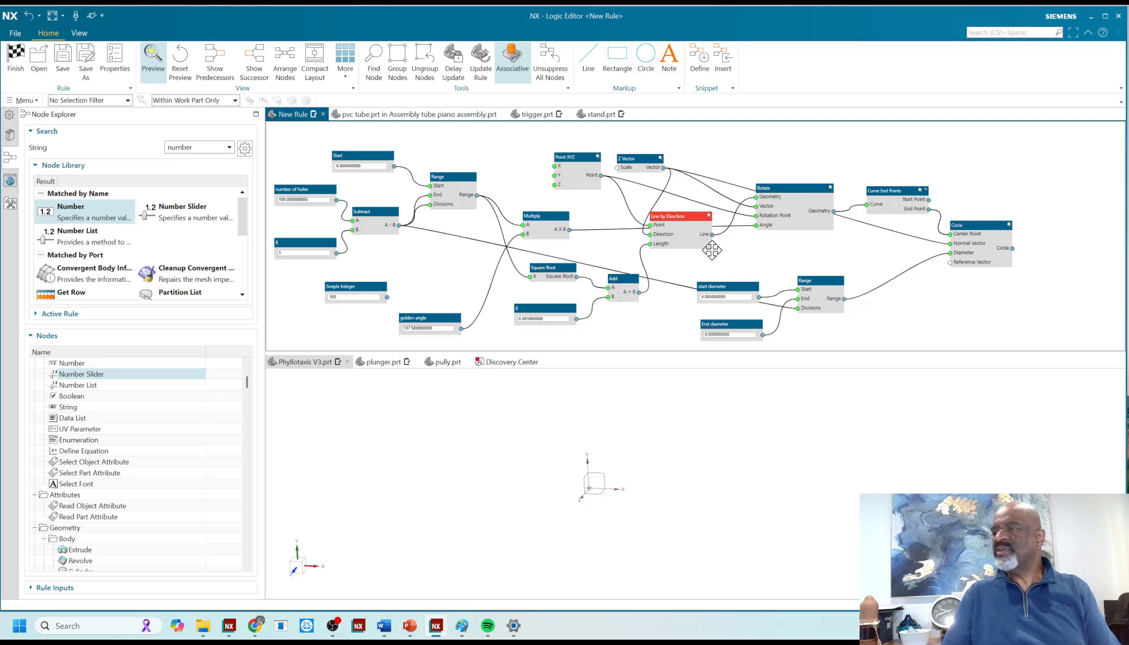
- Add an Output node to the Line port of the Line by Direction node
{"action": "right_click", "coordinate": [711, 234]}
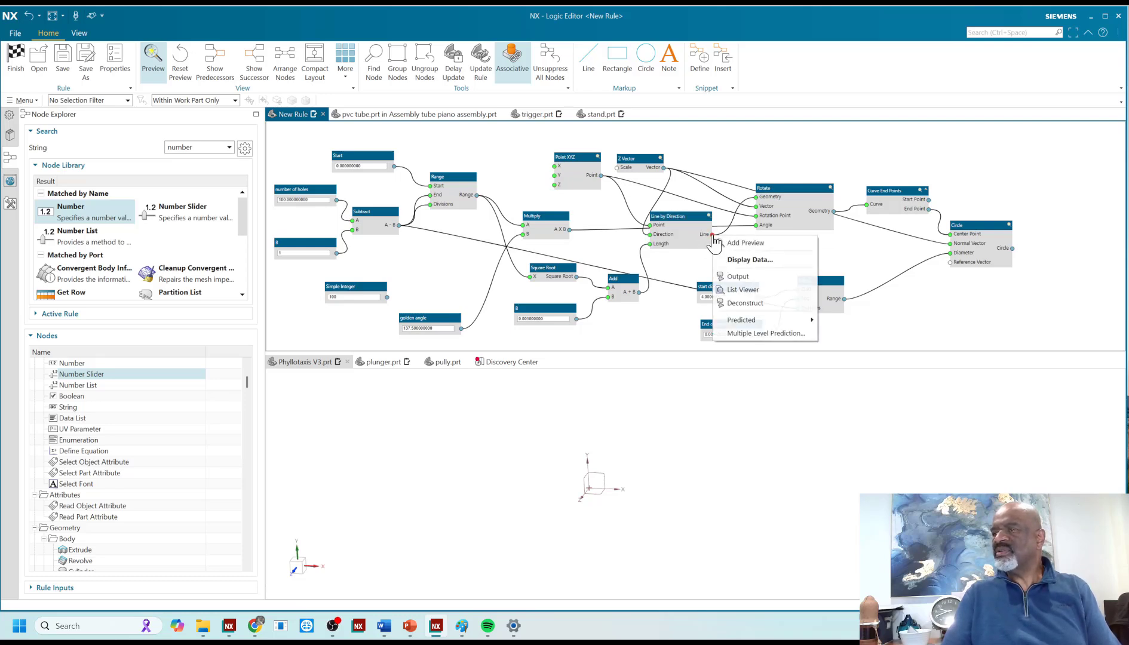
{"action": "left_click", "coordinate": [738, 276]}
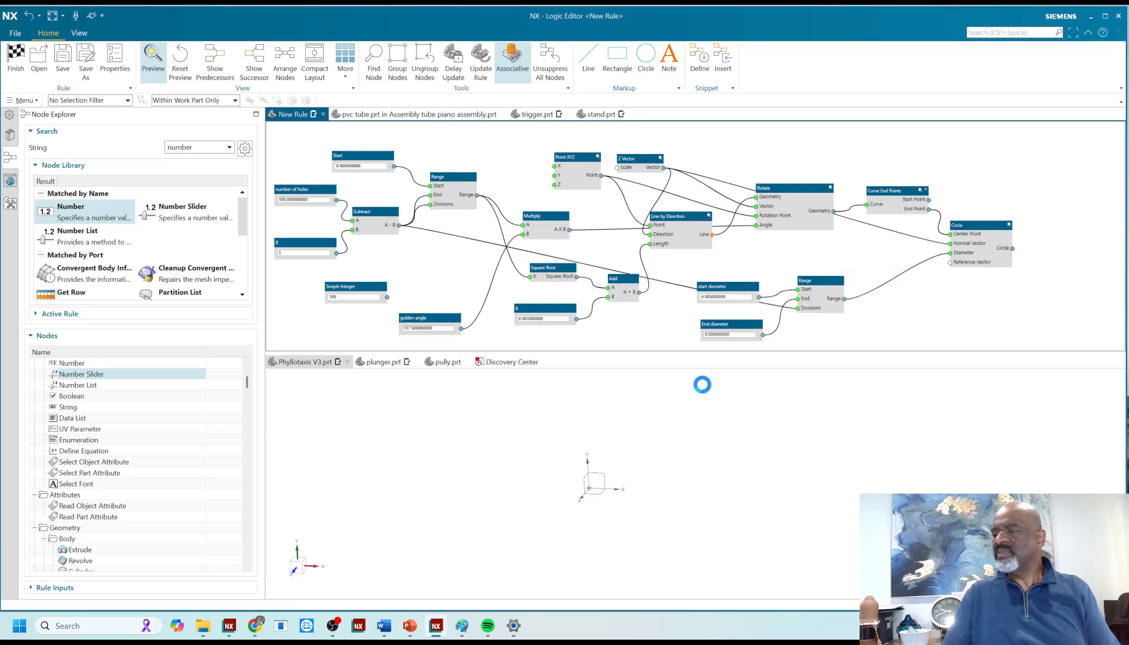
{"action": "middle_click_drag", "start_coordinate": [662, 456], "coordinate": [615, 466]}
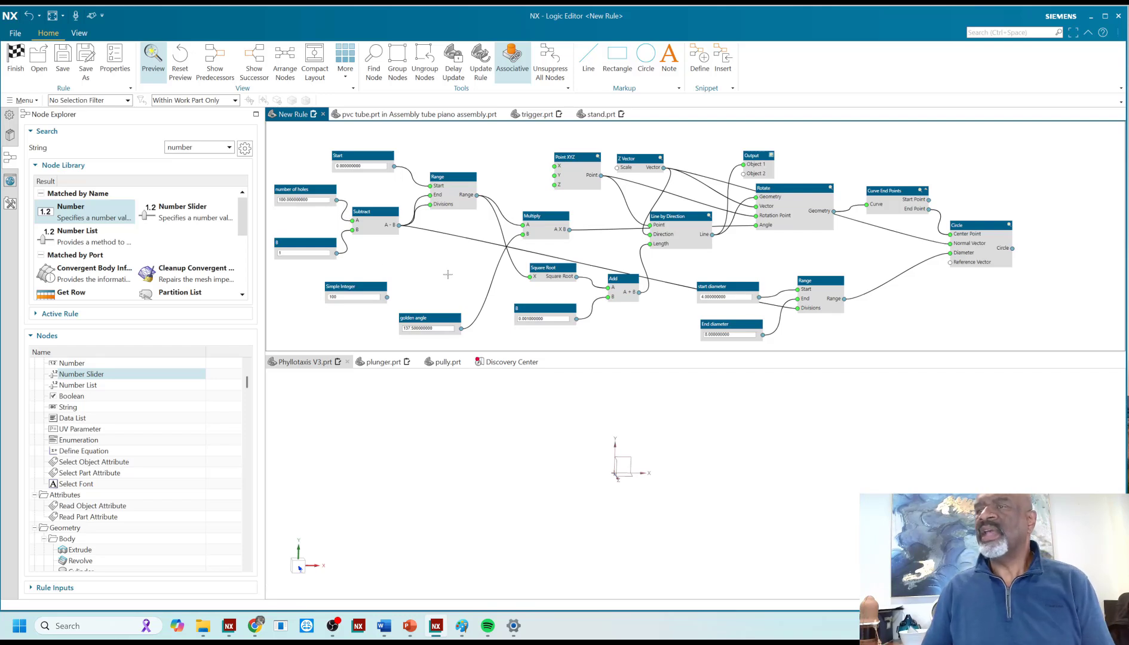
- Display and review the data lists of the index Range output and the Multiply output
{"action": "right_click", "coordinate": [478, 195]}
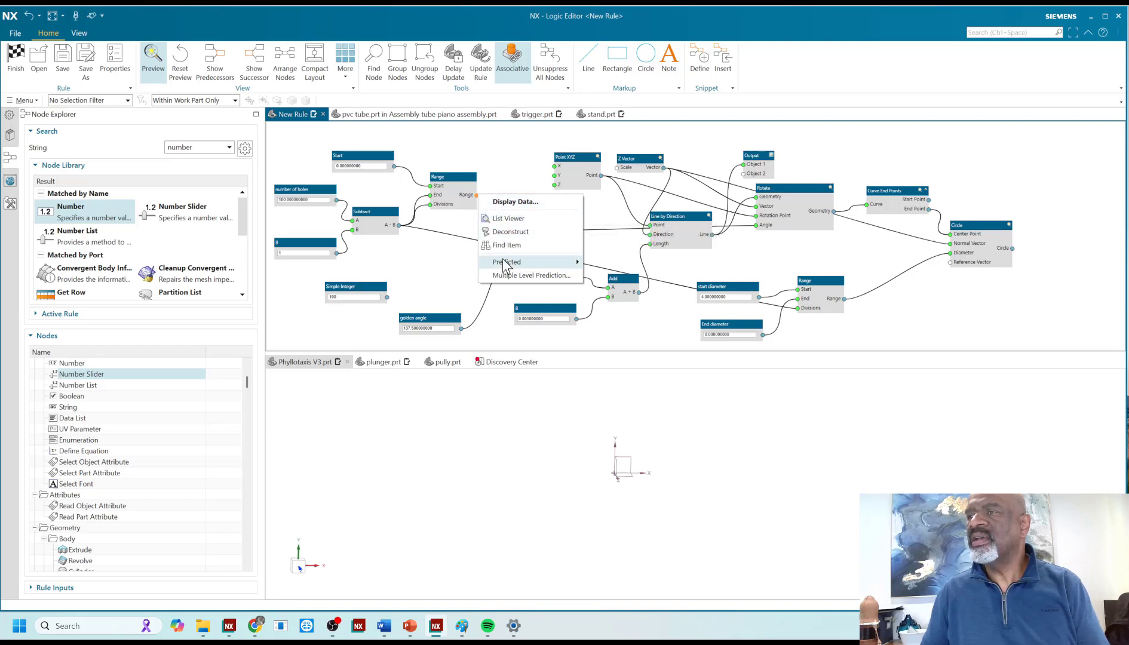
{"action": "left_click", "coordinate": [511, 203]}
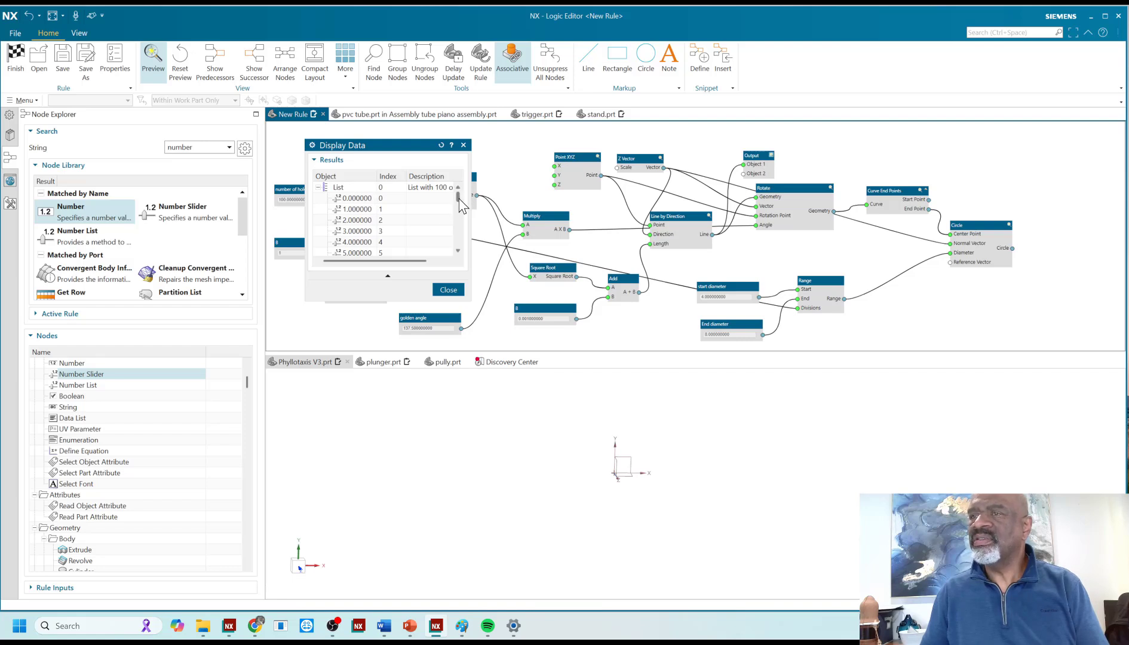
{"action": "scroll", "coordinate": [458, 235], "scroll_direction": "down", "scroll_amount": 8}
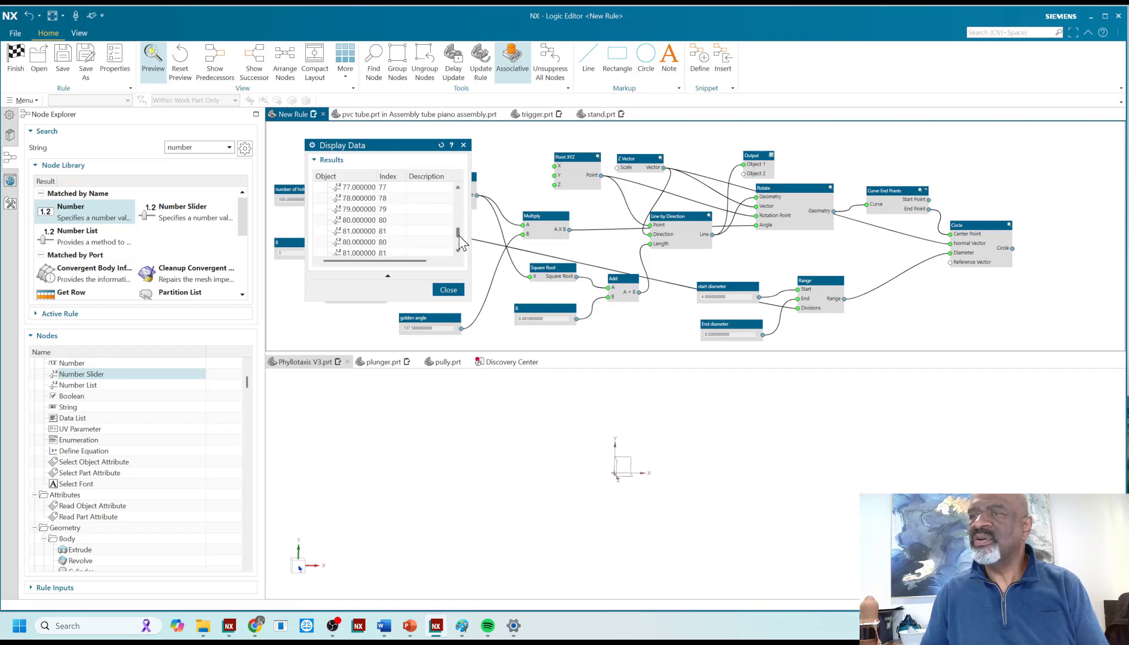
{"action": "left_click", "coordinate": [463, 145]}
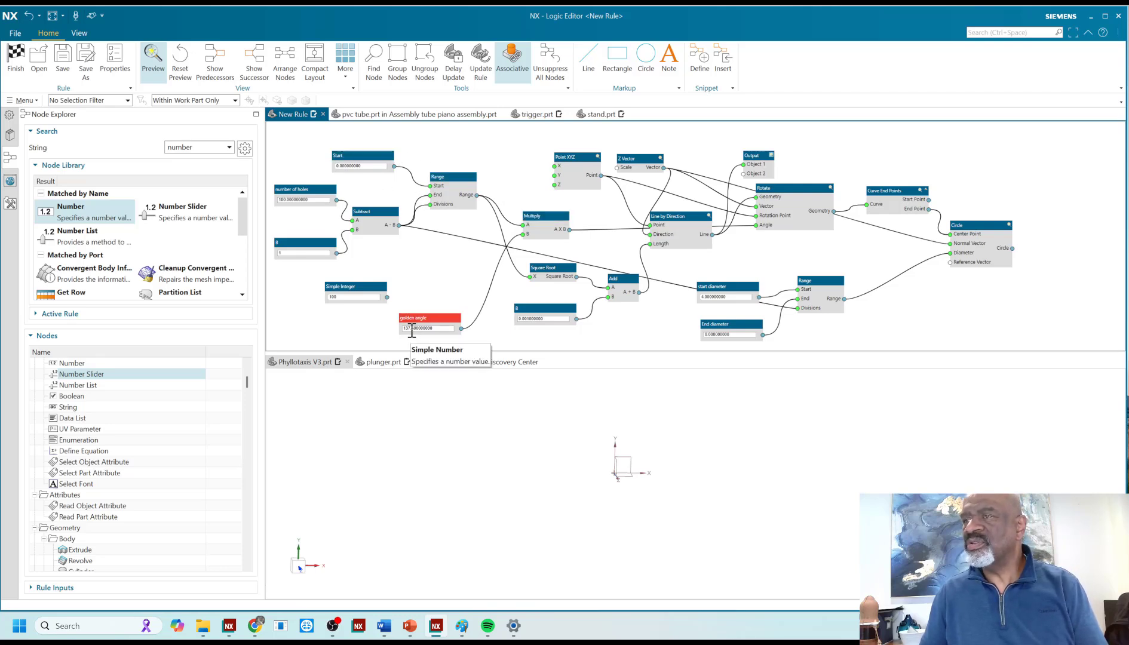
{"action": "right_click", "coordinate": [570, 230]}
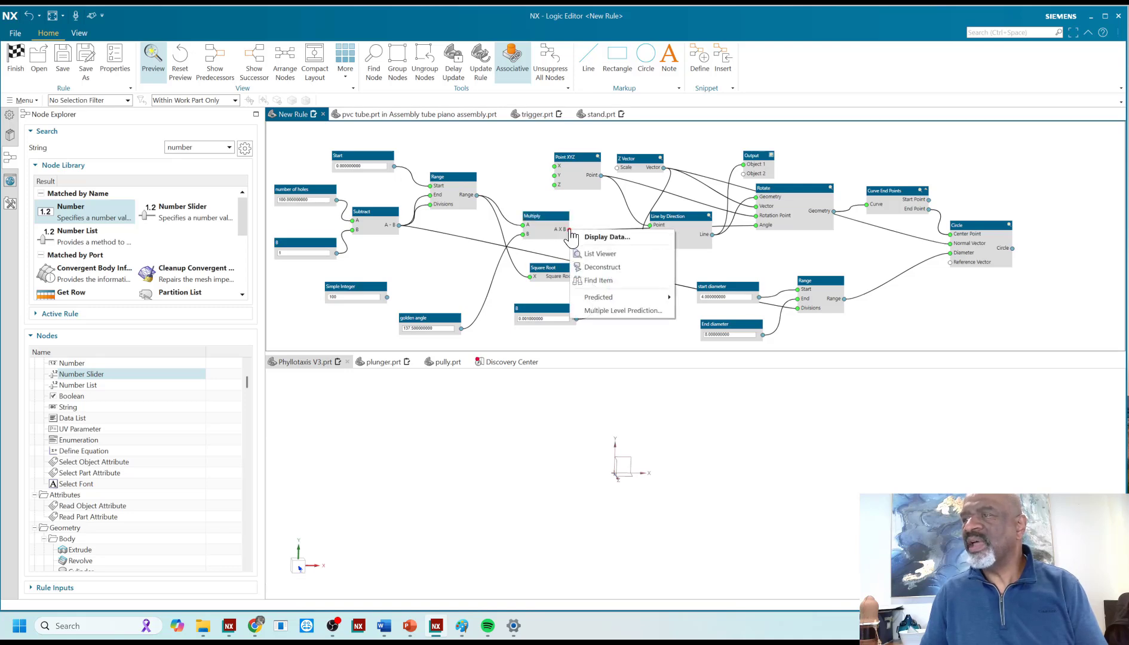
{"action": "left_click", "coordinate": [583, 236]}
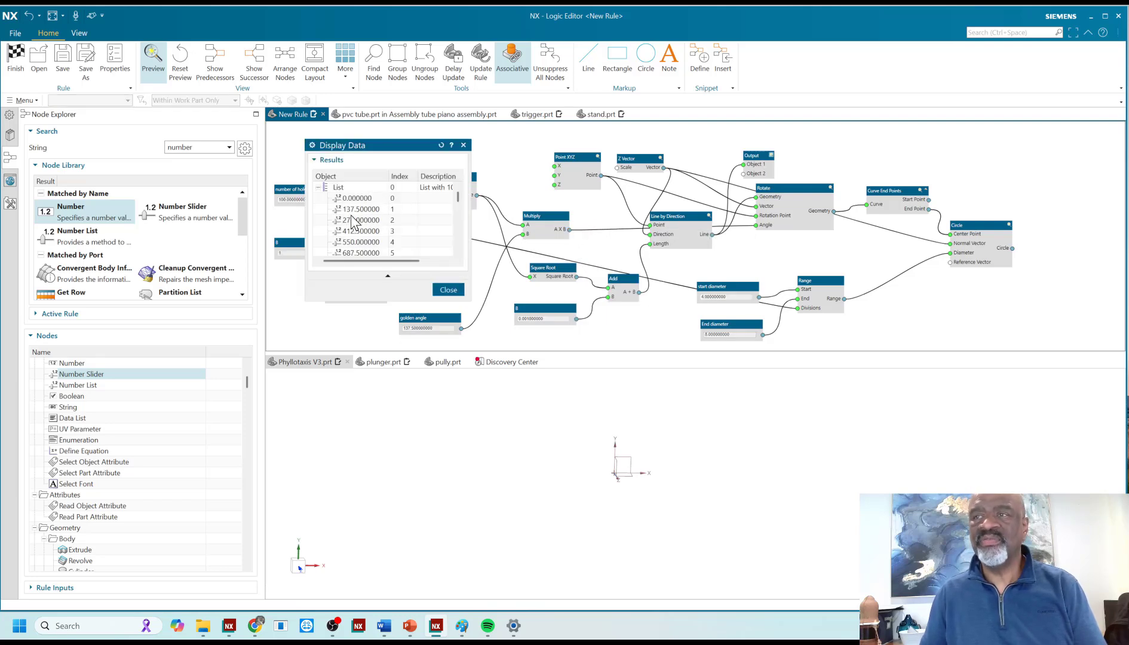
{"action": "left_click", "coordinate": [463, 145]}
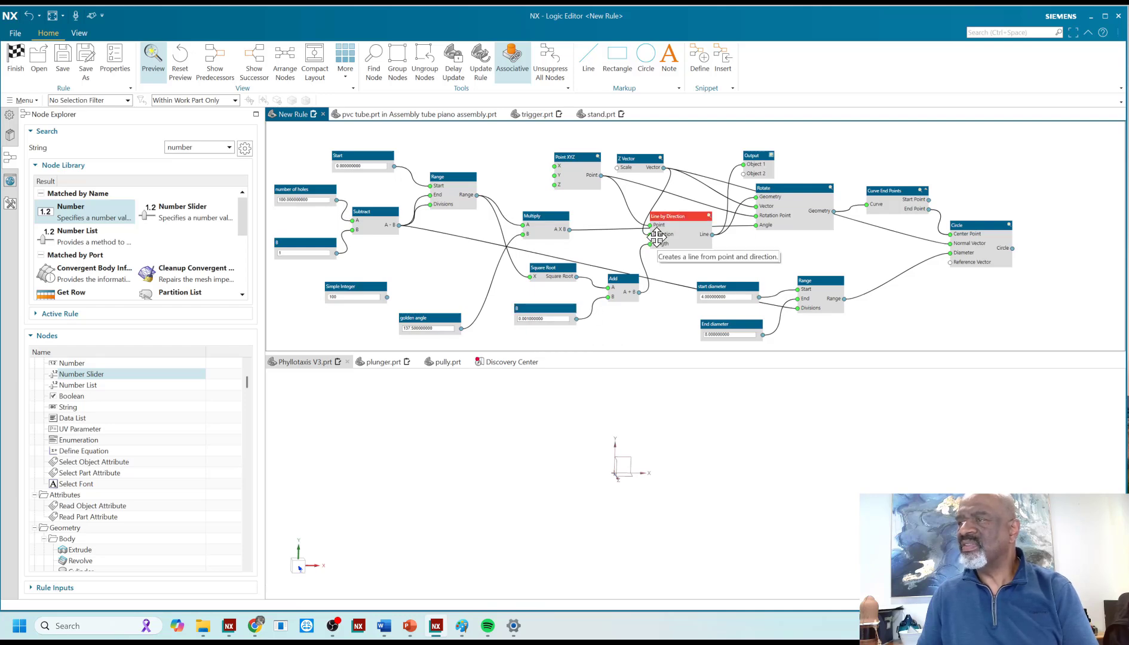
- Display the data list of the Add node's output to check the line lengths
{"action": "right_click", "coordinate": [639, 292]}
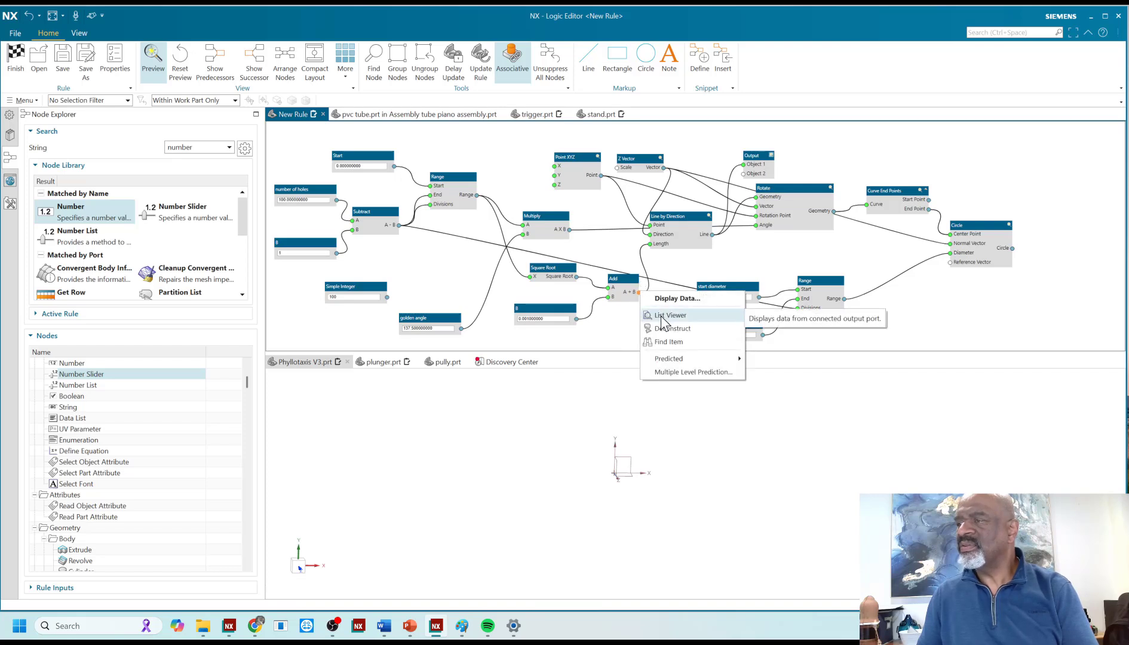
{"action": "left_click", "coordinate": [670, 298]}
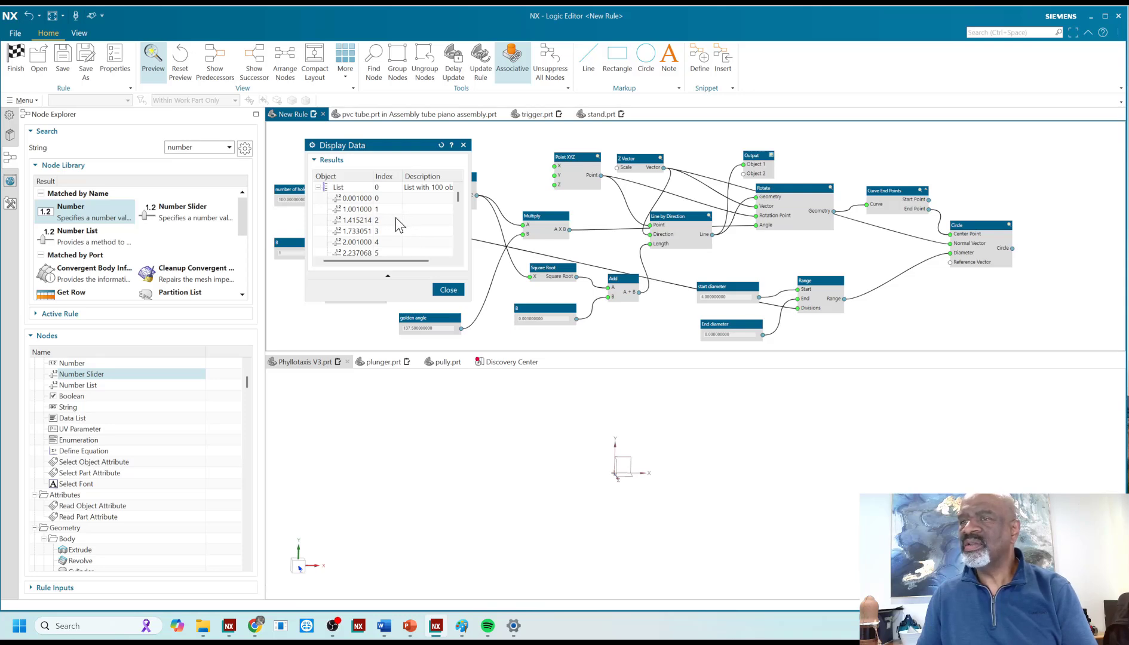
{"action": "left_click", "coordinate": [463, 144]}
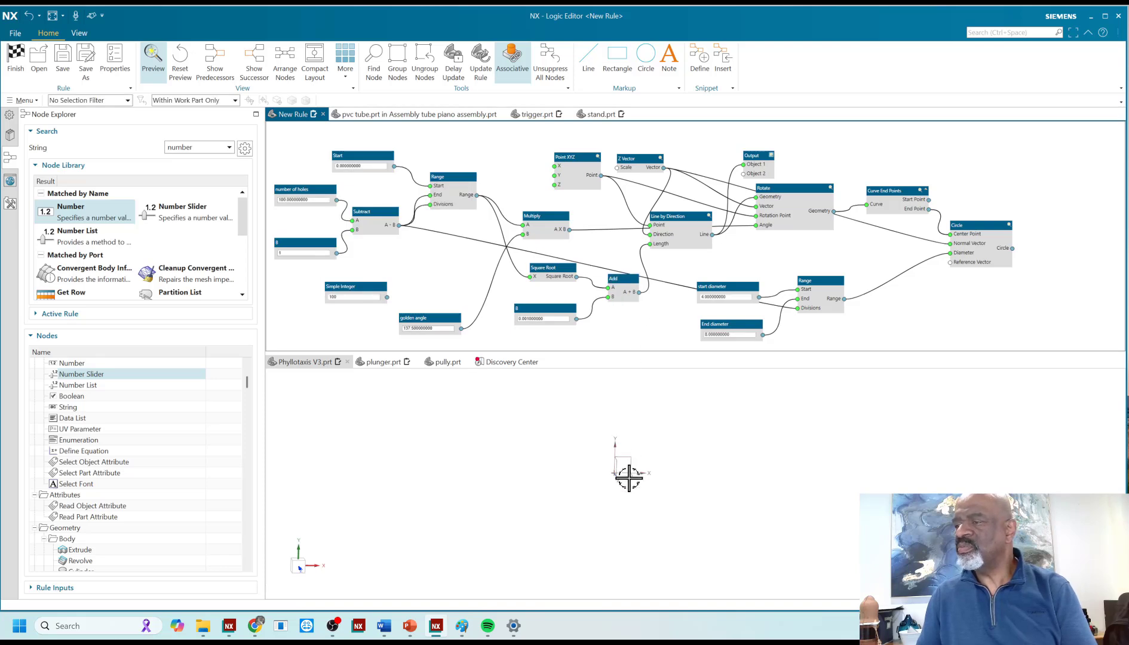
- Fit the model view to the generated lines and check the vector that feeds Line by Direction
{"action": "right_click", "coordinate": [590, 449]}
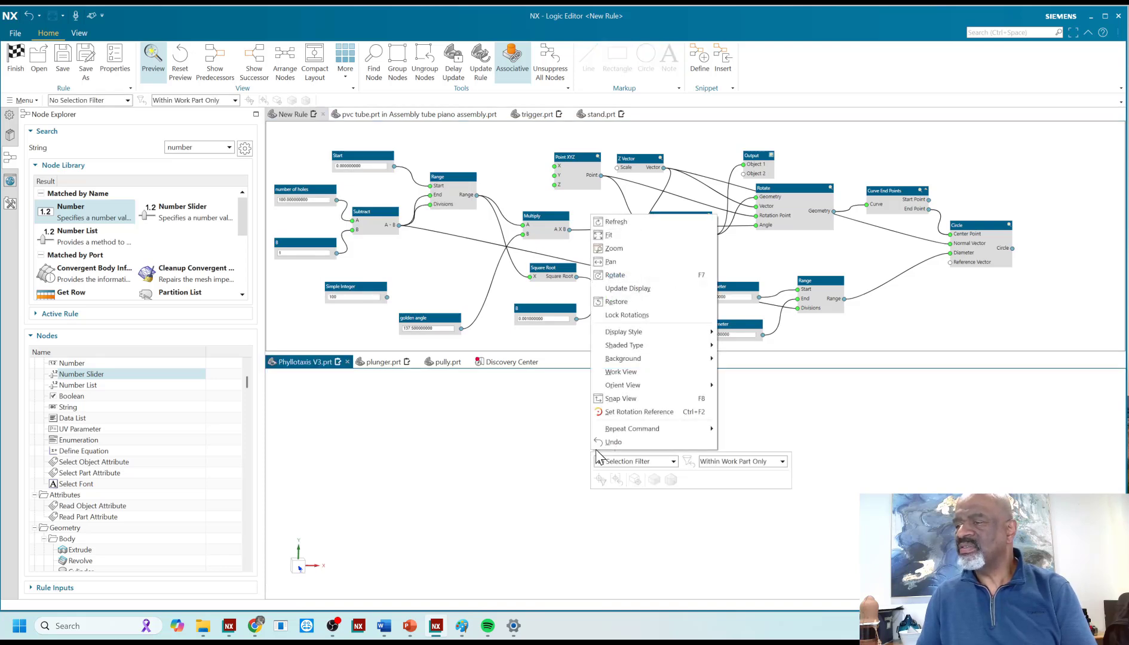
{"action": "left_click", "coordinate": [612, 235]}
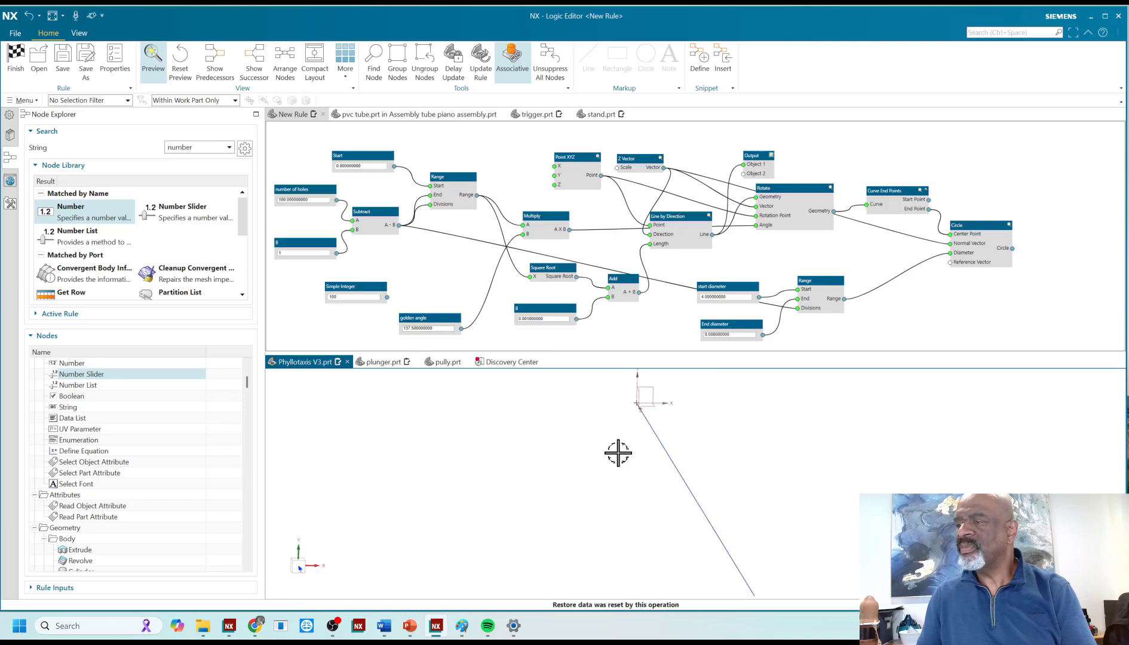
{"action": "mouse_move", "coordinate": [660, 421]}
{"action": "middle_mouse_down"}
{"action": "mouse_move", "coordinate": [683, 428]}
{"action": "mouse_move", "coordinate": [667, 424]}
{"action": "middle_mouse_up"}
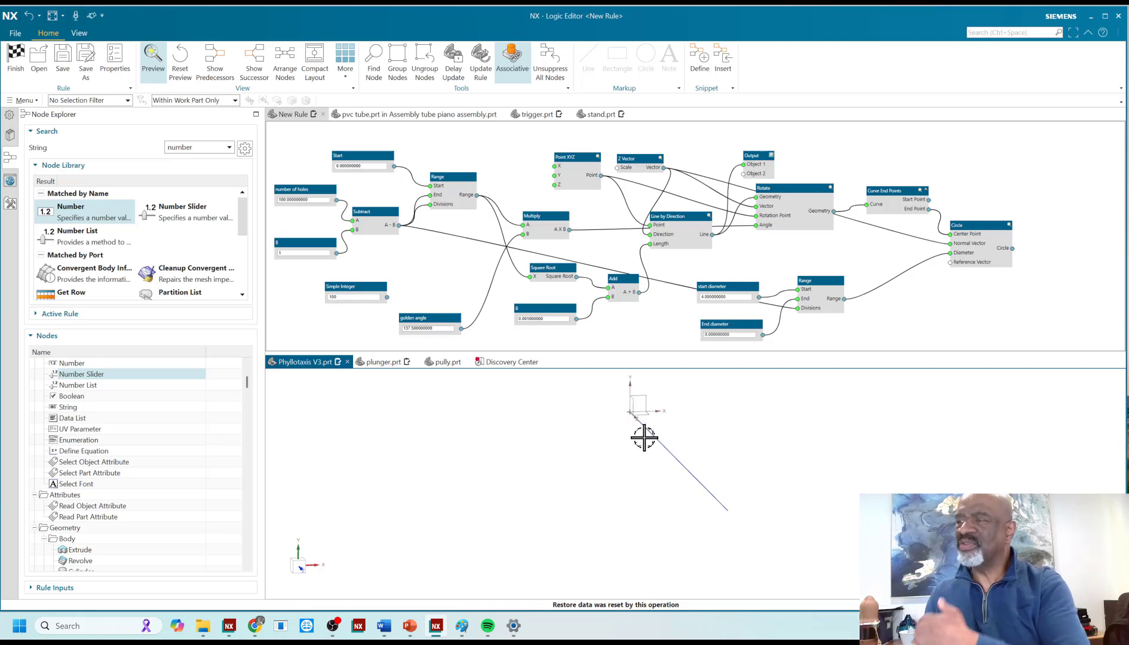
{"action": "left_click", "coordinate": [702, 228]}
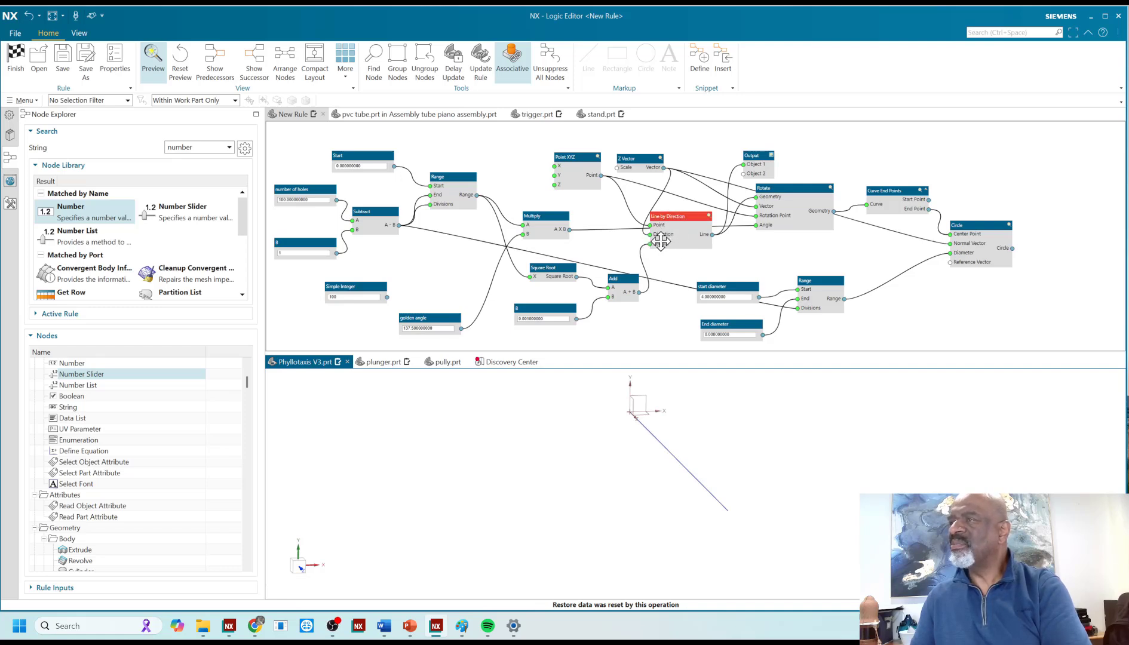
{"action": "left_click", "coordinate": [650, 171]}
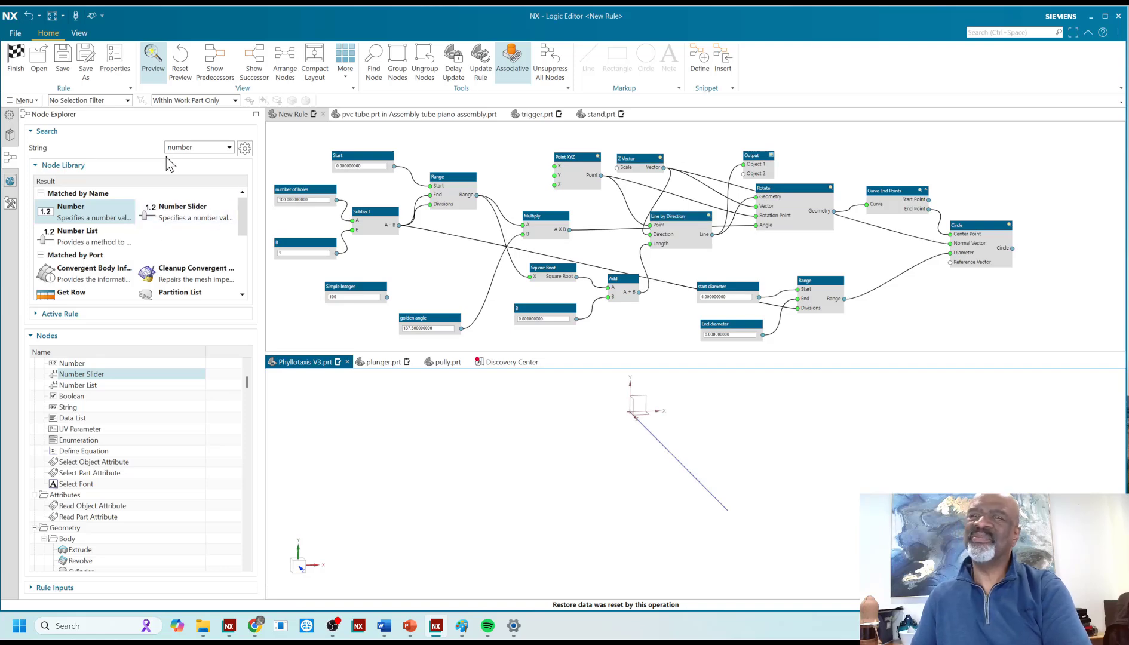
- Search the node library for "x ve" and add an X Vector node to the rule
{"action": "type", "text": "x"}
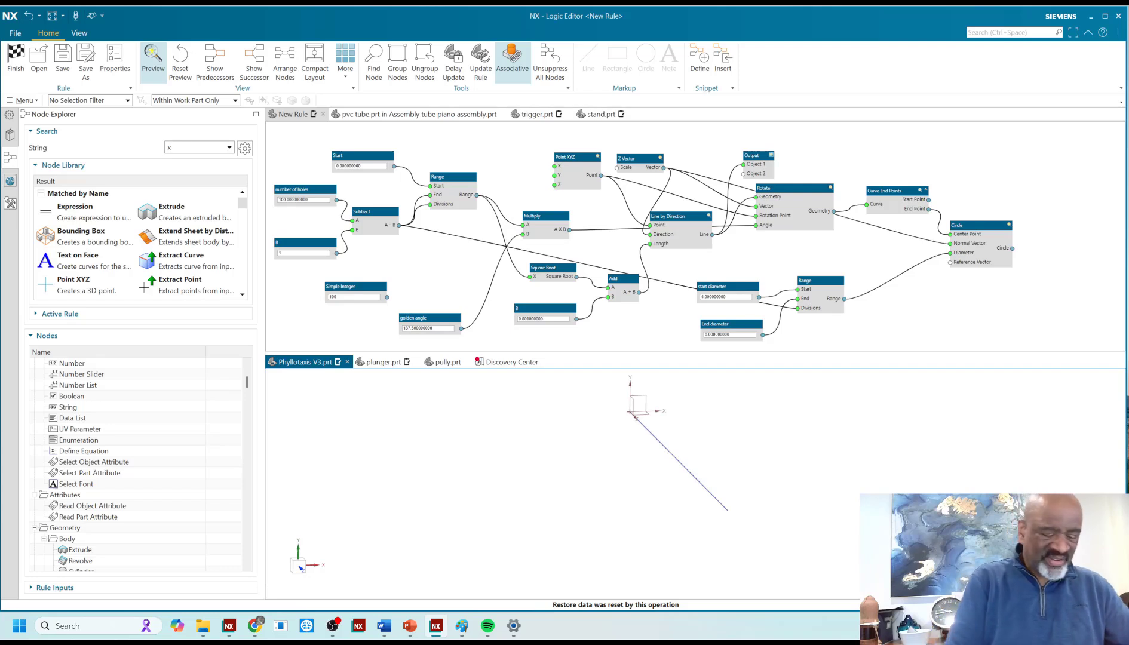
{"action": "type", "text": " ax"}
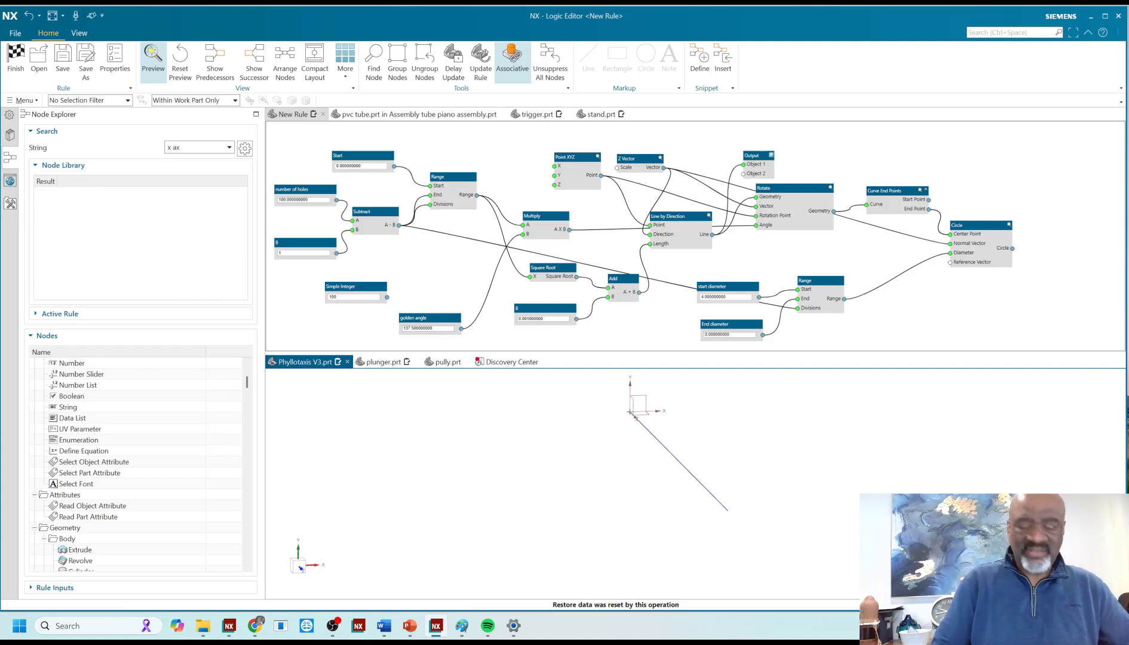
{"action": "key", "text": "BackSpace"}
{"action": "key", "text": "BackSpace"}
{"action": "key", "text": "BackSpace"}
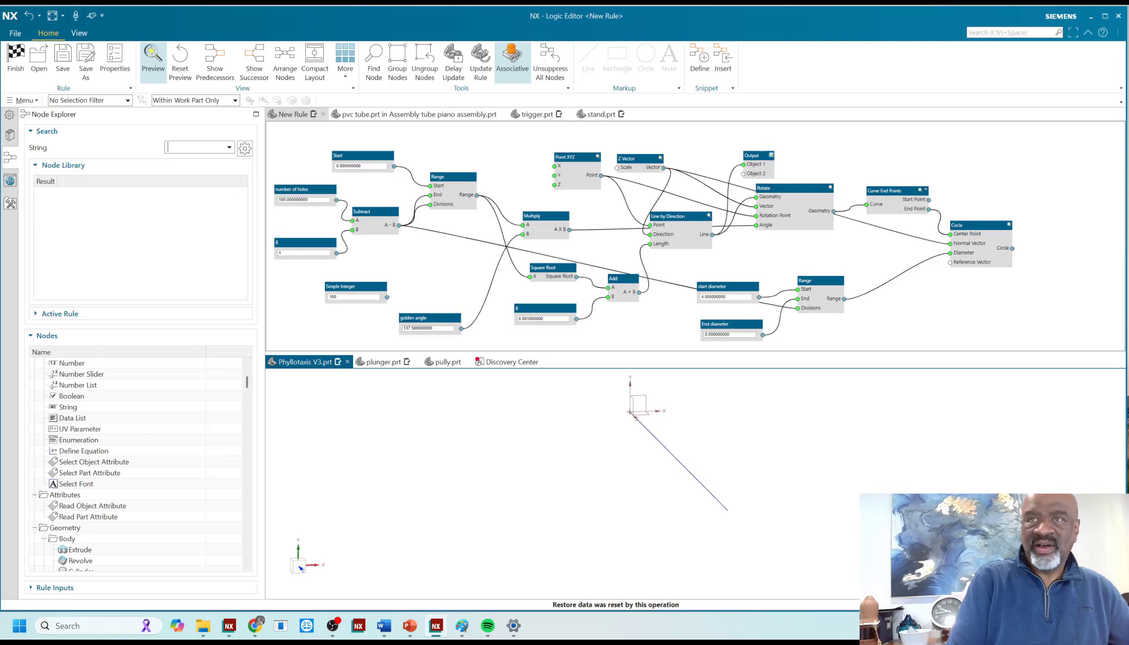
{"action": "type", "text": "ve"}
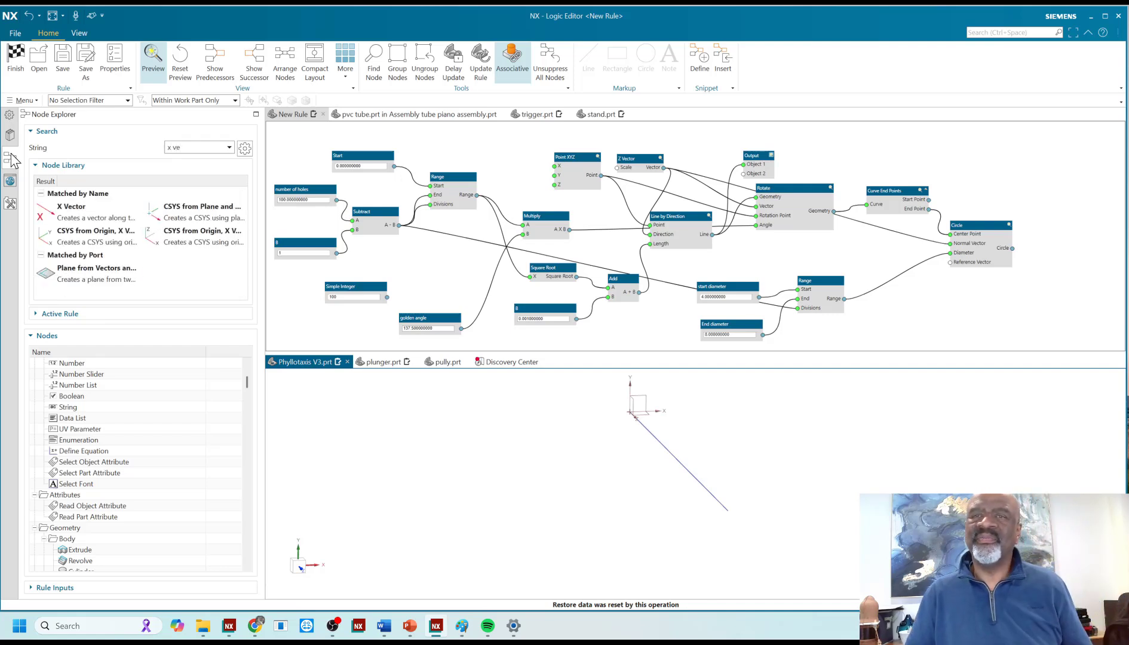
{"action": "left_click", "coordinate": [72, 213]}
{"action": "double_click", "coordinate": [72, 214]}
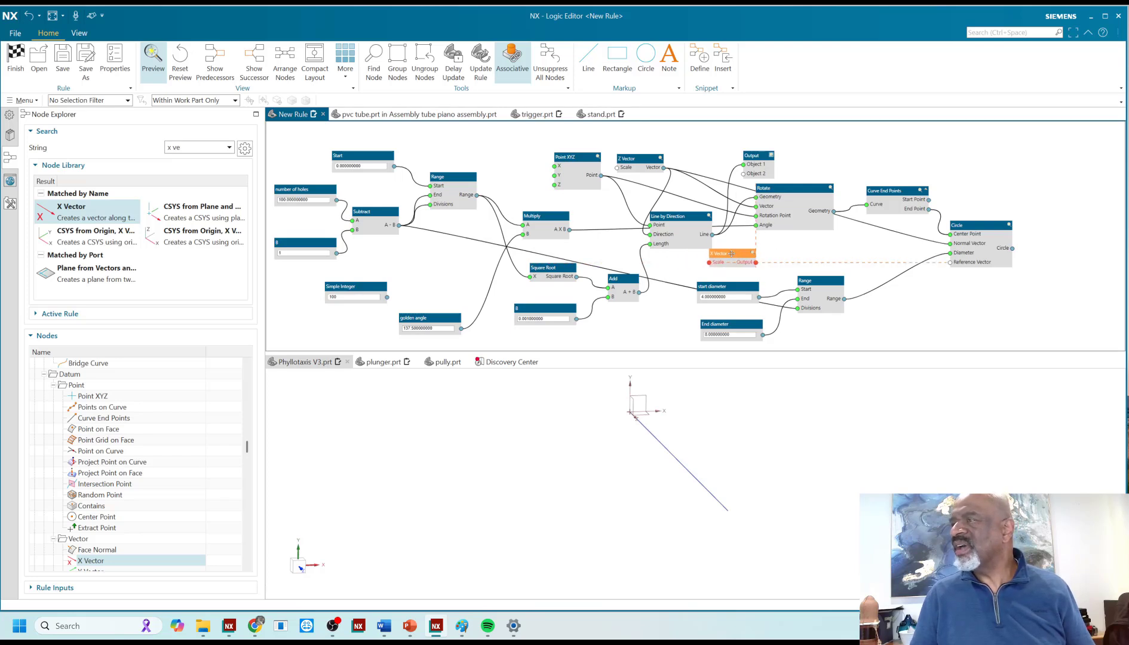
- Move the X Vector node beside Line by Direction and connect its output to the Direction input, replacing Z Vector
{"action": "left_click", "coordinate": [721, 257]}
{"action": "left_click_drag", "start_coordinate": [721, 257], "coordinate": [604, 242]}
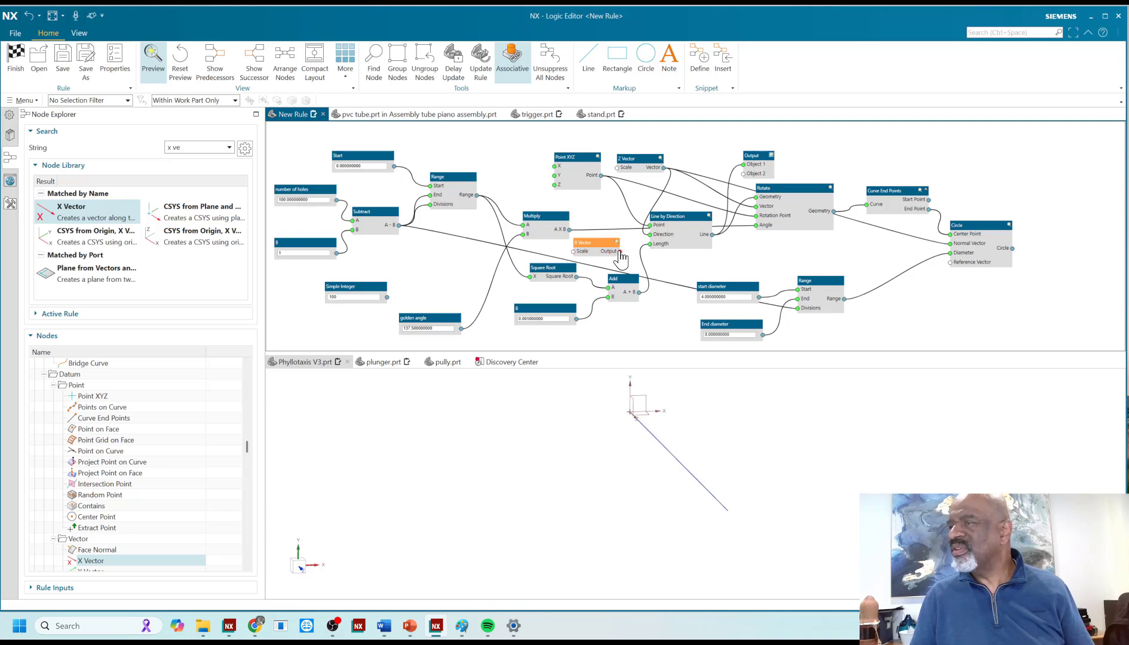
{"action": "left_click_drag", "start_coordinate": [619, 251], "coordinate": [652, 241]}
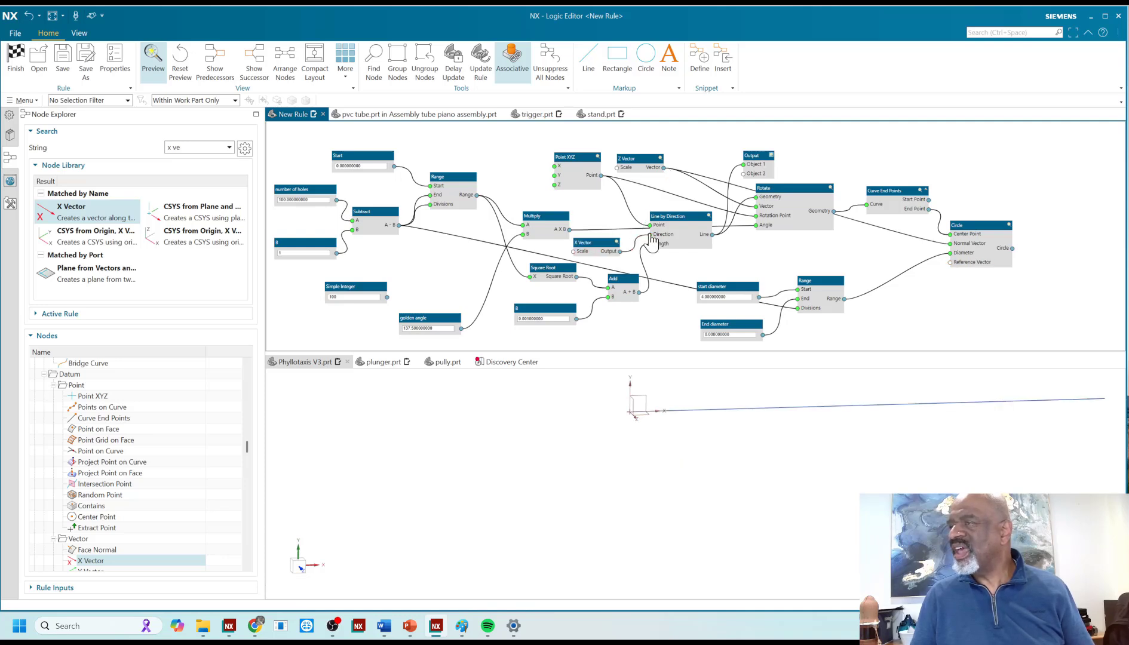
- Move the X Vector node slightly closer to Line by Direction and delete the Output node connected to the line
{"action": "middle_click_drag", "start_coordinate": [640, 421], "coordinate": [587, 419]}
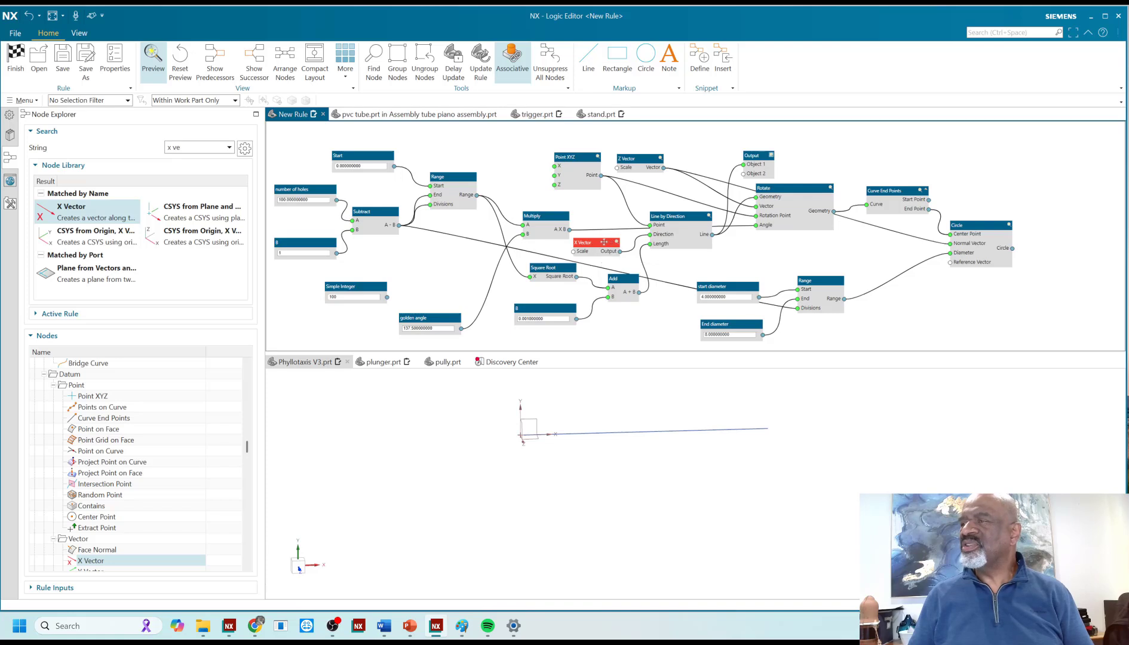
{"action": "left_click_drag", "start_coordinate": [602, 243], "coordinate": [608, 239]}
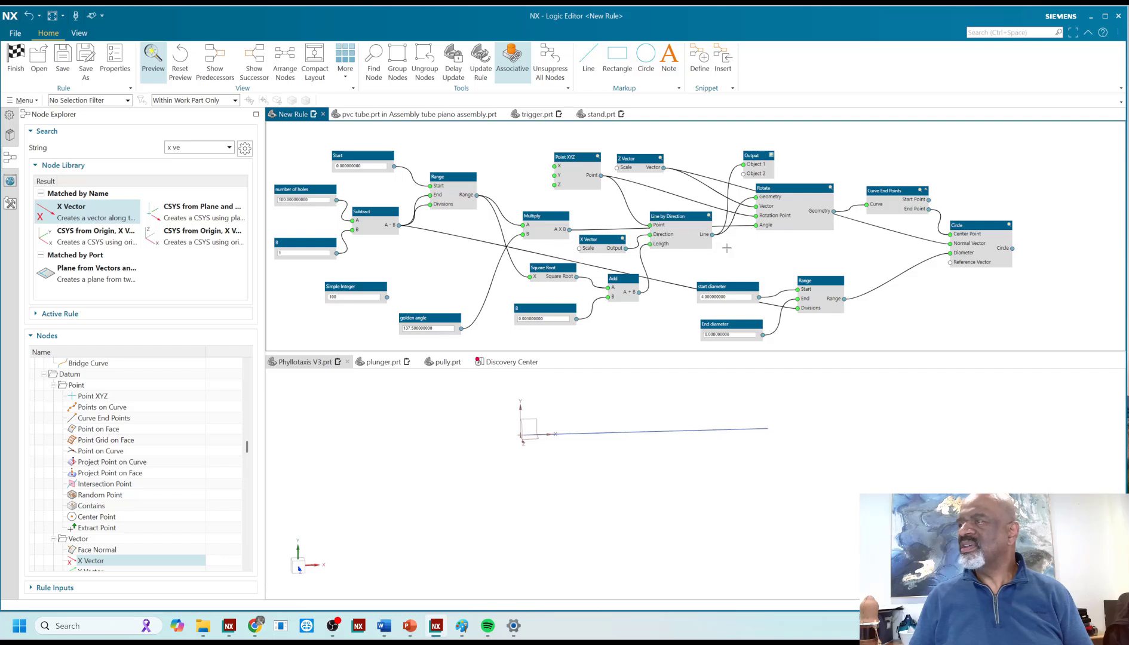
{"action": "right_click", "coordinate": [761, 156]}
{"action": "left_click", "coordinate": [774, 234]}
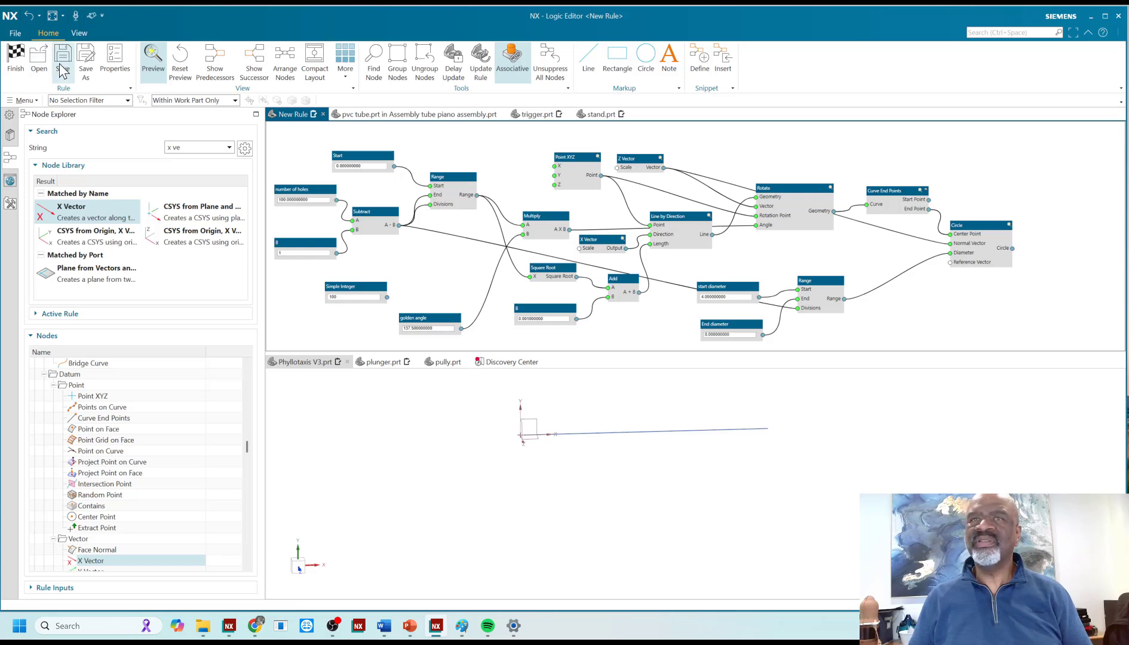
- Finish the rule and reopen the definition of the Algorithmic Feature from the model history
{"action": "left_click", "coordinate": [15, 58]}
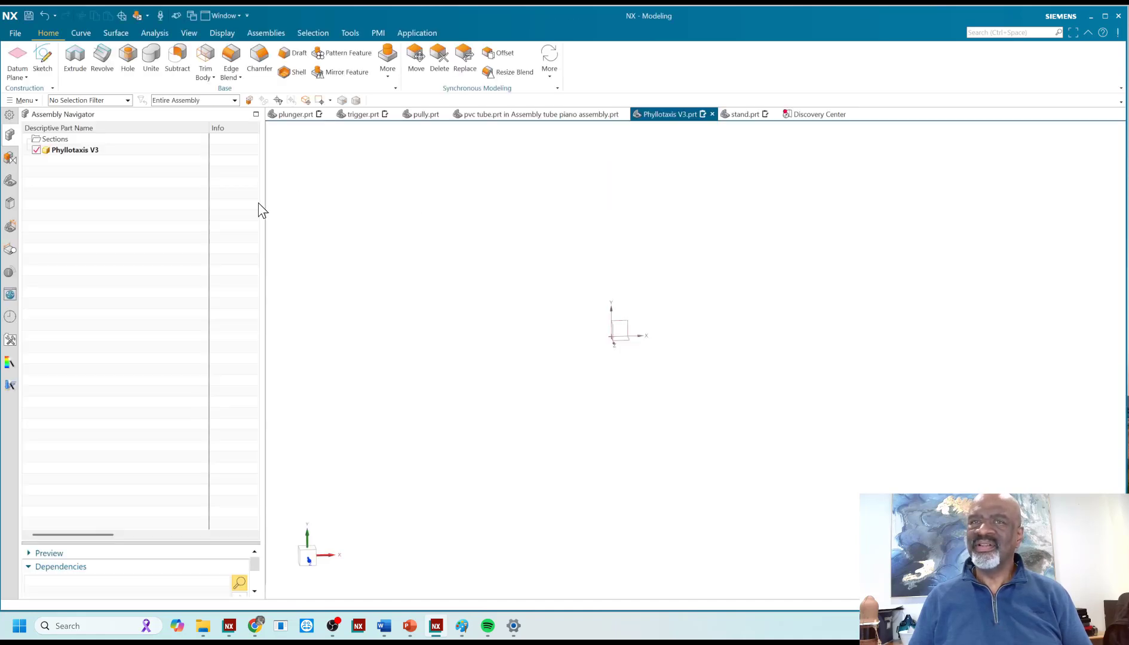
{"action": "left_click", "coordinate": [9, 182]}
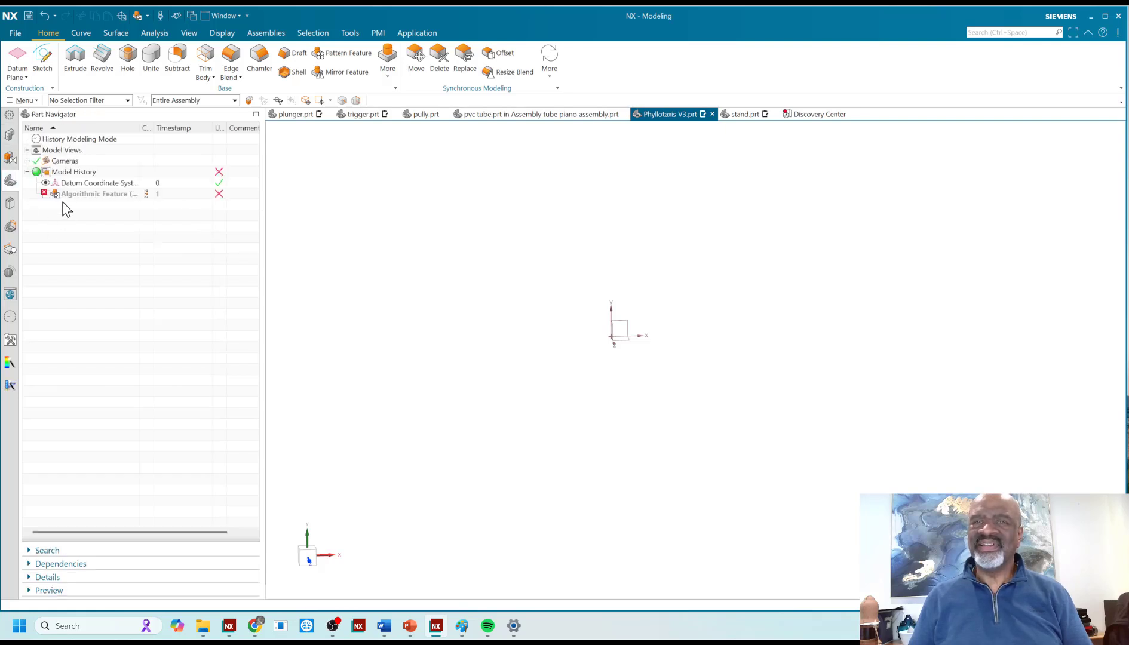
{"action": "right_click", "coordinate": [86, 194]}
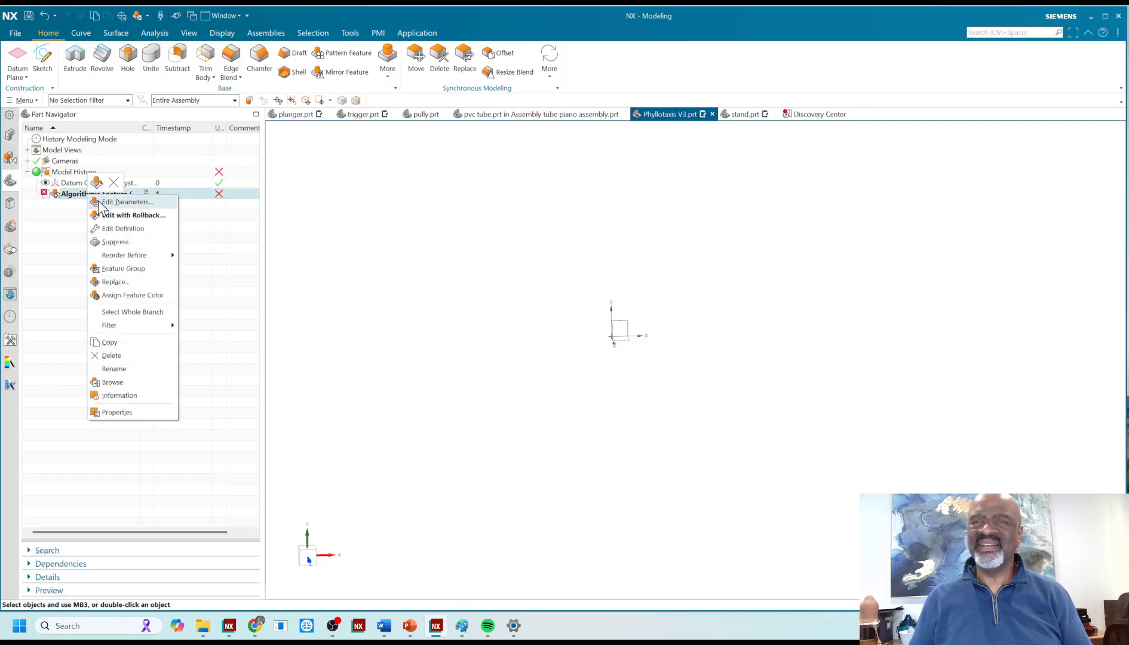
{"action": "left_click", "coordinate": [117, 227]}
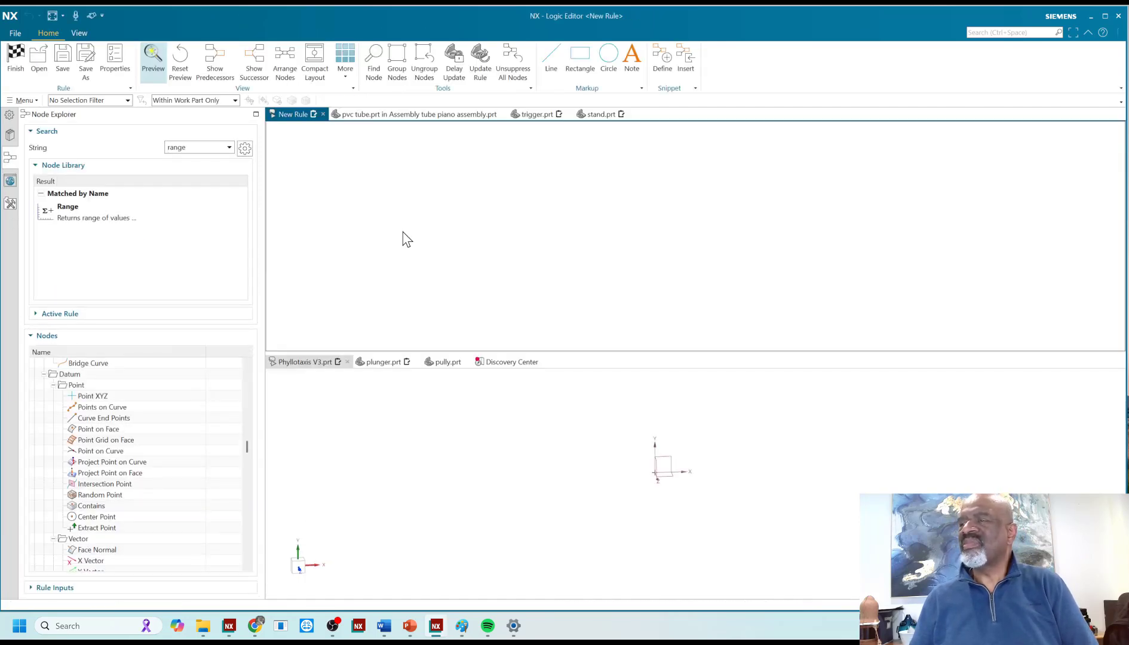
- Shift the Curve End Points node up slightly and add an Output node to its End Point port
{"action": "middle_click_drag", "start_coordinate": [675, 436], "coordinate": [669, 427]}
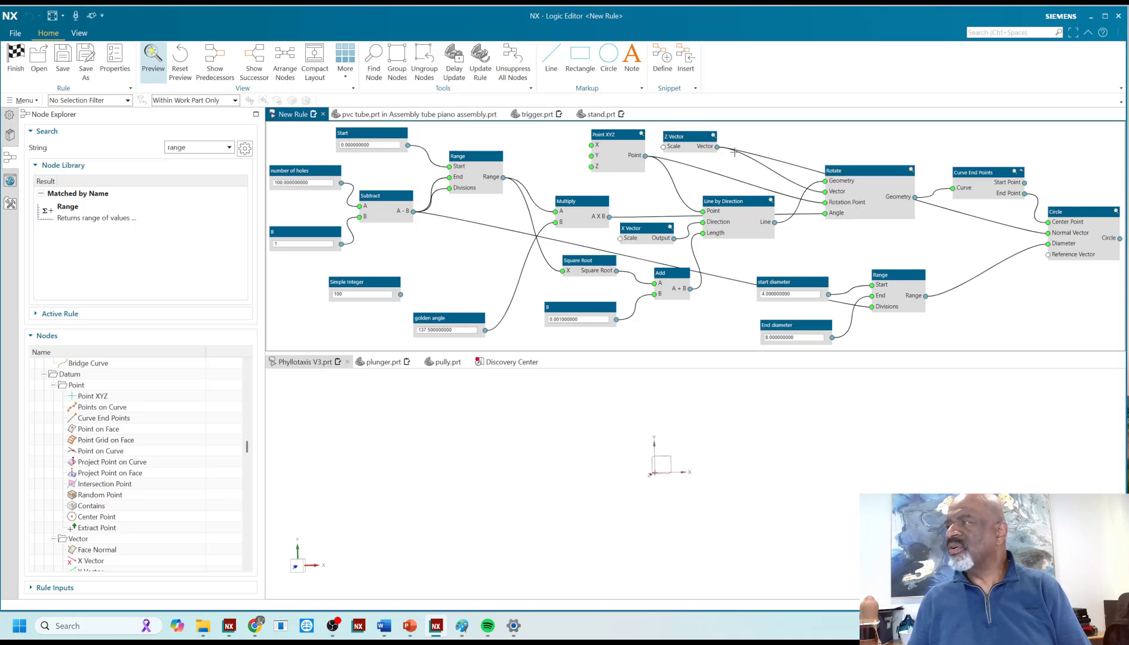
{"action": "left_click_drag", "start_coordinate": [977, 172], "coordinate": [973, 164]}
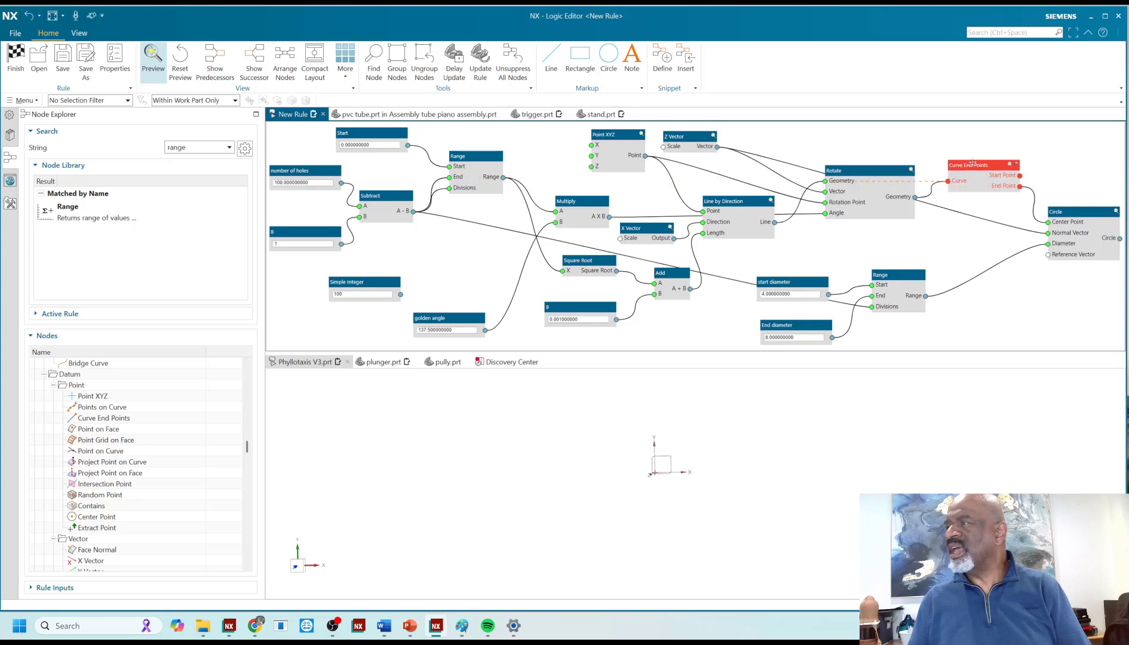
{"action": "scroll", "coordinate": [931, 159], "scroll_direction": "down", "scroll_amount": 2}
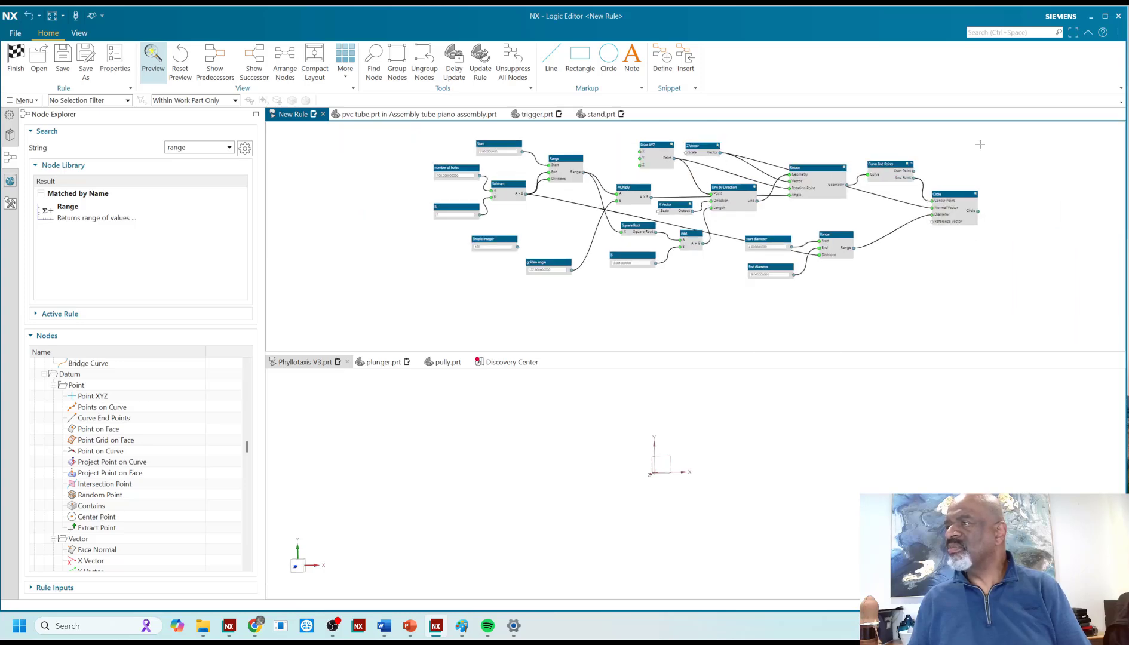
{"action": "scroll", "coordinate": [935, 155], "scroll_direction": "up", "scroll_amount": 1}
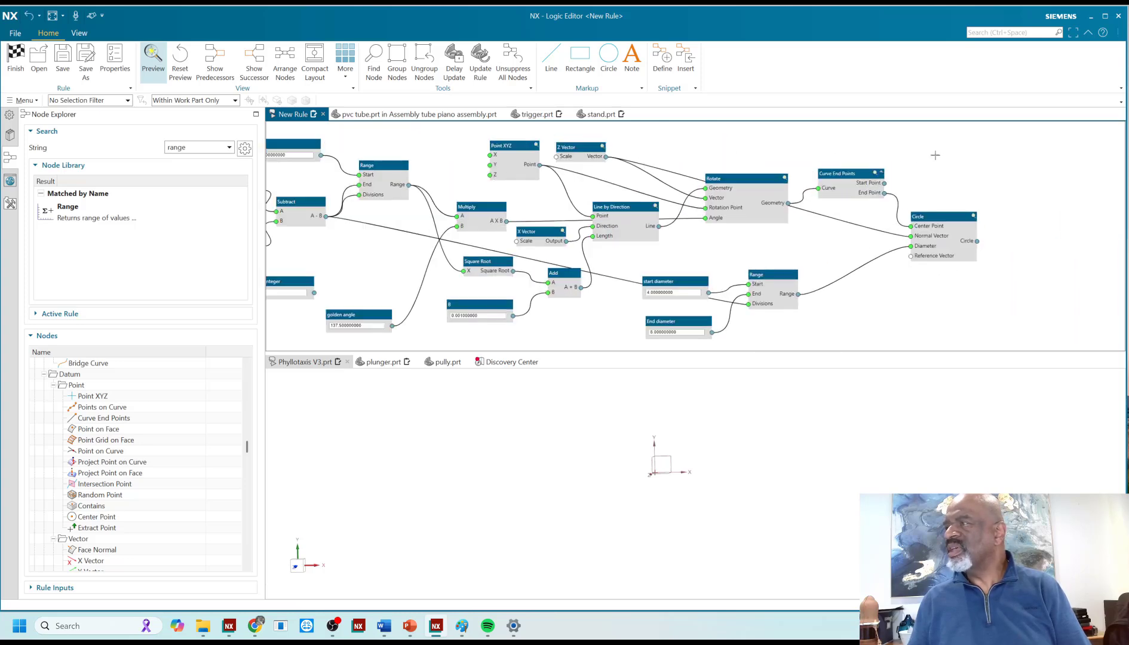
{"action": "right_click", "coordinate": [886, 193]}
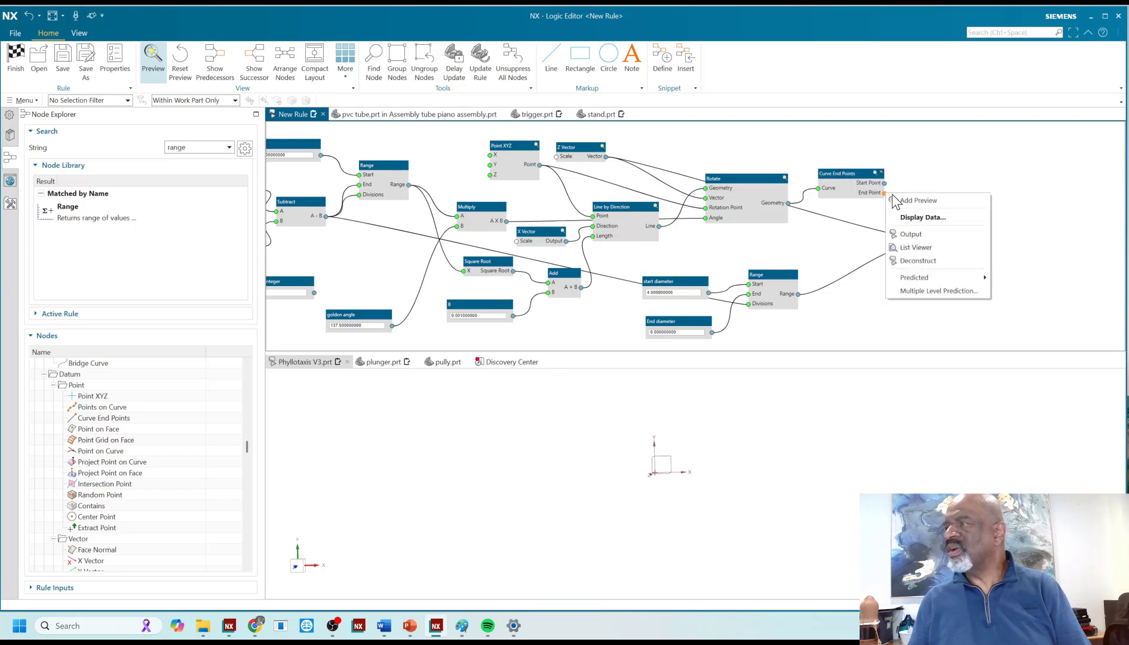
{"action": "left_click", "coordinate": [912, 234]}
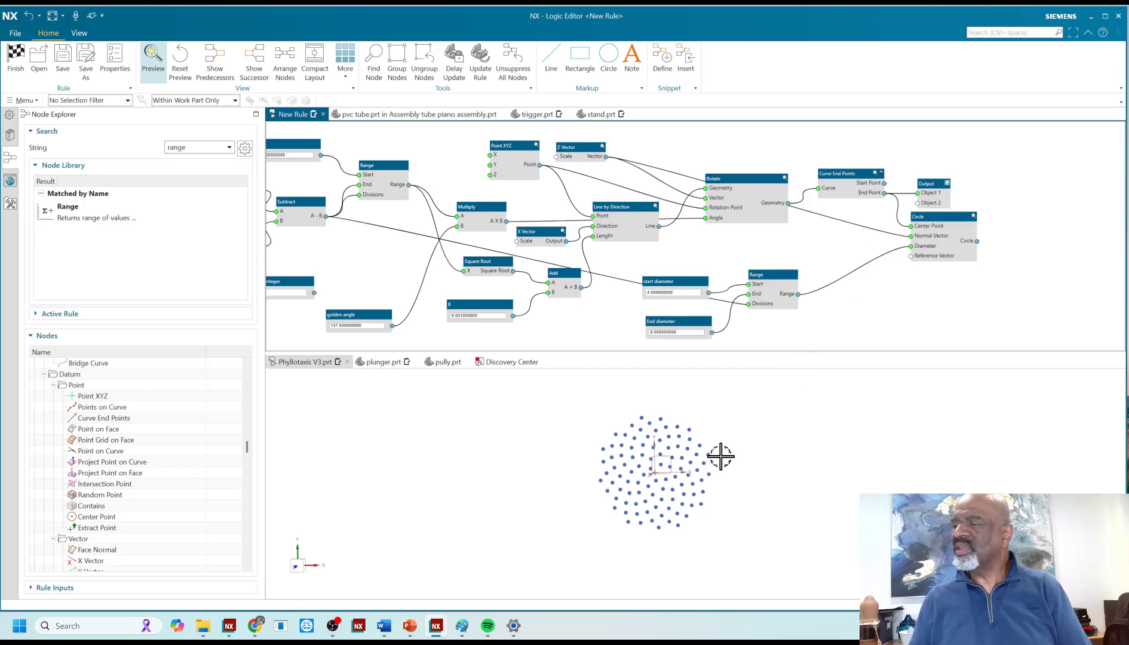
- Move the Circle node clear of the Output node and add another Output node to its Circle port
{"action": "scroll", "coordinate": [720, 463], "scroll_direction": "up", "scroll_amount": 4}
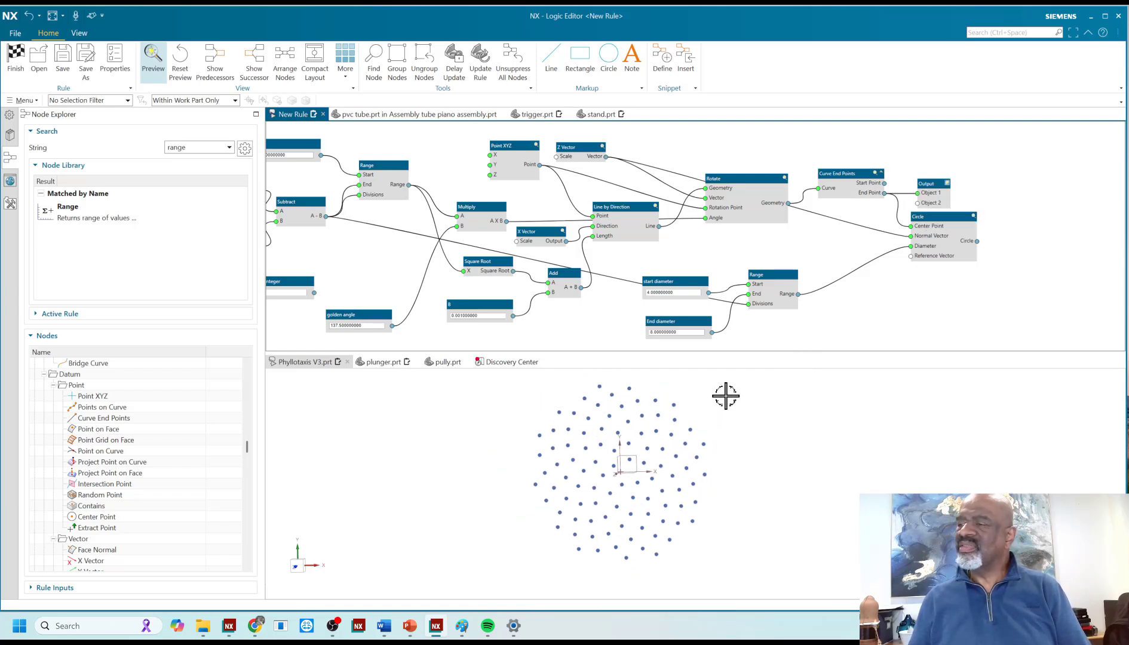
{"action": "scroll", "coordinate": [687, 405], "scroll_direction": "up", "scroll_amount": 4}
{"action": "scroll", "coordinate": [683, 405], "scroll_direction": "down", "scroll_amount": 5}
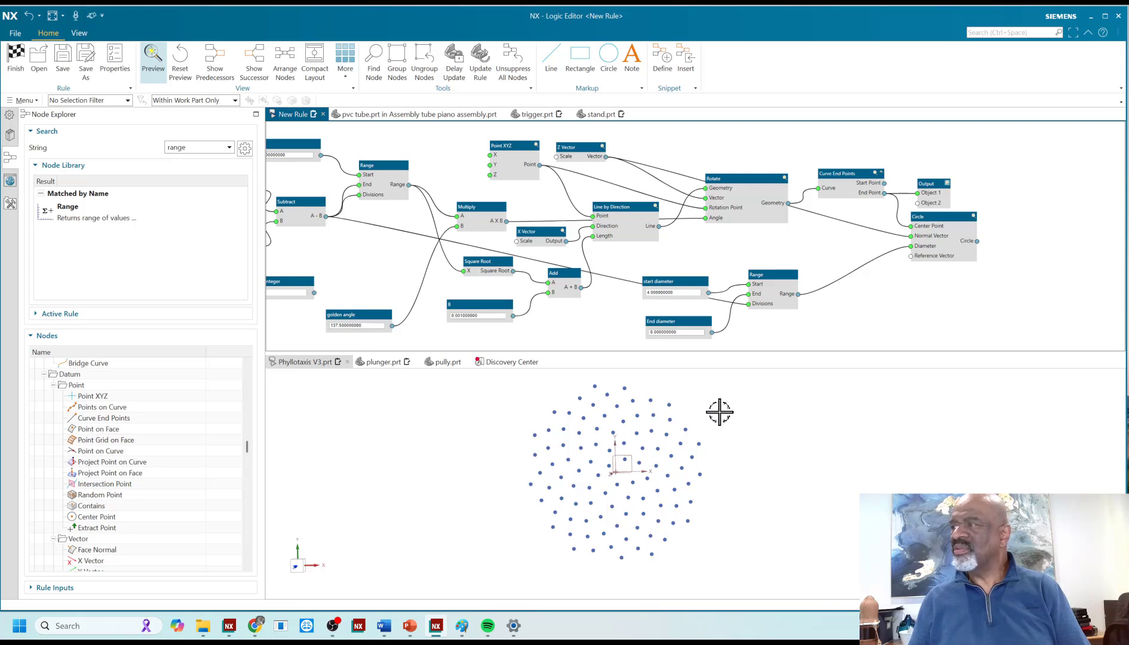
{"action": "scroll", "coordinate": [711, 418], "scroll_direction": "up", "scroll_amount": 1}
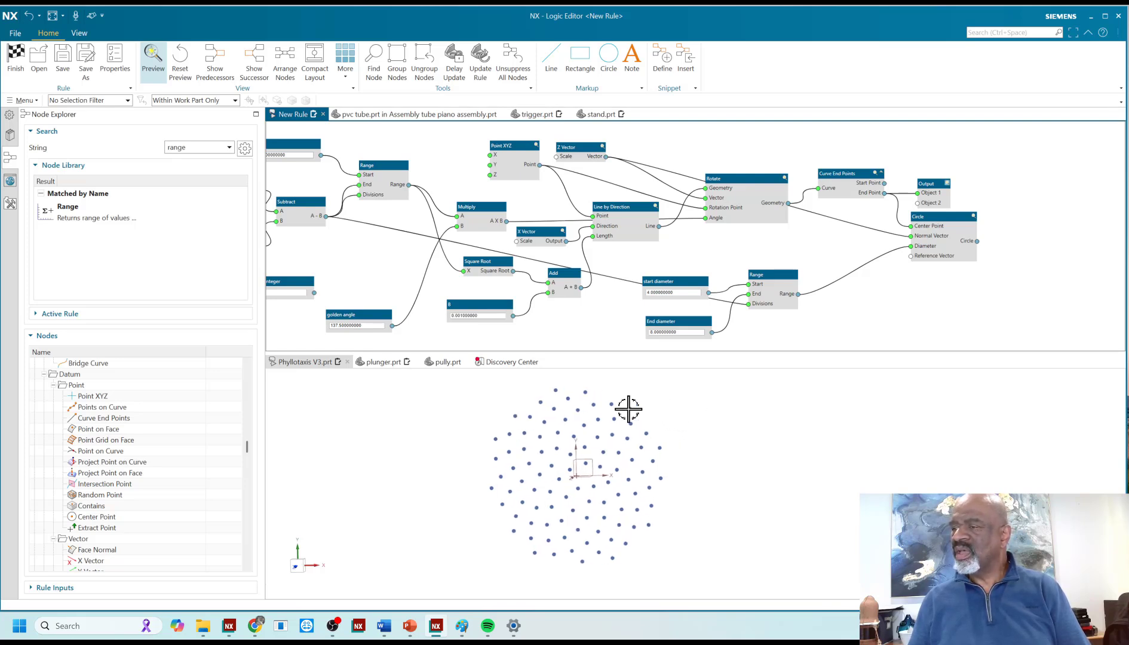
{"action": "scroll", "coordinate": [576, 462], "scroll_direction": "up", "scroll_amount": 10}
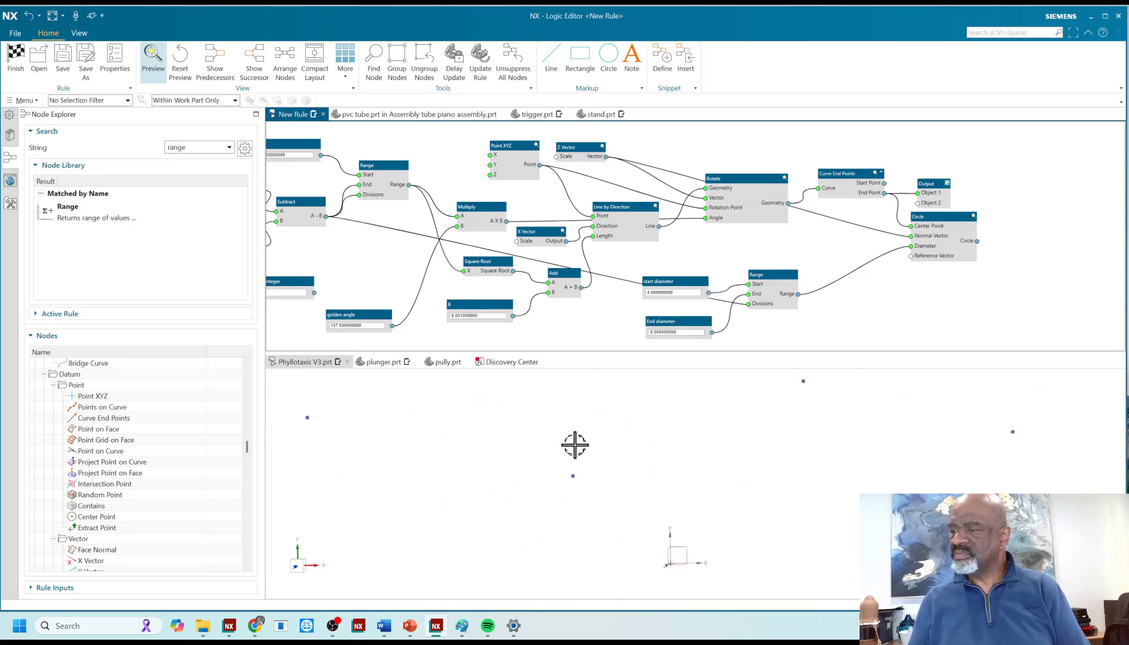
{"action": "scroll", "coordinate": [574, 471], "scroll_direction": "down", "scroll_amount": 10}
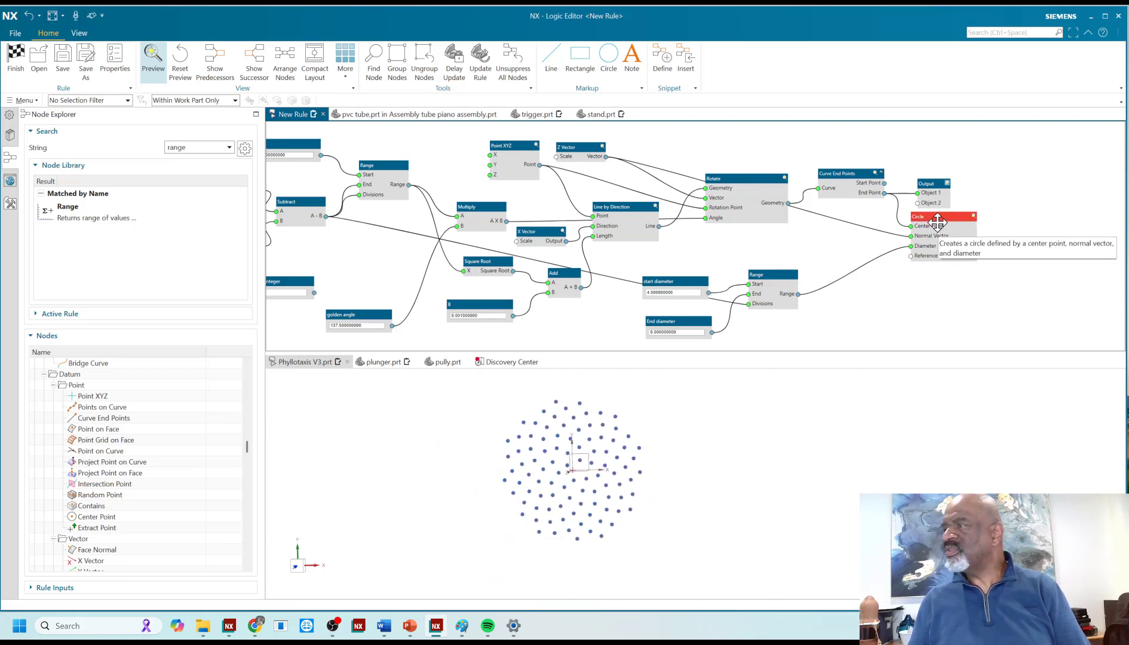
{"action": "left_click_drag", "start_coordinate": [942, 223], "coordinate": [966, 228]}
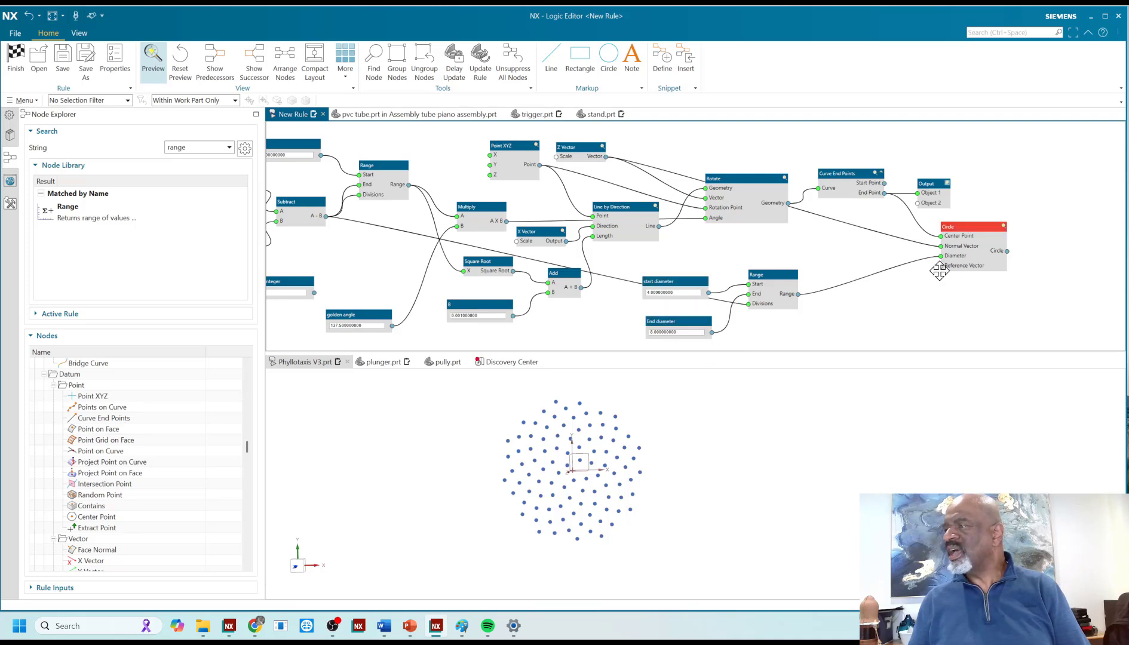
{"action": "right_click", "coordinate": [1007, 251]}
{"action": "left_click", "coordinate": [1035, 291]}
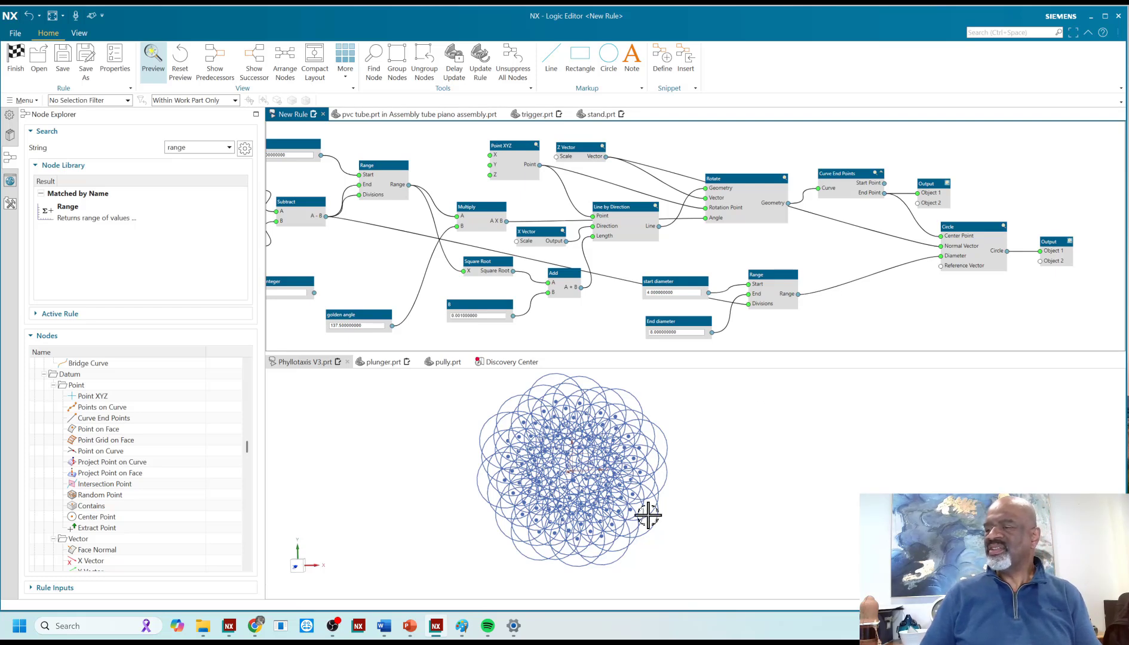
- Set the start diameter to 1 and the End diameter to 2 for the circles
{"action": "left_click", "coordinate": [681, 292]}
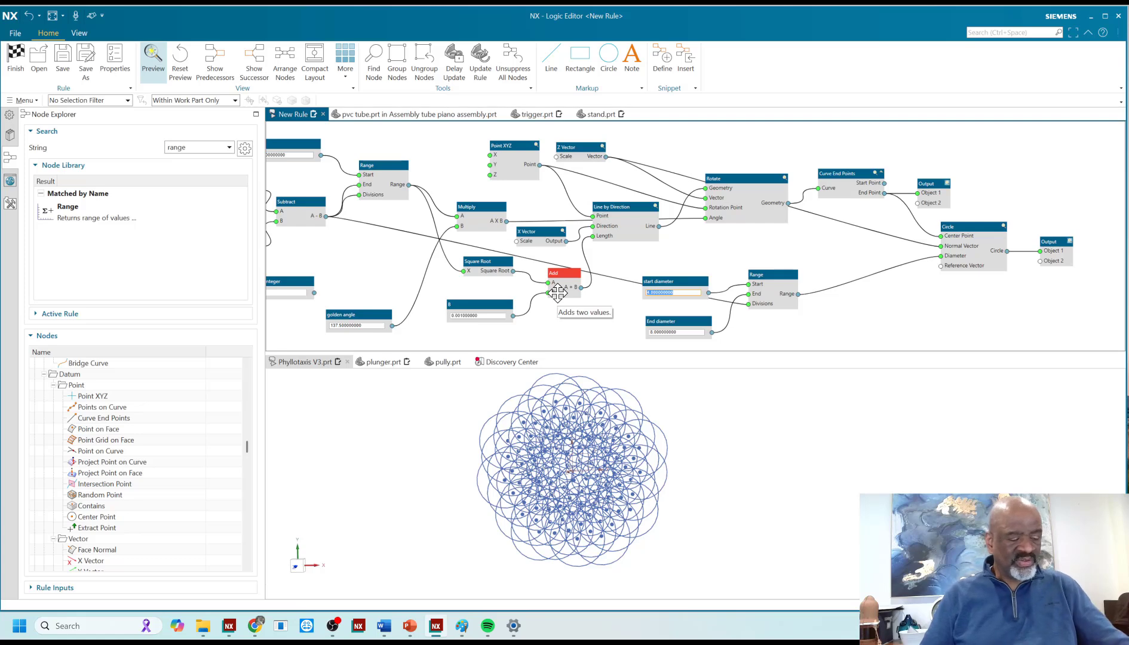
{"action": "type", "text": "1"}
{"action": "left_click", "coordinate": [687, 338]}
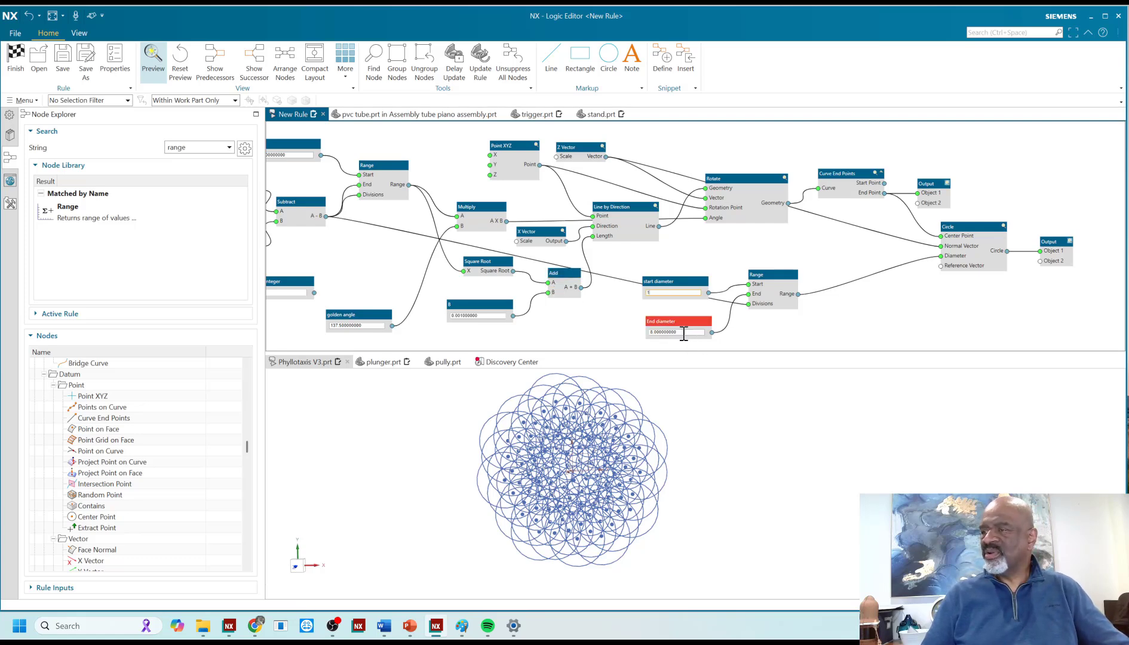
{"action": "left_click", "coordinate": [683, 332]}
{"action": "type", "text": "2"}
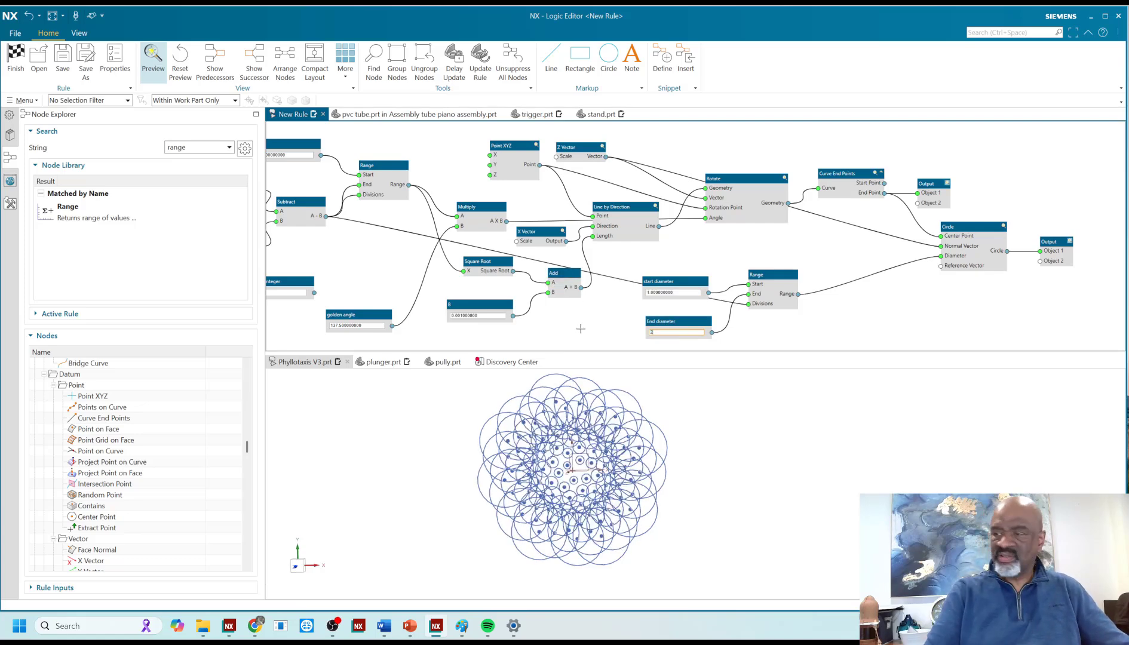
{"action": "key", "text": "Return"}
- Examine the circle pattern in the model and the rule's node chain from the number of holes to the diameters
{"action": "scroll", "coordinate": [614, 412], "scroll_direction": "up", "scroll_amount": 3}
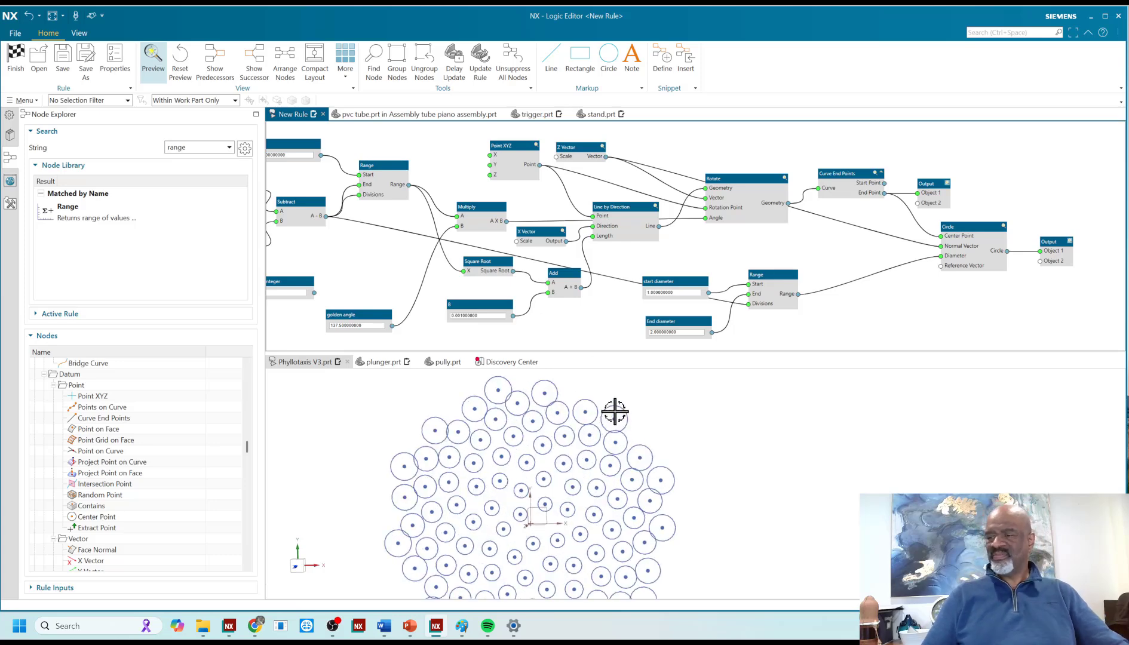
{"action": "scroll", "coordinate": [615, 411], "scroll_direction": "down", "scroll_amount": 3}
{"action": "scroll", "coordinate": [672, 293], "scroll_direction": "up", "scroll_amount": 3}
{"action": "scroll", "coordinate": [663, 290], "scroll_direction": "down", "scroll_amount": 3}
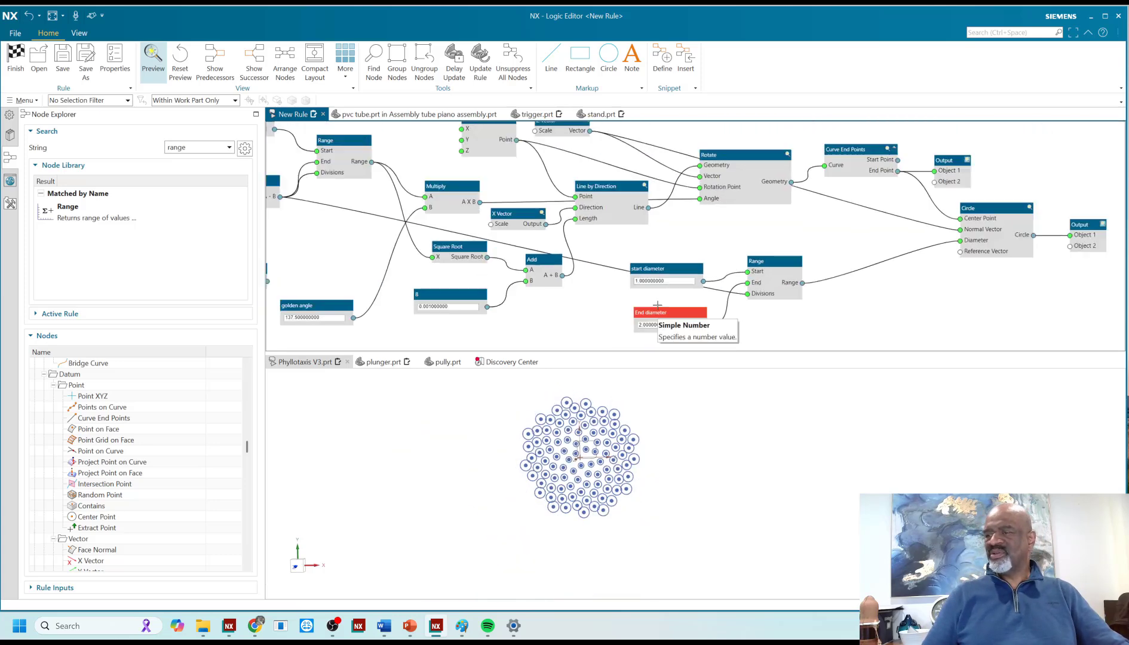
{"action": "scroll", "coordinate": [643, 318], "scroll_direction": "down", "scroll_amount": 3}
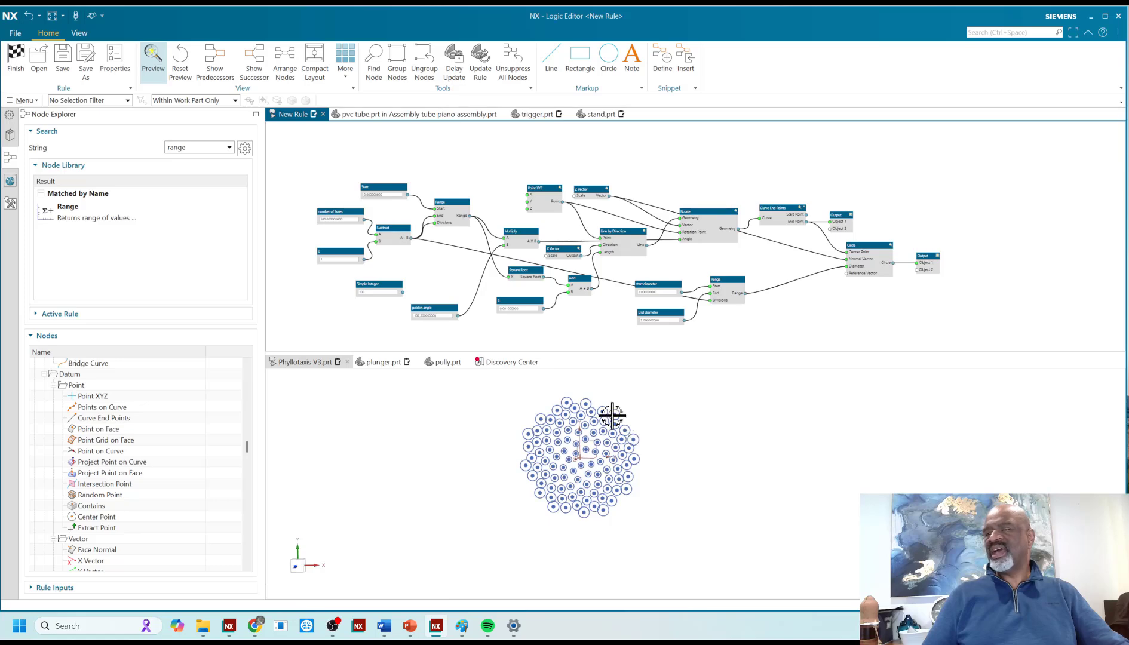
{"action": "scroll", "coordinate": [328, 217], "scroll_direction": "up", "scroll_amount": 3}
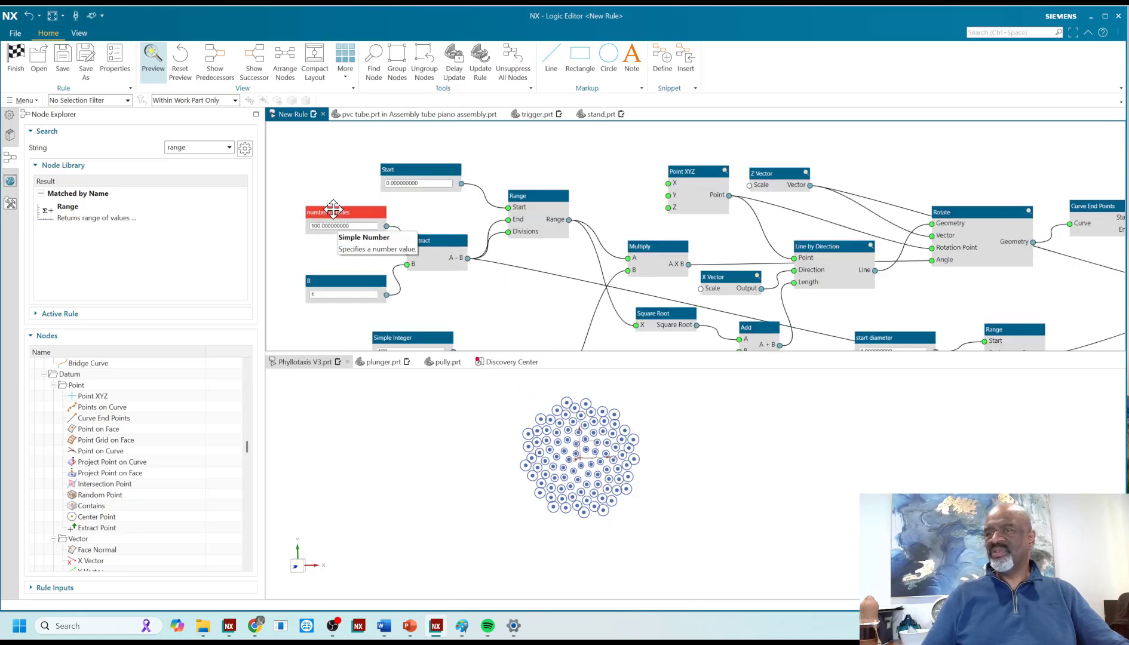
{"action": "scroll", "coordinate": [334, 207], "scroll_direction": "down", "scroll_amount": 3}
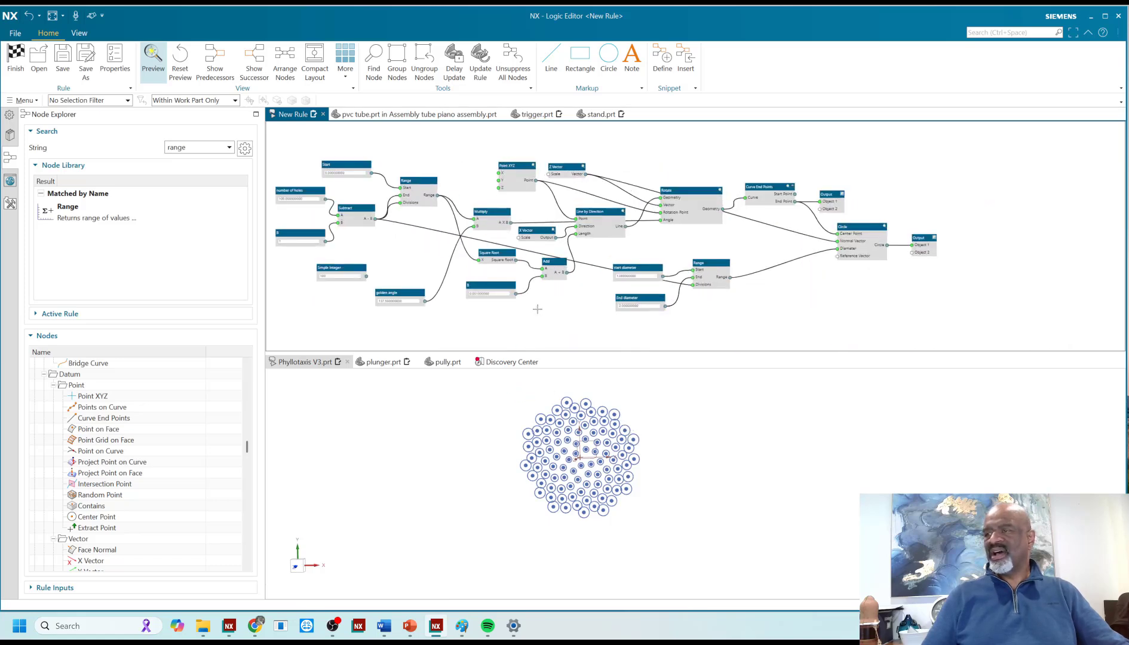
{"action": "scroll", "coordinate": [657, 445], "scroll_direction": "up", "scroll_amount": 3}
{"action": "scroll", "coordinate": [656, 452], "scroll_direction": "down", "scroll_amount": 3}
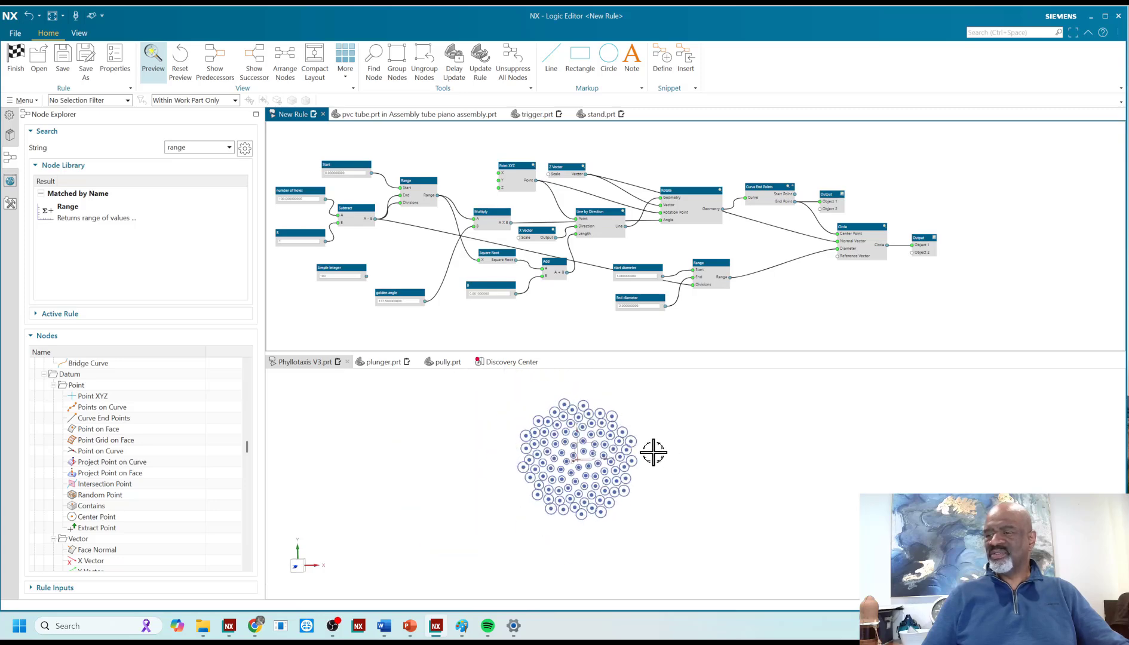
{"action": "scroll", "coordinate": [660, 422], "scroll_direction": "up", "scroll_amount": 1}
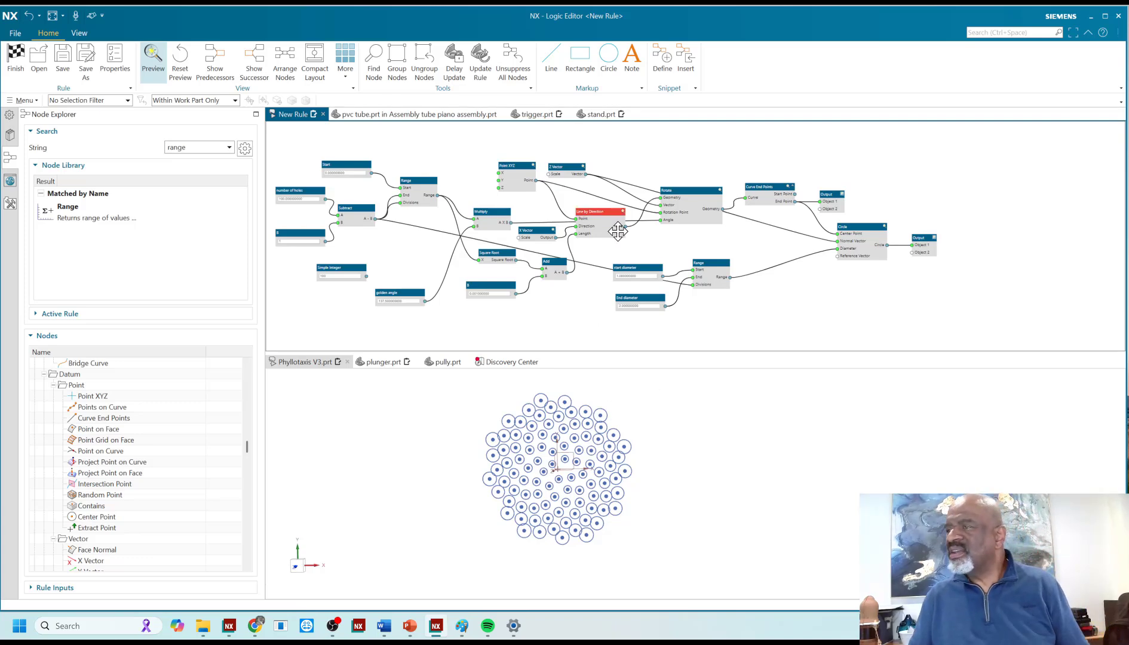
{"action": "scroll", "coordinate": [637, 280], "scroll_direction": "up", "scroll_amount": 2}
{"action": "scroll", "coordinate": [637, 287], "scroll_direction": "down", "scroll_amount": 2}
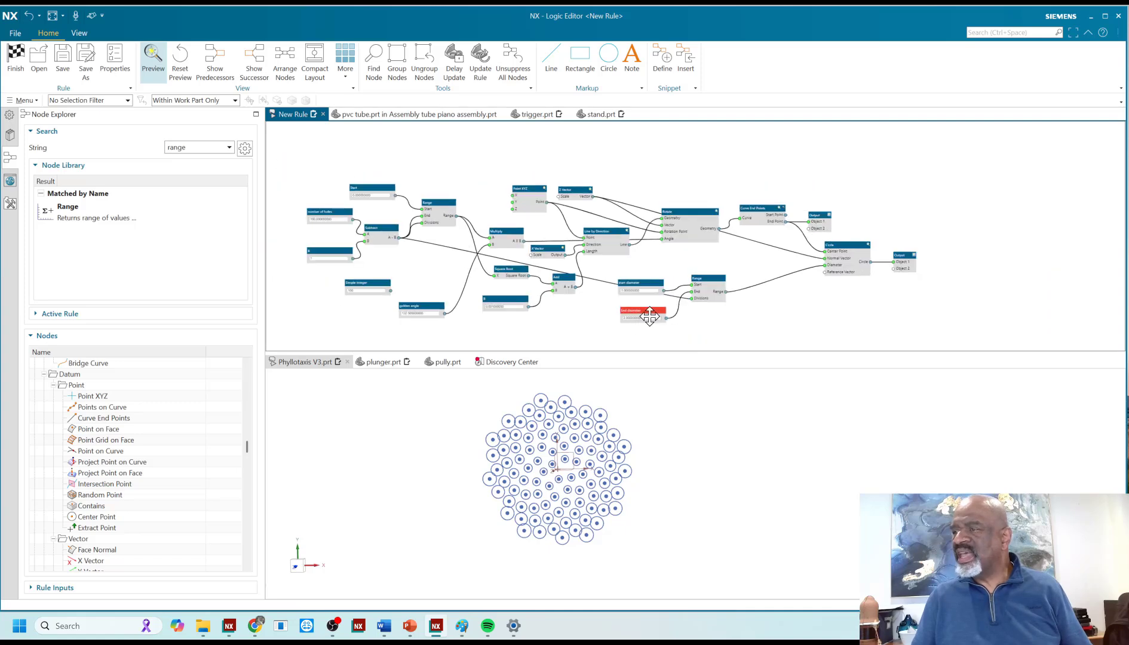
{"action": "scroll", "coordinate": [649, 317], "scroll_direction": "up", "scroll_amount": 2}
{"action": "scroll", "coordinate": [648, 314], "scroll_direction": "down", "scroll_amount": 3}
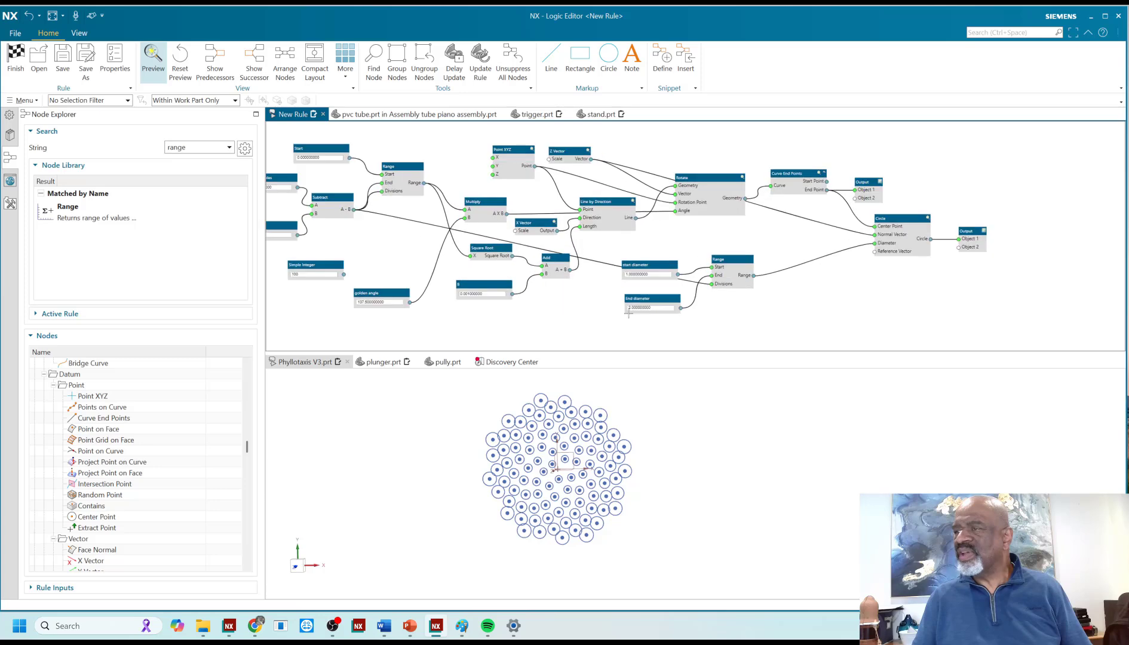
- Try a start diameter of 0.125 and an End diameter of 2/8 for the circles
{"action": "scroll", "coordinate": [632, 329], "scroll_direction": "up", "scroll_amount": 3}
{"action": "left_click", "coordinate": [663, 246]}
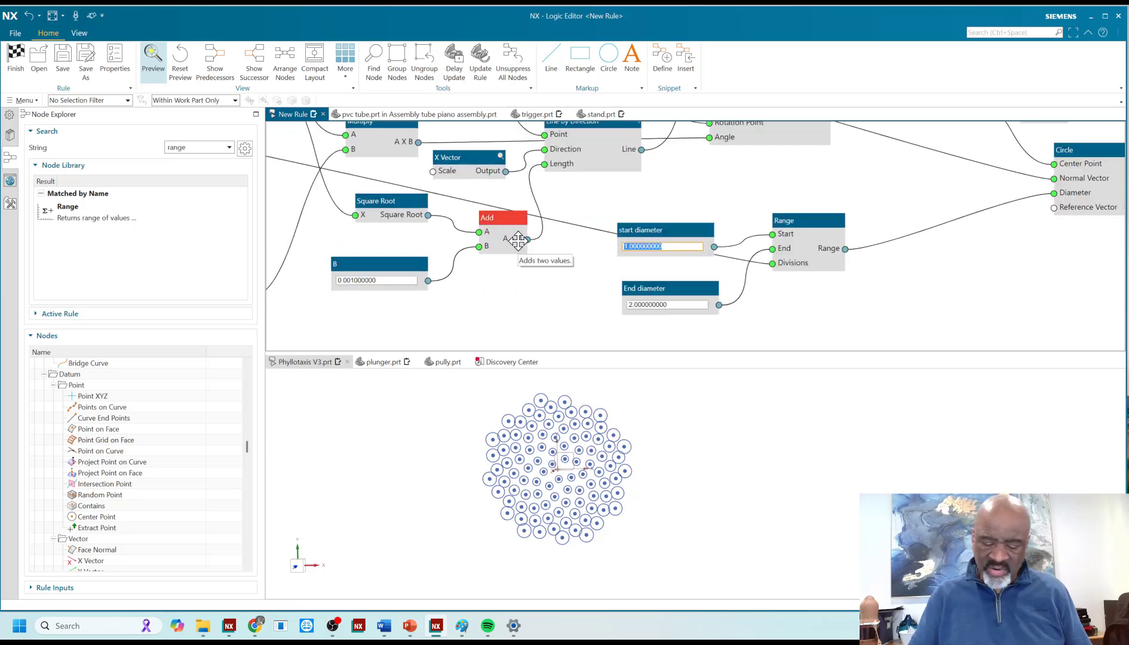
{"action": "key", "text": "BackSpace"}
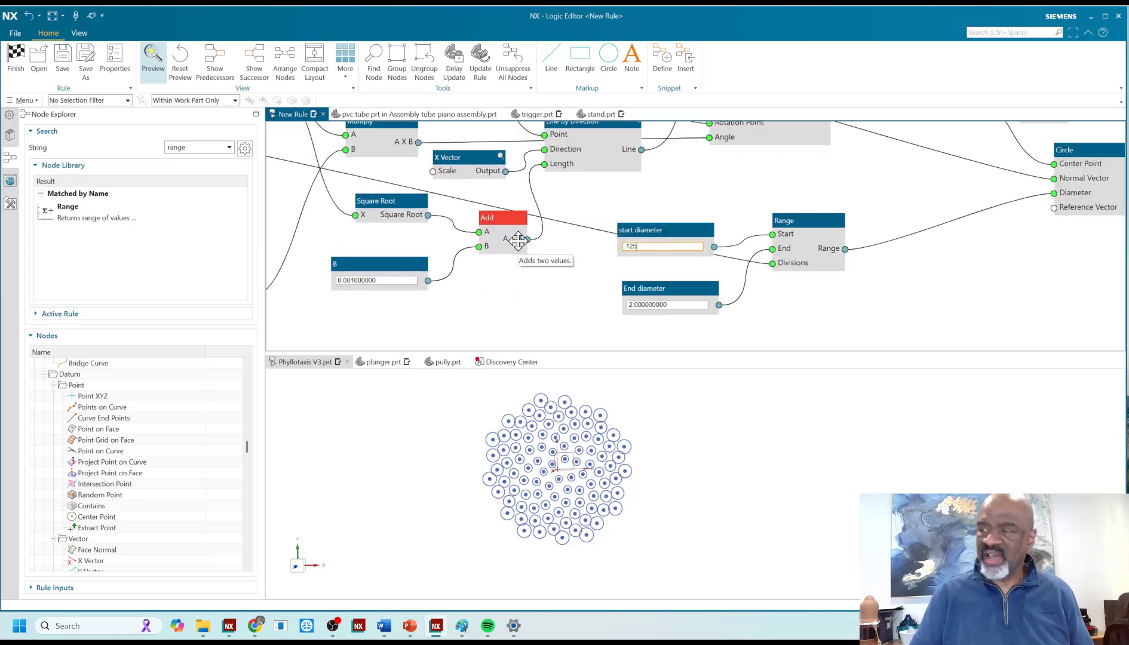
{"action": "left_click", "coordinate": [676, 305]}
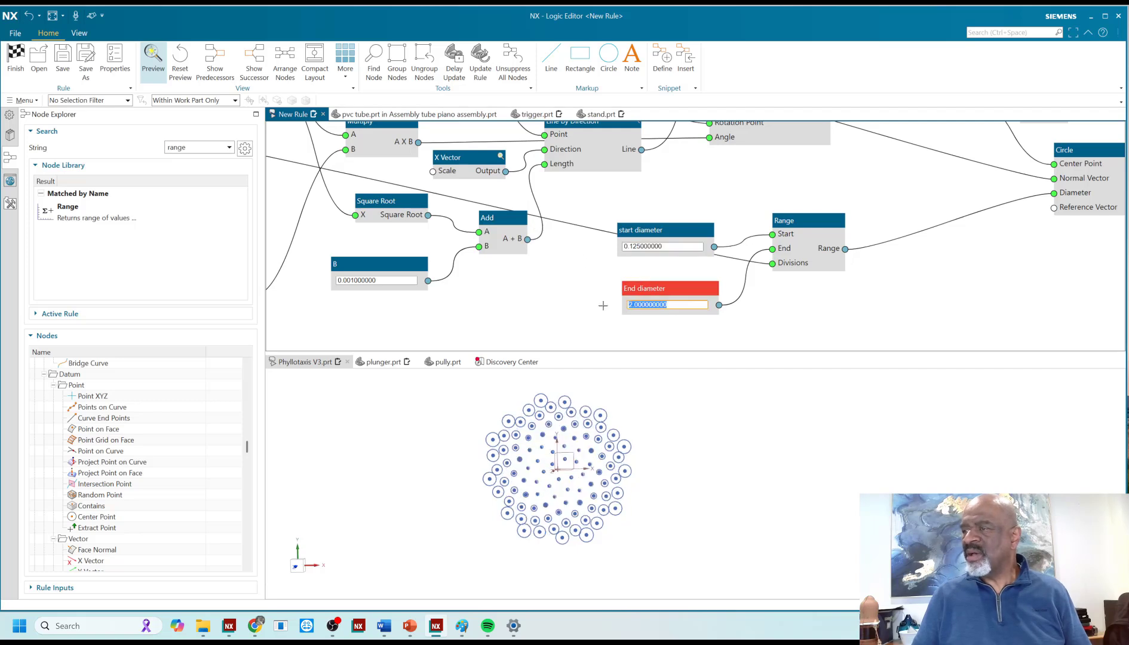
{"action": "type", "text": "2/8"}
{"action": "key", "text": "Return"}
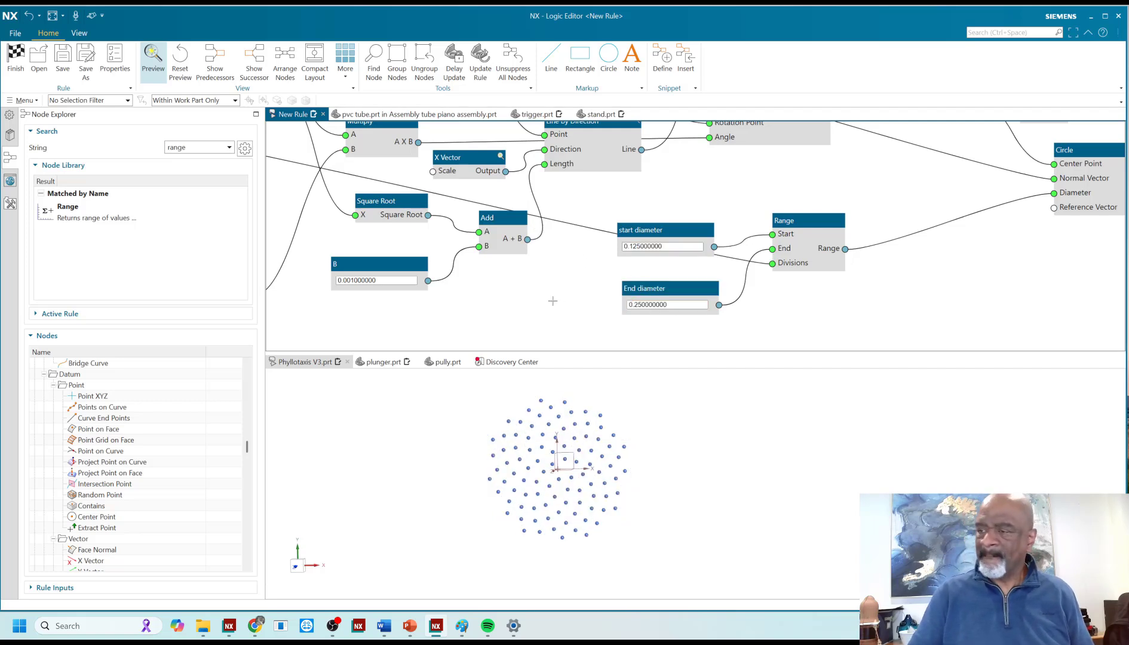
- Try a start diameter of 0.25 and an End diameter of 0.5 for the circles
{"action": "left_click", "coordinate": [668, 247]}
{"action": "type", "text": "2"}
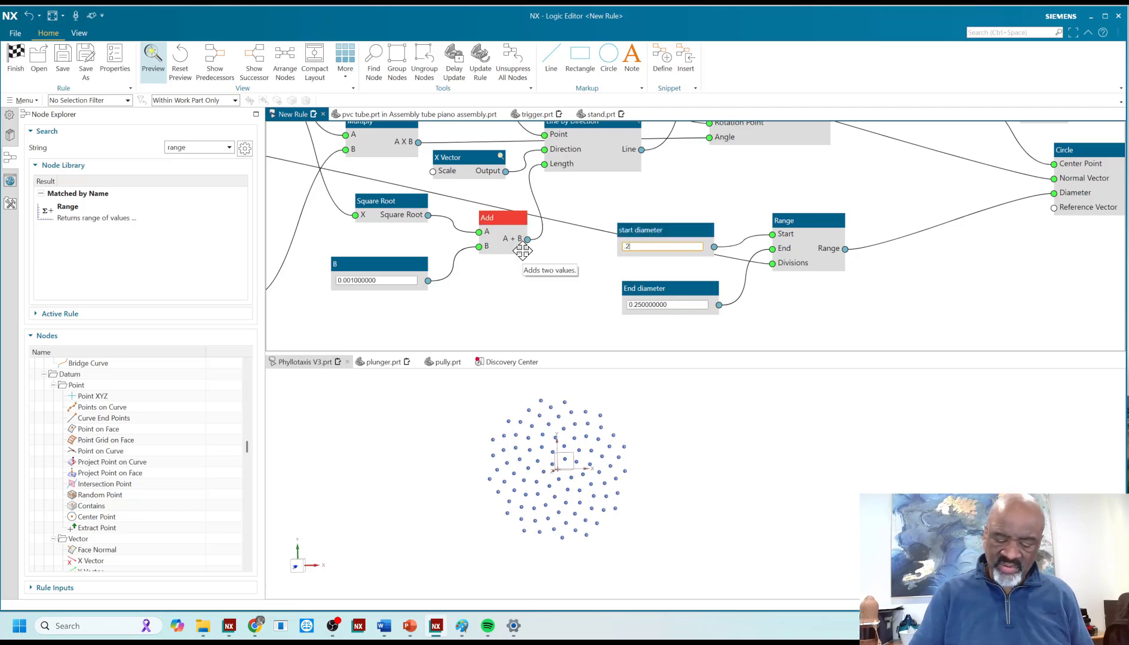
{"action": "type", "text": "5/100"}
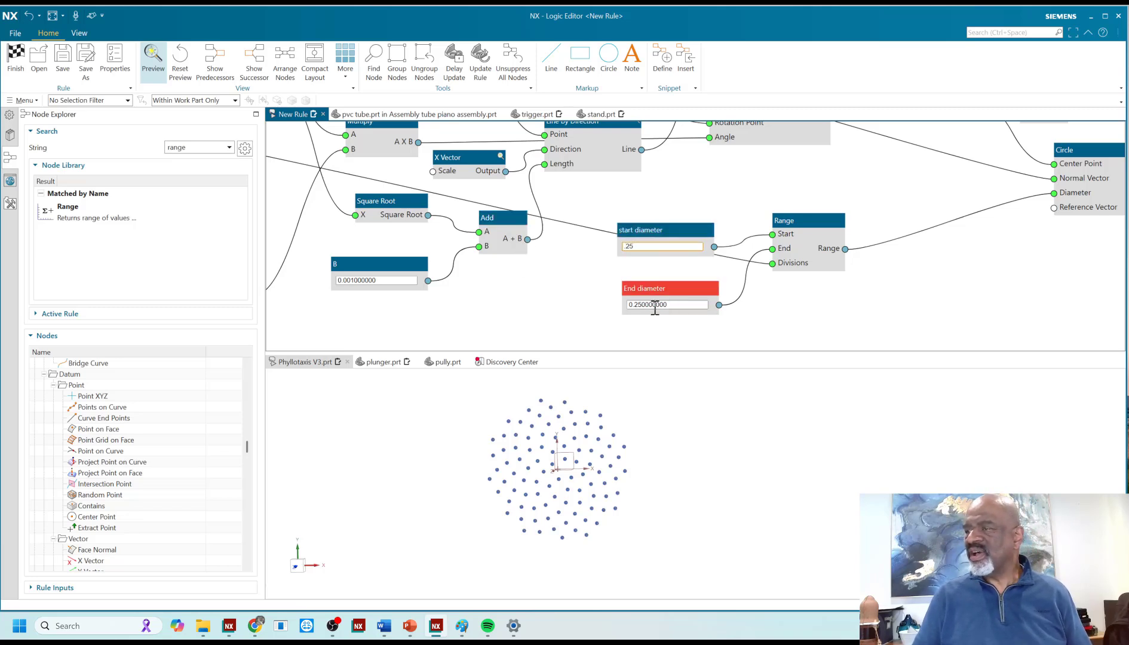
{"action": "left_click", "coordinate": [663, 305]}
{"action": "type", "text": "1"}
{"action": "type", "text": "5"}
{"action": "key", "text": "Return"}
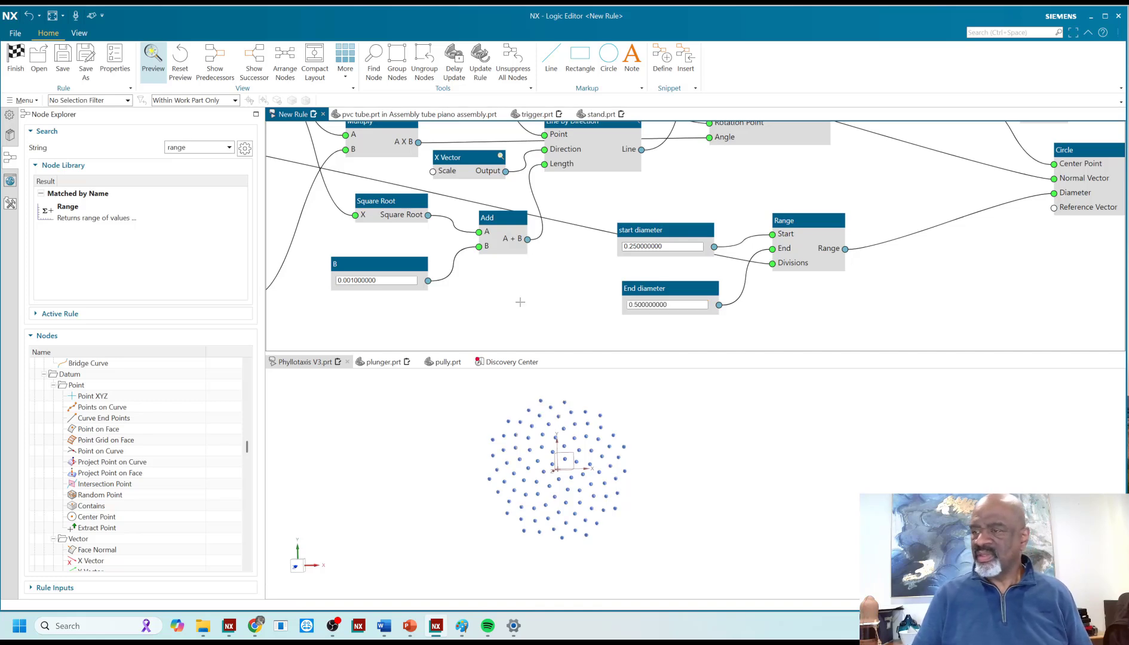
- Try an End diameter of 4 for the circle diameter range
{"action": "scroll", "coordinate": [514, 401], "scroll_direction": "down", "scroll_amount": 3}
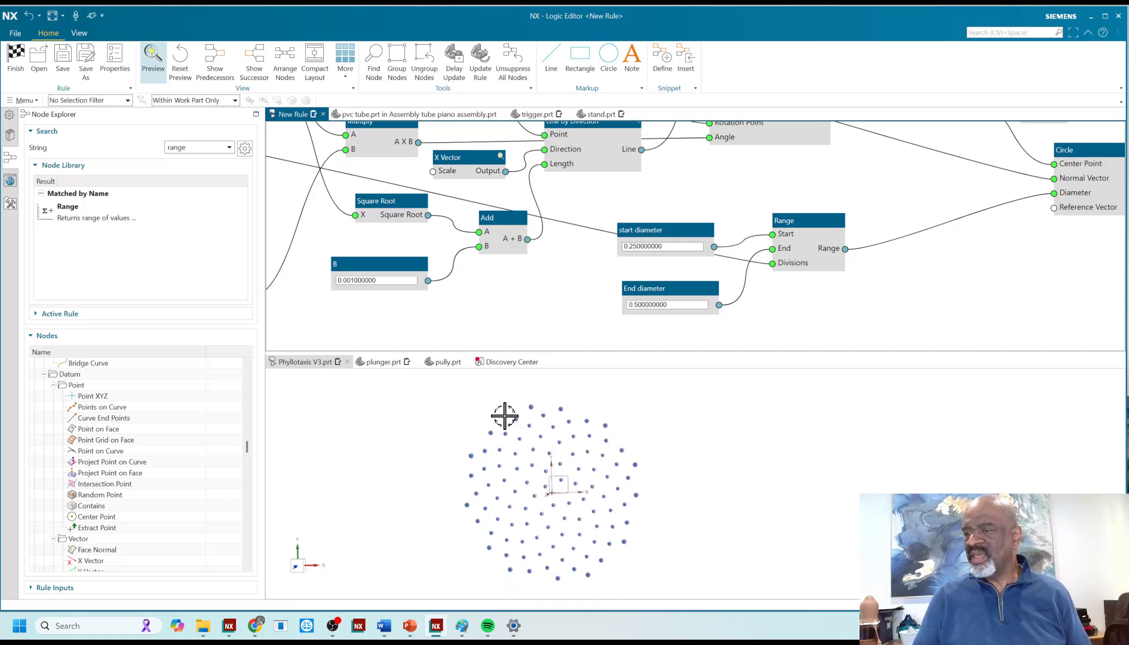
{"action": "left_click", "coordinate": [684, 305]}
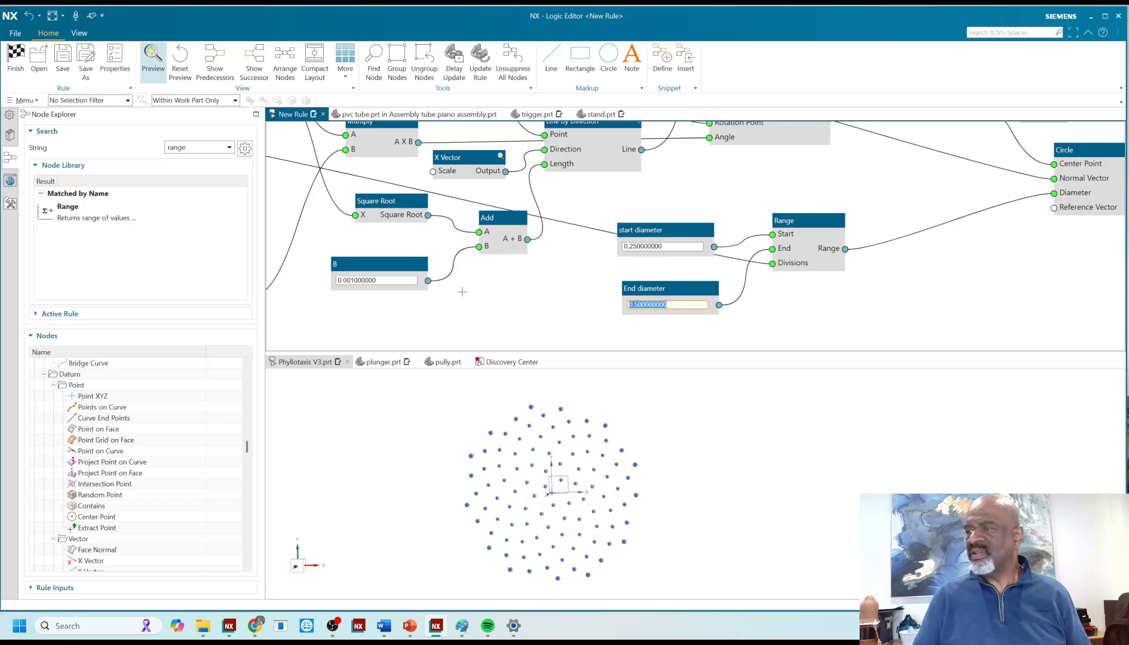
{"action": "type", "text": "4"}
{"action": "key", "text": "Return"}
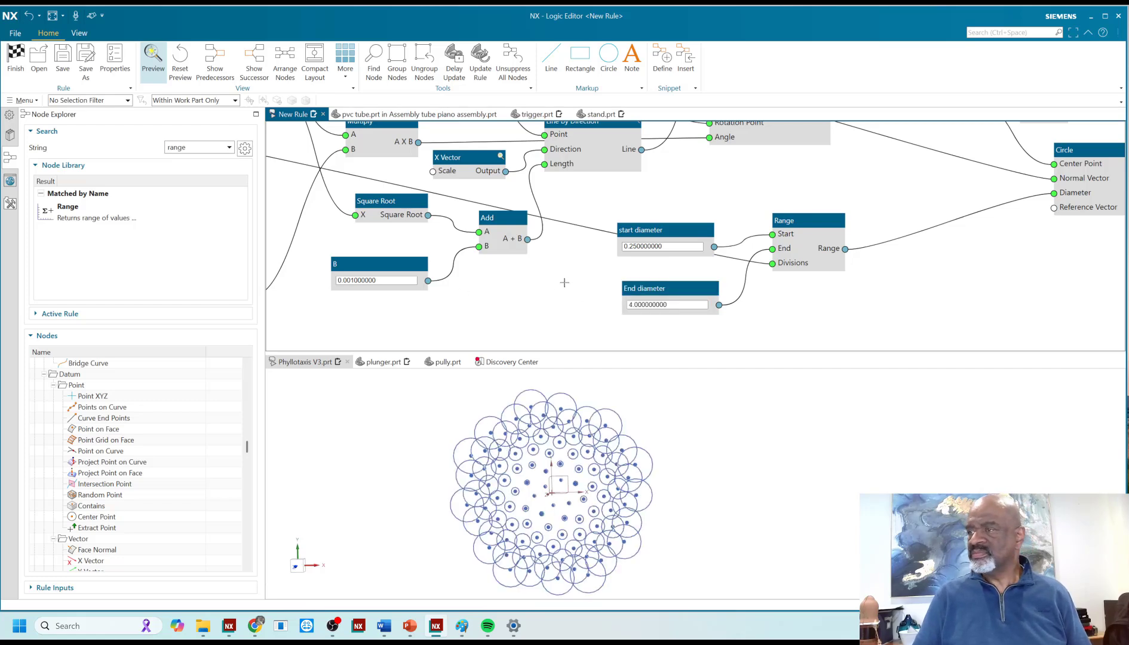
- Set the End diameter to 2 and the start diameter to 1
{"action": "left_click", "coordinate": [675, 304]}
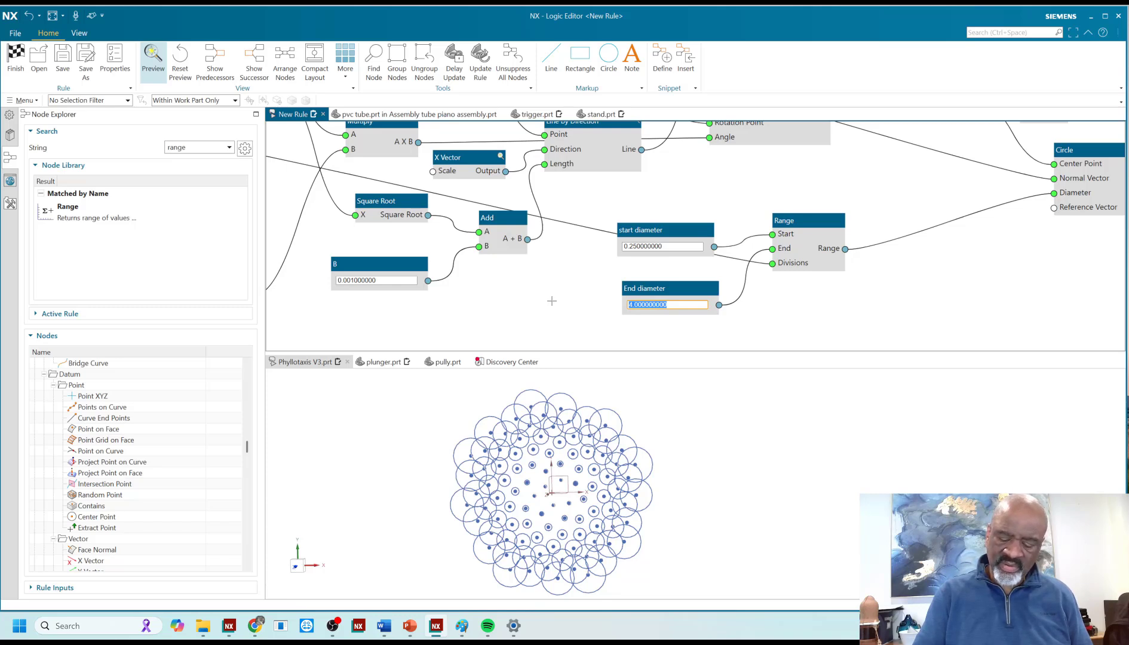
{"action": "type", "text": "2"}
{"action": "key", "text": "Return"}
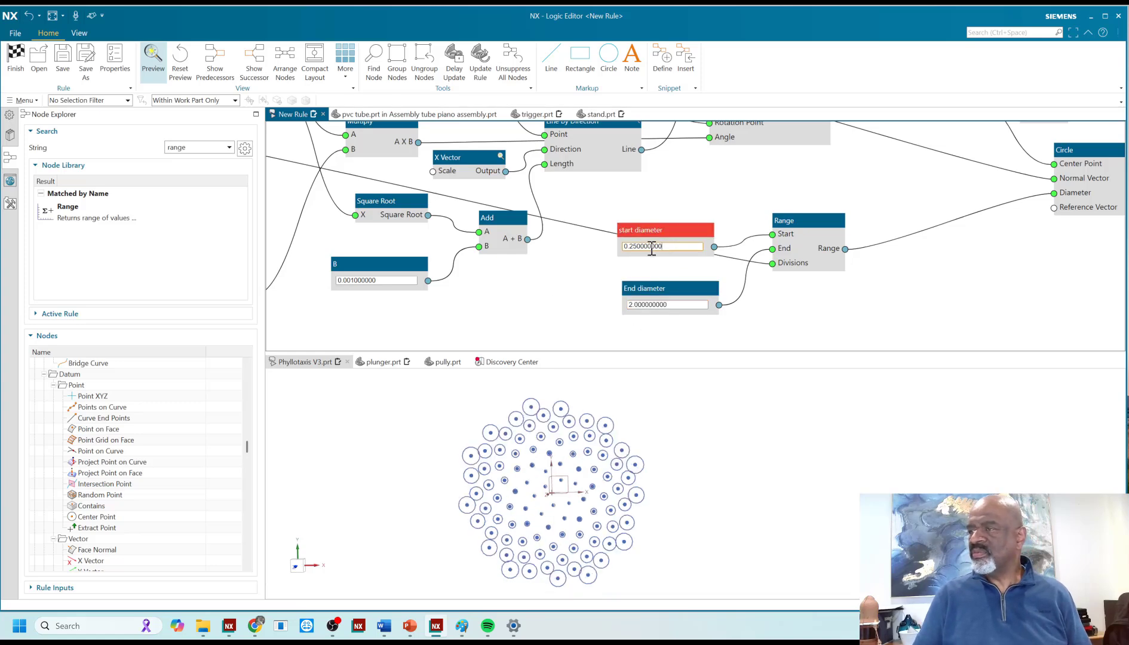
{"action": "type", "text": "1"}
{"action": "key", "text": "Return"}
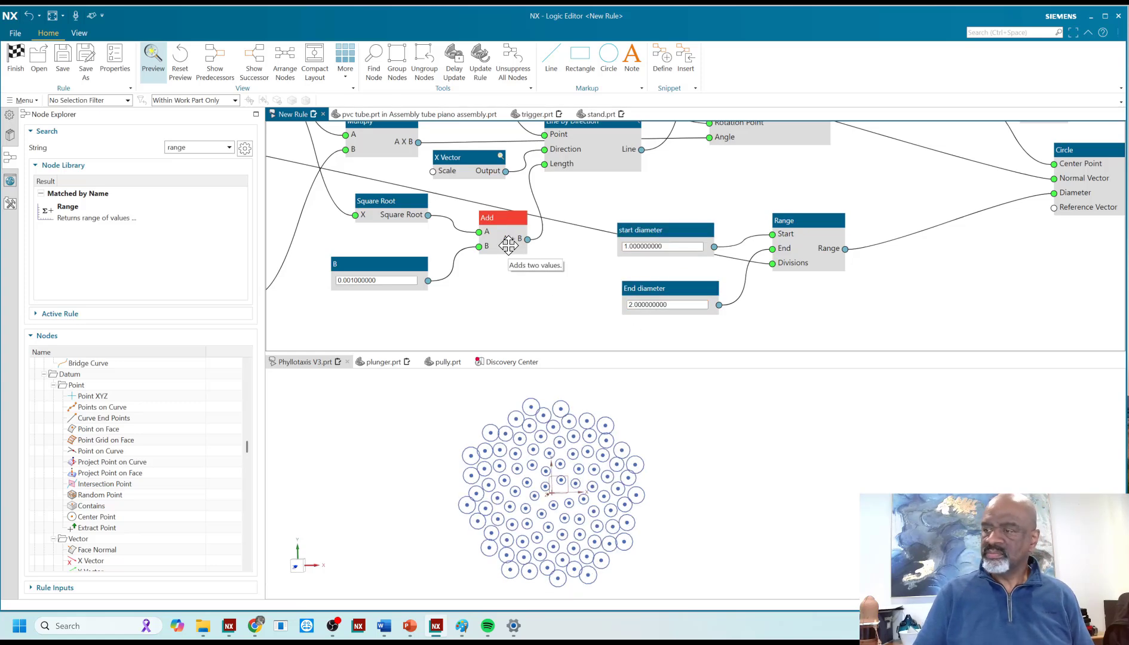
- Examine the node graph around the Add node and its B input, and look closely at the centre of the circle pattern
{"action": "scroll", "coordinate": [711, 469], "scroll_direction": "down", "scroll_amount": 2}
{"action": "scroll", "coordinate": [711, 465], "scroll_direction": "up", "scroll_amount": 2}
{"action": "scroll", "coordinate": [711, 470], "scroll_direction": "down", "scroll_amount": 2}
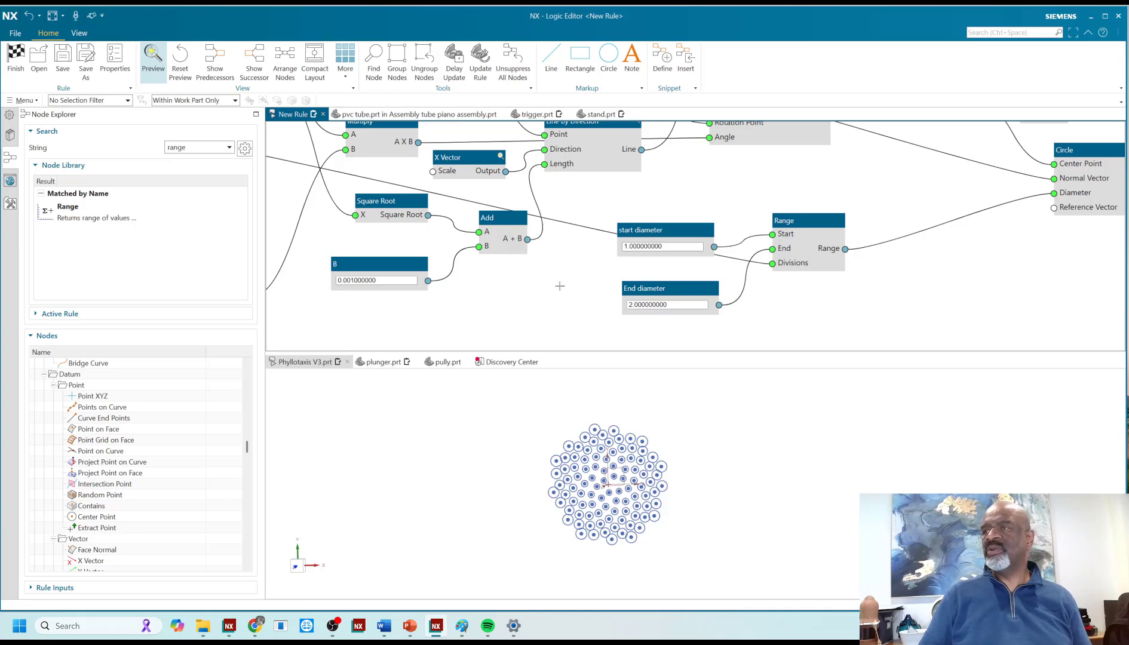
{"action": "scroll", "coordinate": [560, 287], "scroll_direction": "down", "scroll_amount": 3}
{"action": "scroll", "coordinate": [558, 219], "scroll_direction": "up", "scroll_amount": 3}
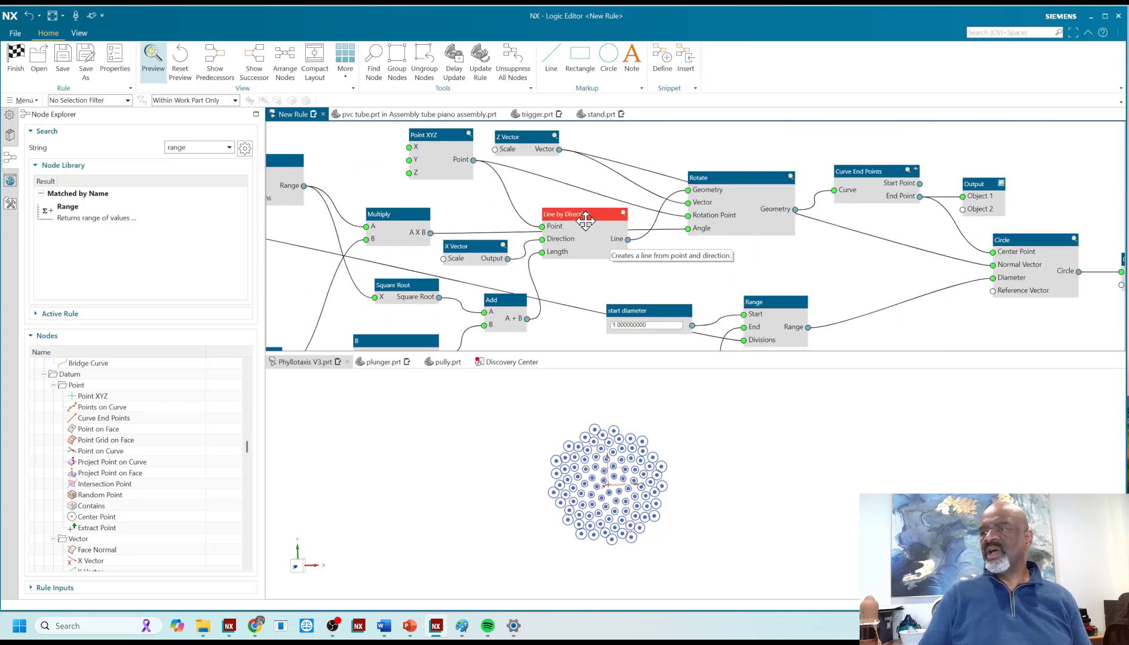
{"action": "scroll", "coordinate": [628, 203], "scroll_direction": "down", "scroll_amount": 1}
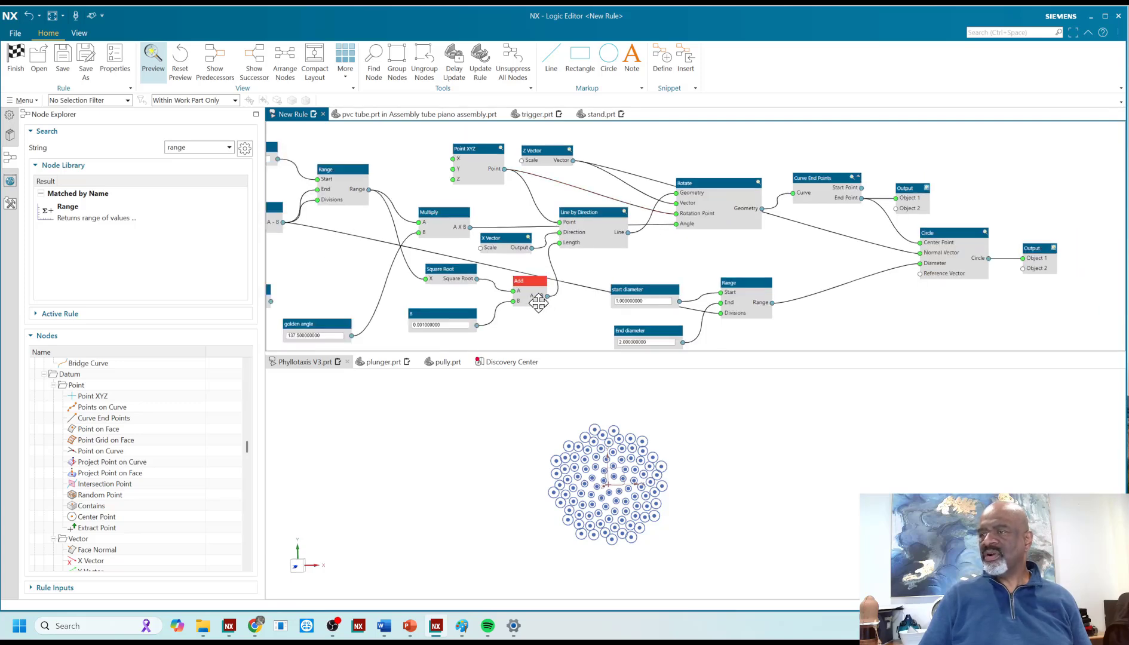
{"action": "scroll", "coordinate": [553, 242], "scroll_direction": "down", "scroll_amount": 1}
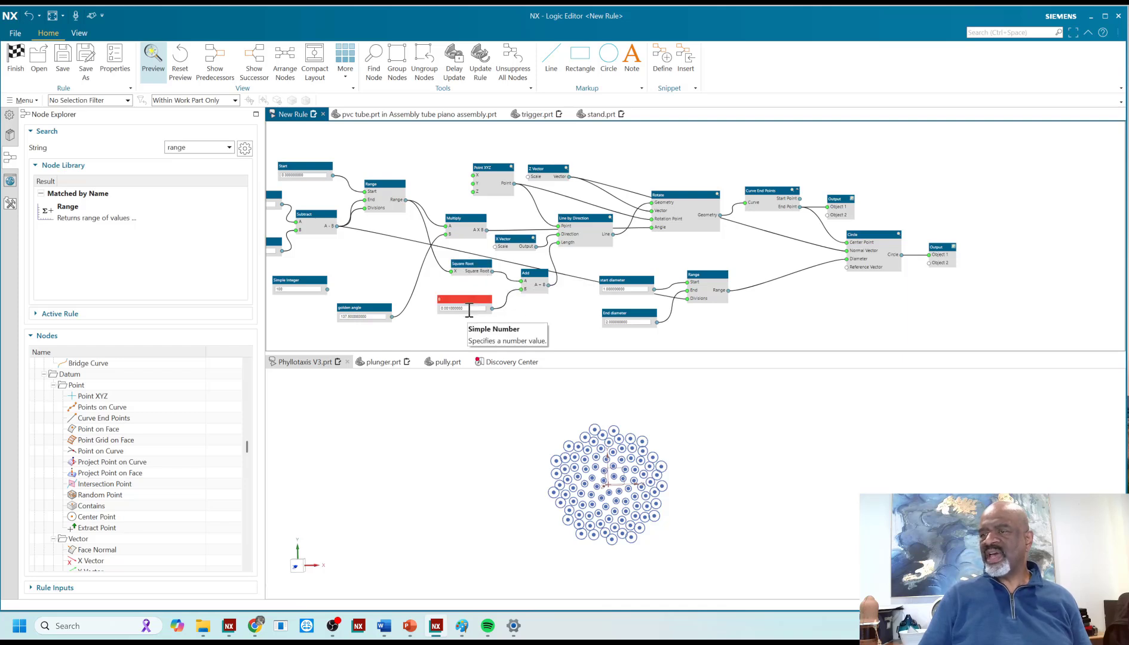
{"action": "scroll", "coordinate": [618, 489], "scroll_direction": "up", "scroll_amount": 1}
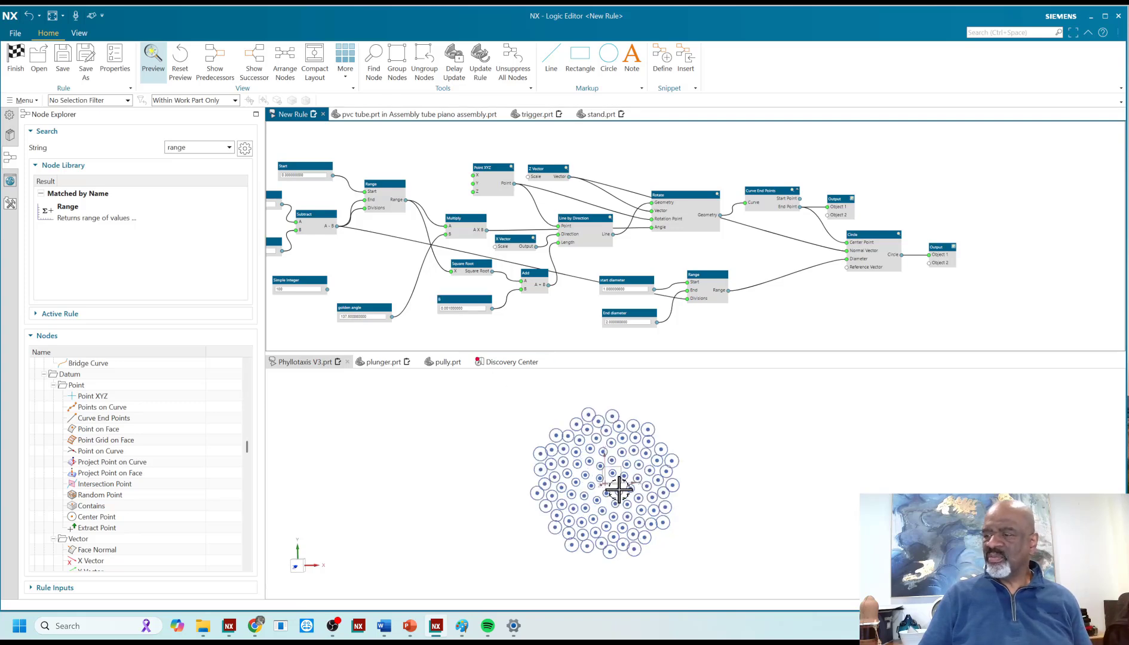
{"action": "scroll", "coordinate": [618, 489], "scroll_direction": "up", "scroll_amount": 4}
{"action": "middle_click_drag", "start_coordinate": [598, 471], "coordinate": [601, 469]}
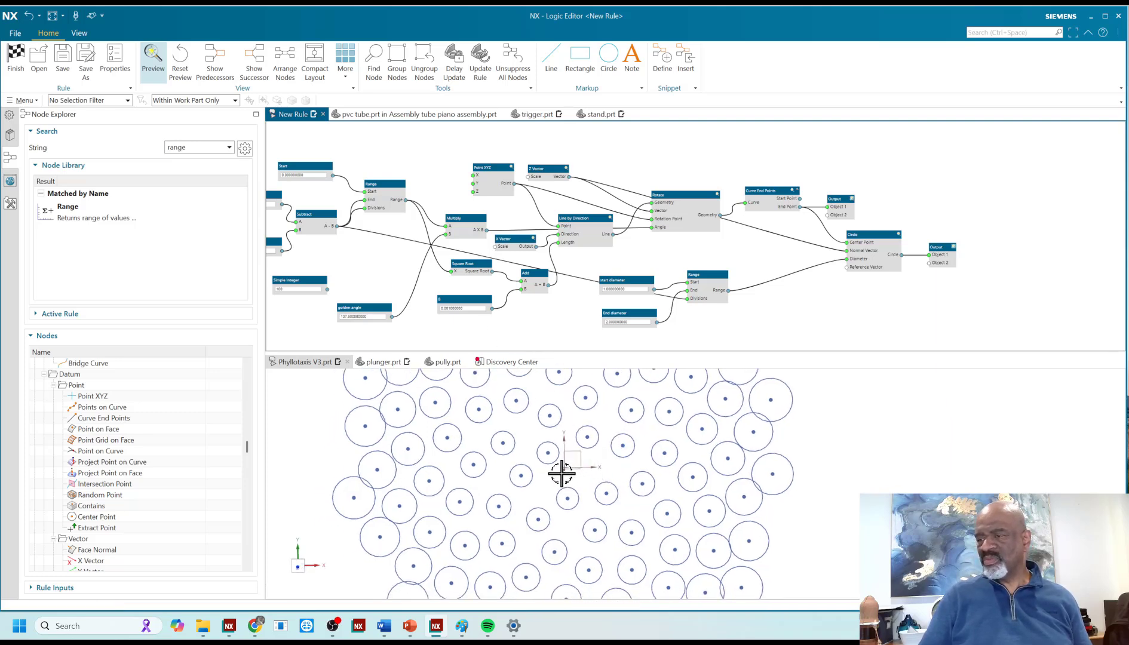
- Try 1, 0.1 and 0.01 in turn as the B value added to the square-root line lengths
{"action": "double_click", "coordinate": [474, 308]}
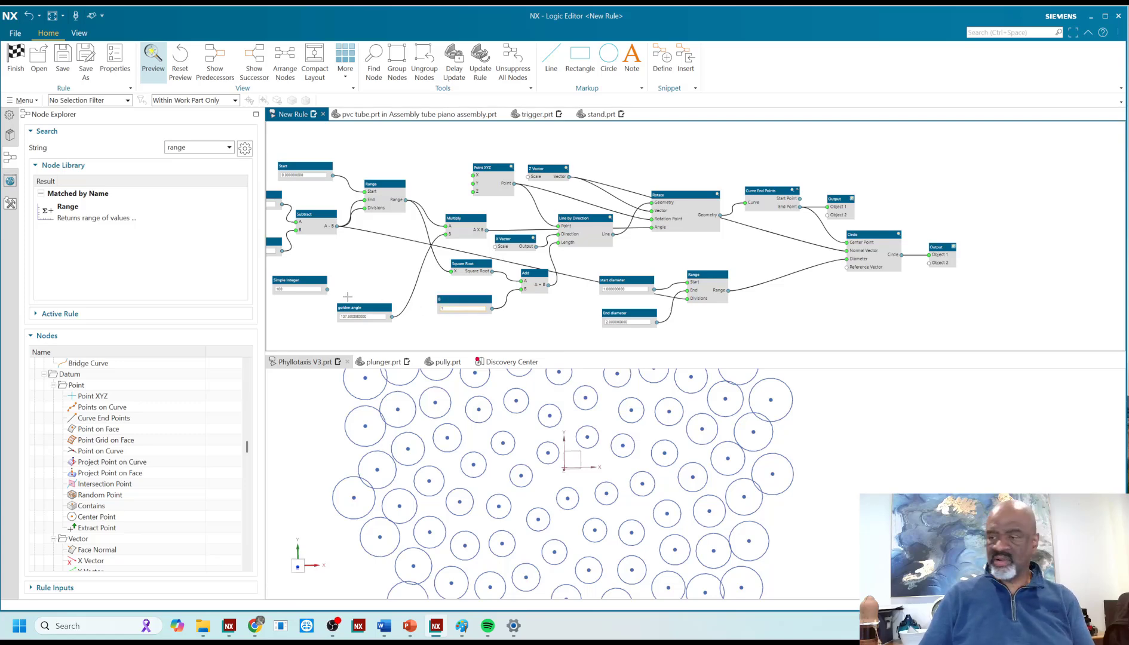
{"action": "key", "text": "Return"}
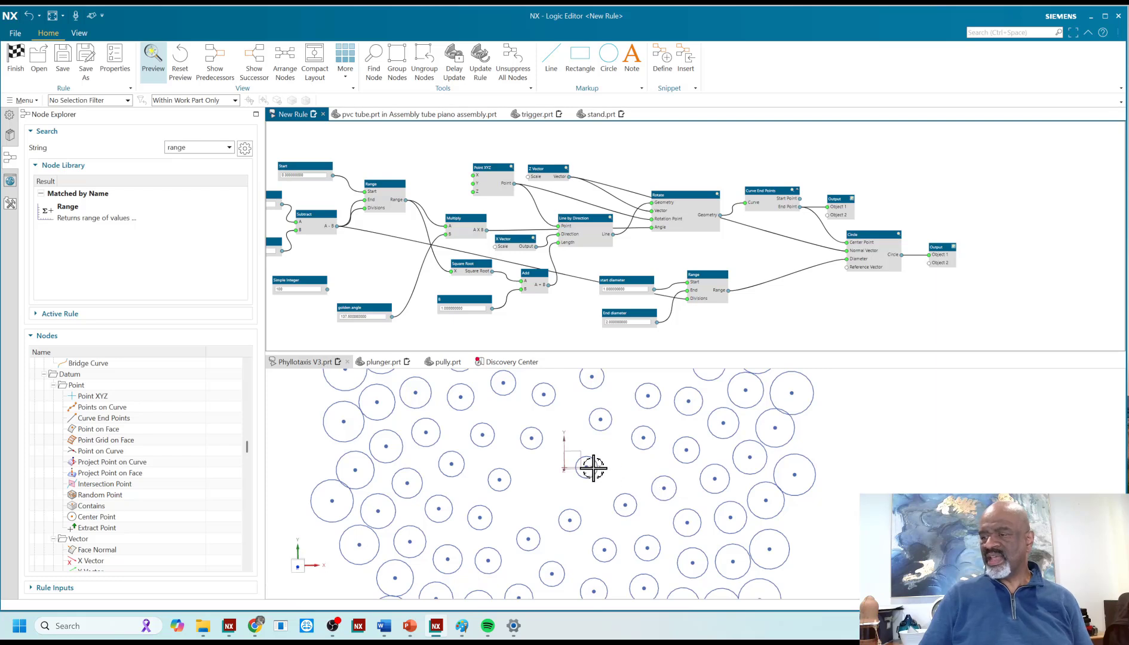
{"action": "double_click", "coordinate": [472, 308]}
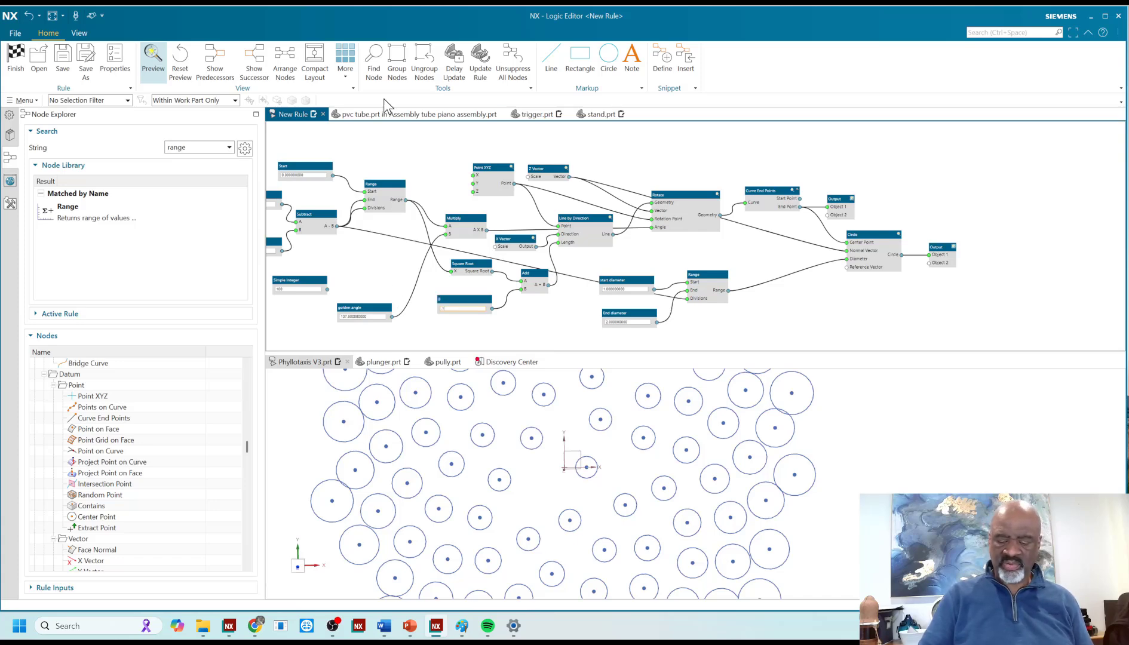
{"action": "type", "text": ".1"}
{"action": "key", "text": "Return"}
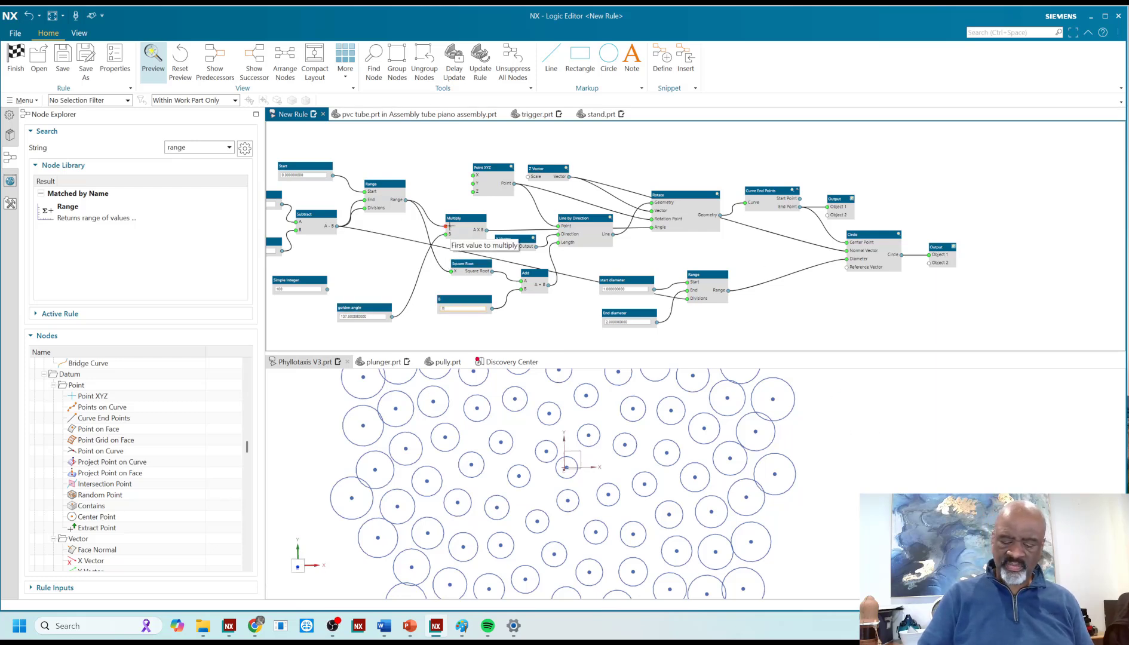
{"action": "key", "text": "Return"}
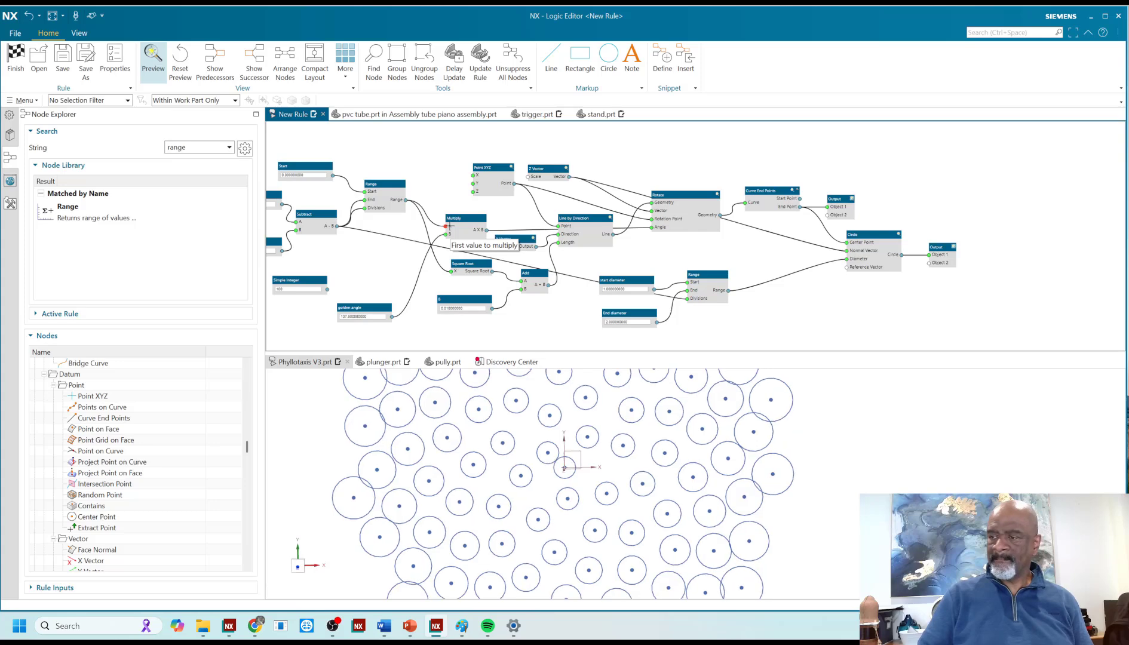
- Test a smaller B value of 0.001 and finally set B to 0.01
{"action": "double_click", "coordinate": [471, 308]}
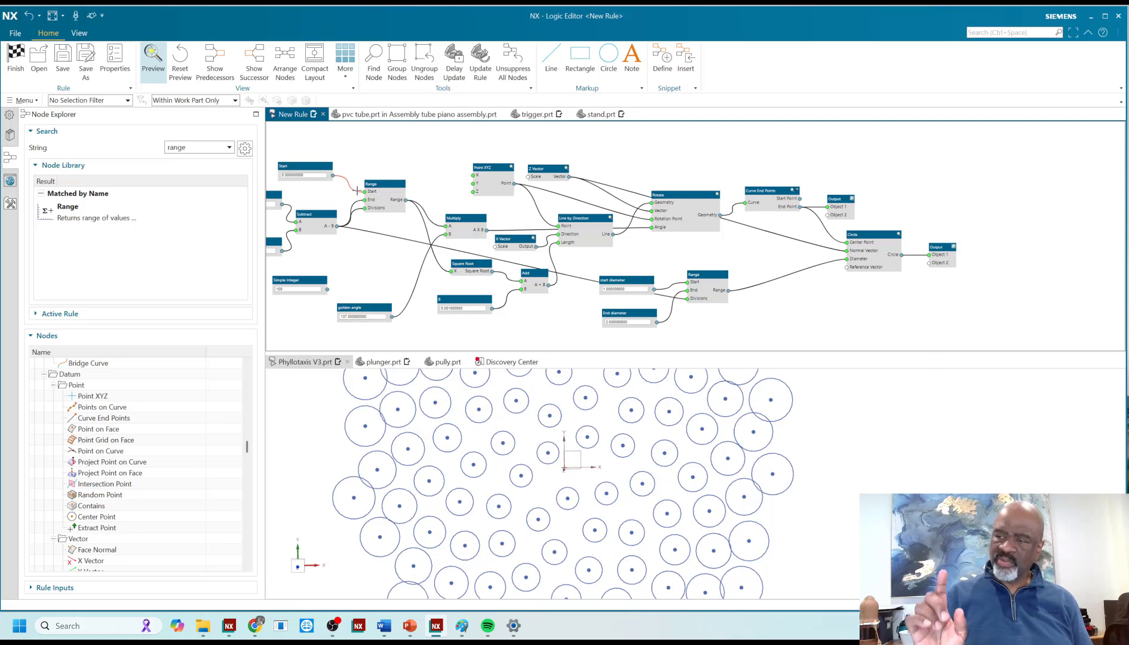
{"action": "double_click", "coordinate": [468, 308]}
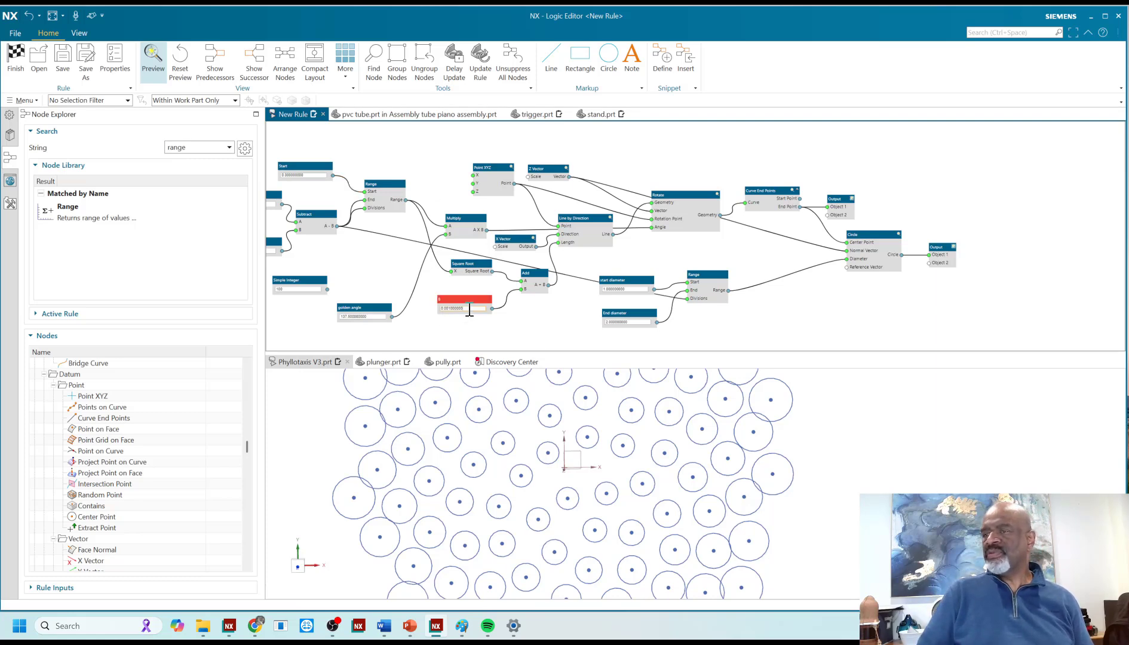
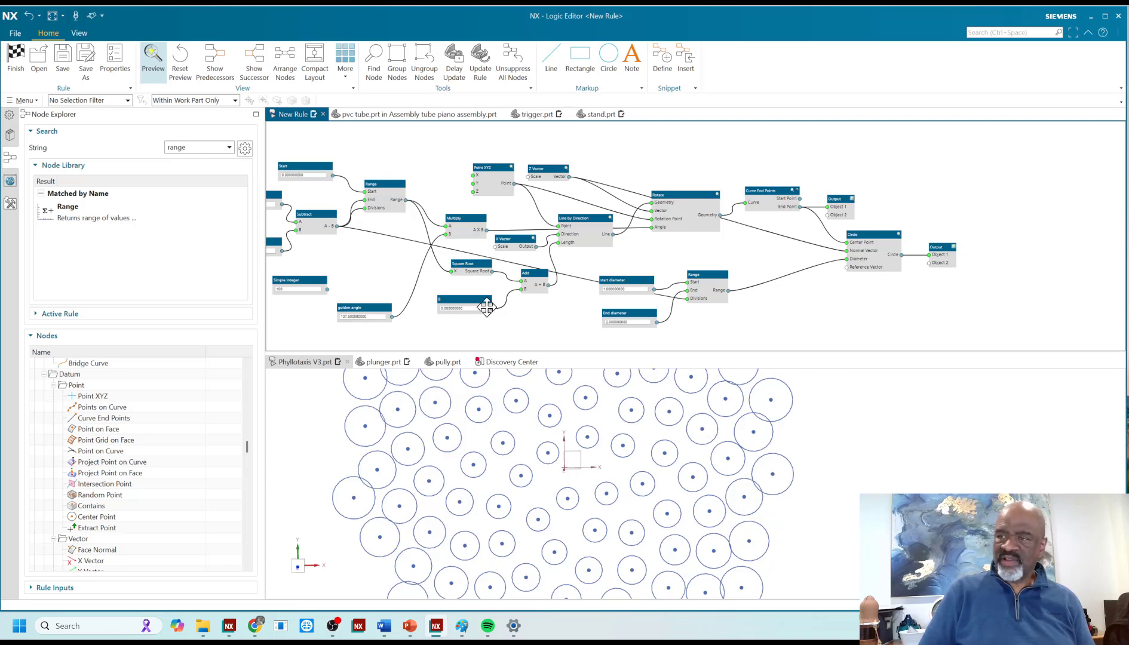
{"action": "double_click", "coordinate": [469, 309]}
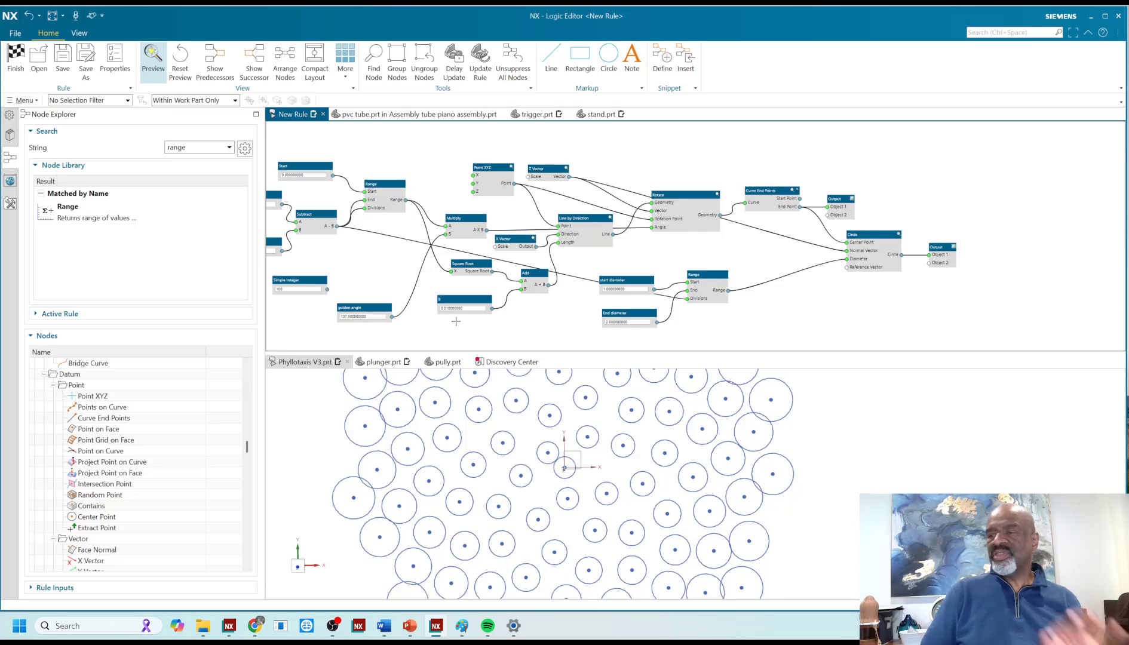
- Inspect the circle at the pattern's origin, the overall spiral, and the rule's nodes from number of holes to the Circle output
{"action": "scroll", "coordinate": [630, 511], "scroll_direction": "down", "scroll_amount": 2}
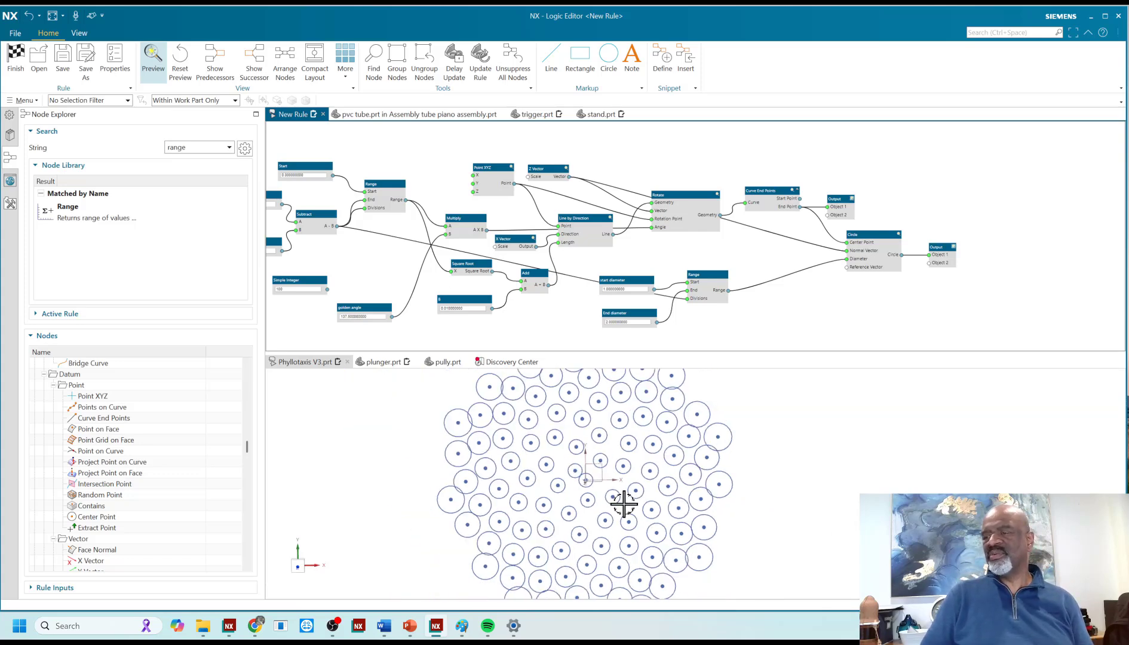
{"action": "scroll", "coordinate": [601, 482], "scroll_direction": "up", "scroll_amount": 5}
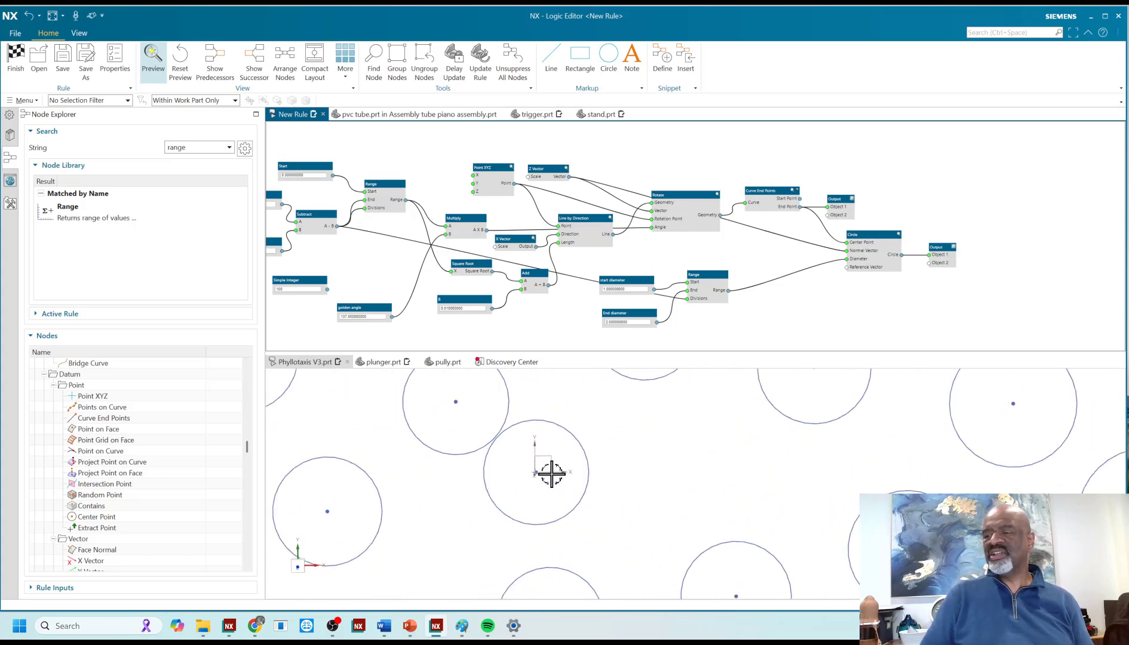
{"action": "scroll", "coordinate": [534, 472], "scroll_direction": "down", "scroll_amount": 5}
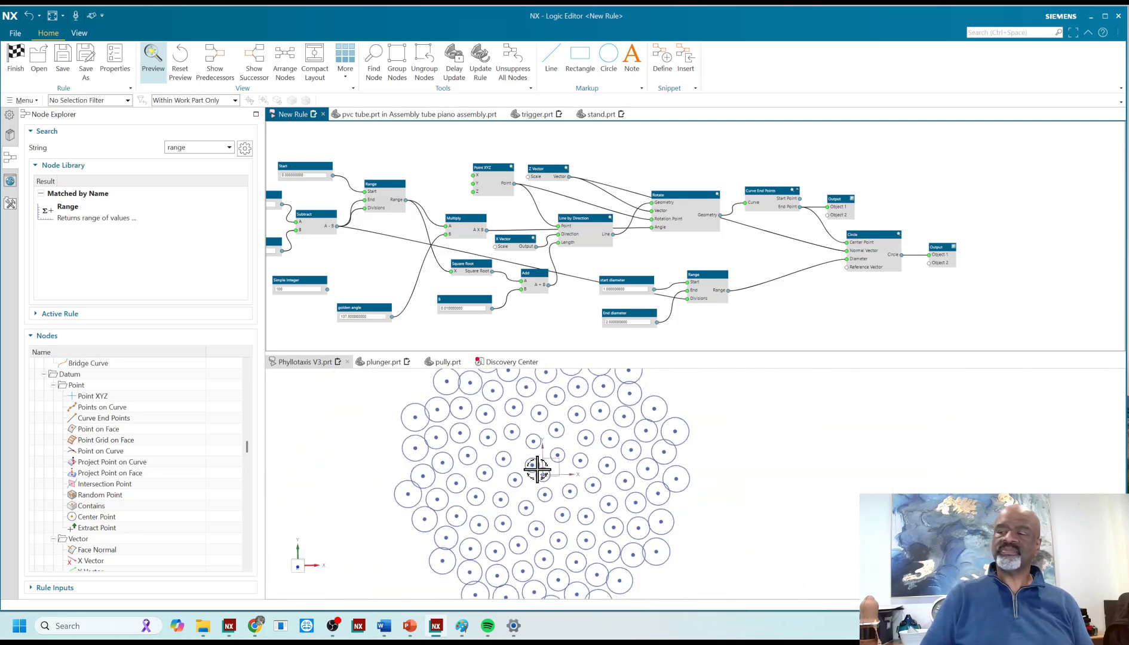
{"action": "middle_click_drag", "start_coordinate": [535, 472], "coordinate": [542, 472]}
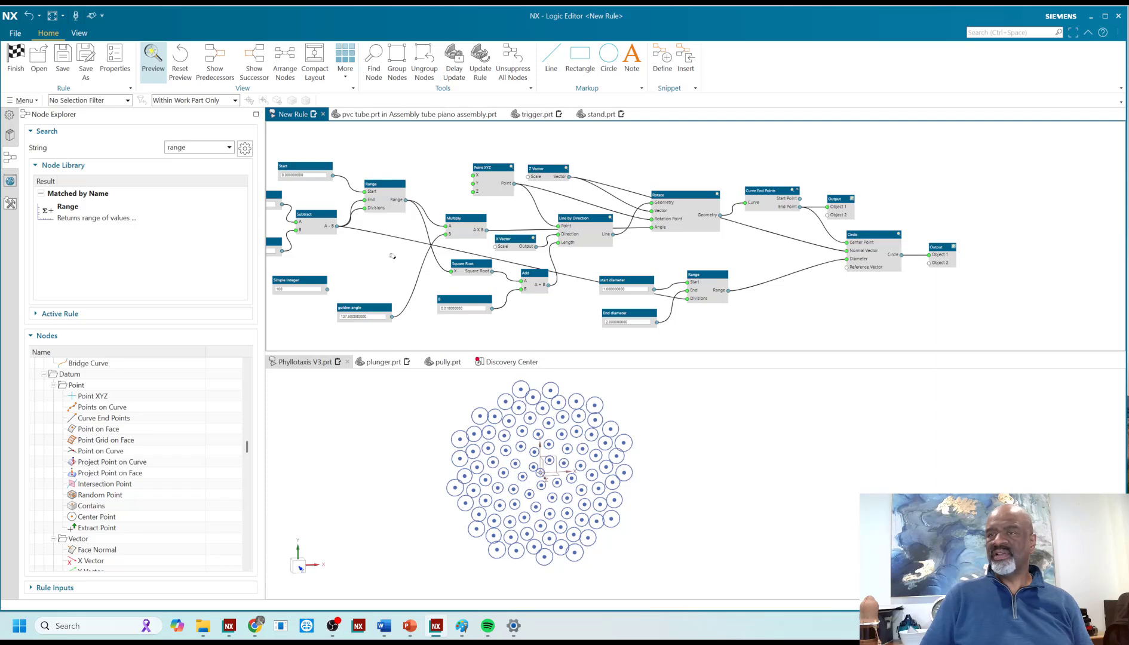
{"action": "middle_click_drag", "start_coordinate": [392, 256], "coordinate": [430, 254]}
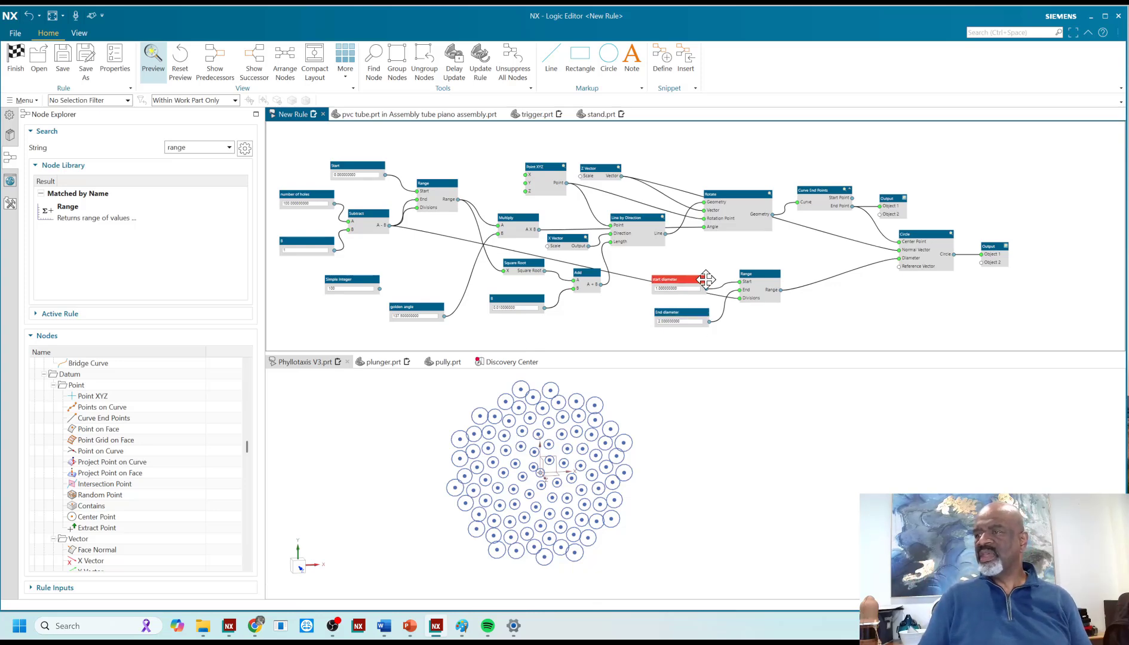
{"action": "scroll", "coordinate": [624, 240], "scroll_direction": "up", "scroll_amount": 3}
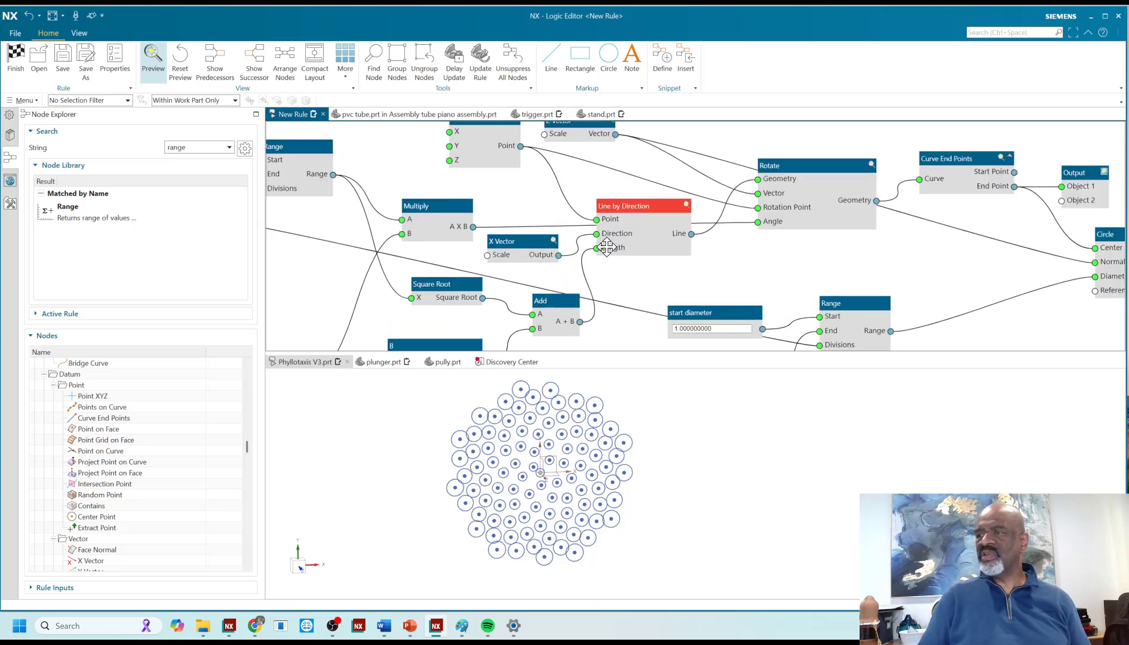
{"action": "scroll", "coordinate": [549, 209], "scroll_direction": "down", "scroll_amount": 5}
{"action": "scroll", "coordinate": [568, 255], "scroll_direction": "up", "scroll_amount": 3}
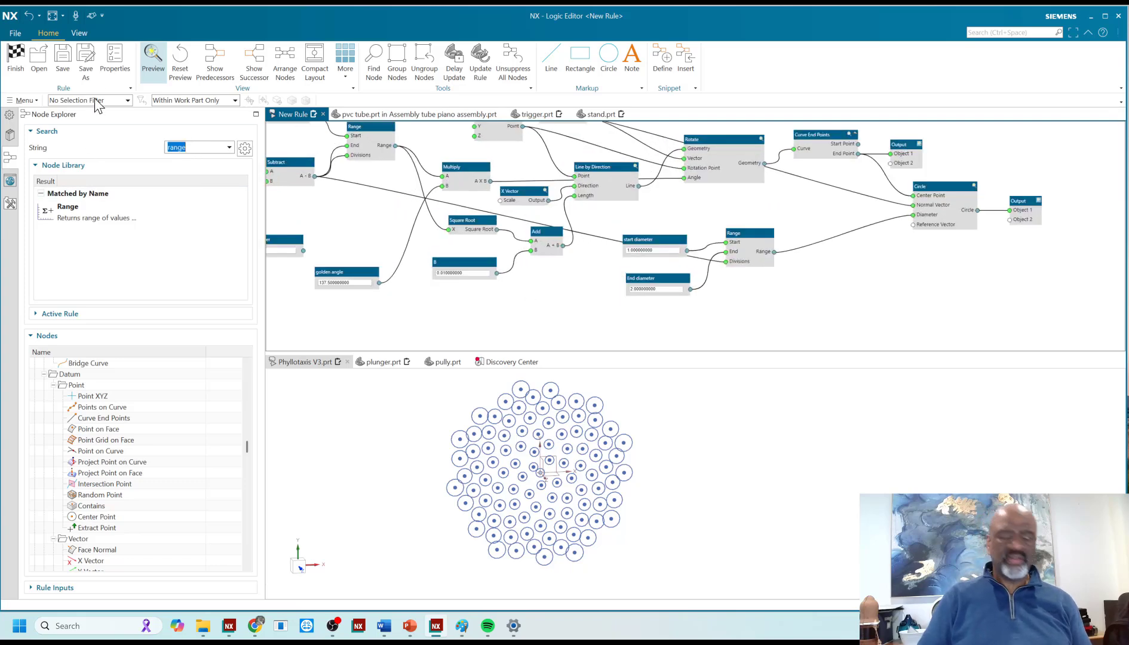
- Add a Number node below the B node of the Add operation and rename it "scaling factor"
{"action": "type", "text": "number"}
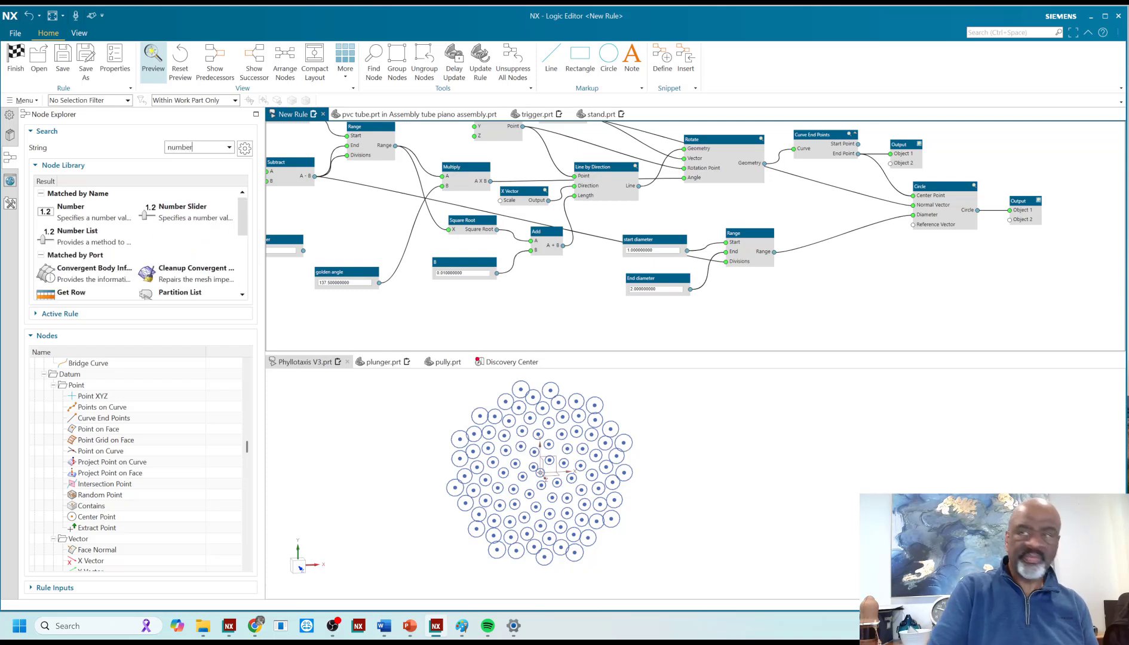
{"action": "double_click", "coordinate": [81, 213]}
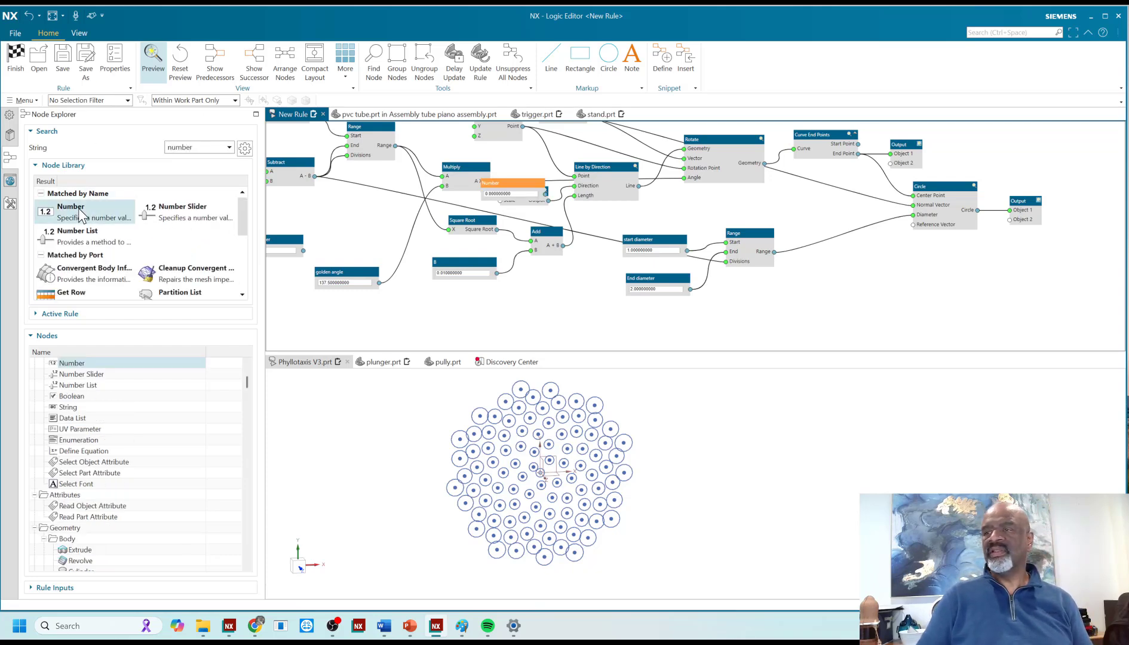
{"action": "left_click_drag", "start_coordinate": [509, 184], "coordinate": [493, 295]}
{"action": "right_click", "coordinate": [490, 294]}
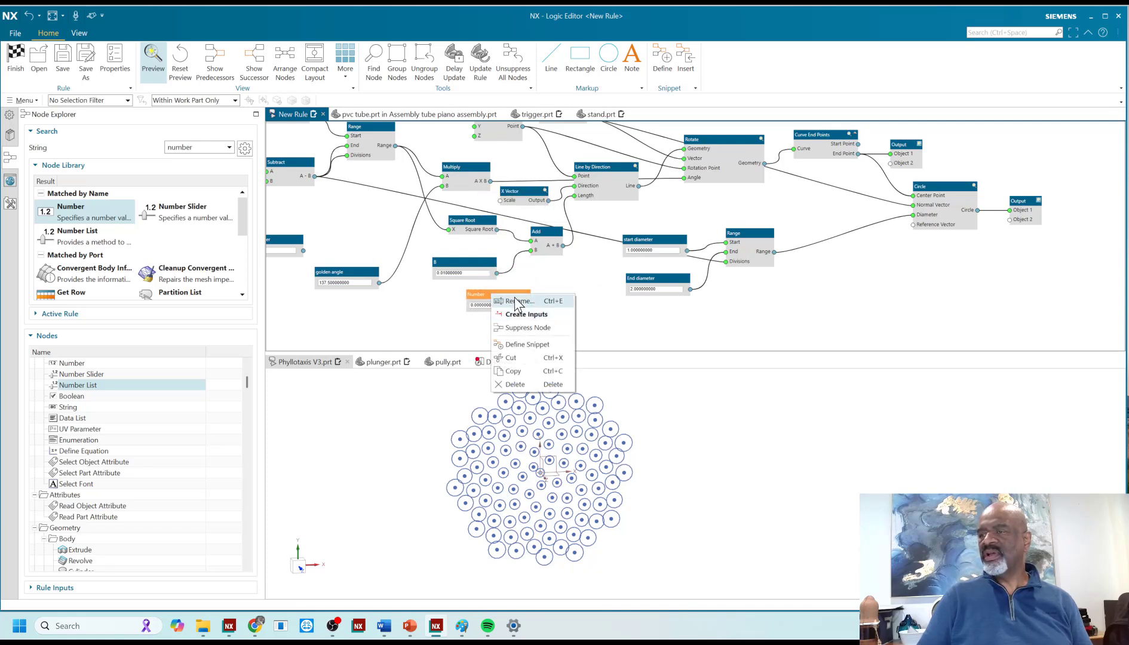
{"action": "left_click", "coordinate": [514, 304]}
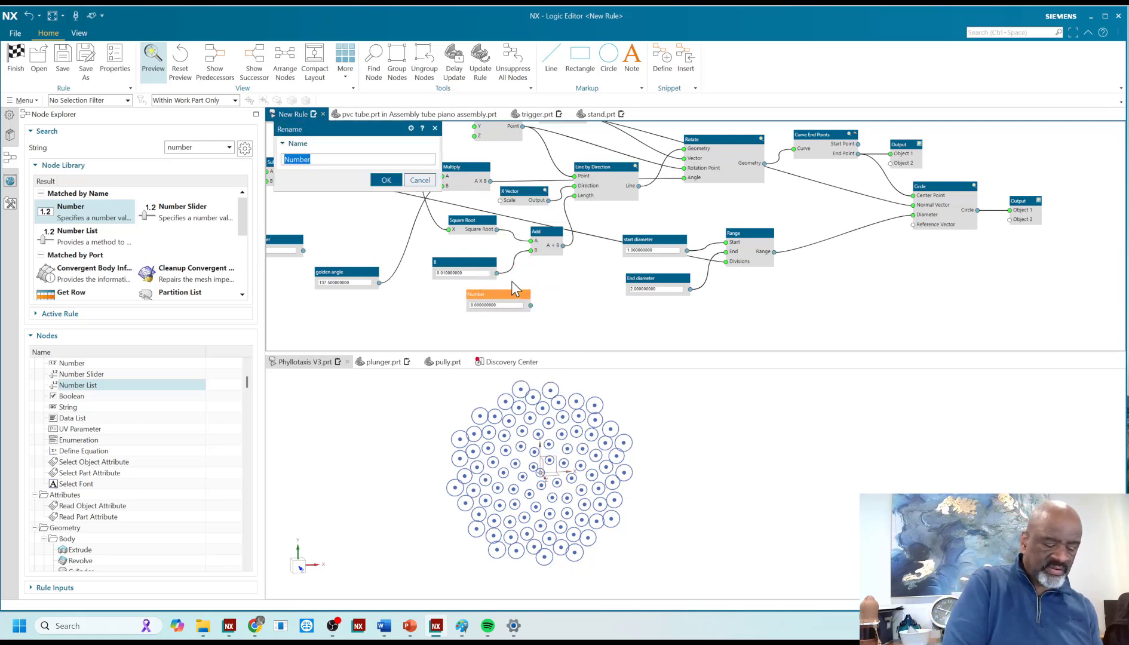
{"action": "type", "text": "sacaling factor"}
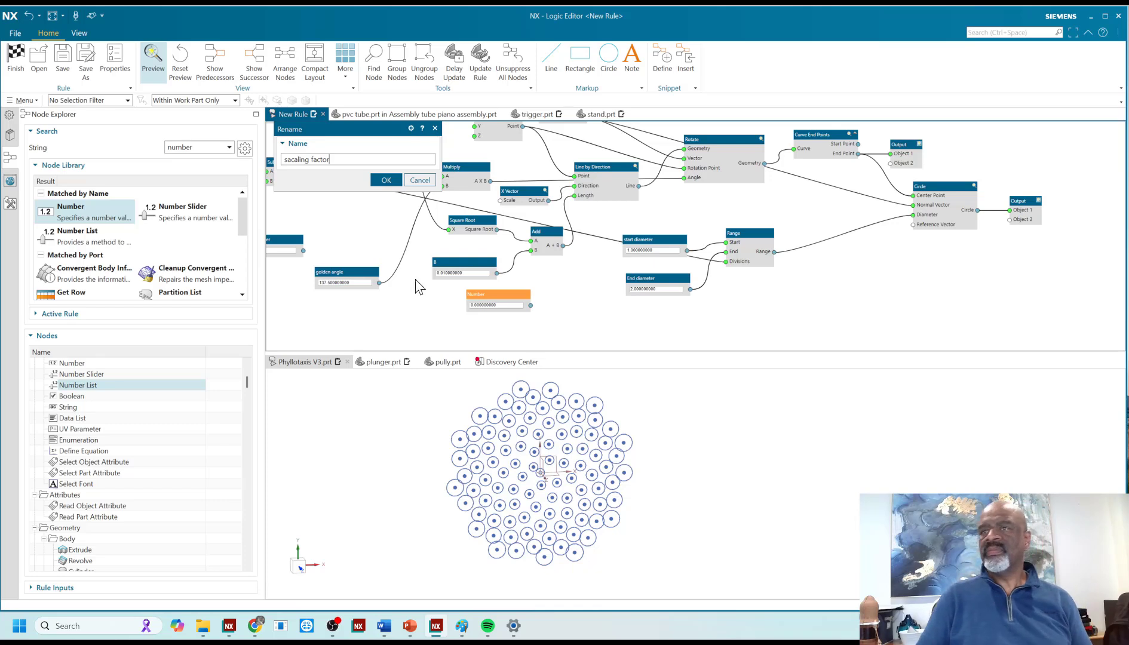
{"action": "left_click_drag", "start_coordinate": [330, 161], "coordinate": [150, 167]}
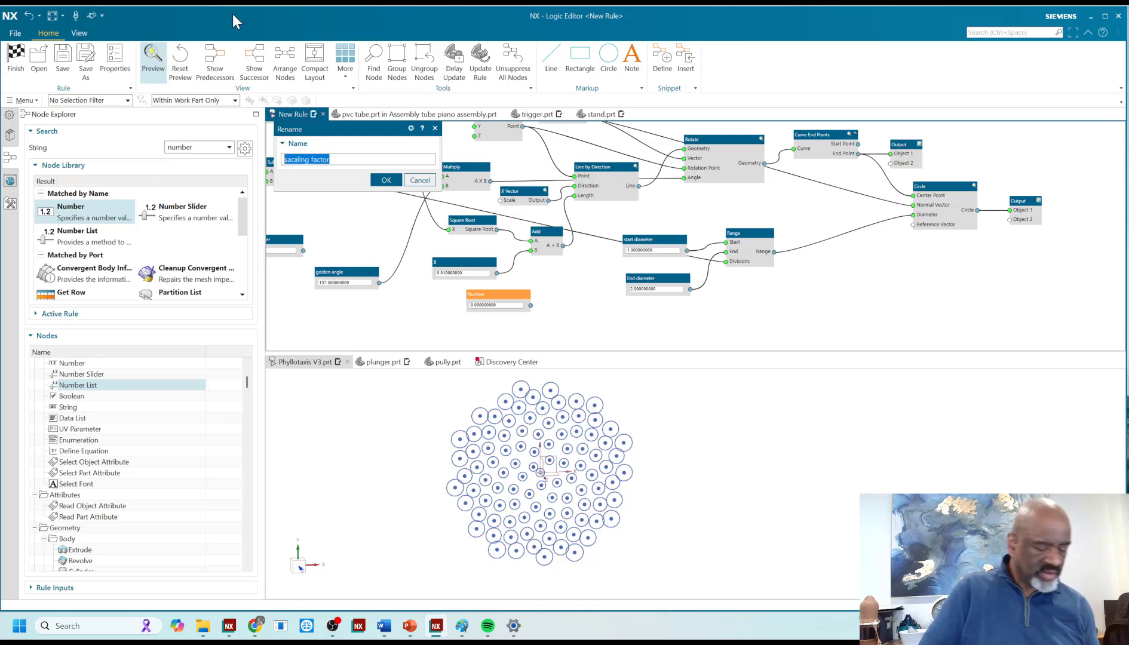
{"action": "type", "text": "scali"}
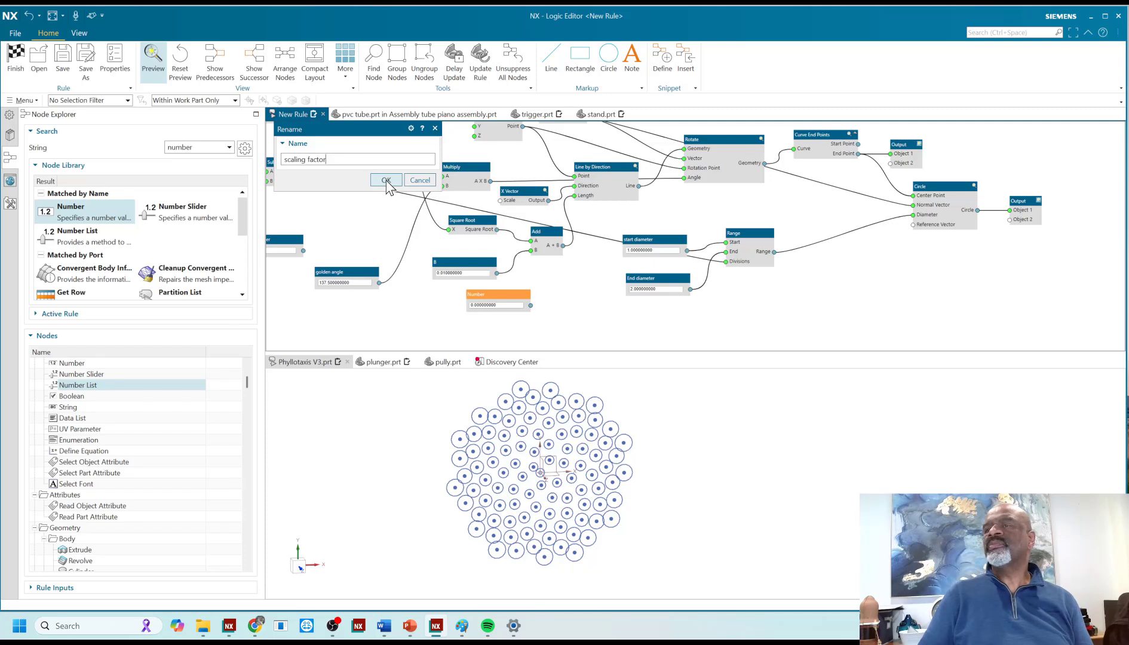
{"action": "left_click", "coordinate": [386, 181]}
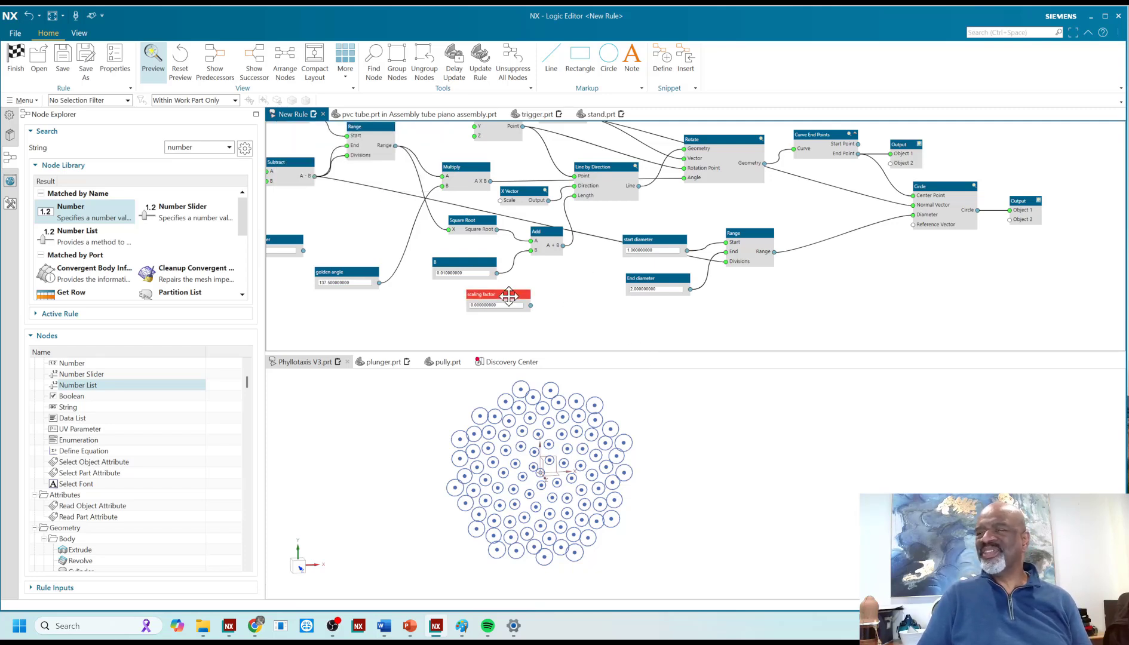
{"action": "left_click_drag", "start_coordinate": [499, 294], "coordinate": [490, 297]}
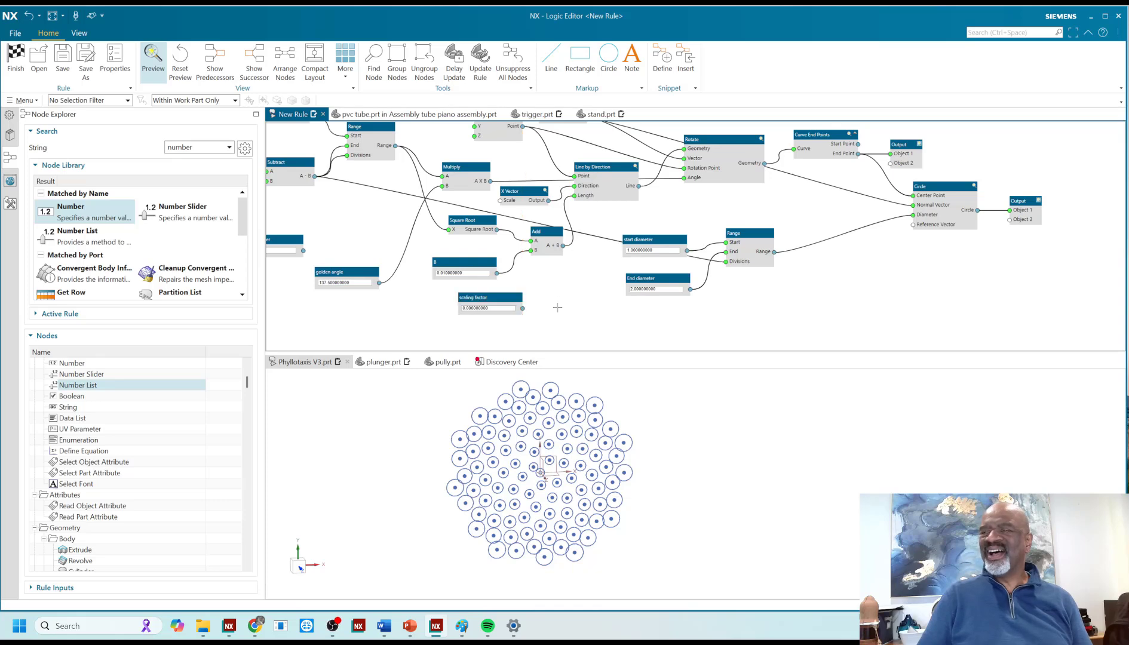
- Set the scaling factor value to 1.5
{"action": "double_click", "coordinate": [502, 308]}
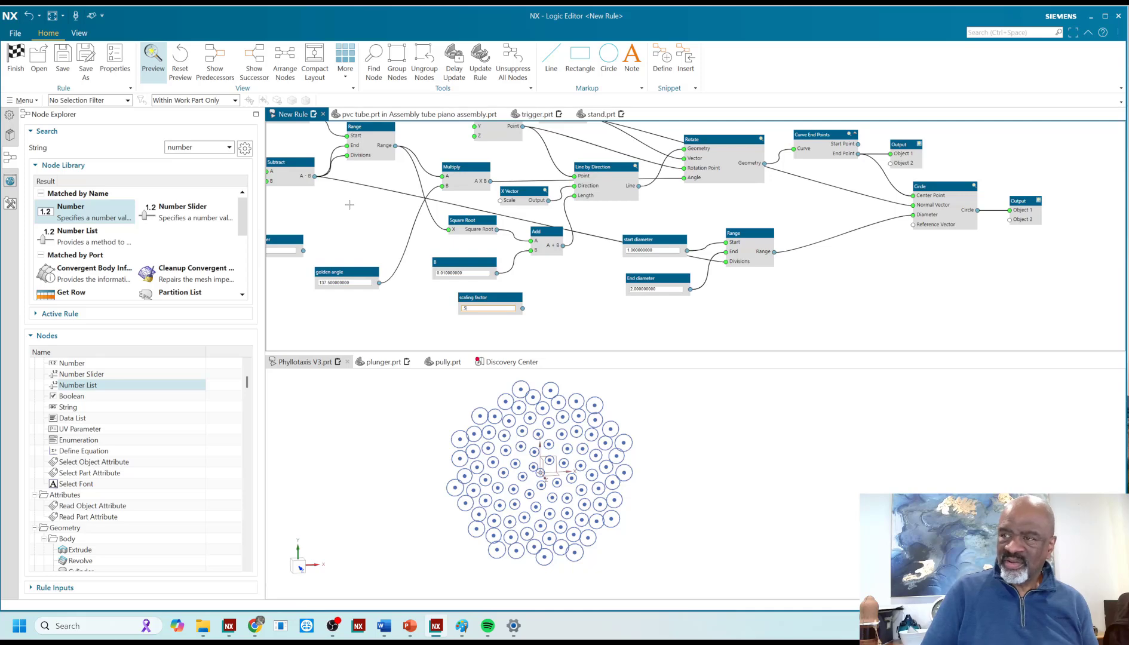
{"action": "double_click", "coordinate": [465, 308]}
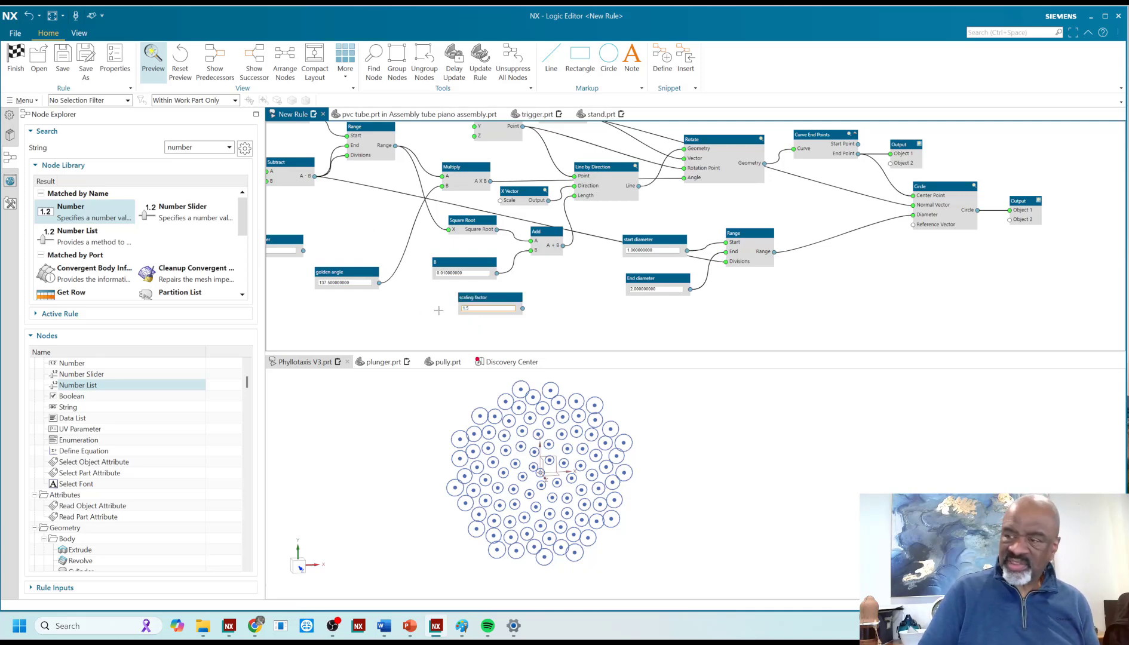
{"action": "key", "text": "Return"}
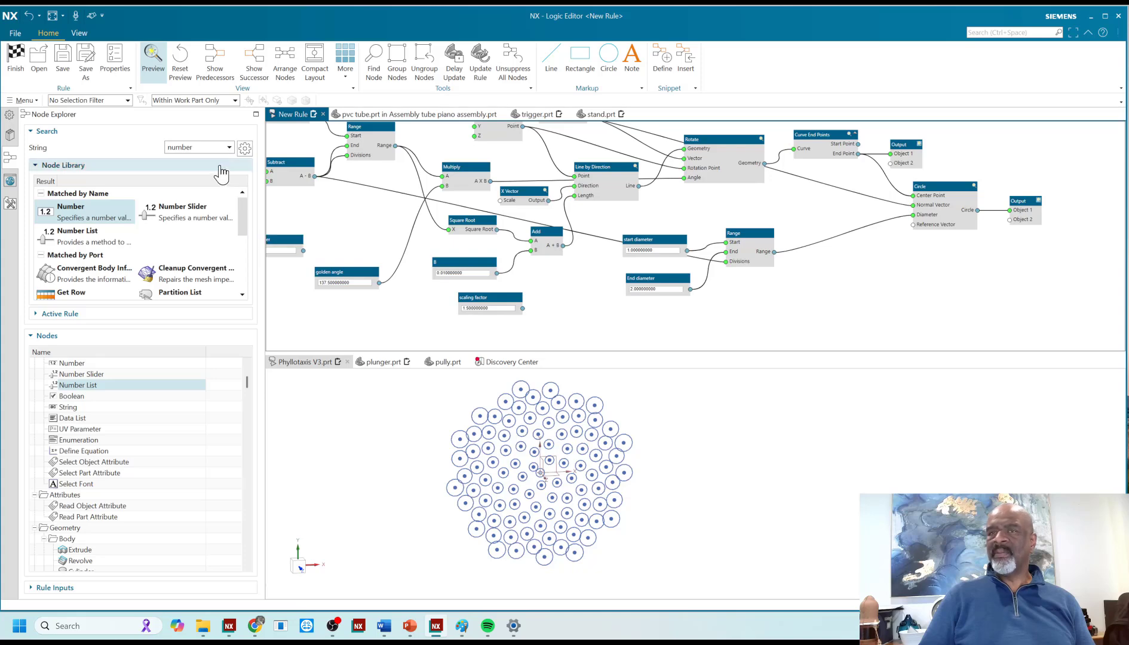
- Find the Multiply node in the node library, add it to the rule and place it beside the scaling factor node
{"action": "double_click", "coordinate": [179, 146]}
{"action": "type", "text": "m"}
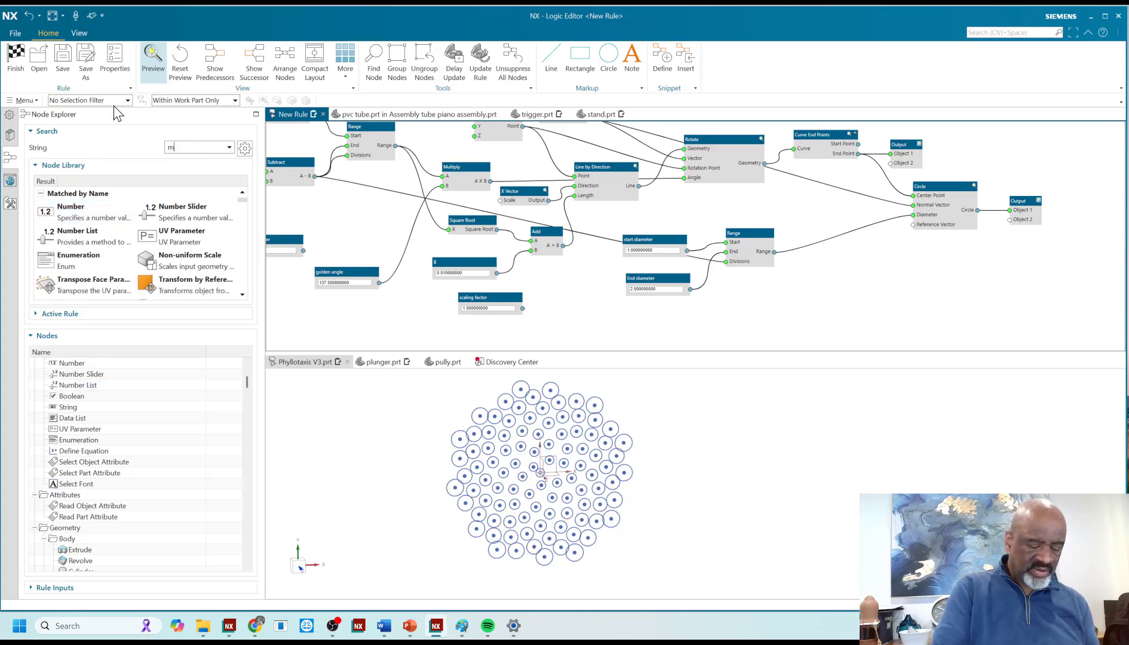
{"action": "type", "text": "ul"}
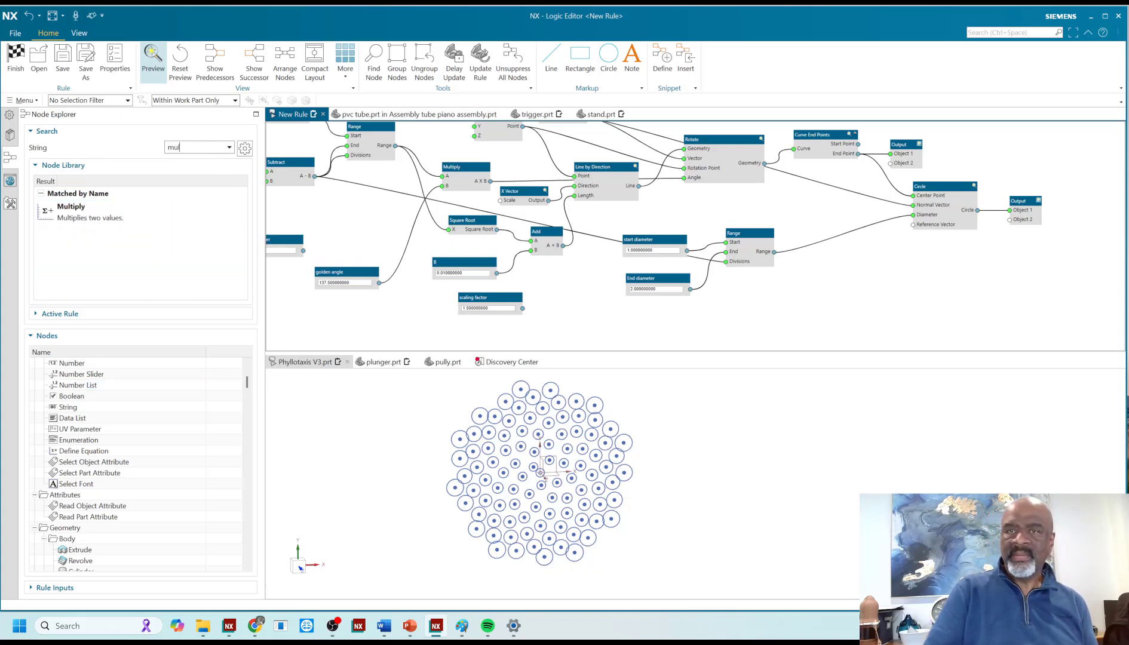
{"action": "left_click", "coordinate": [93, 221]}
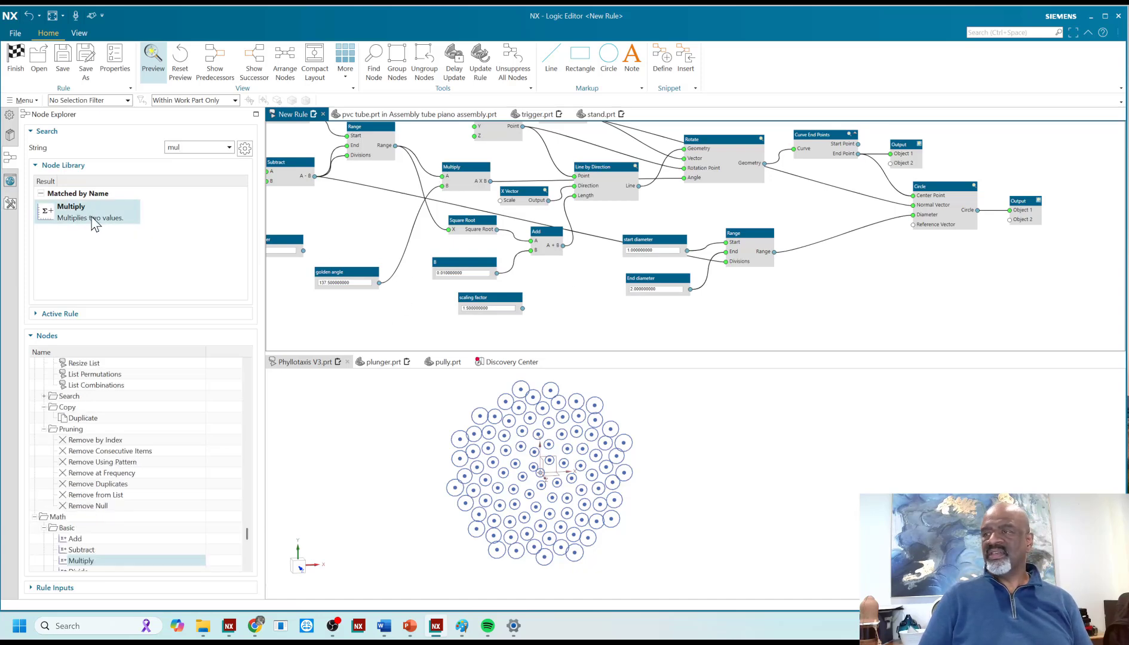
{"action": "scroll", "coordinate": [419, 290], "scroll_direction": "down", "scroll_amount": 3}
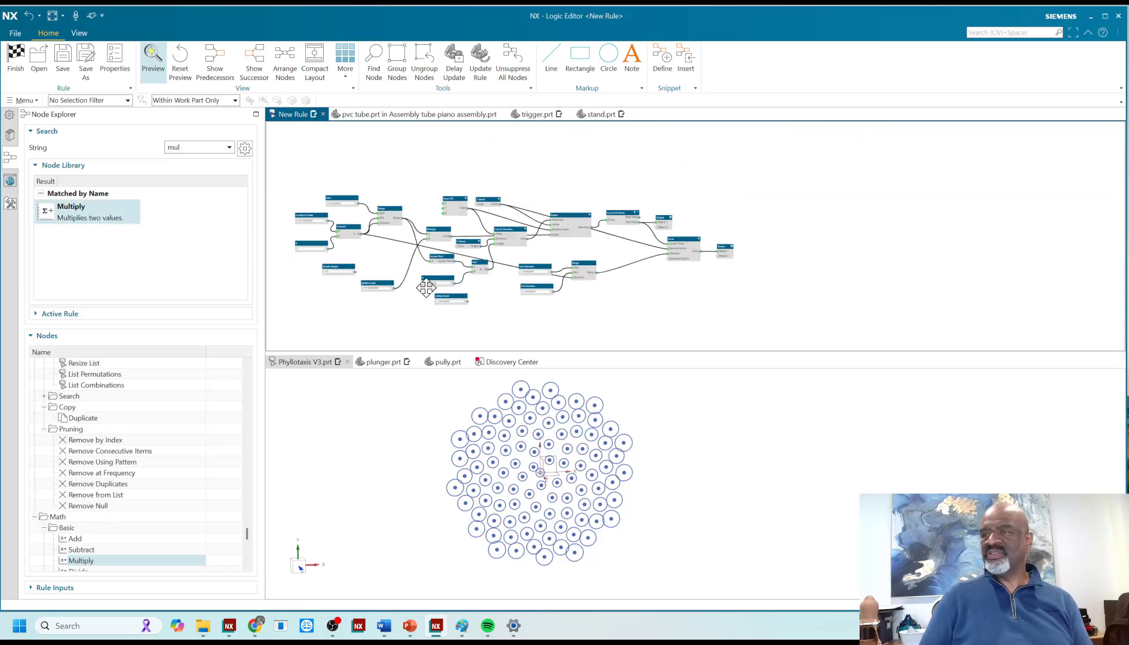
{"action": "double_click", "coordinate": [60, 208]}
{"action": "scroll", "coordinate": [493, 230], "scroll_direction": "up", "scroll_amount": 2}
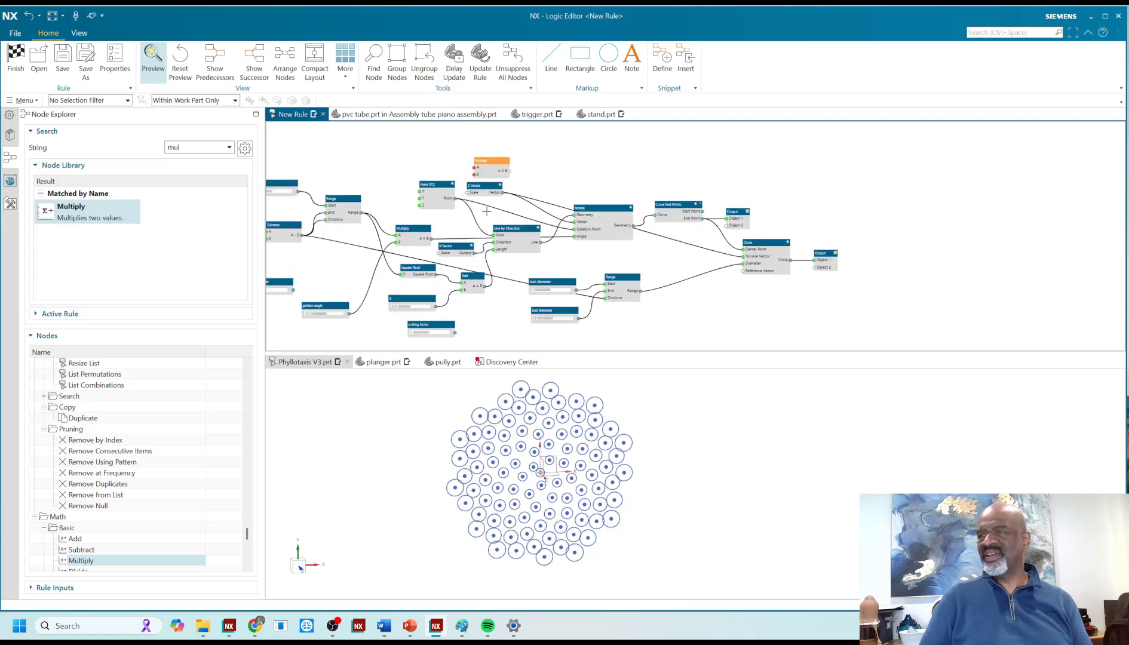
{"action": "left_click_drag", "start_coordinate": [486, 160], "coordinate": [486, 325]}
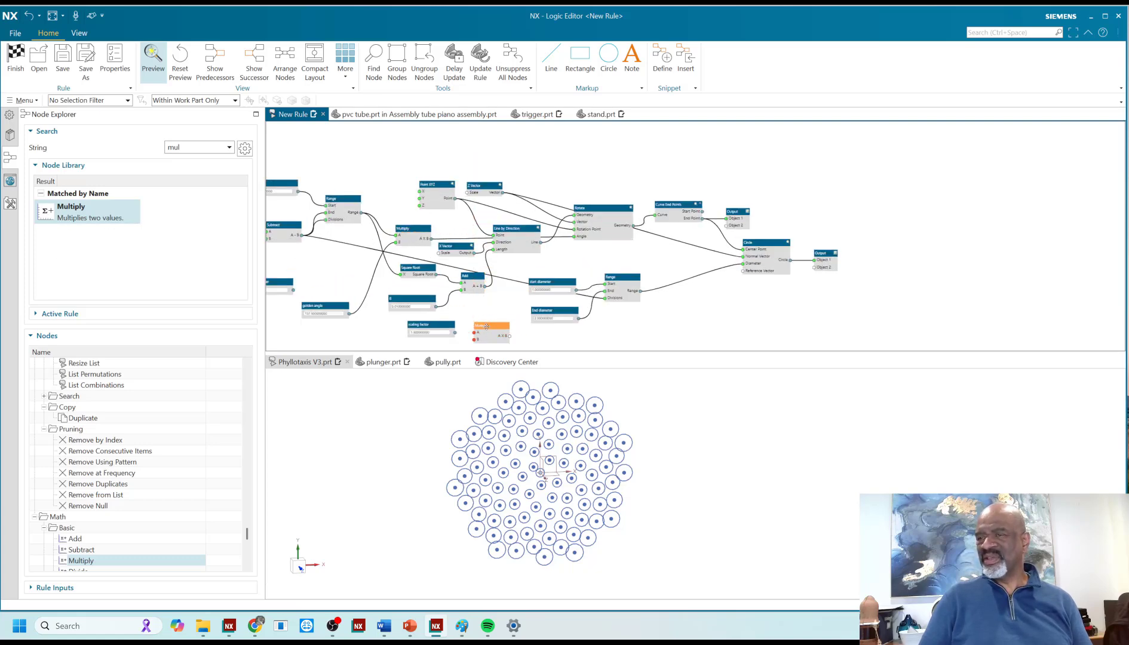
- Connect the Add result and scaling factor to the new Multiply node, and its product to the Length of Line by Direction
{"action": "scroll", "coordinate": [469, 292], "scroll_direction": "up", "scroll_amount": 3}
{"action": "middle_click_drag", "start_coordinate": [468, 293], "coordinate": [476, 239]}
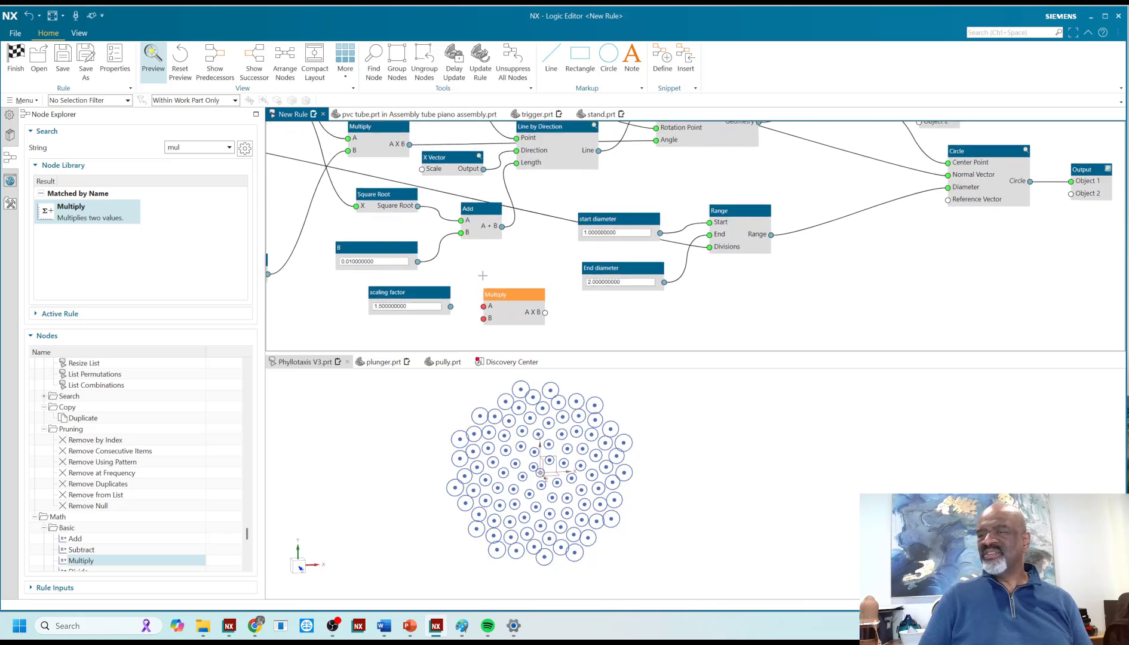
{"action": "left_click_drag", "start_coordinate": [444, 291], "coordinate": [397, 299]}
{"action": "left_click_drag", "start_coordinate": [507, 292], "coordinate": [511, 268]}
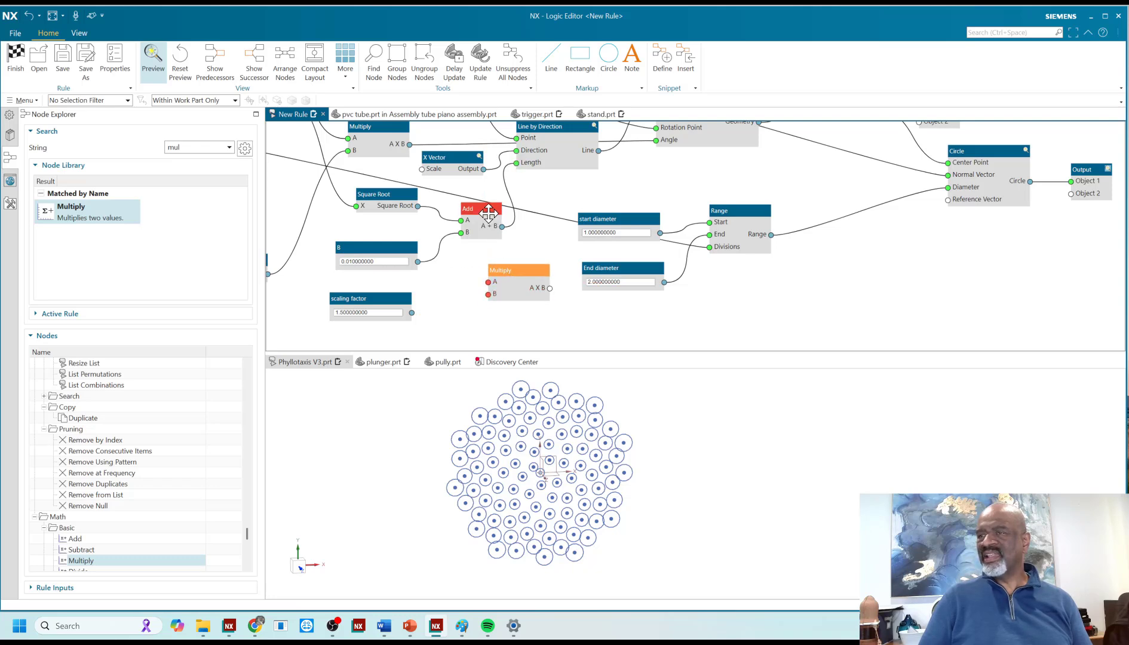
{"action": "left_click_drag", "start_coordinate": [485, 209], "coordinate": [489, 282]}
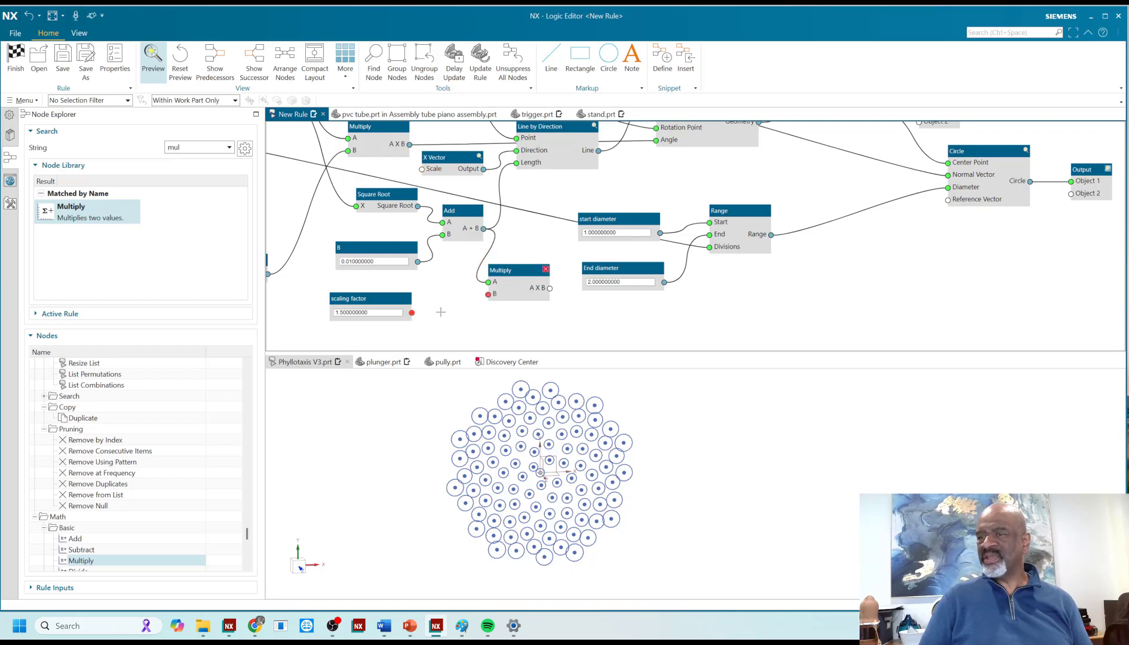
{"action": "left_click_drag", "start_coordinate": [411, 312], "coordinate": [516, 164]}
- Delete the Output node connected to Curve End Points, keeping the Output of the Circle node
{"action": "scroll", "coordinate": [608, 326], "scroll_direction": "down", "scroll_amount": 3}
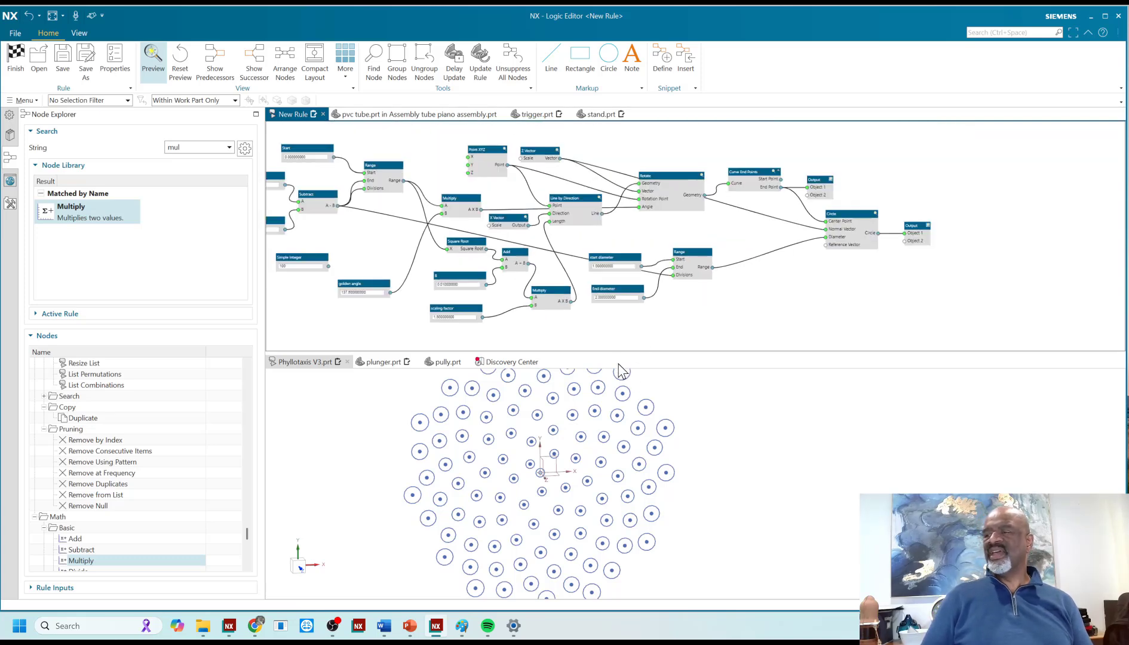
{"action": "scroll", "coordinate": [688, 413], "scroll_direction": "down", "scroll_amount": 3}
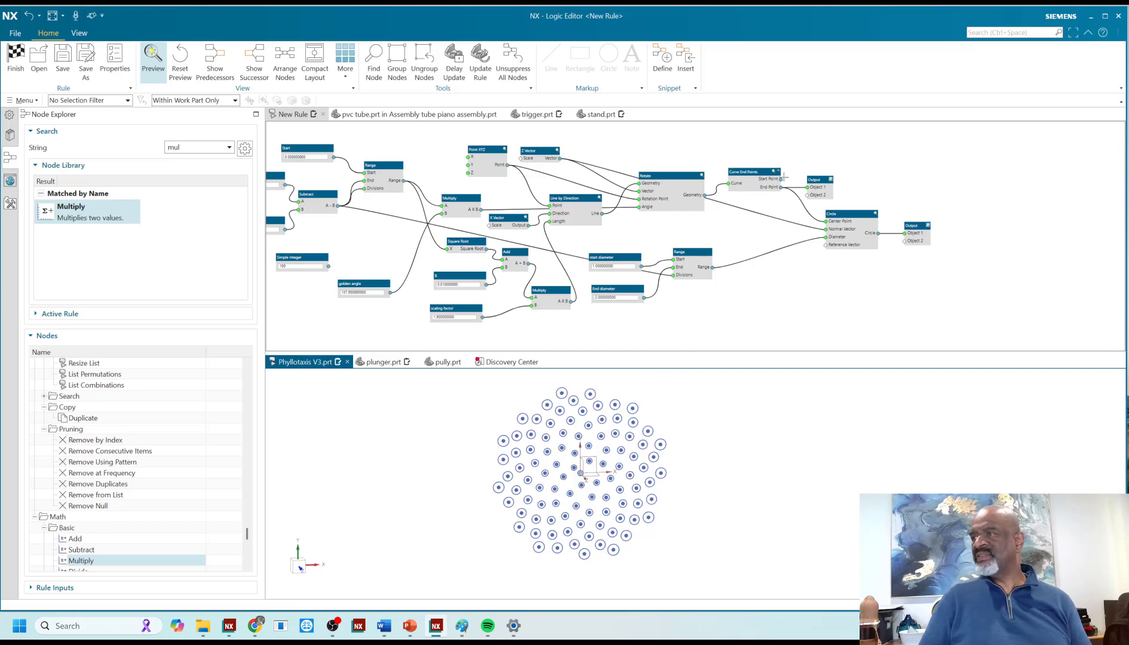
{"action": "left_click_drag", "start_coordinate": [820, 178], "coordinate": [810, 157]}
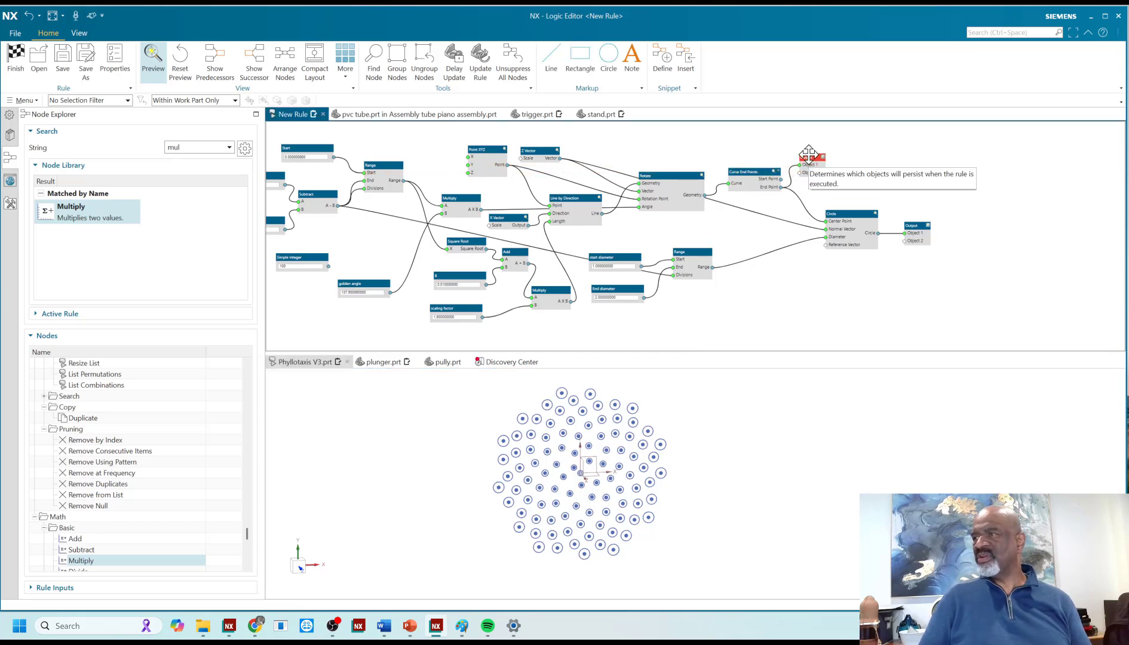
{"action": "right_click", "coordinate": [809, 157]}
{"action": "left_click", "coordinate": [835, 234]}
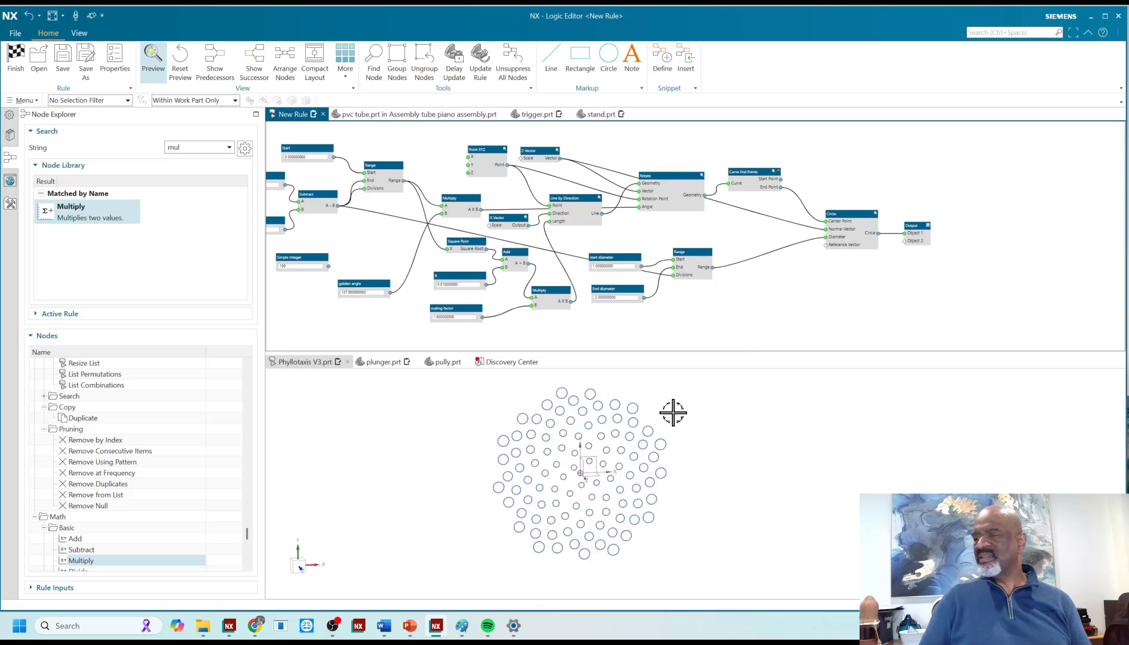
- Set the number of holes to 500
{"action": "right_click", "coordinate": [739, 429]}
{"action": "left_click", "coordinate": [721, 429]}
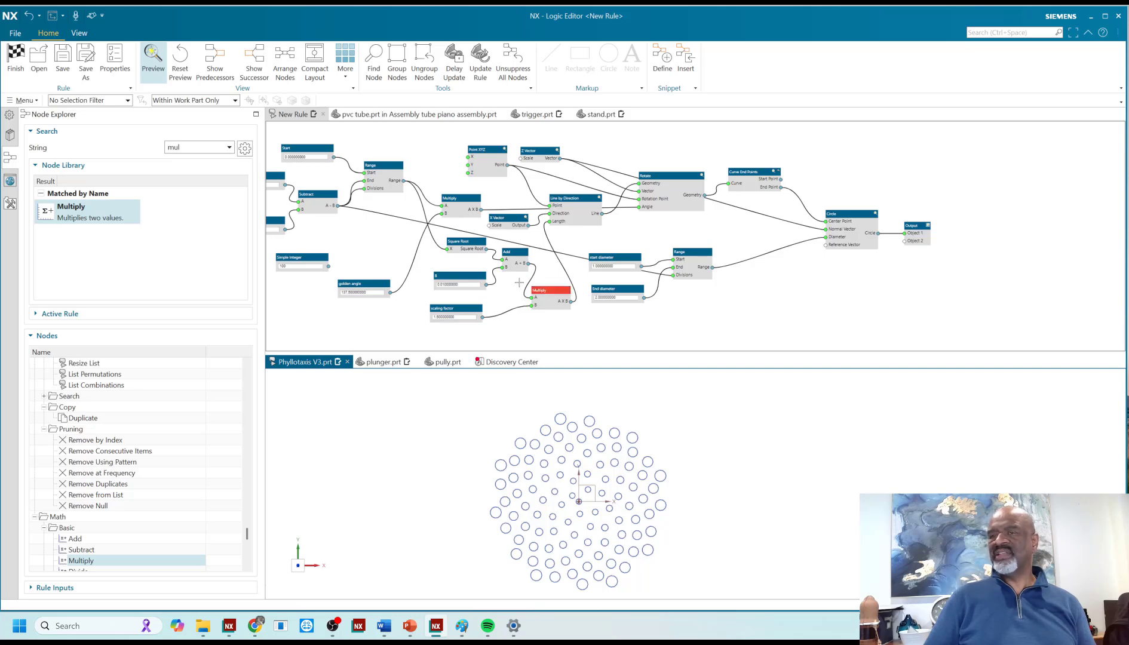
{"action": "middle_click_drag", "start_coordinate": [668, 307], "coordinate": [747, 311]}
{"action": "scroll", "coordinate": [656, 320], "scroll_direction": "down", "scroll_amount": 2}
{"action": "scroll", "coordinate": [638, 425], "scroll_direction": "down", "scroll_amount": 4}
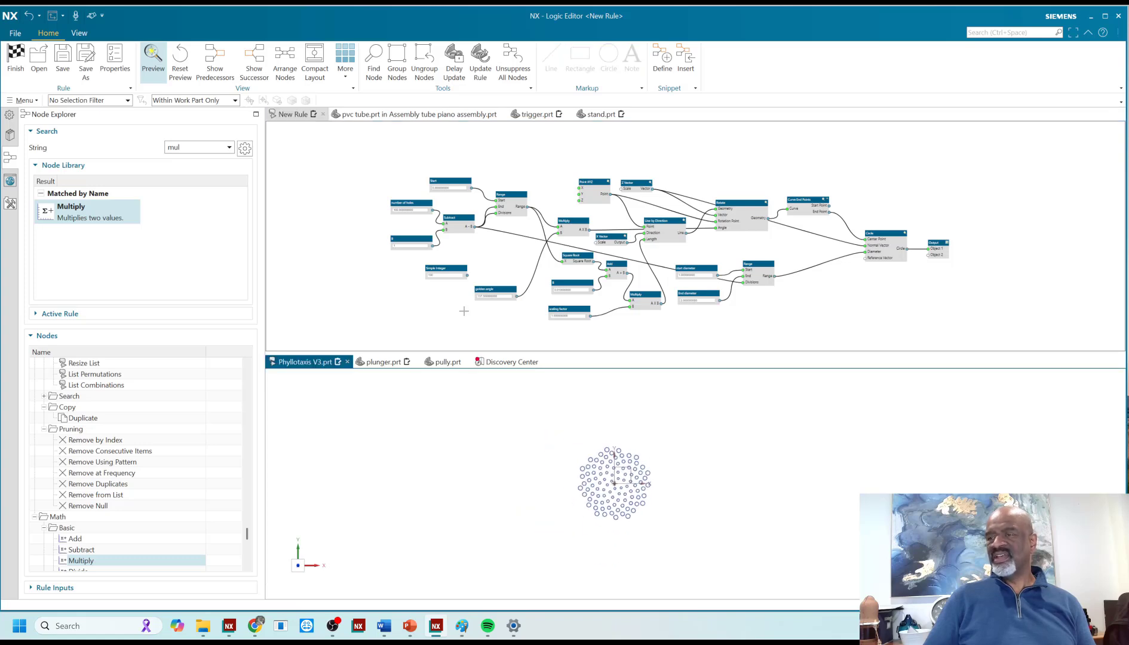
{"action": "scroll", "coordinate": [466, 269], "scroll_direction": "up", "scroll_amount": 1}
{"action": "scroll", "coordinate": [426, 254], "scroll_direction": "up", "scroll_amount": 2}
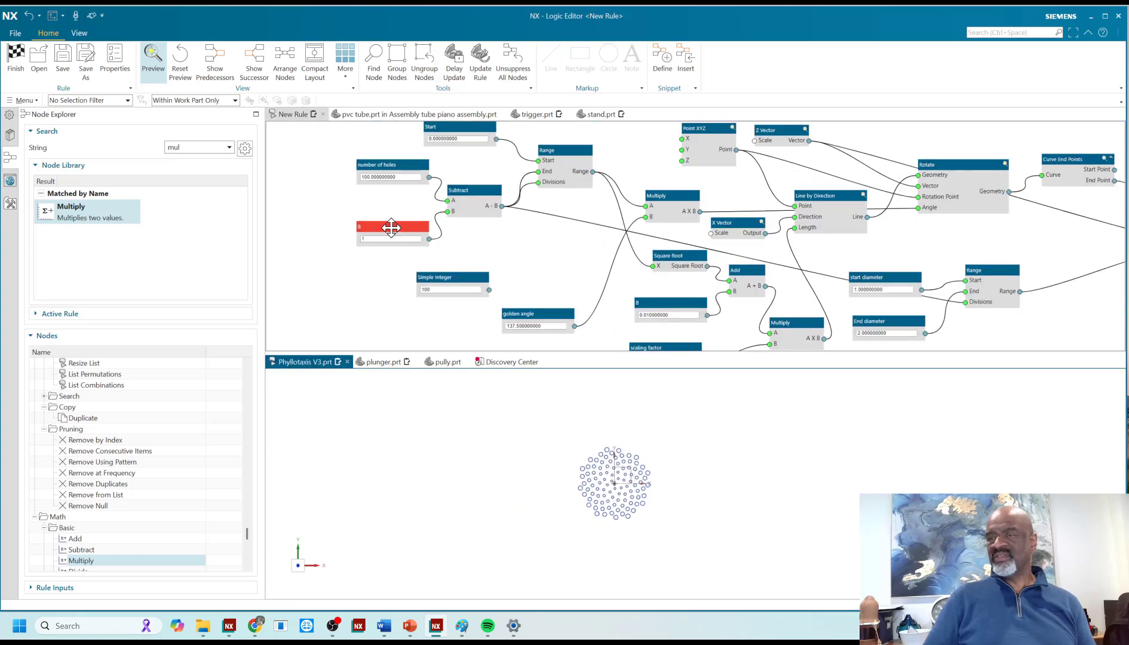
{"action": "left_click", "coordinate": [403, 178]}
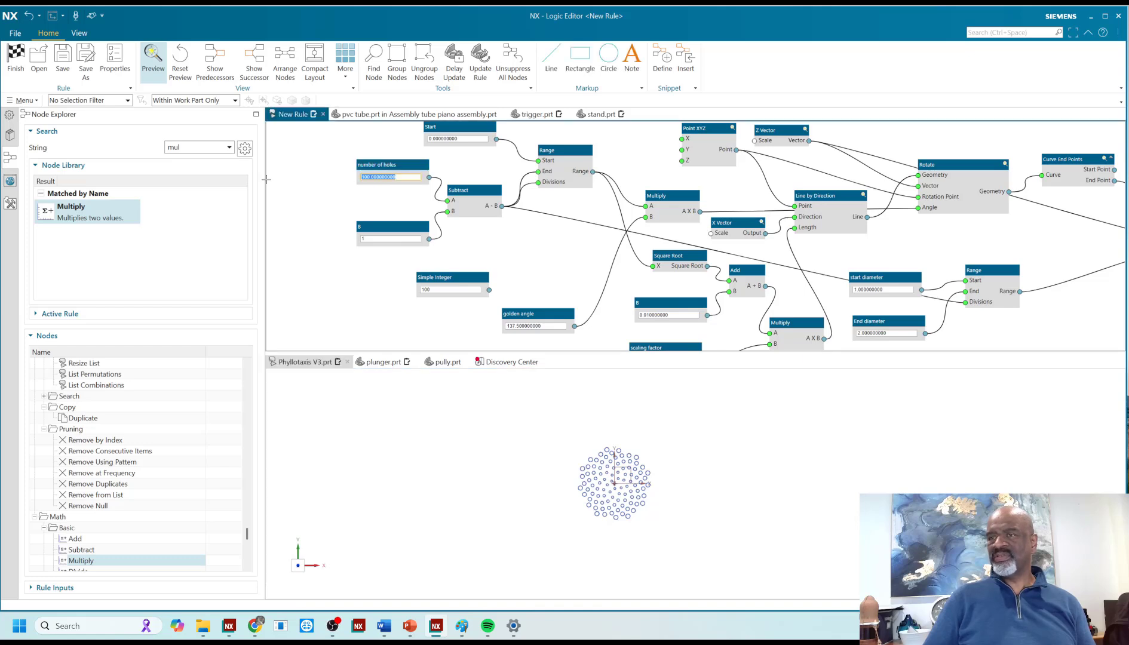
{"action": "type", "text": "5"}
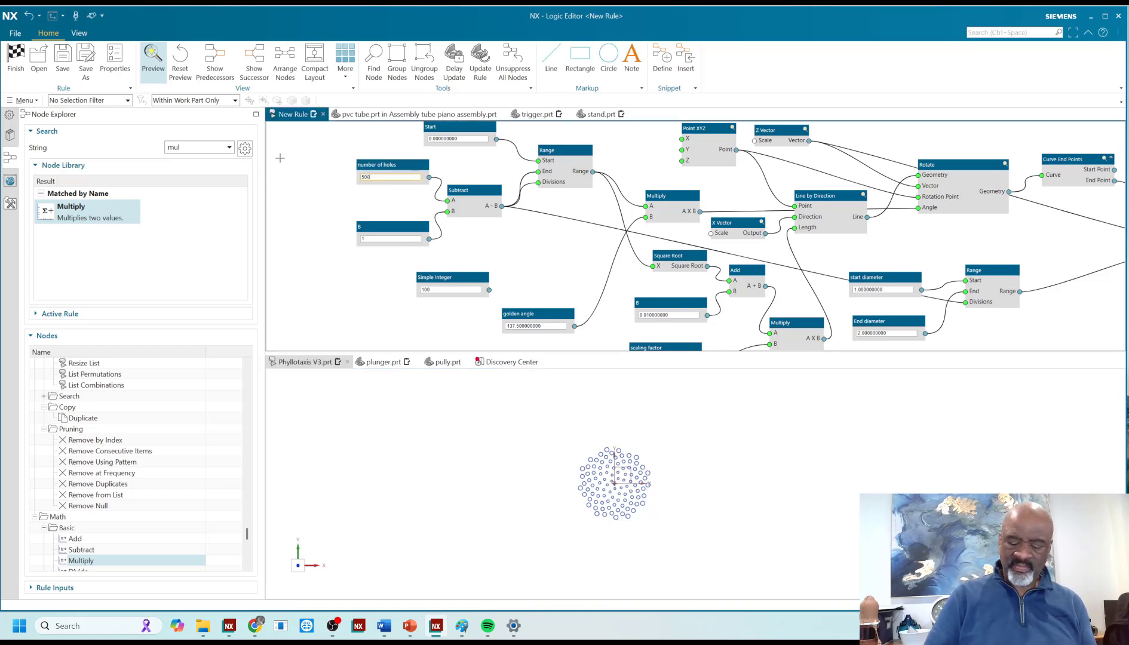
{"action": "key", "text": "Return"}
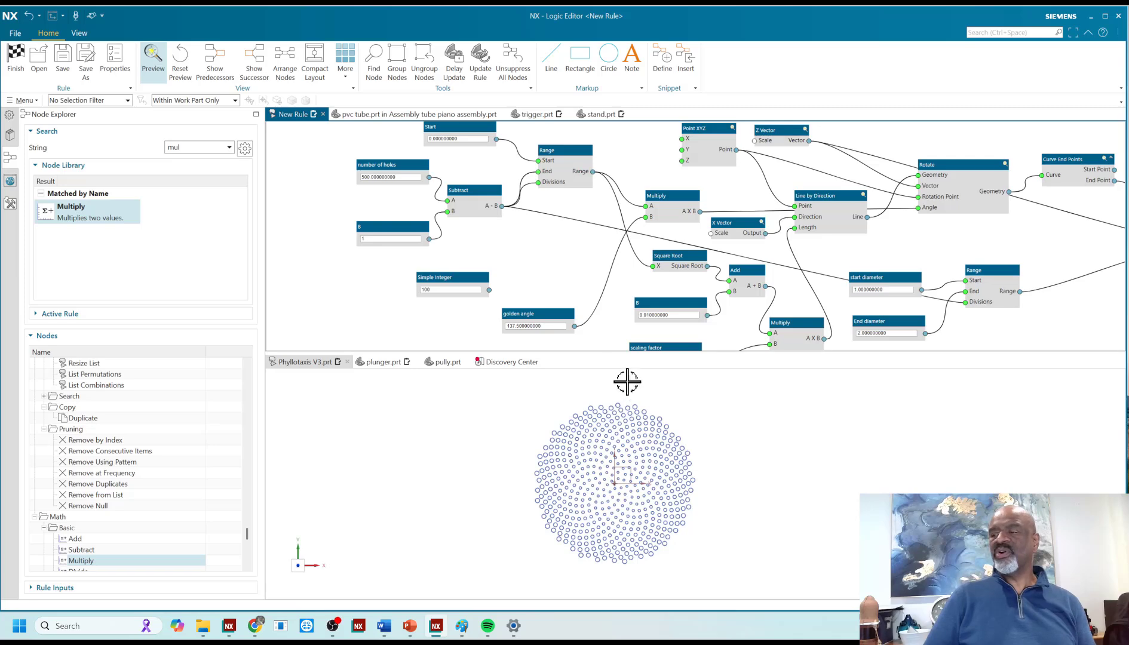
- Set the End diameter of the circles to 1.1
{"action": "scroll", "coordinate": [733, 427], "scroll_direction": "up", "scroll_amount": 2}
{"action": "scroll", "coordinate": [687, 412], "scroll_direction": "down", "scroll_amount": 2}
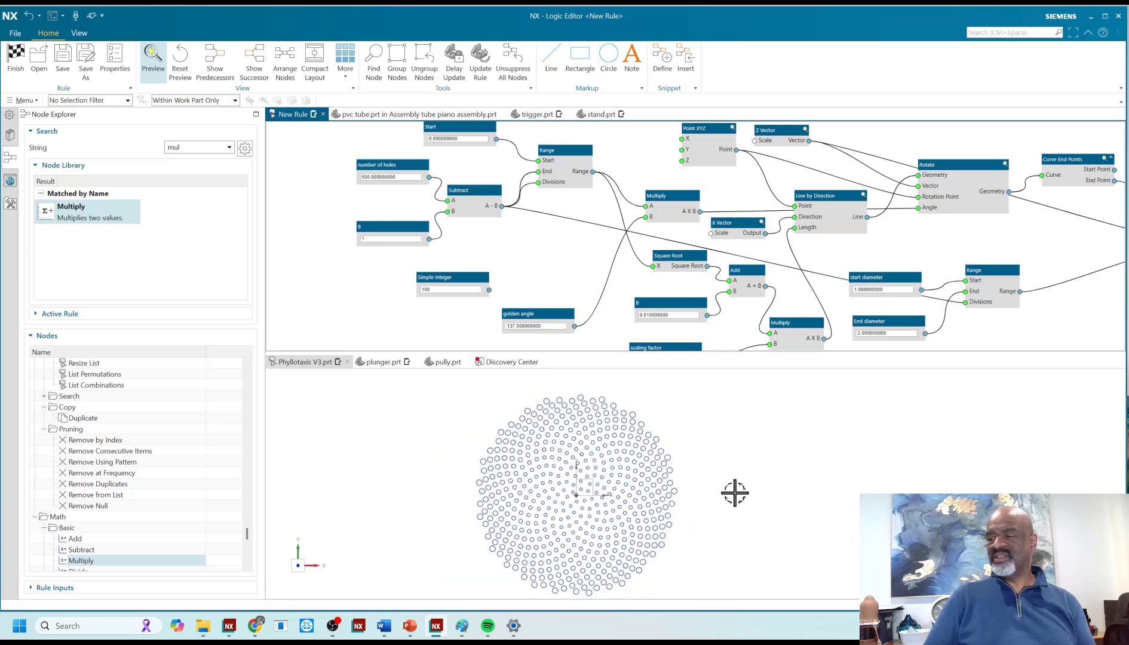
{"action": "middle_click_drag", "start_coordinate": [729, 494], "coordinate": [736, 492], "text": "shift"}
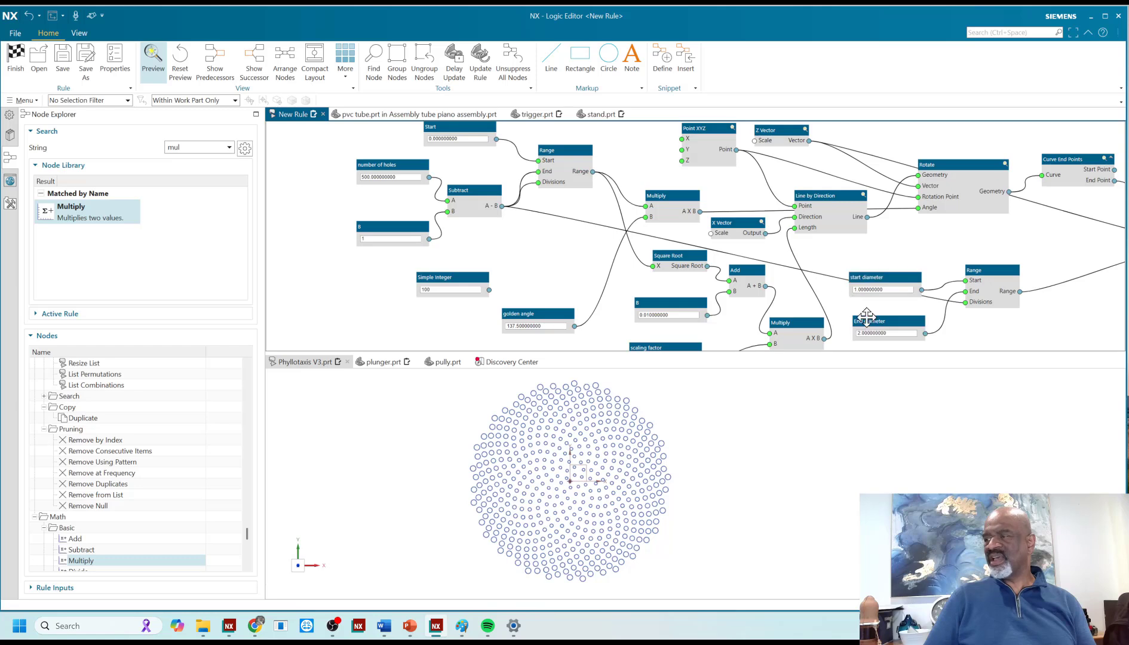
{"action": "left_click", "coordinate": [892, 333]}
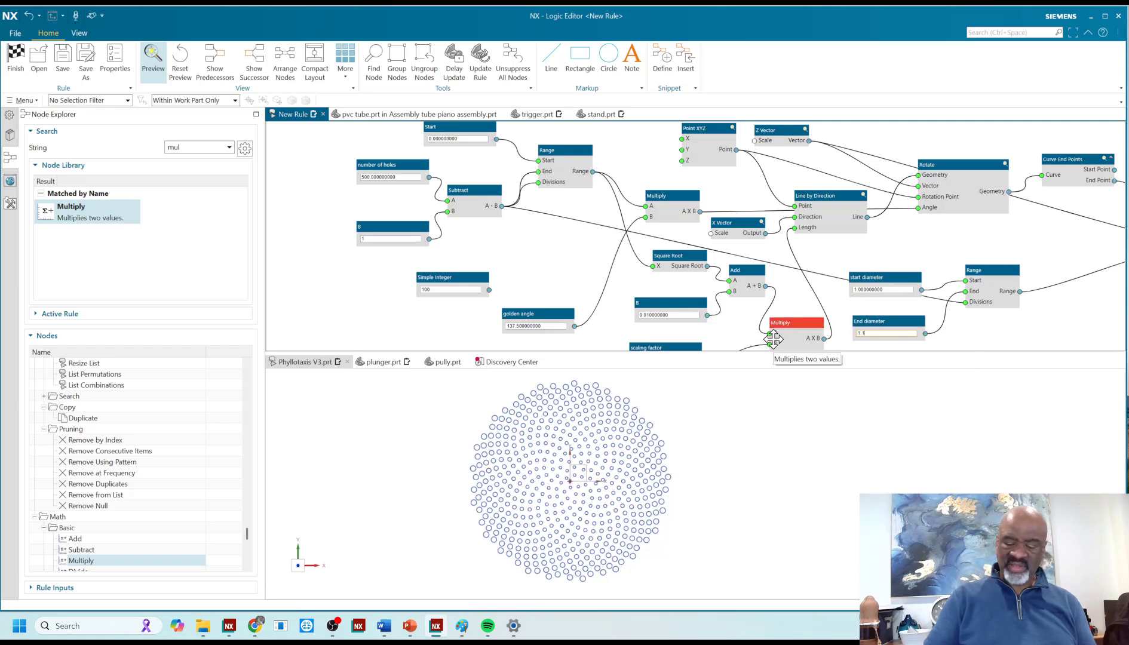
{"action": "type", "text": "1.1"}
{"action": "key", "text": "Return"}
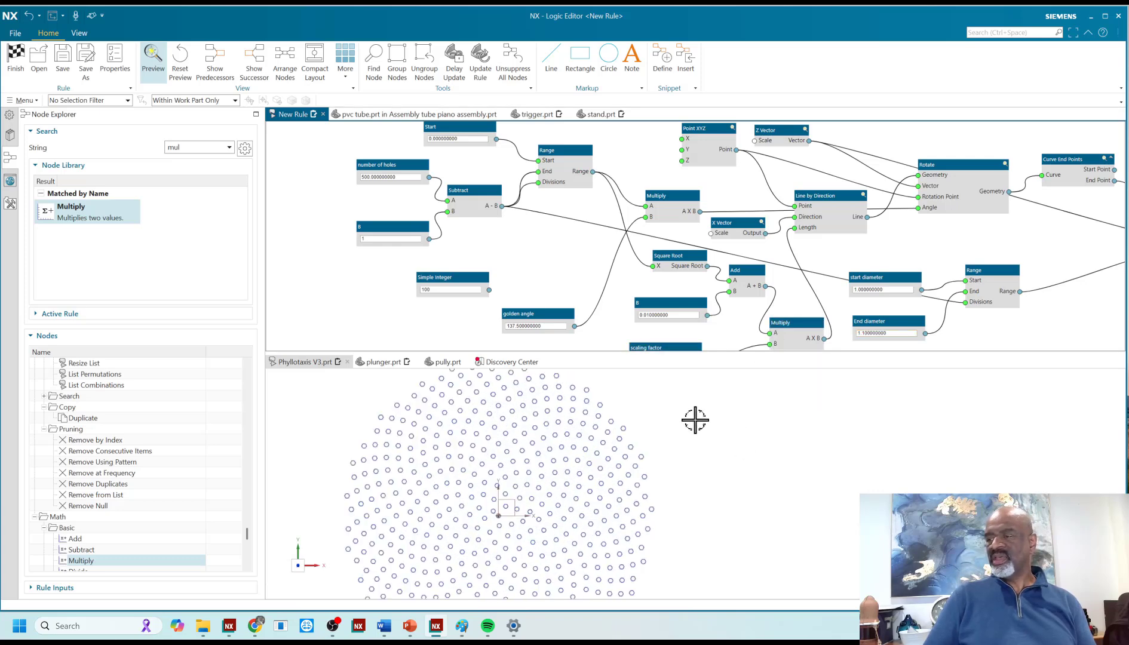
- Set the End diameter of the circles to 1.001
{"action": "scroll", "coordinate": [696, 420], "scroll_direction": "down", "scroll_amount": 2}
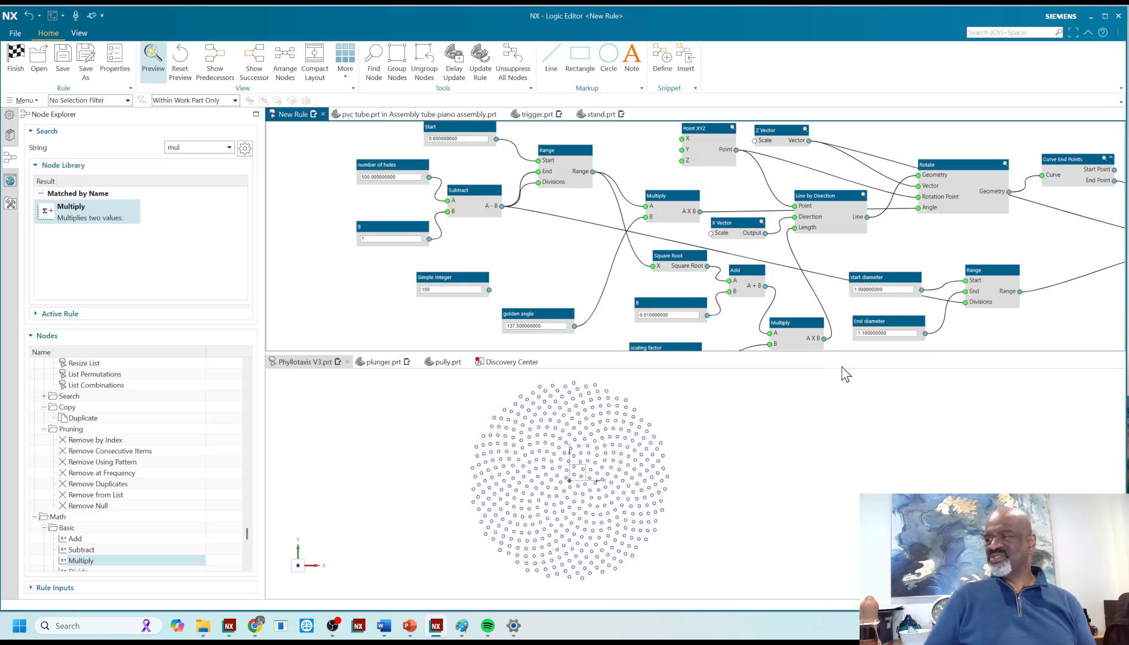
{"action": "left_click", "coordinate": [885, 333]}
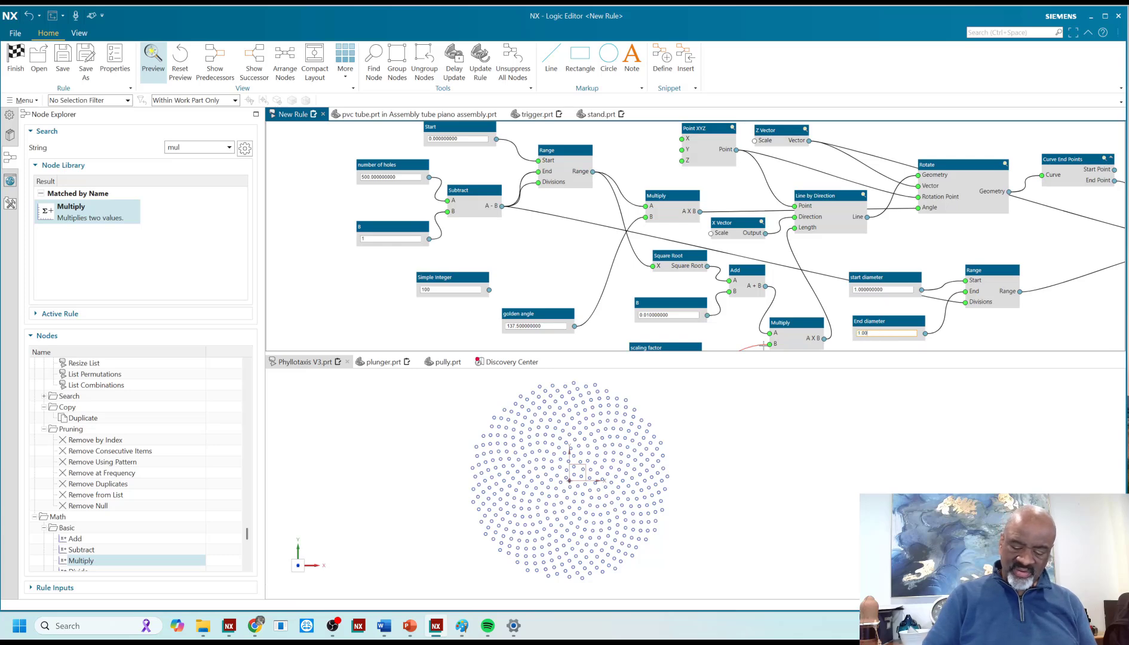
{"action": "key", "text": "Return"}
{"action": "scroll", "coordinate": [597, 456], "scroll_direction": "up", "scroll_amount": 5}
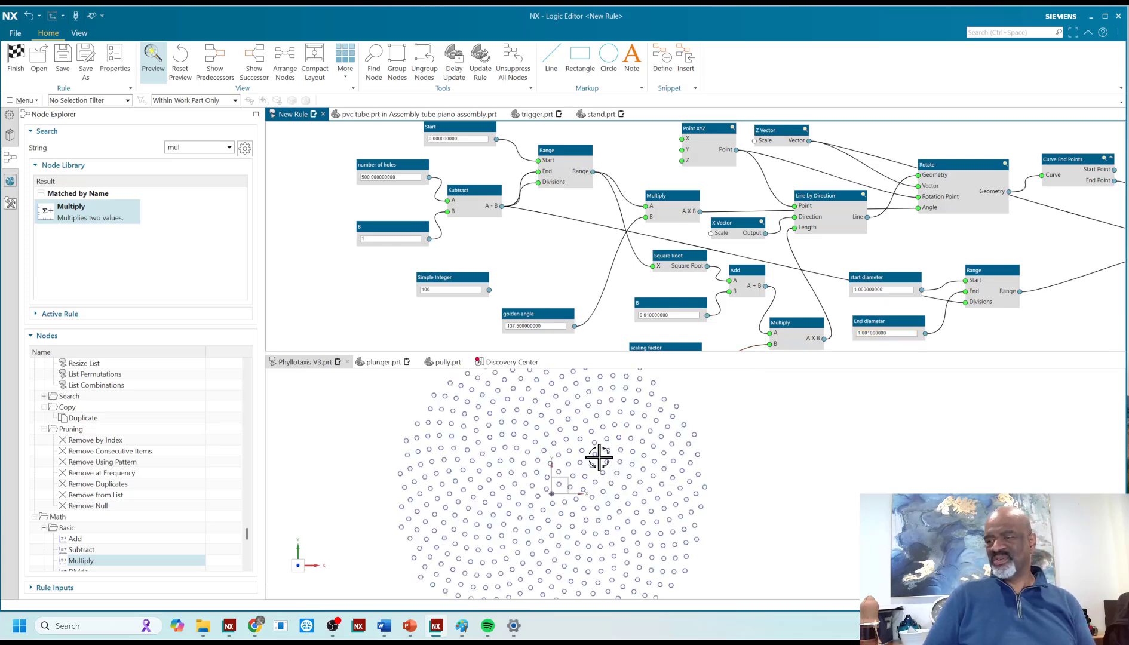
{"action": "scroll", "coordinate": [593, 454], "scroll_direction": "down", "scroll_amount": 5}
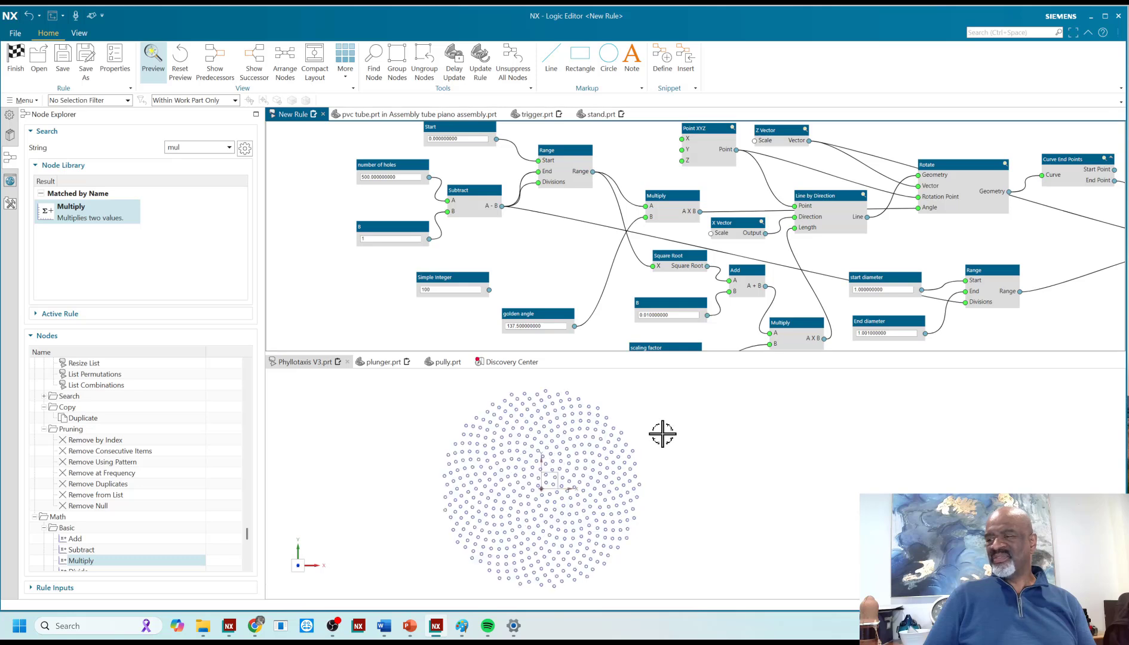
- Set the start diameter of the circles to 2
{"action": "mouse_move", "coordinate": [889, 286]}
{"action": "left_mouse_down"}
{"action": "mouse_move", "coordinate": [831, 287]}
{"action": "mouse_move", "coordinate": [901, 280]}
{"action": "left_mouse_up"}
{"action": "double_click", "coordinate": [903, 283]}
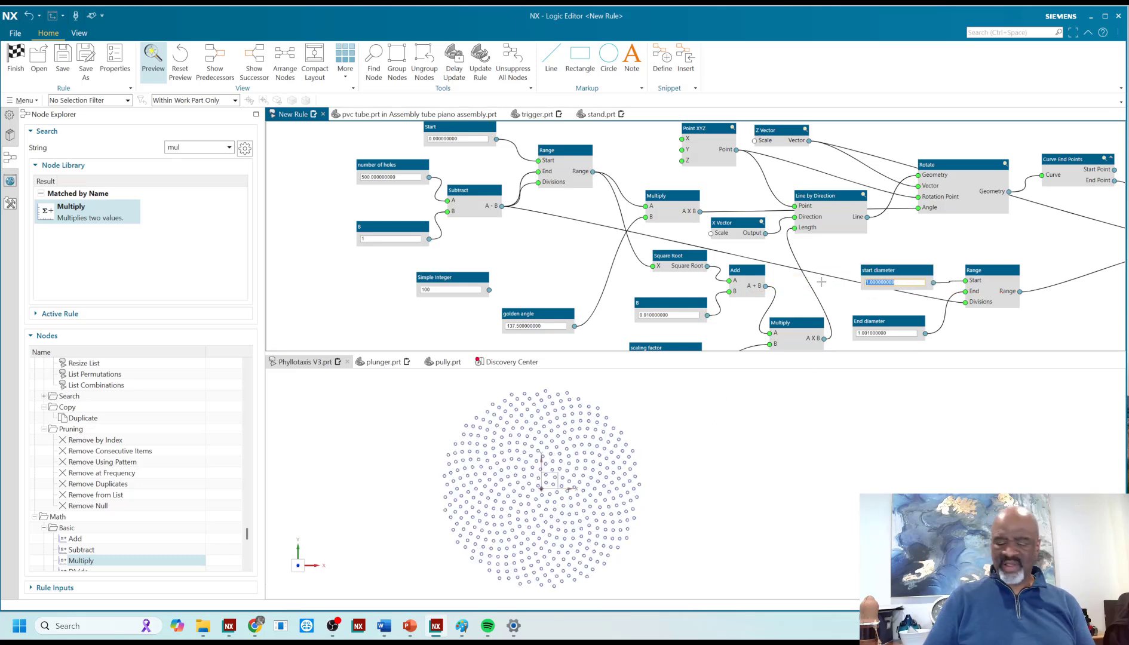
{"action": "type", "text": "2"}
{"action": "key", "text": "Return"}
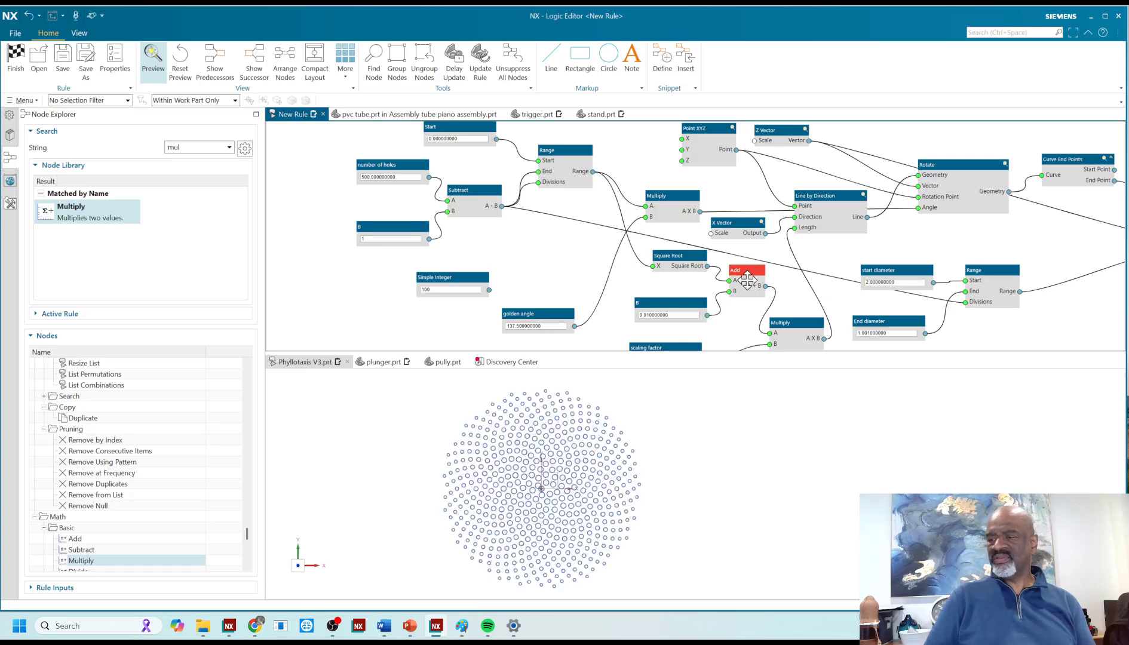
{"action": "scroll", "coordinate": [681, 461], "scroll_direction": "up", "scroll_amount": 3}
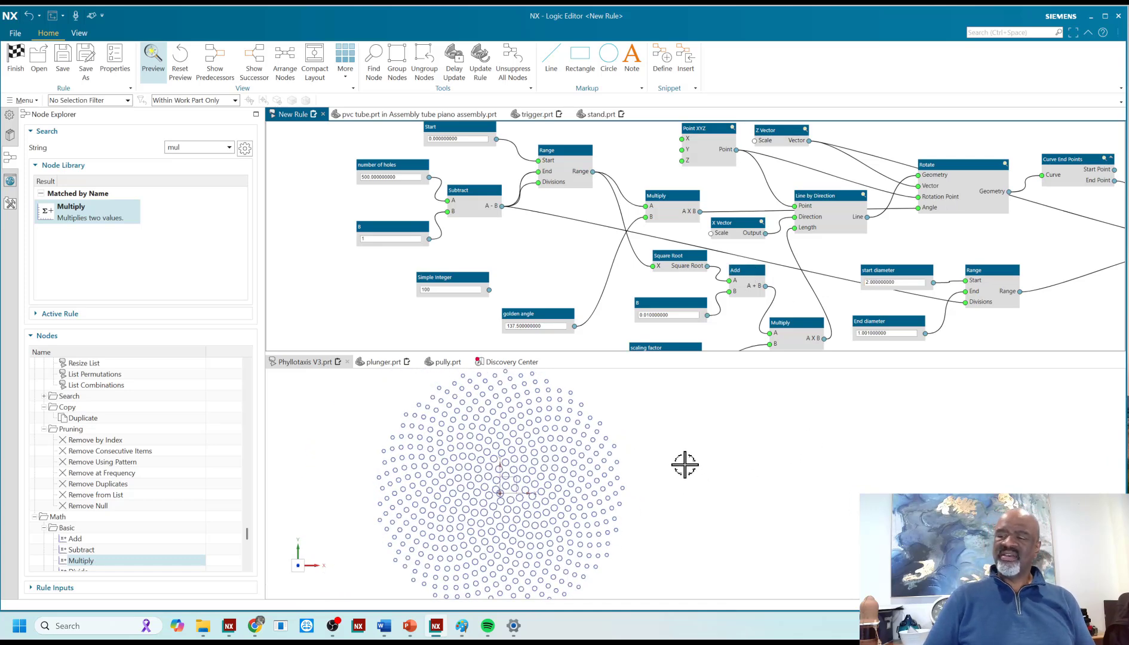
{"action": "scroll", "coordinate": [683, 461], "scroll_direction": "down", "scroll_amount": 5}
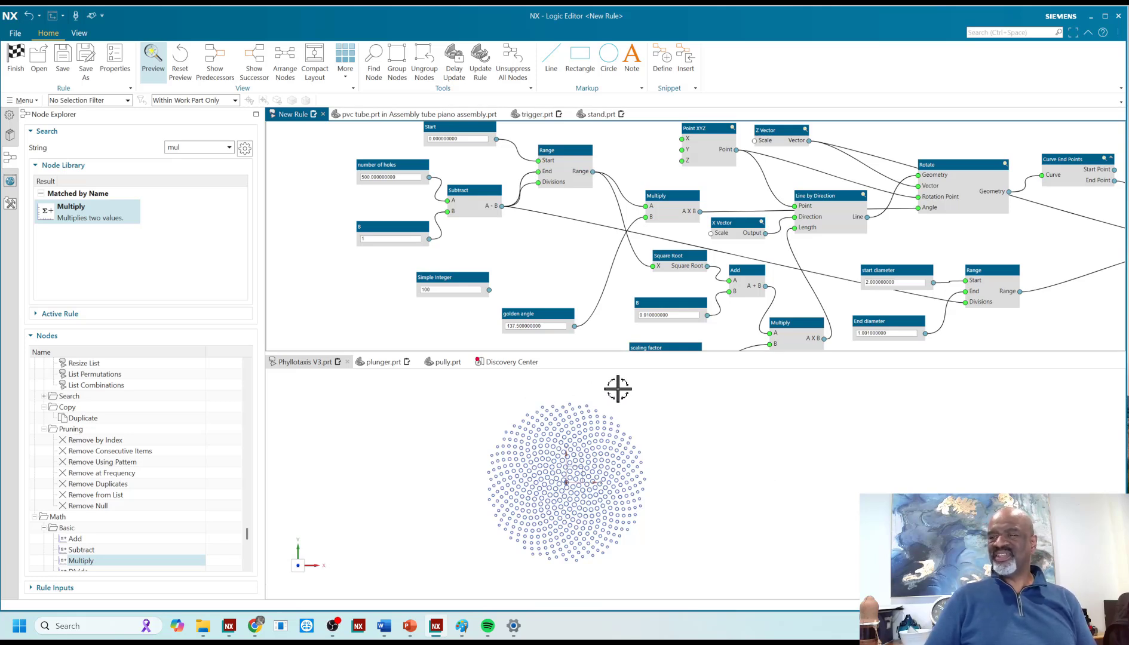
- Delete the unconnected Simple Integer node holding the value 100 from the rule
{"action": "left_click", "coordinate": [435, 277]}
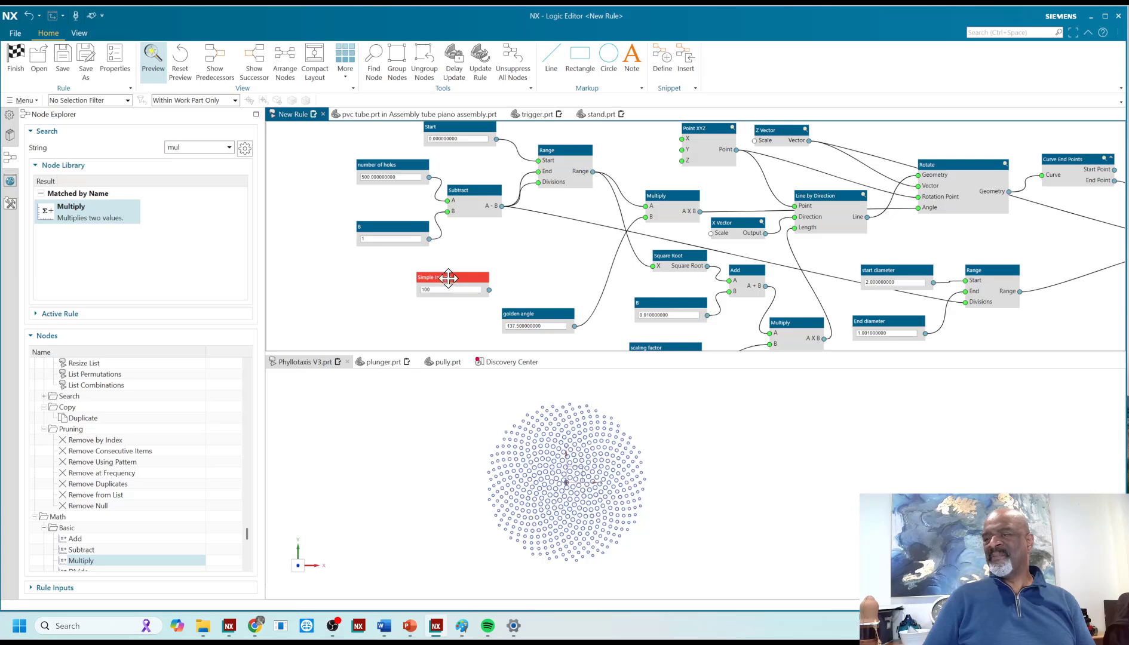
{"action": "right_click", "coordinate": [449, 275]}
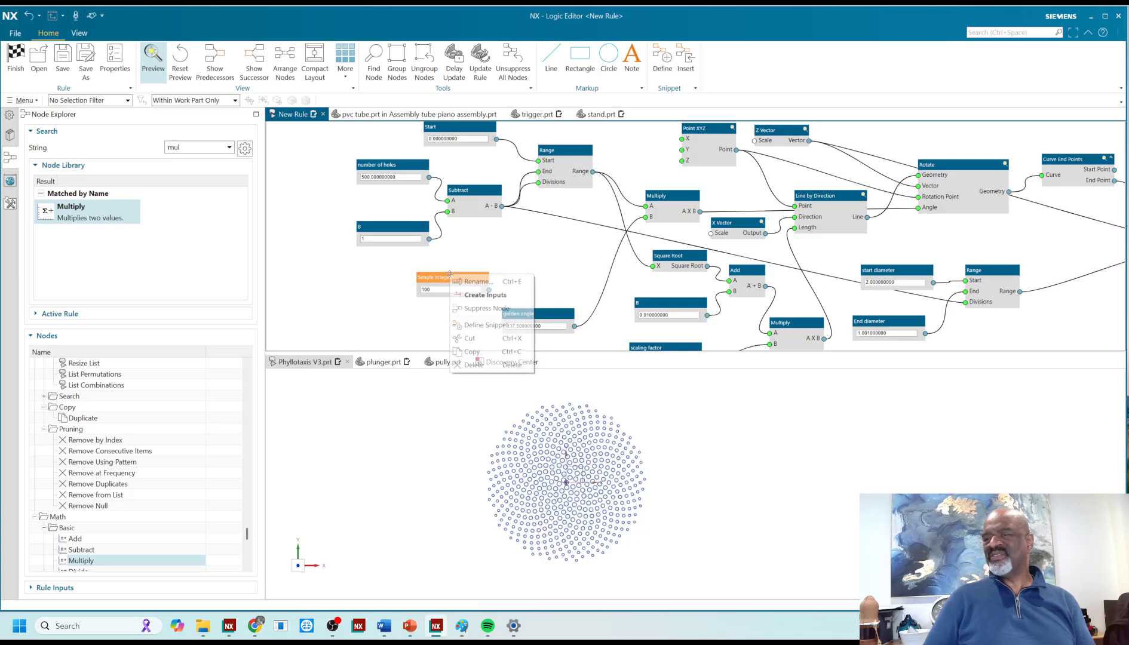
{"action": "left_click", "coordinate": [470, 363]}
{"action": "scroll", "coordinate": [488, 261], "scroll_direction": "down", "scroll_amount": 3}
{"action": "scroll", "coordinate": [524, 252], "scroll_direction": "up", "scroll_amount": 3}
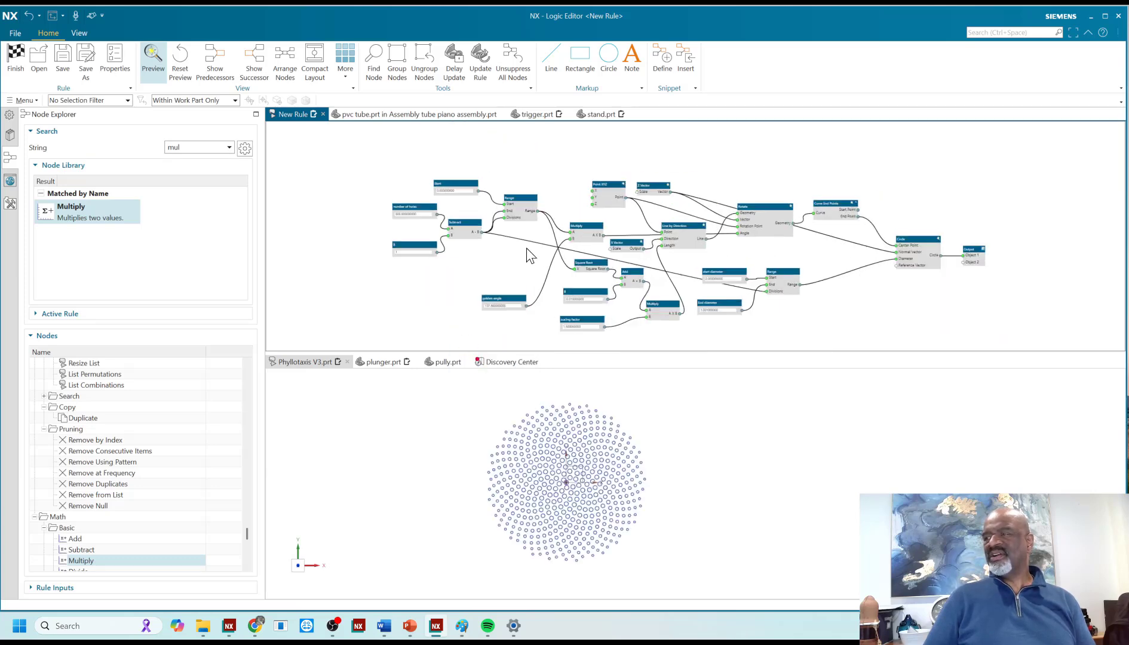
- Reposition the golden angle node slightly and try angle values of 45 and 180 degrees in the circle pattern
{"action": "middle_click_drag", "start_coordinate": [820, 246], "coordinate": [754, 238]}
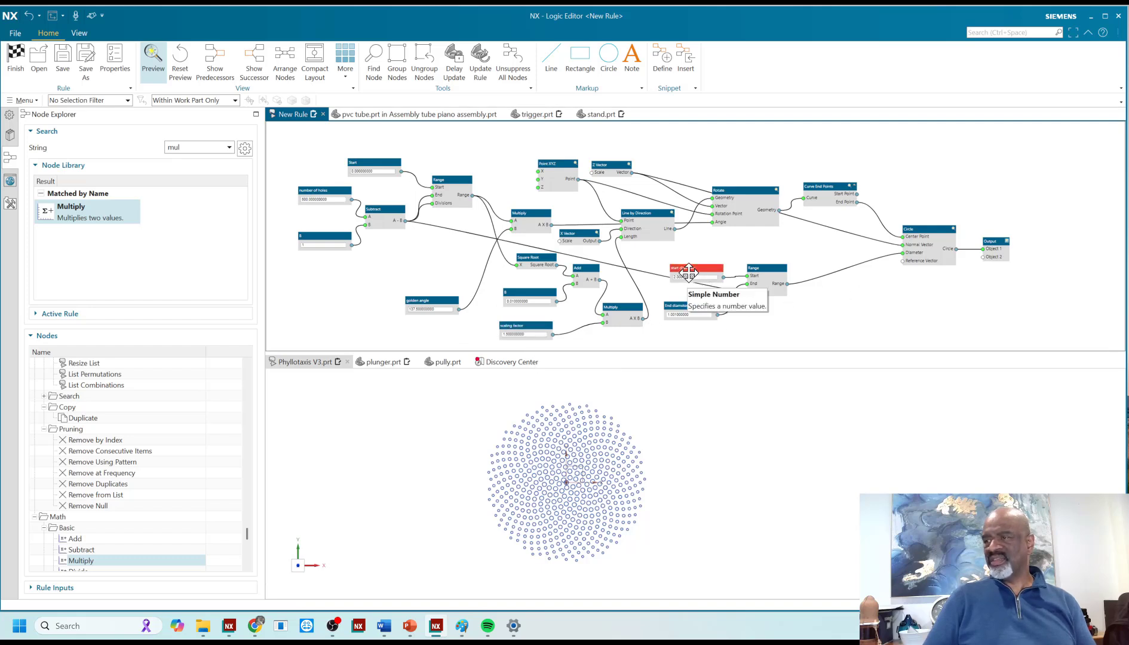
{"action": "scroll", "coordinate": [669, 523], "scroll_direction": "up", "scroll_amount": 2}
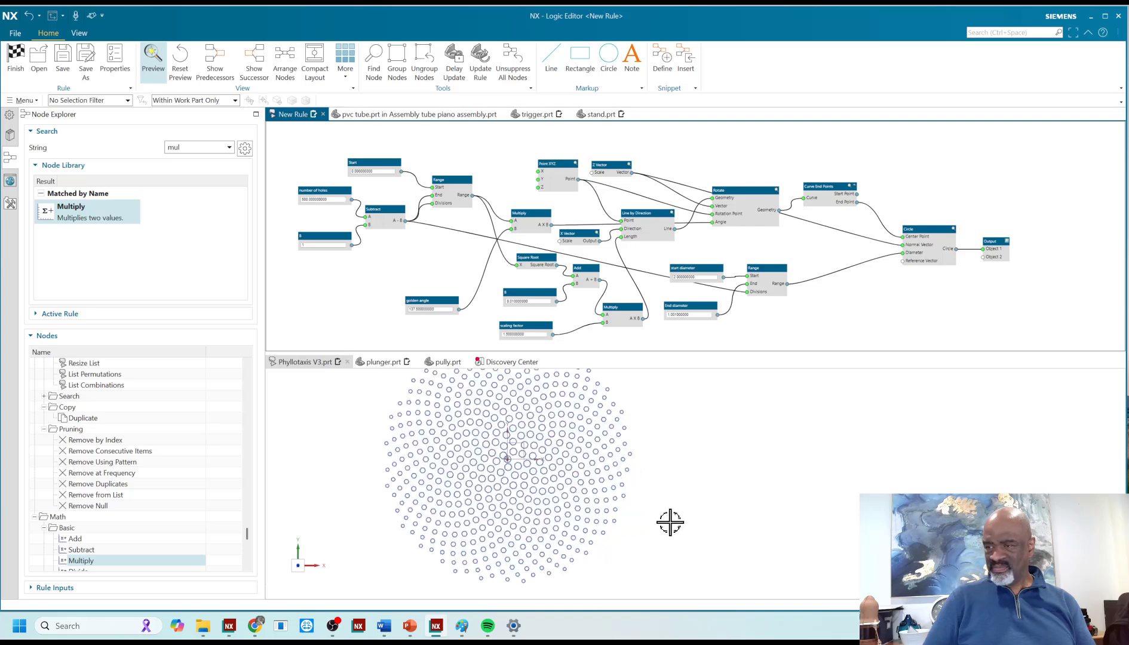
{"action": "scroll", "coordinate": [687, 457], "scroll_direction": "down", "scroll_amount": 2}
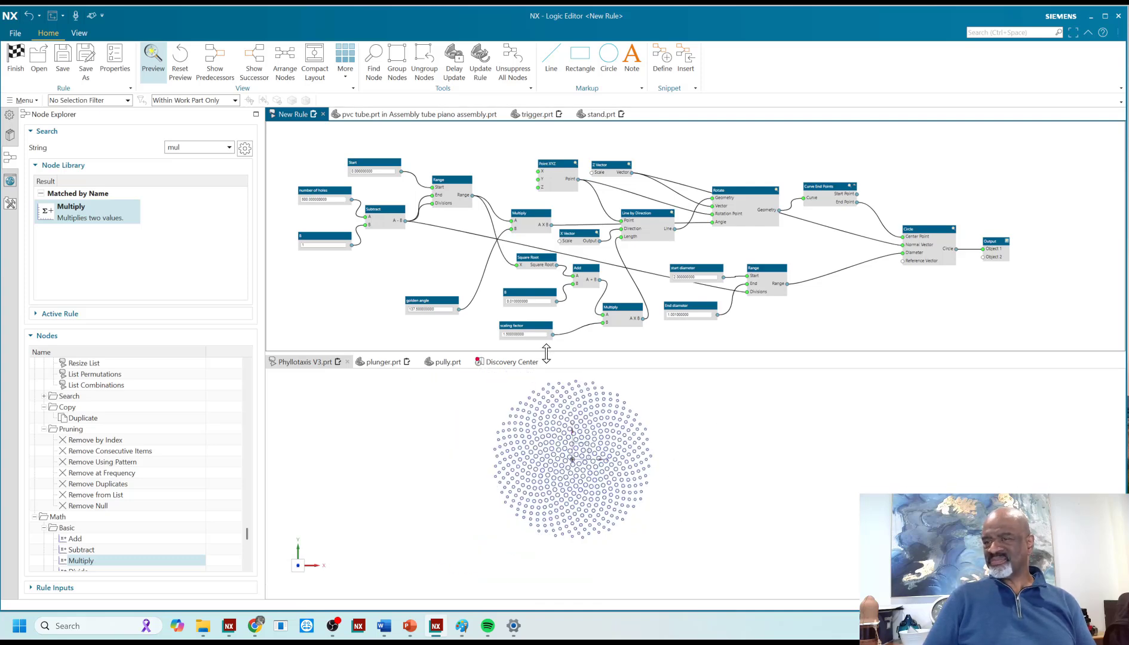
{"action": "left_click_drag", "start_coordinate": [433, 301], "coordinate": [447, 284]}
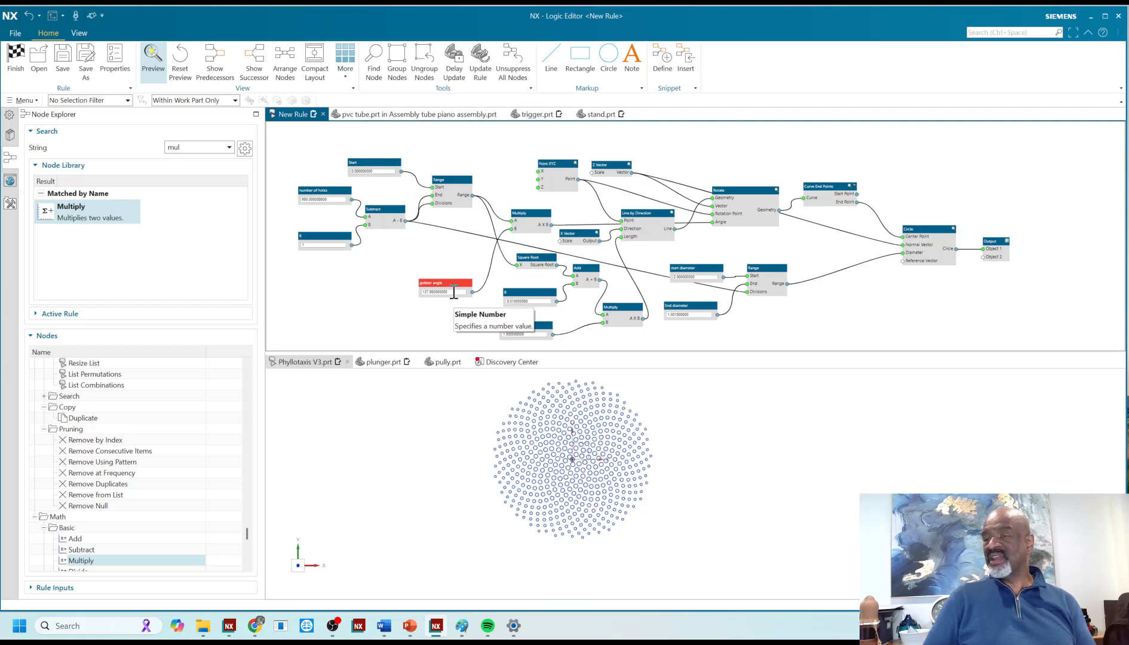
{"action": "double_click", "coordinate": [453, 292]}
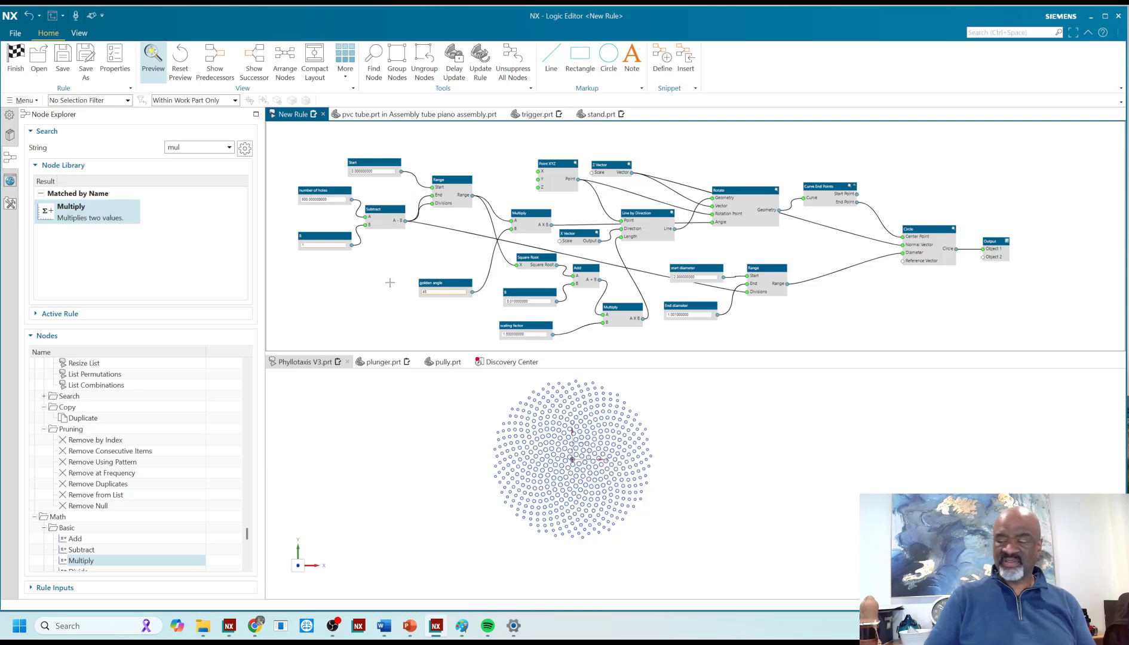
{"action": "key", "text": "Return"}
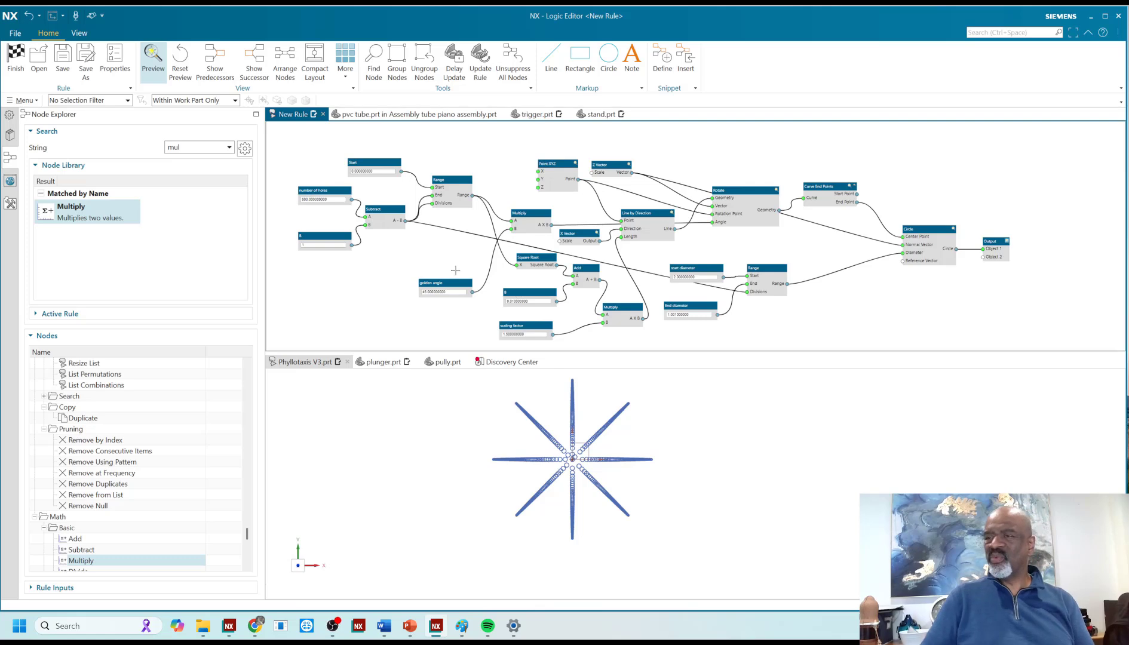
{"action": "double_click", "coordinate": [442, 292]}
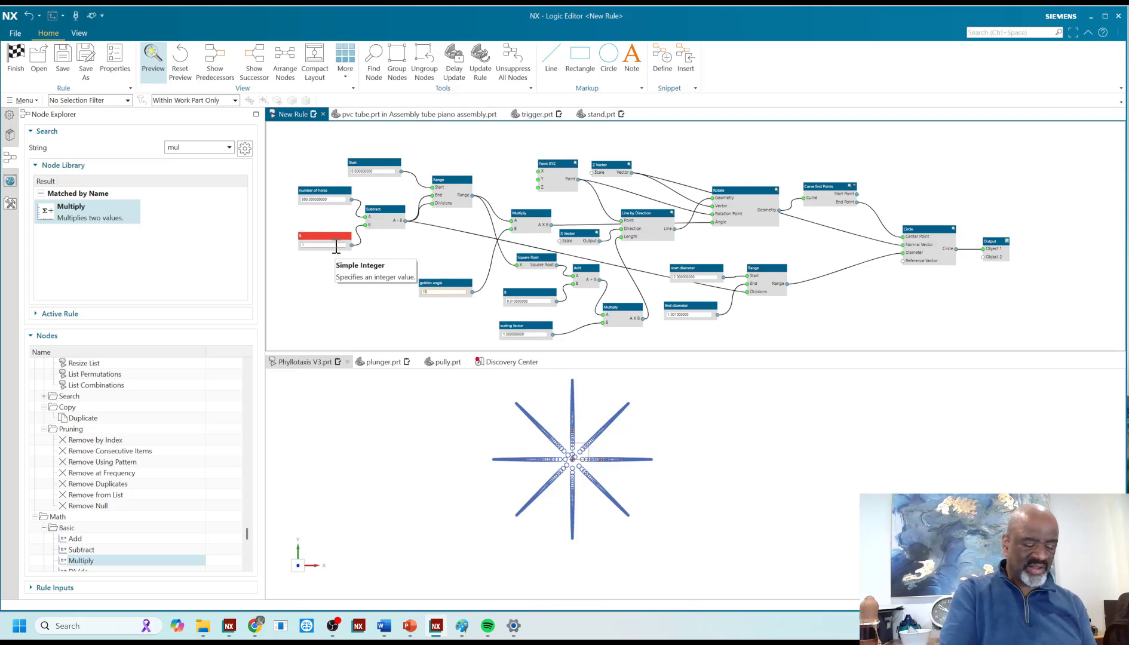
{"action": "type", "text": "180"}
{"action": "key", "text": "Return"}
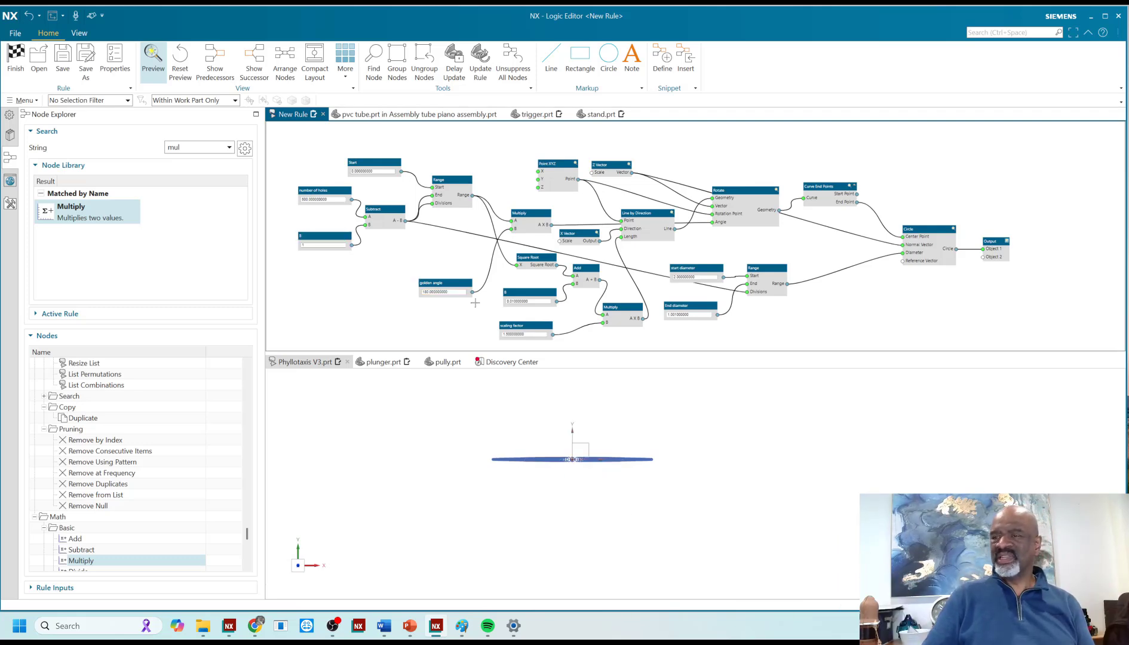
- Try golden angle values of 12 and 48 degrees to vary the radial arms of the pattern
{"action": "double_click", "coordinate": [451, 292]}
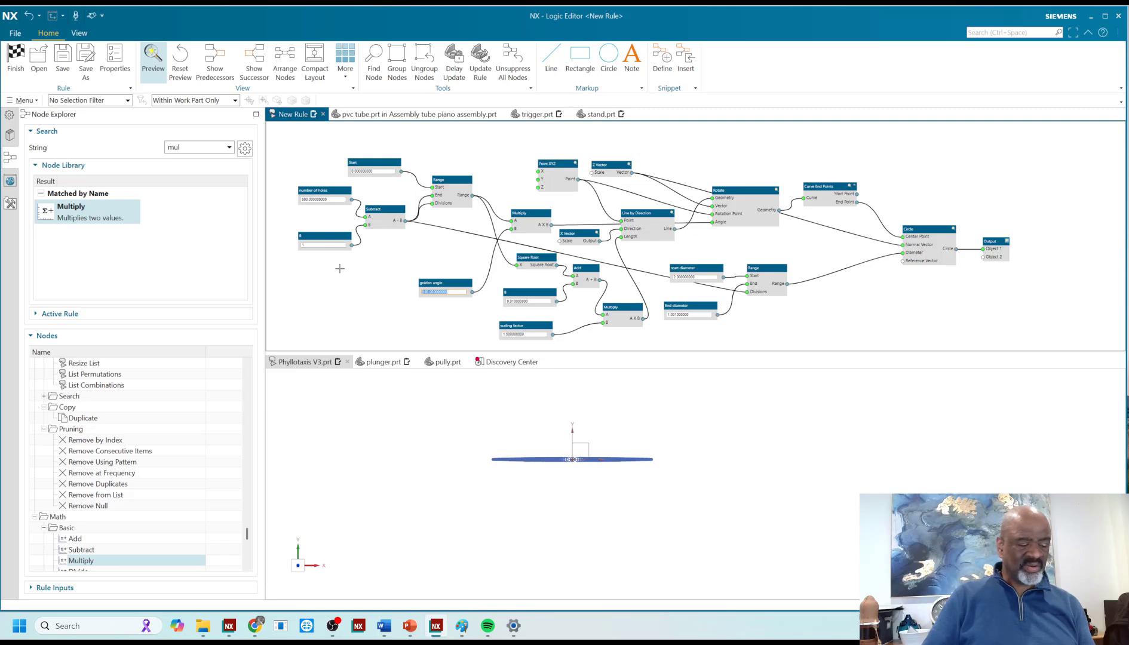
{"action": "key", "text": "Return"}
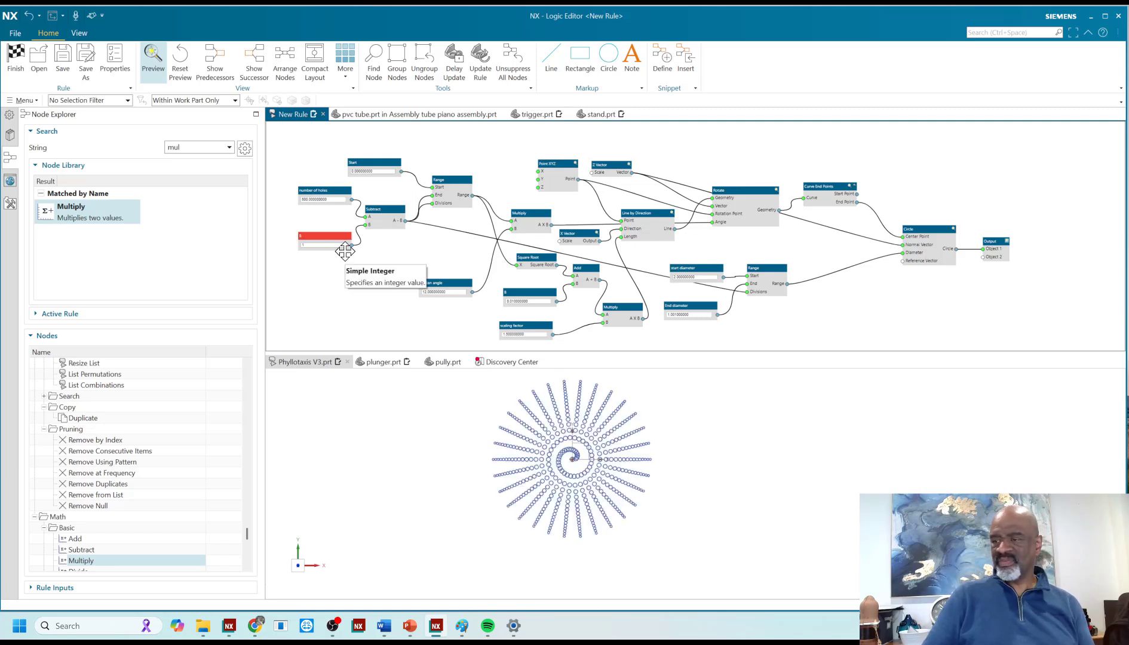
{"action": "scroll", "coordinate": [719, 411], "scroll_direction": "up", "scroll_amount": 1}
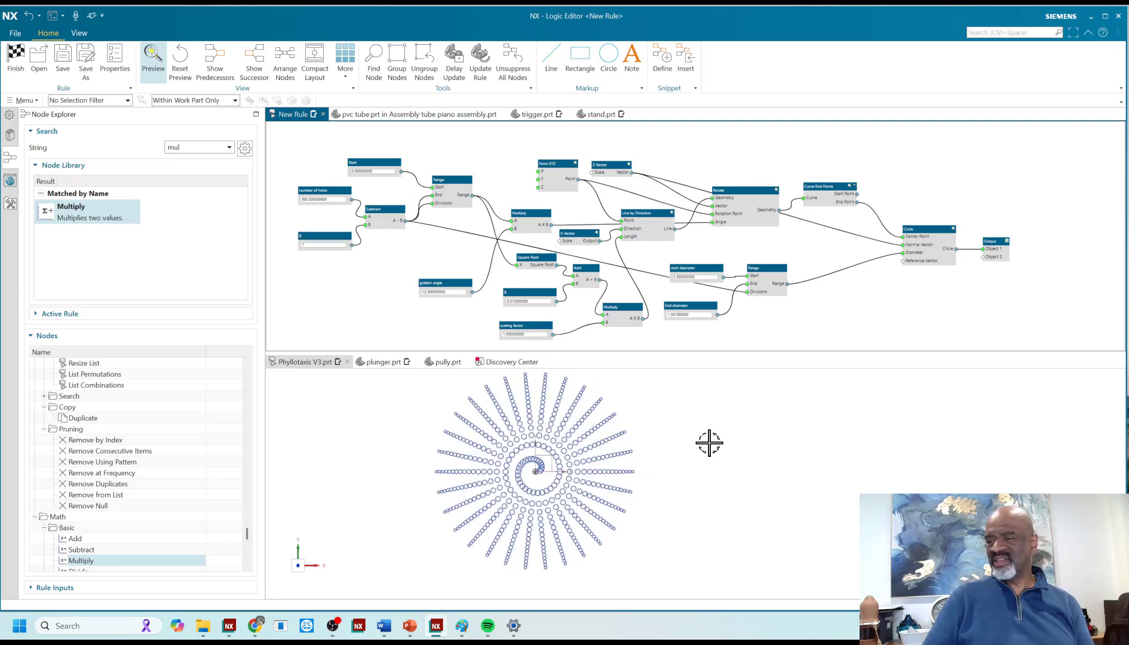
{"action": "double_click", "coordinate": [450, 292]}
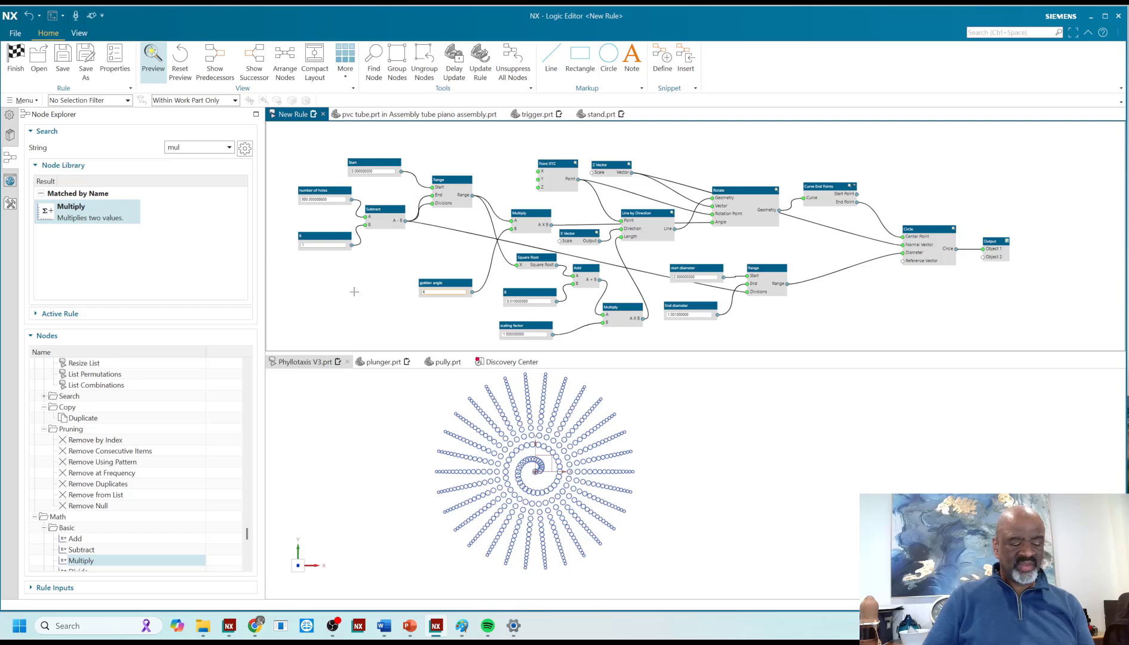
{"action": "key", "text": "Return"}
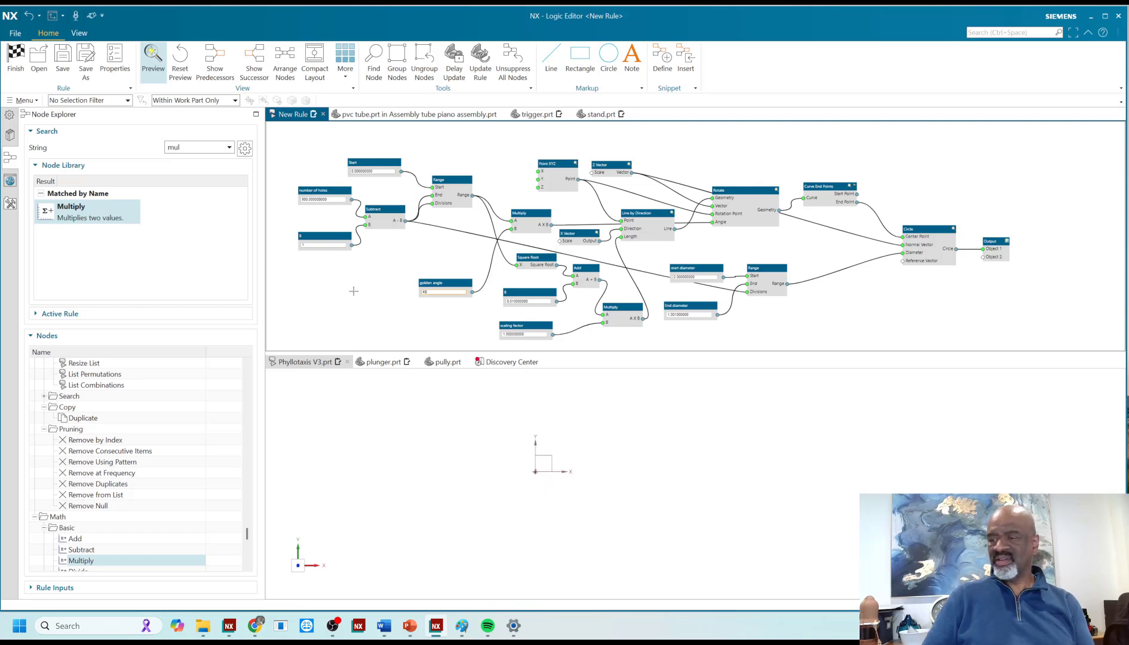
- Try another golden angle for curved arms, followed by 0.5 degrees for a single spiral, and inspect the circles
{"action": "double_click", "coordinate": [452, 293]}
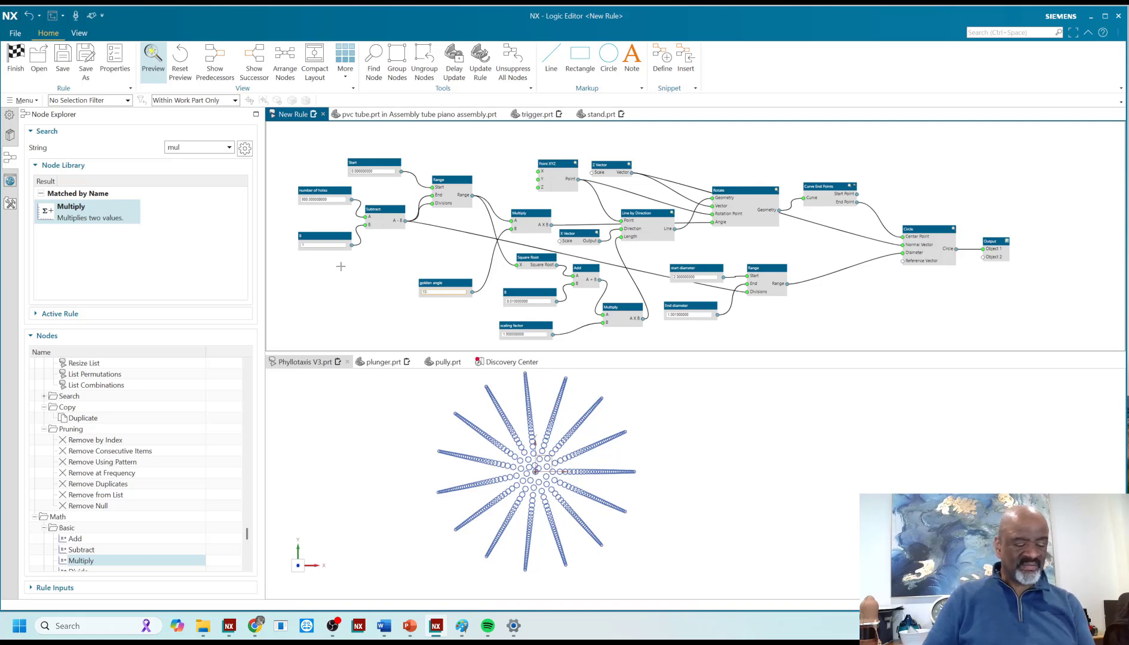
{"action": "key", "text": "Return"}
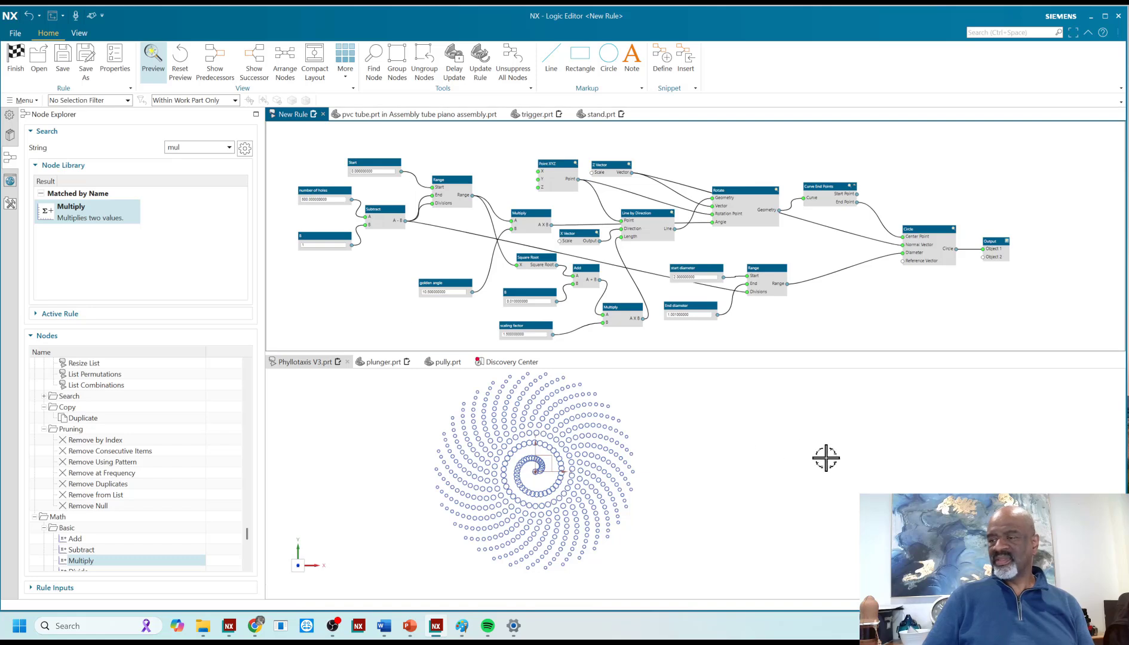
{"action": "double_click", "coordinate": [445, 292]}
{"action": "key", "text": "BackSpace"}
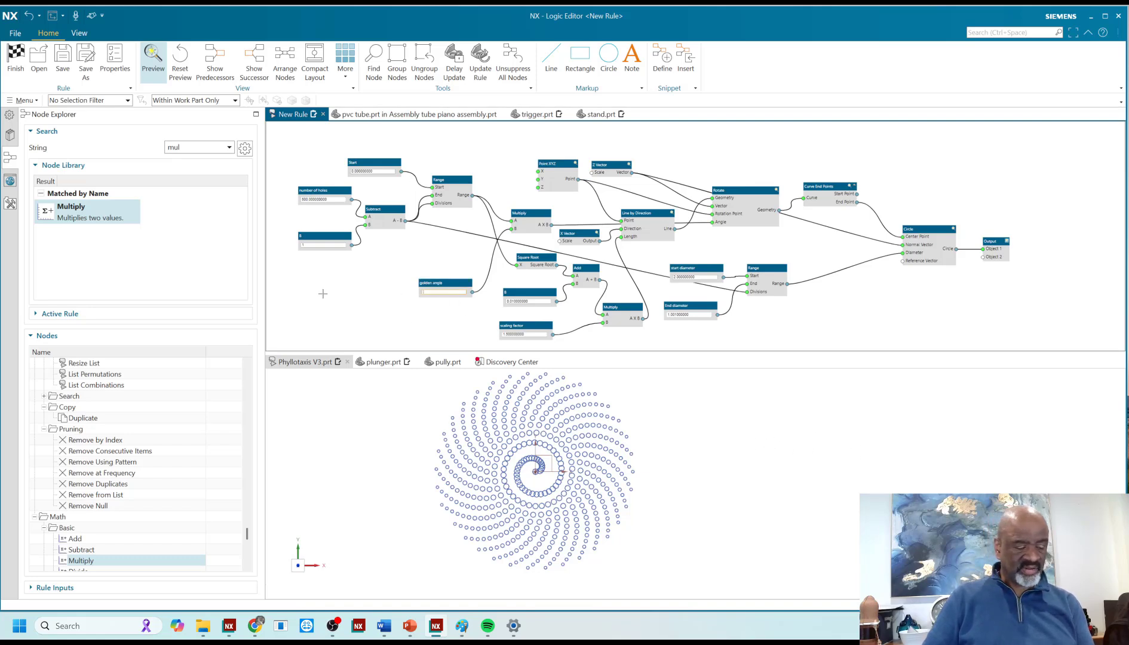
{"action": "type", "text": ".5"}
{"action": "key", "text": "Return"}
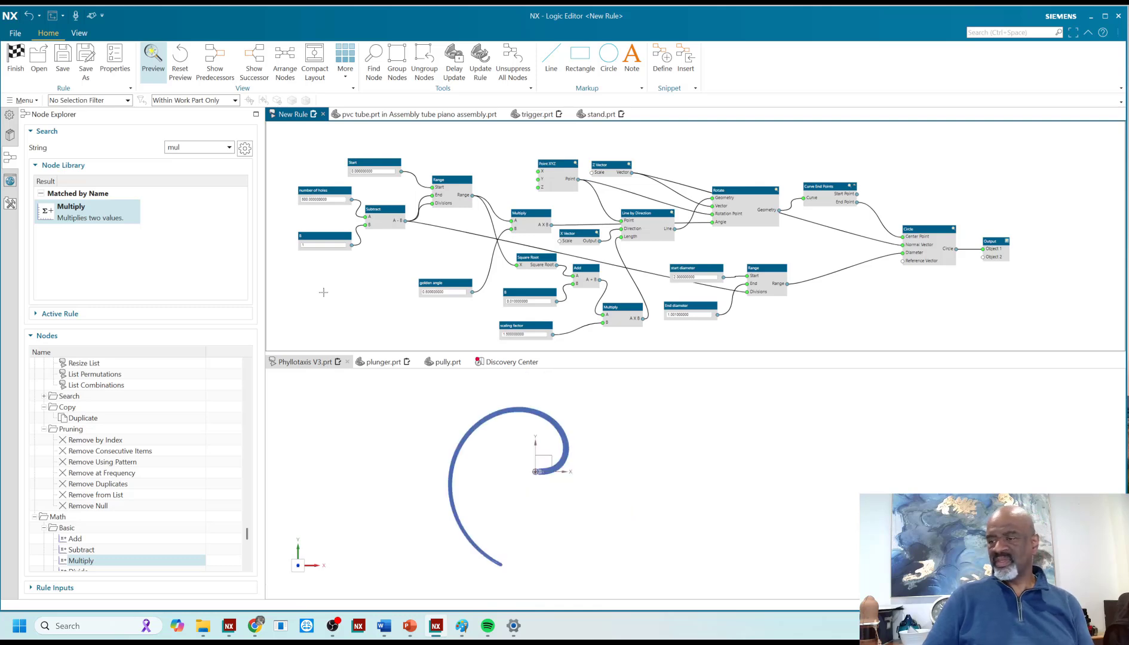
{"action": "scroll", "coordinate": [579, 424], "scroll_direction": "up", "scroll_amount": 5}
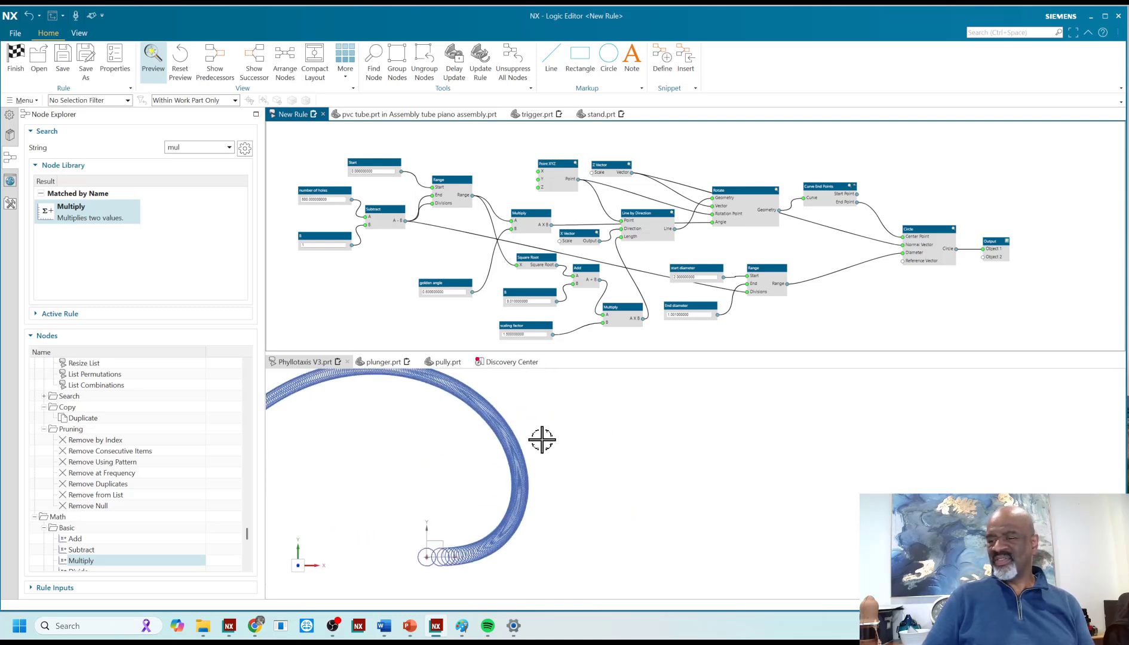
{"action": "scroll", "coordinate": [541, 440], "scroll_direction": "up", "scroll_amount": 2}
{"action": "scroll", "coordinate": [543, 439], "scroll_direction": "down", "scroll_amount": 5}
{"action": "scroll", "coordinate": [548, 439], "scroll_direction": "down", "scroll_amount": 2}
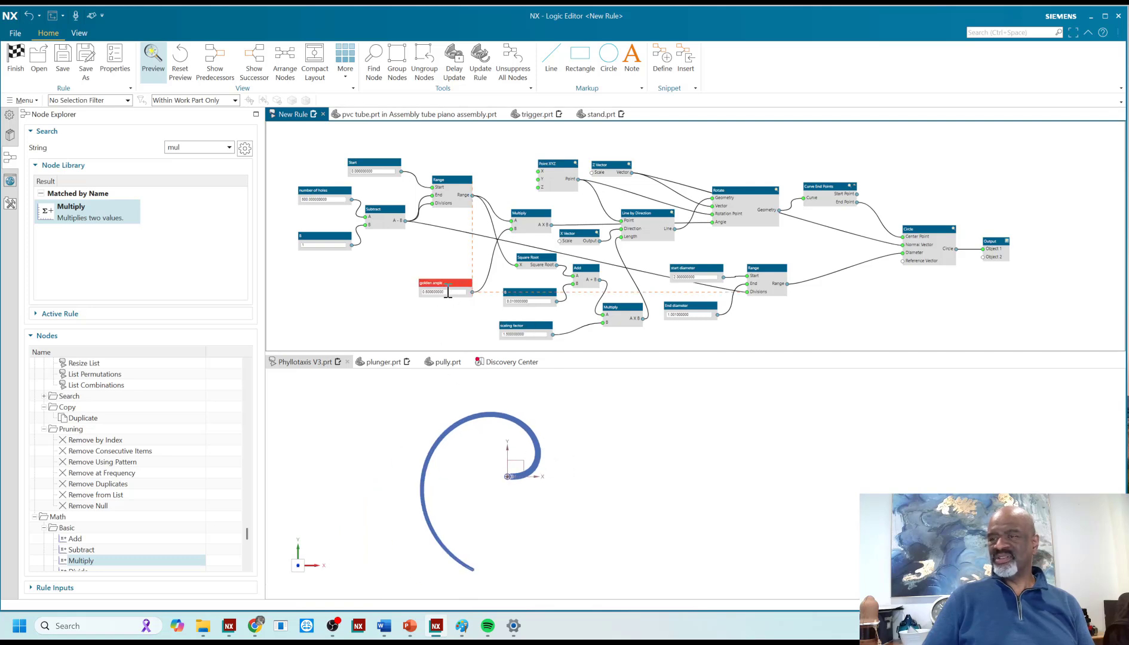
- Try a golden angle of 120 degrees for three straight arms, followed by 120.5 degrees for three spiral arms
{"action": "left_click_drag", "start_coordinate": [452, 292], "coordinate": [376, 297]}
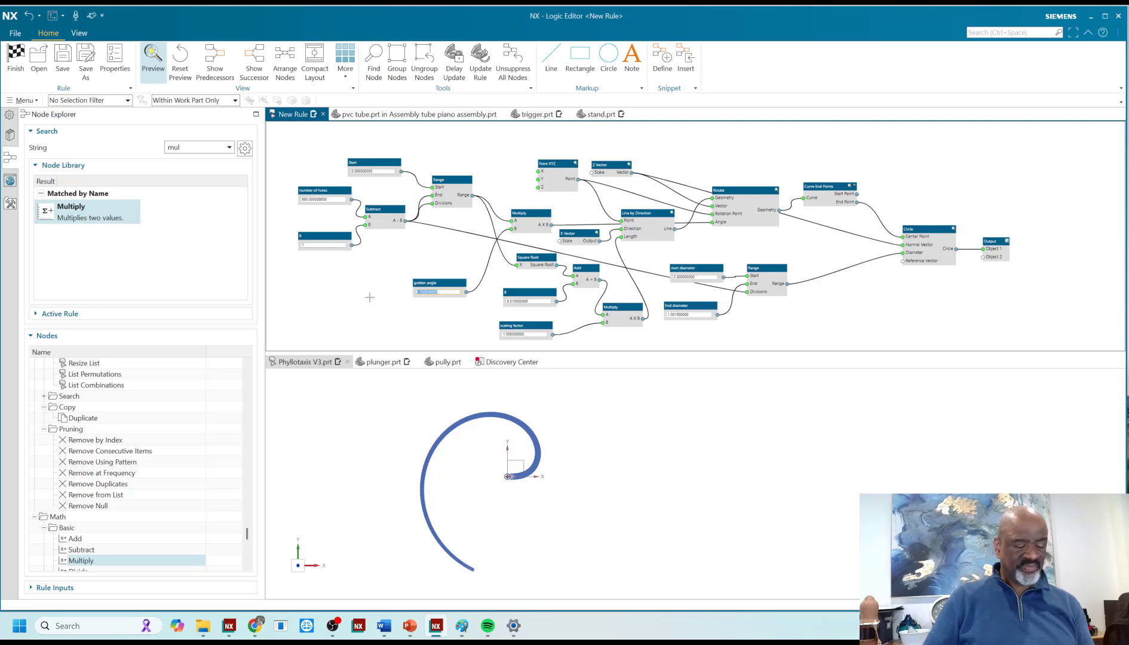
{"action": "type", "text": "120"}
{"action": "key", "text": "Return"}
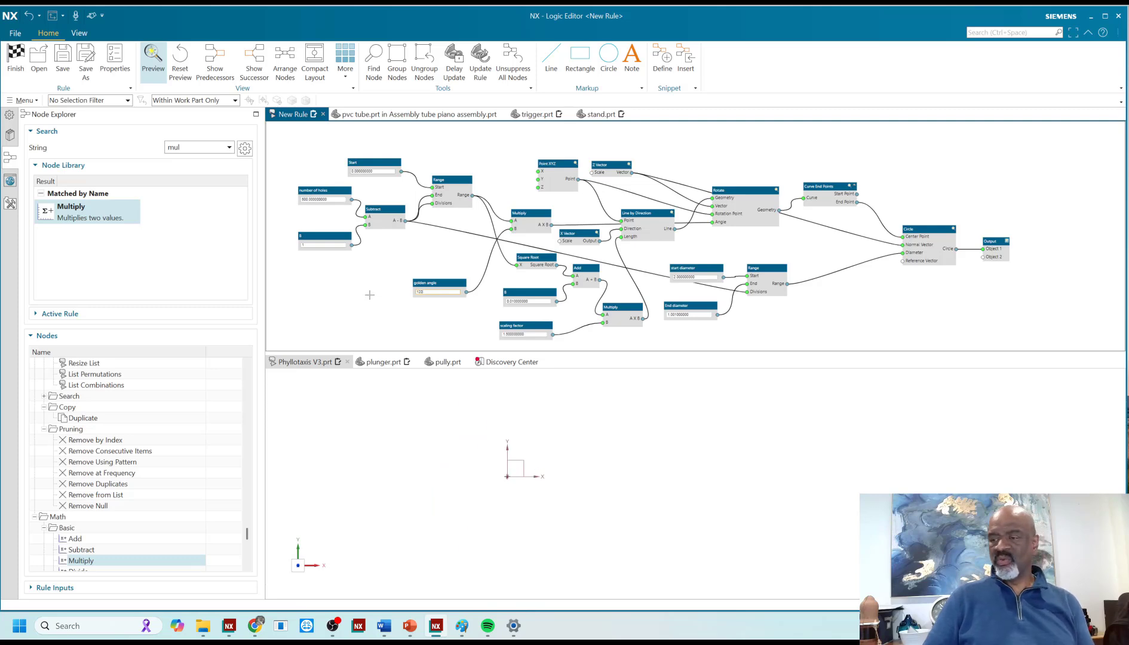
{"action": "left_click_drag", "start_coordinate": [445, 293], "coordinate": [332, 284]}
{"action": "type", "text": "120"}
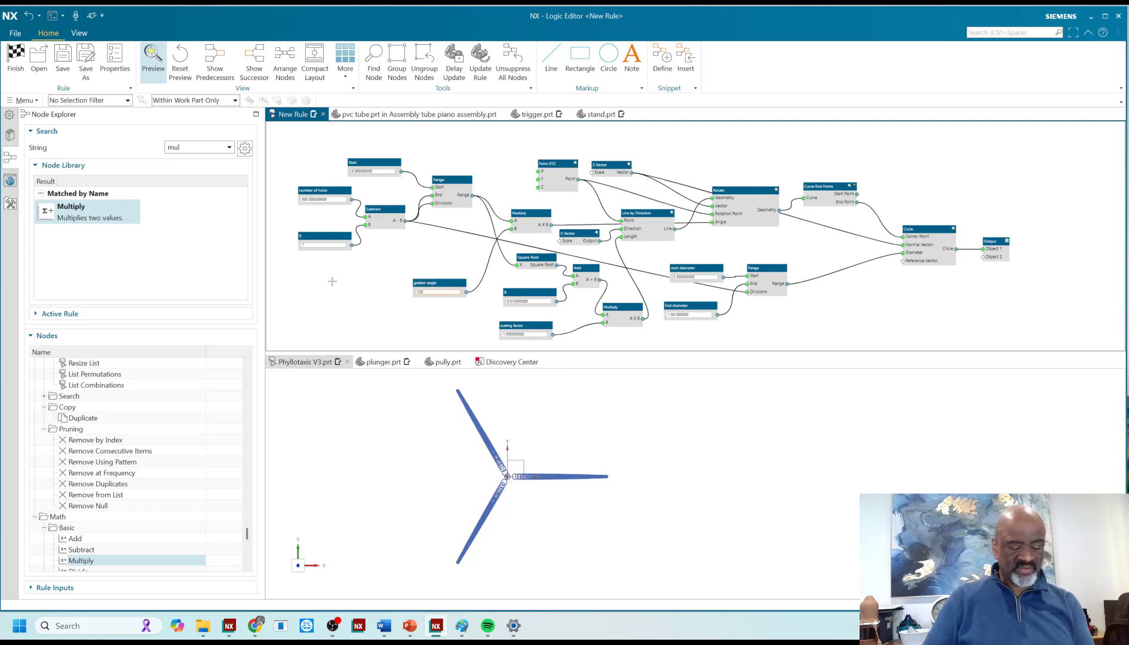
{"action": "type", "text": ".8"}
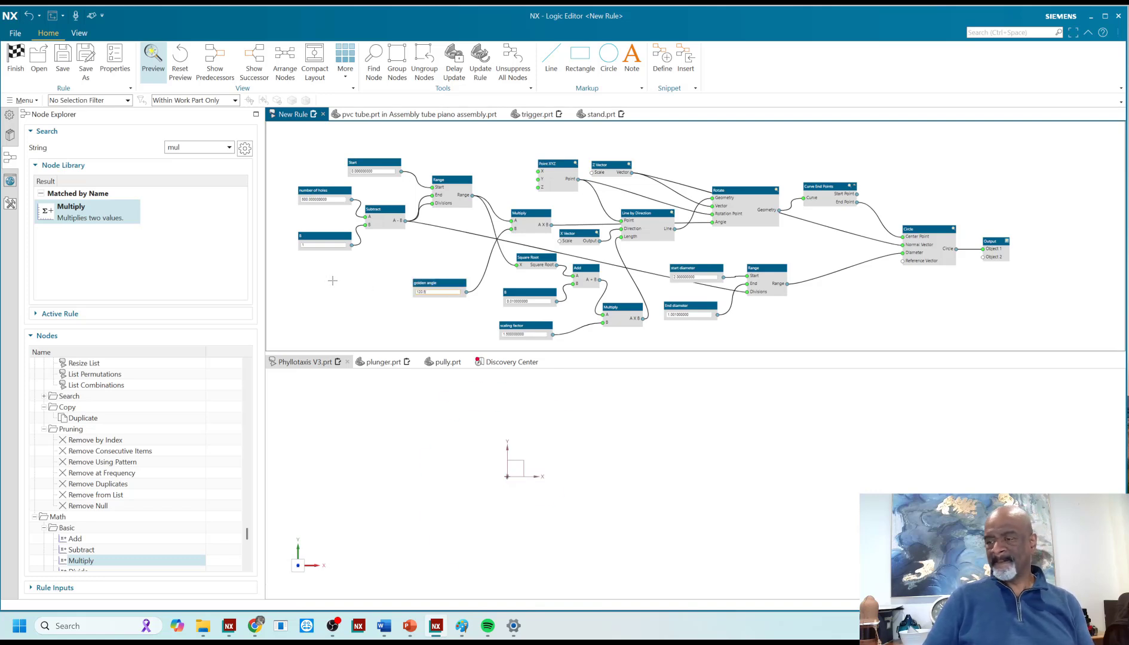
{"action": "key", "text": "Return"}
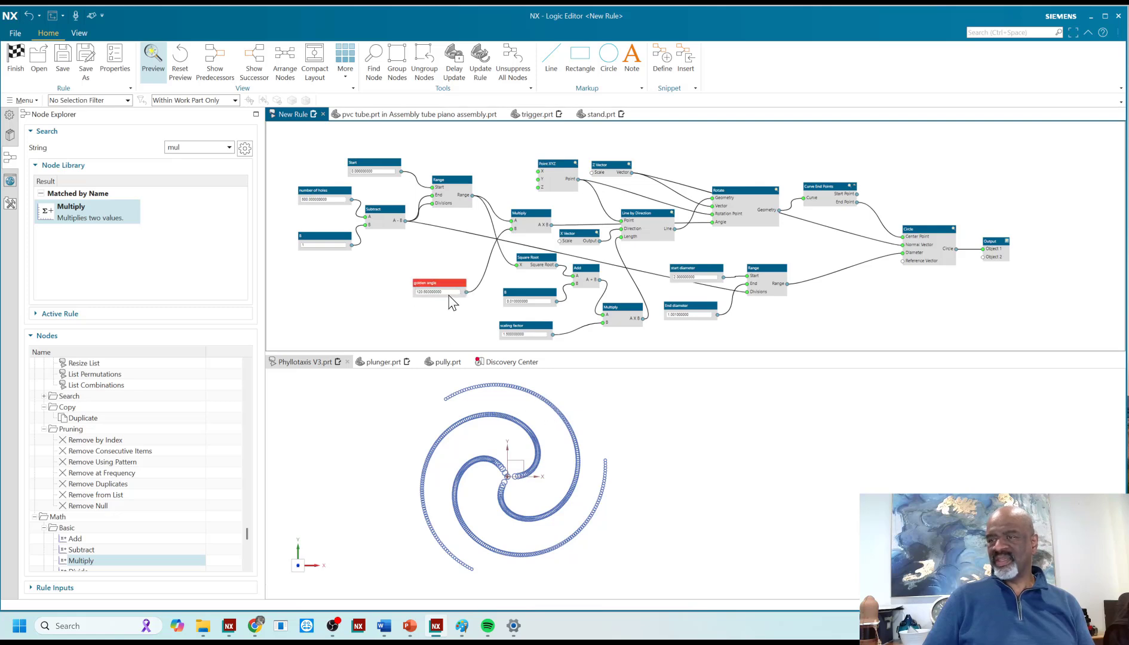
- Set the golden angle to 137.5 degrees to restore the phyllotactic circle pattern
{"action": "left_click_drag", "start_coordinate": [448, 293], "coordinate": [344, 285]}
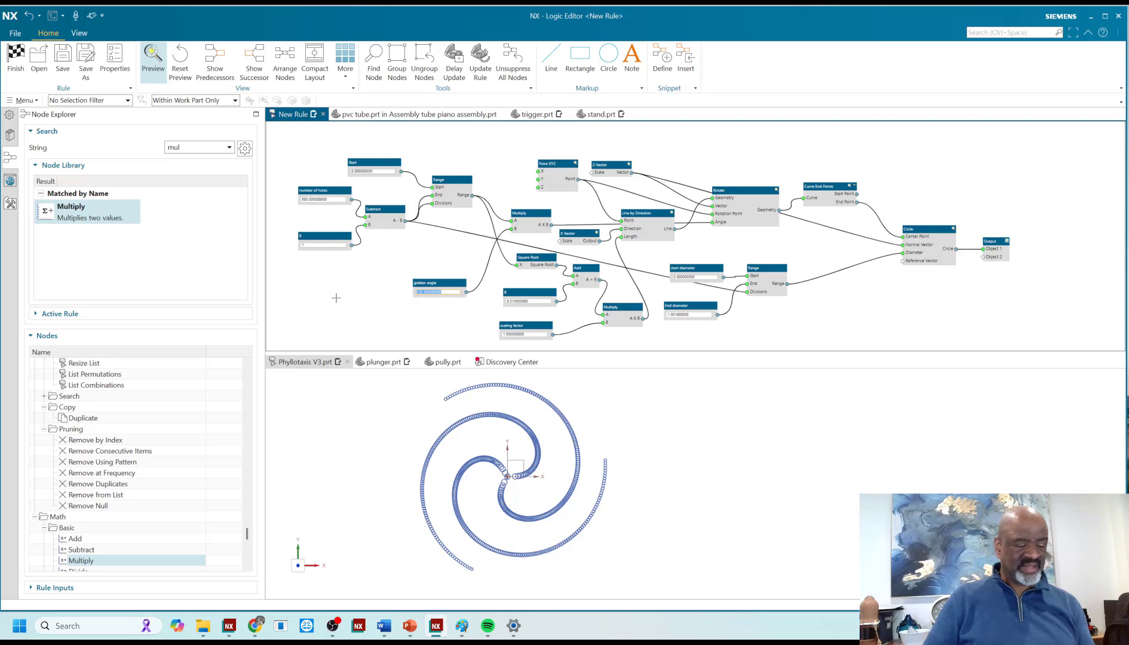
{"action": "type", "text": "137.5"}
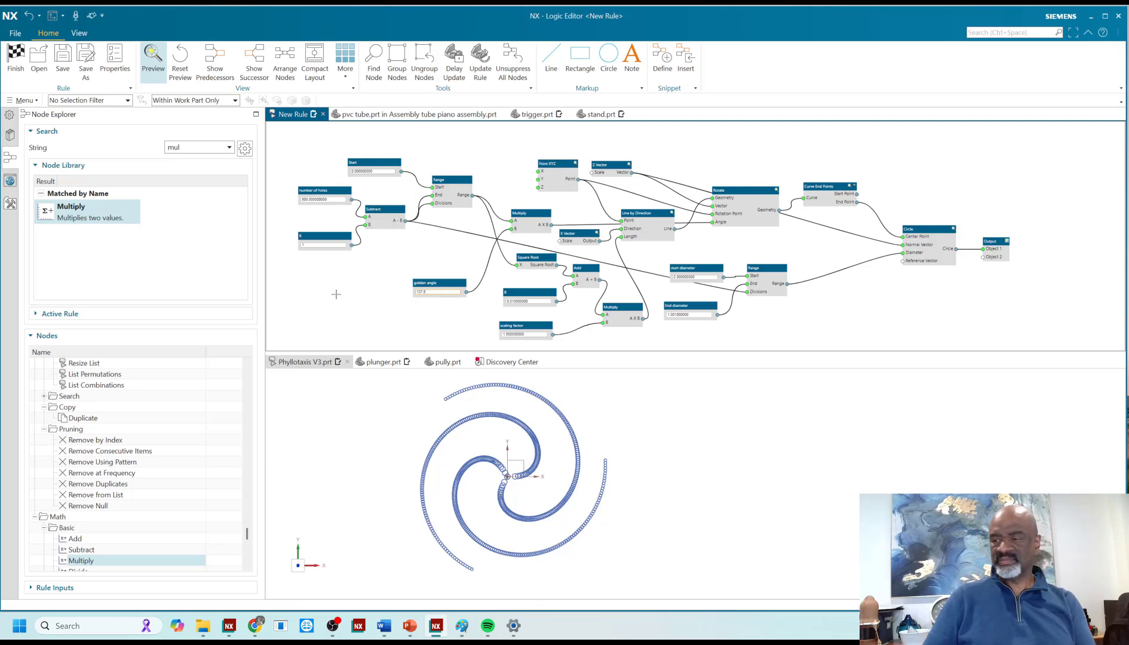
{"action": "key", "text": "Return"}
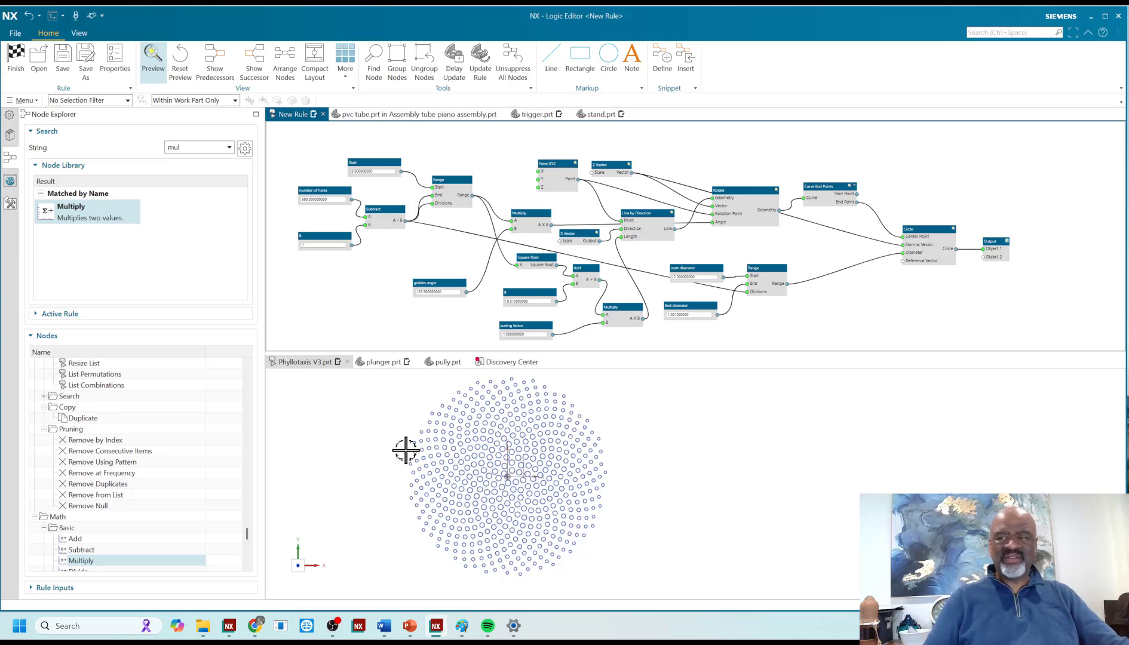
{"action": "middle_click_drag", "start_coordinate": [643, 423], "coordinate": [729, 428], "text": "shift"}
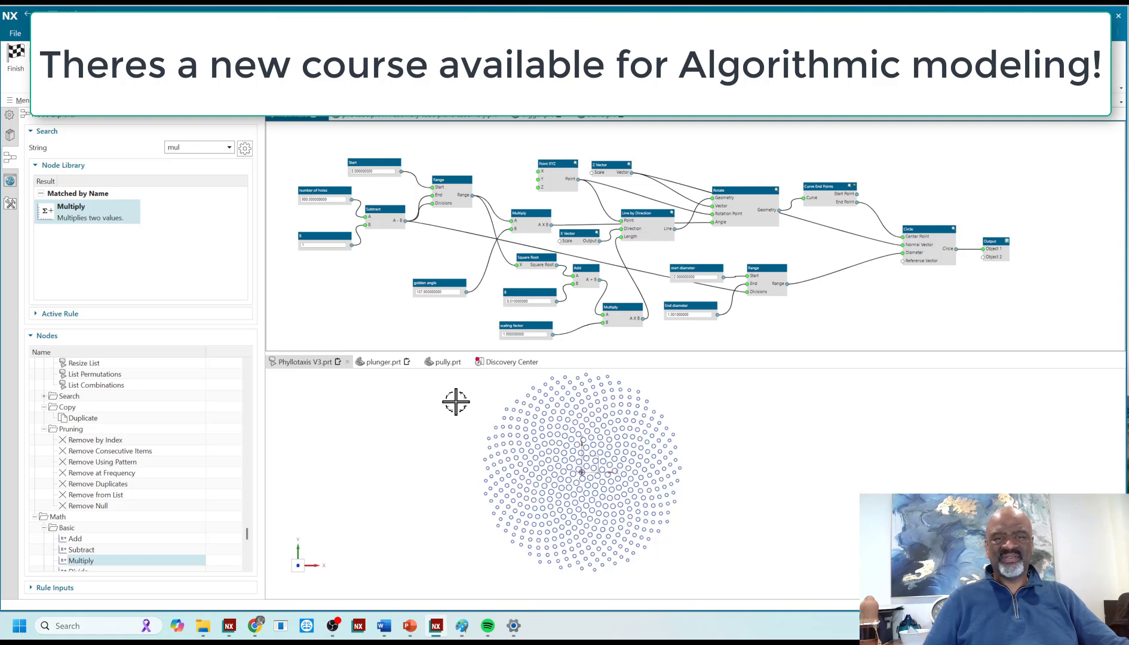
{"action": "middle_click_drag", "start_coordinate": [433, 428], "coordinate": [460, 427], "text": "shift"}
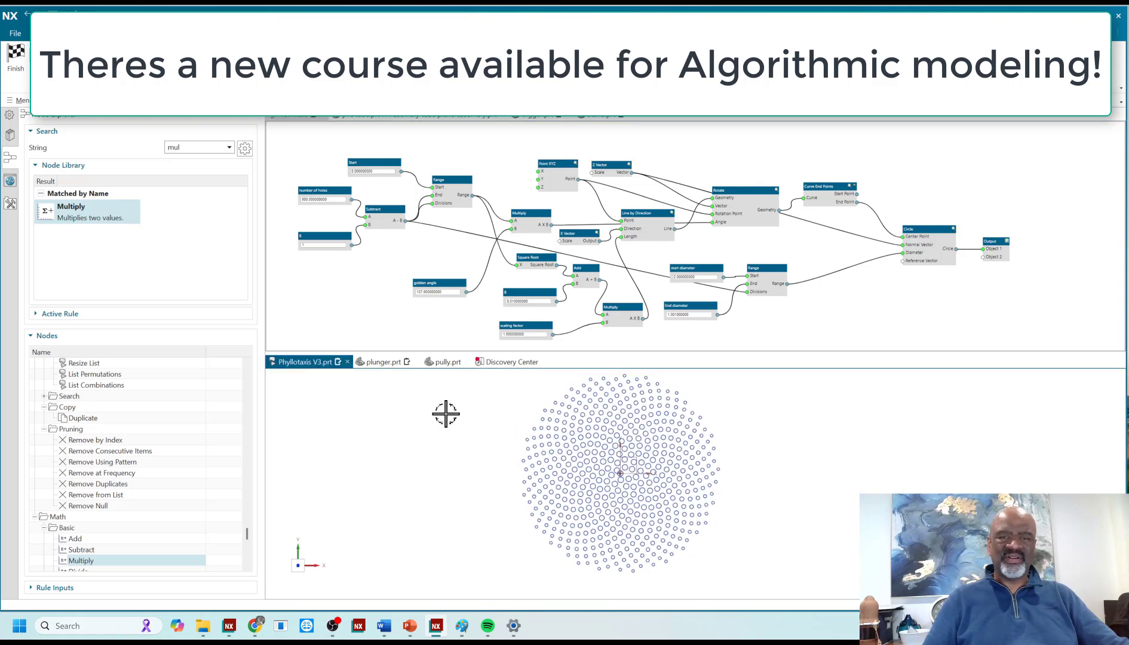